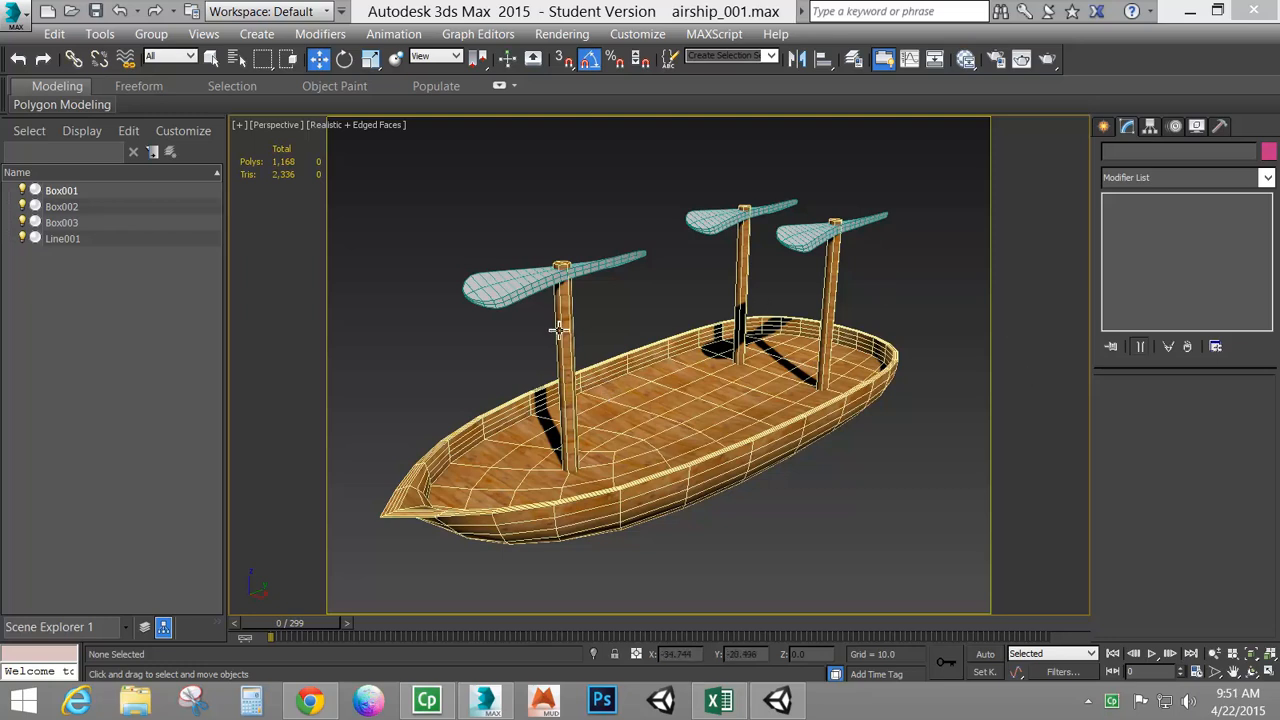
Rotate the rear propeller blade around its mast with the Rotate tool
click(754, 364)
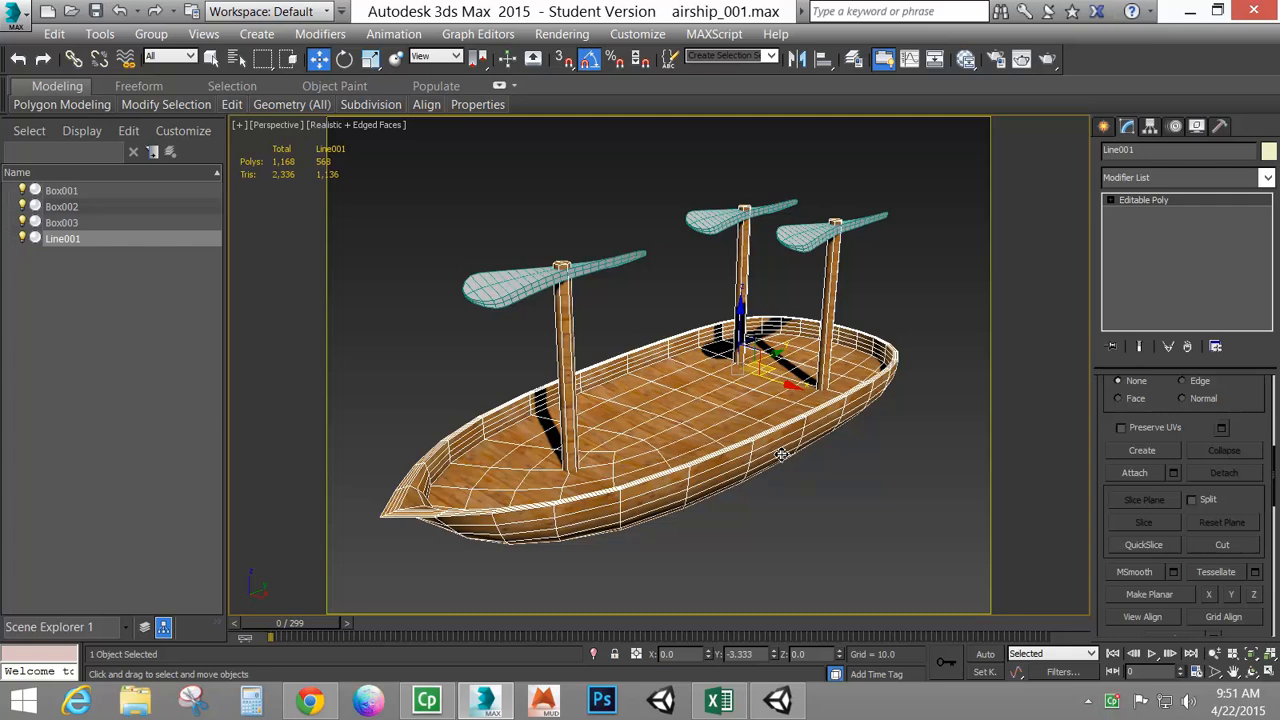
alt+middle_drag(720, 325, 703, 360)
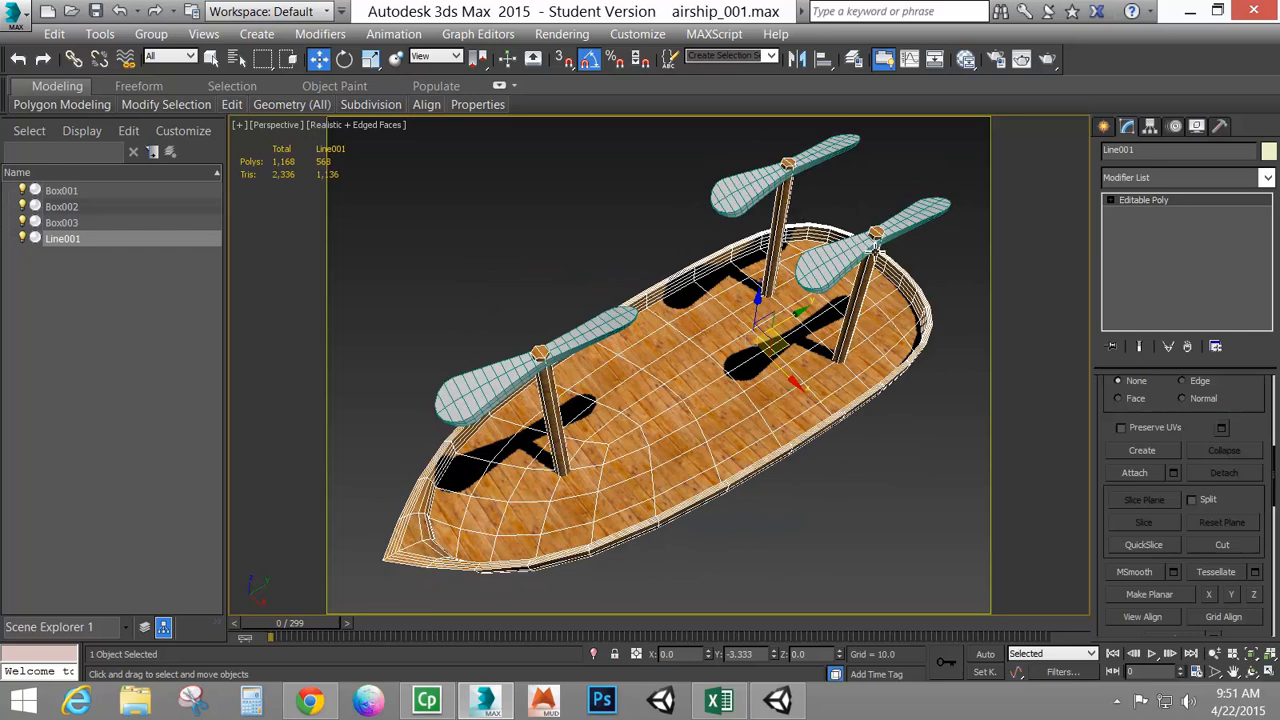
click(835, 265)
click(344, 58)
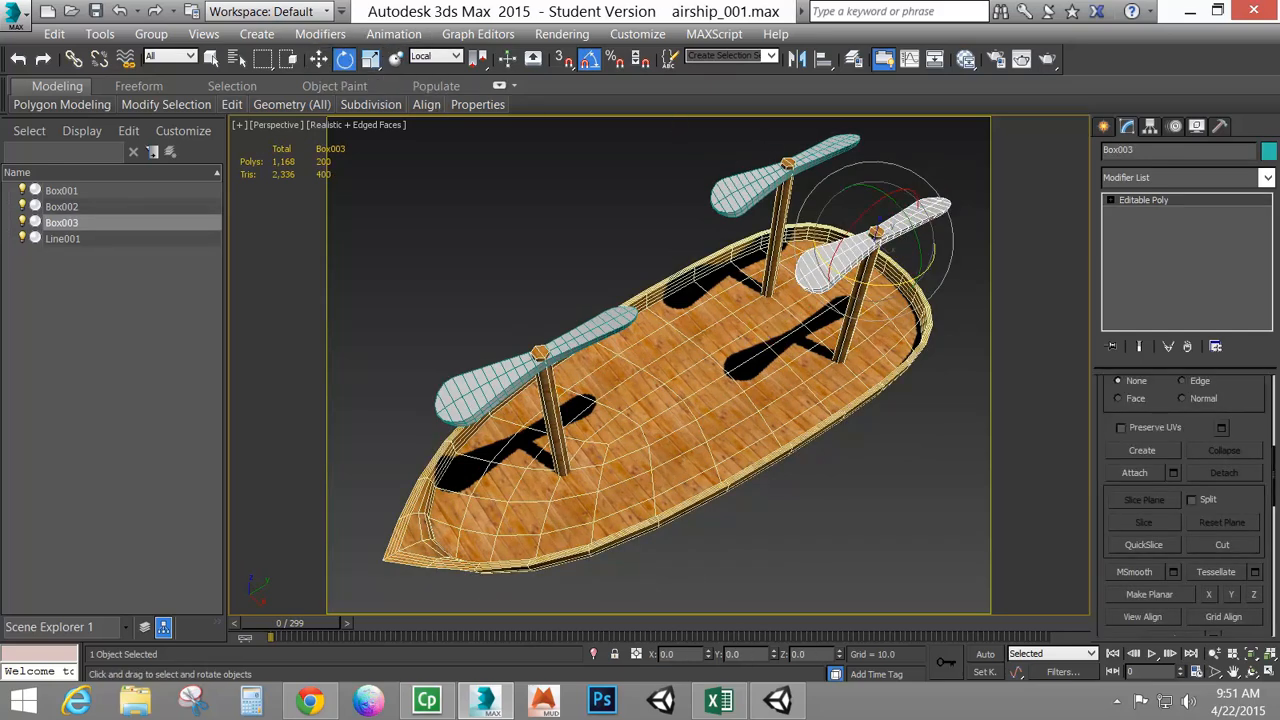
drag(889, 285, 971, 280)
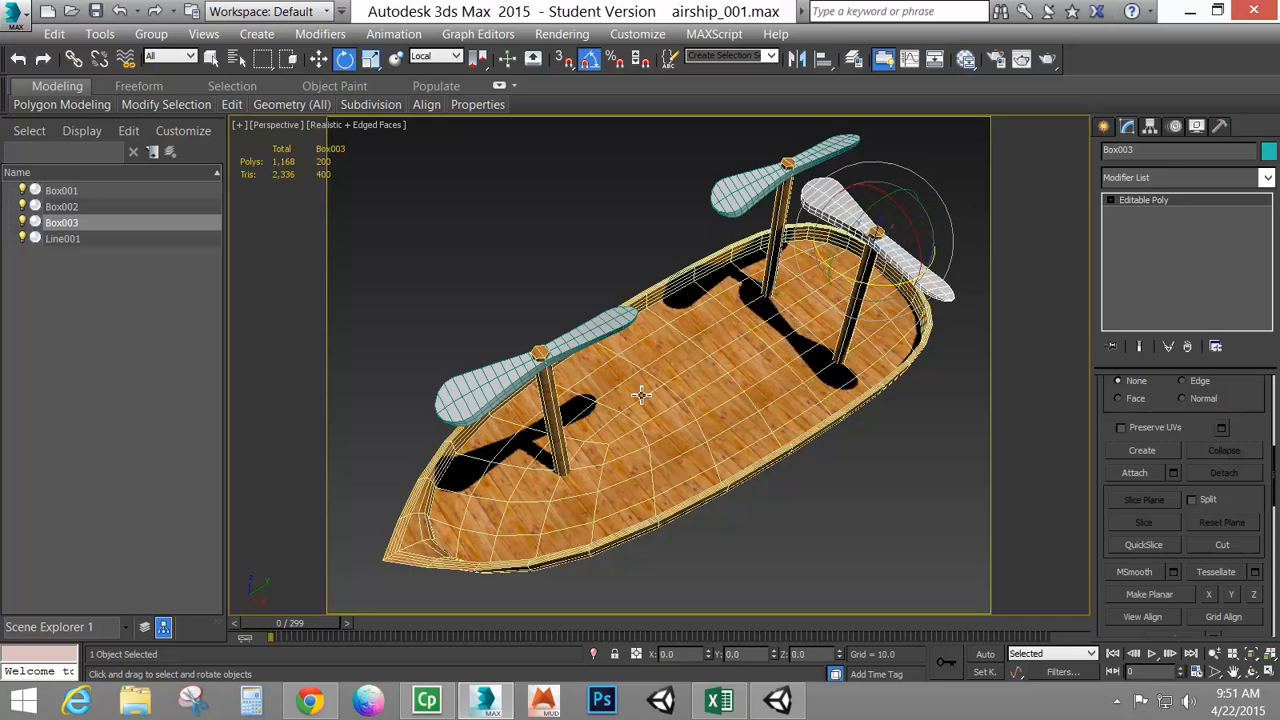
Select all three propellers and switch the reference coordinate system to View
alt+middle_drag(618, 405, 715, 407)
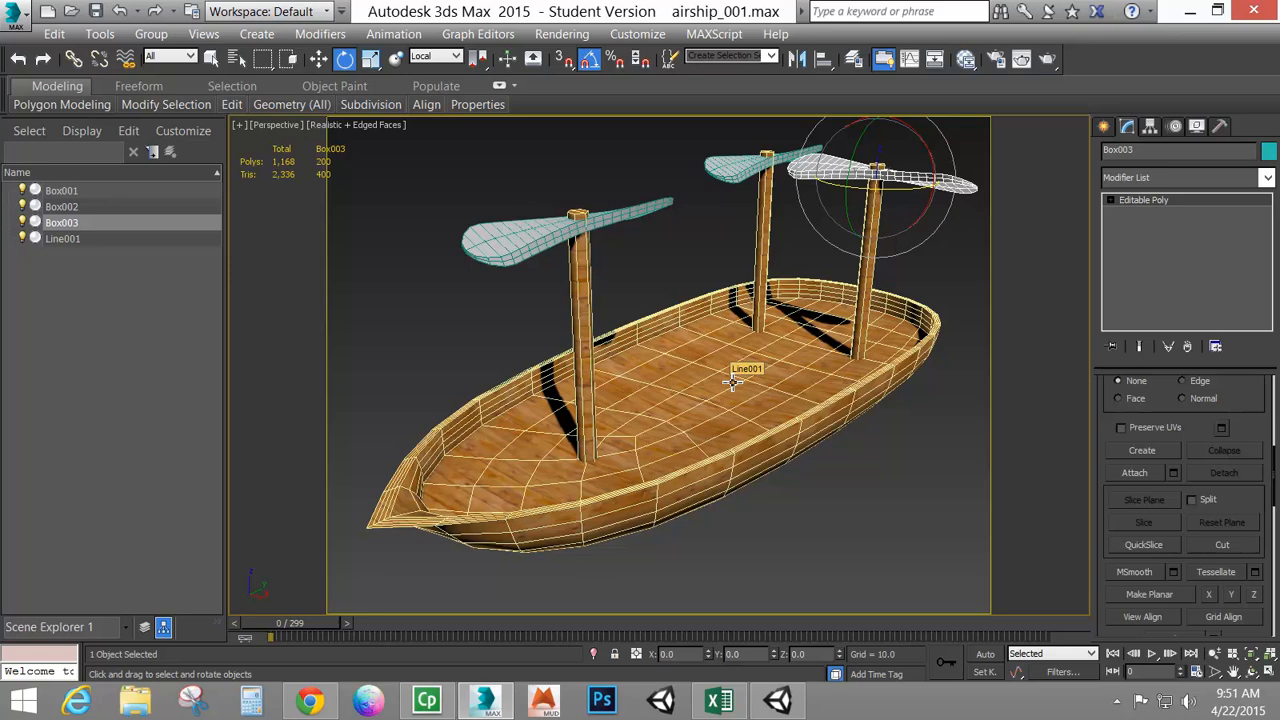
click(700, 351)
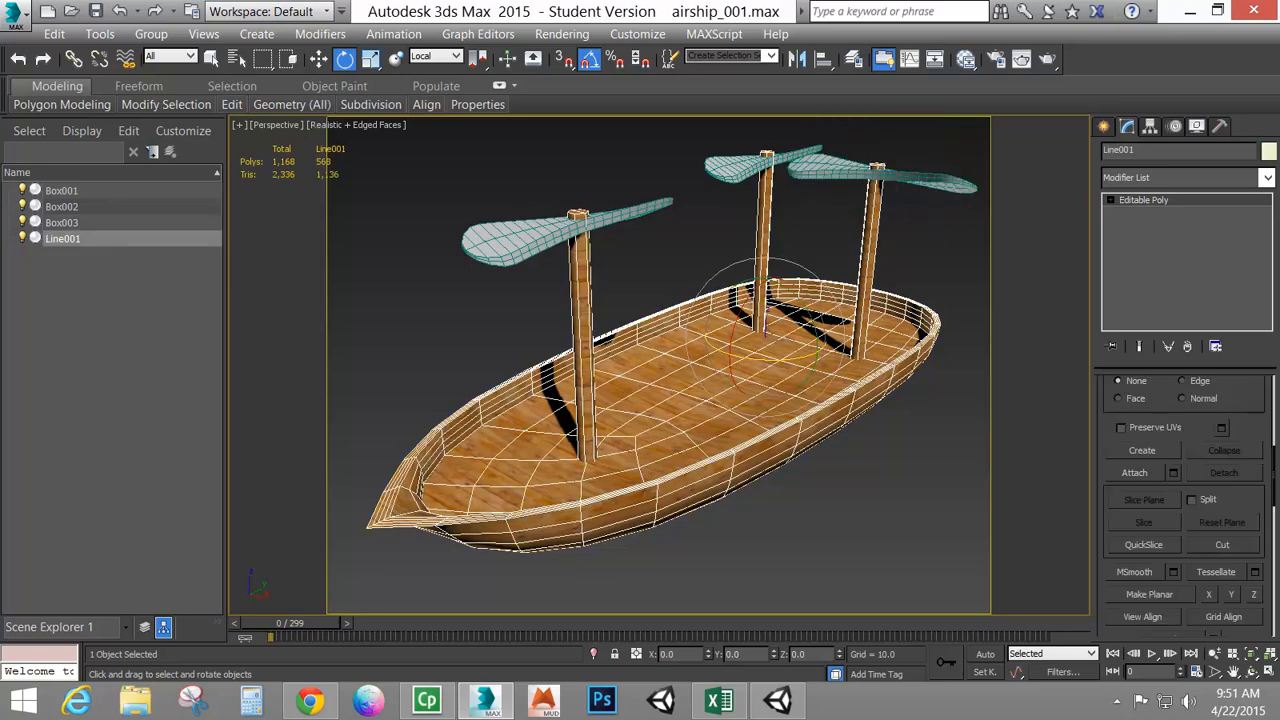
click(525, 246)
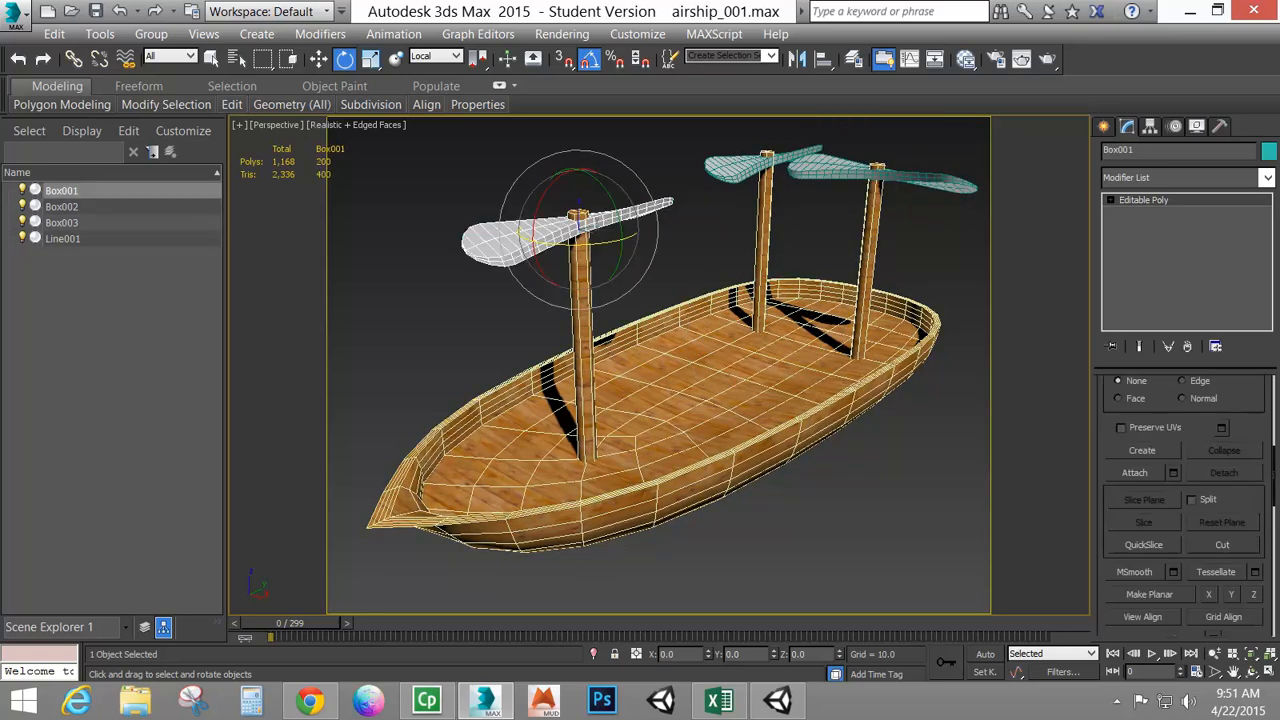
ctrl+click(729, 169)
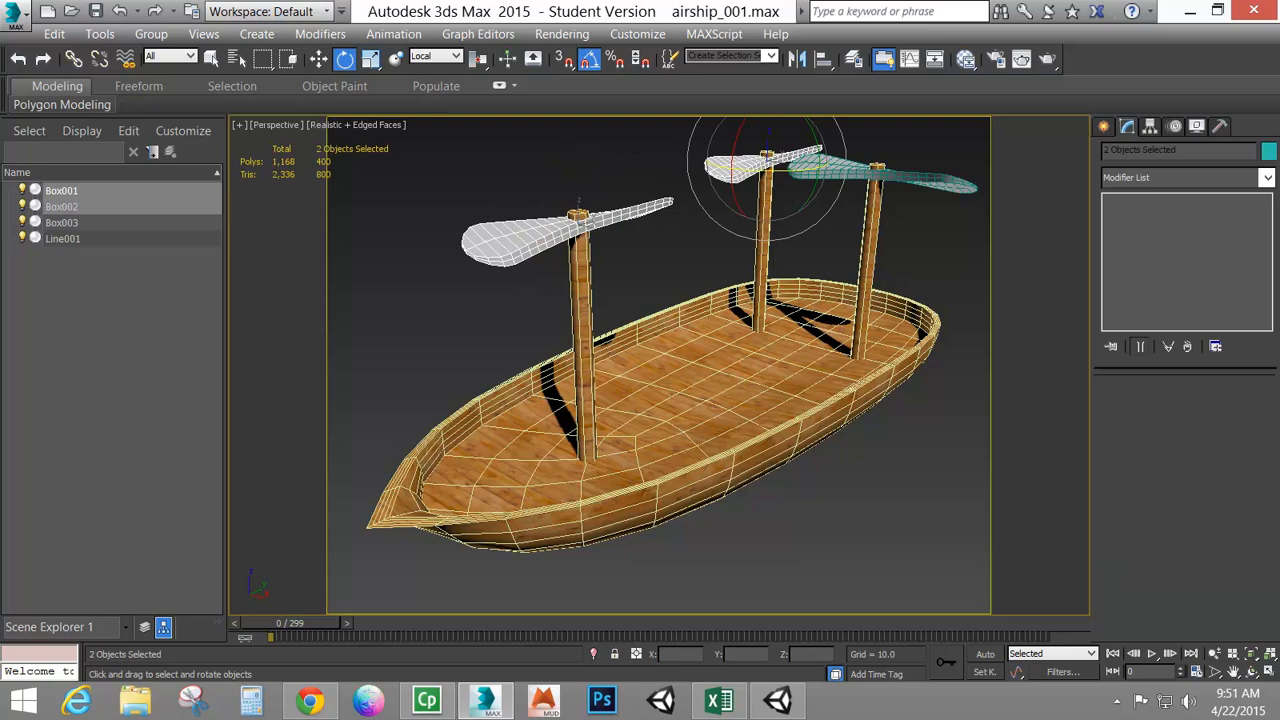
ctrl+click(843, 168)
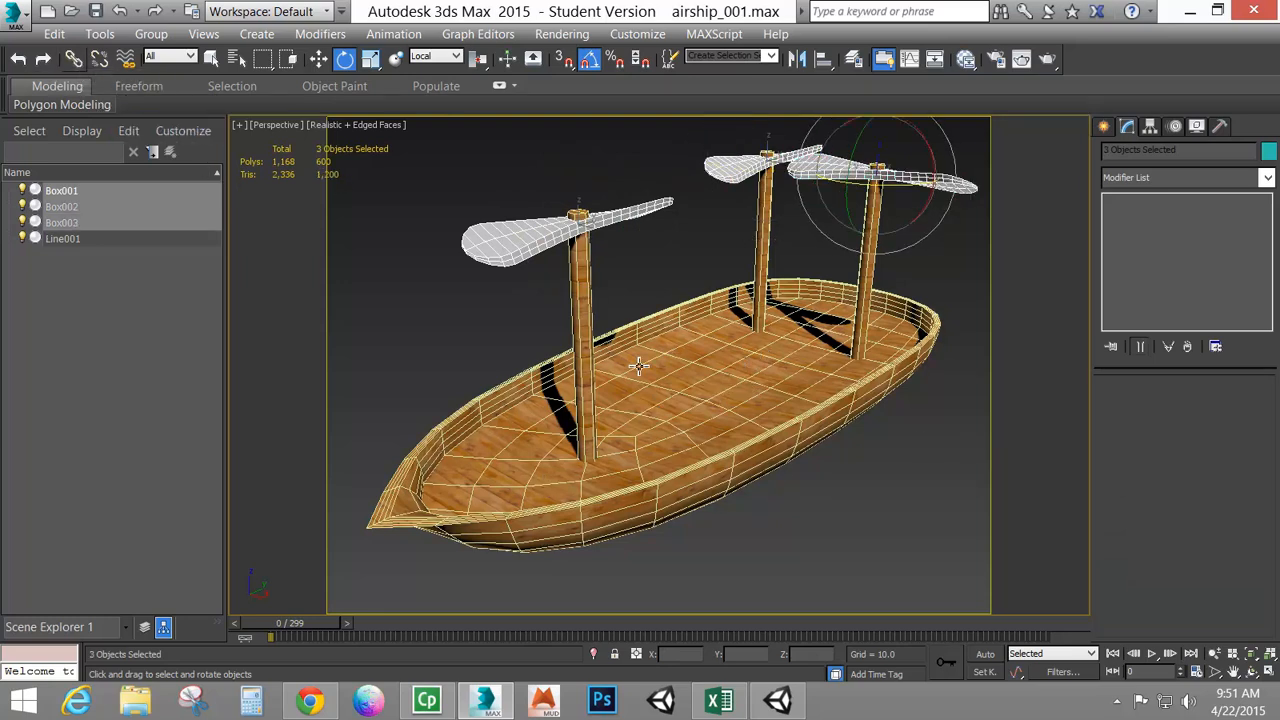
click(436, 56)
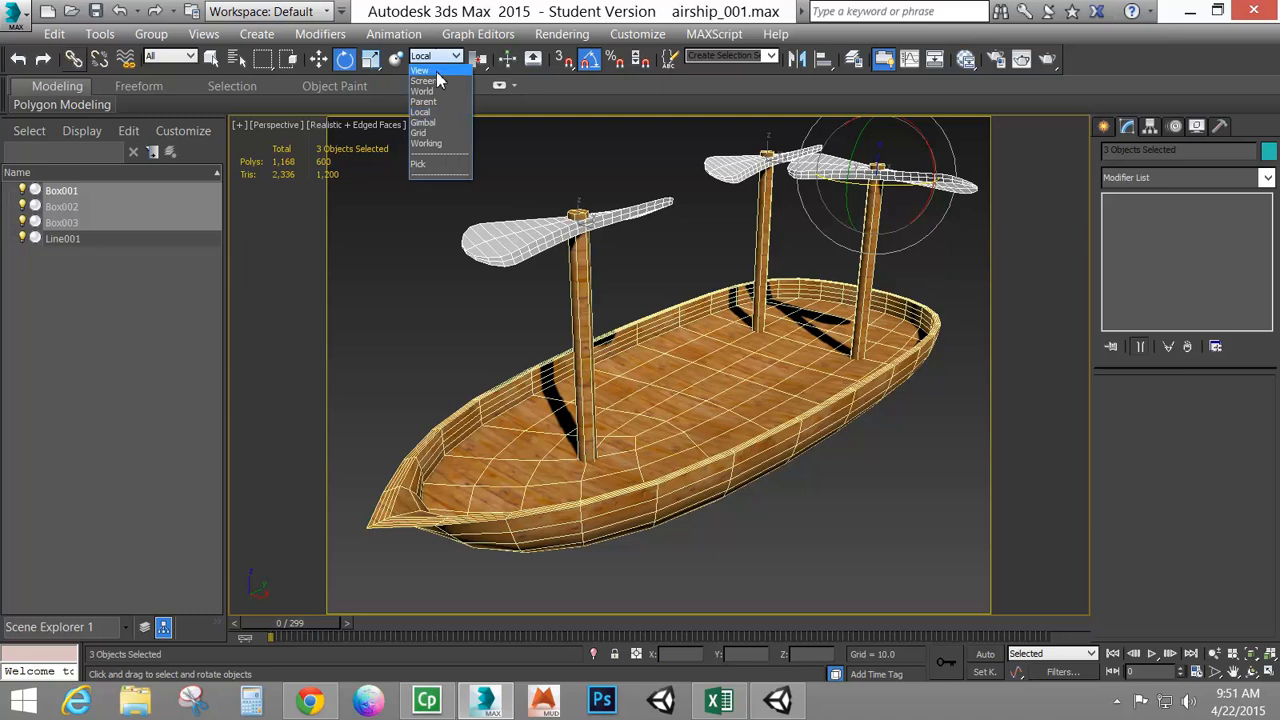
click(440, 70)
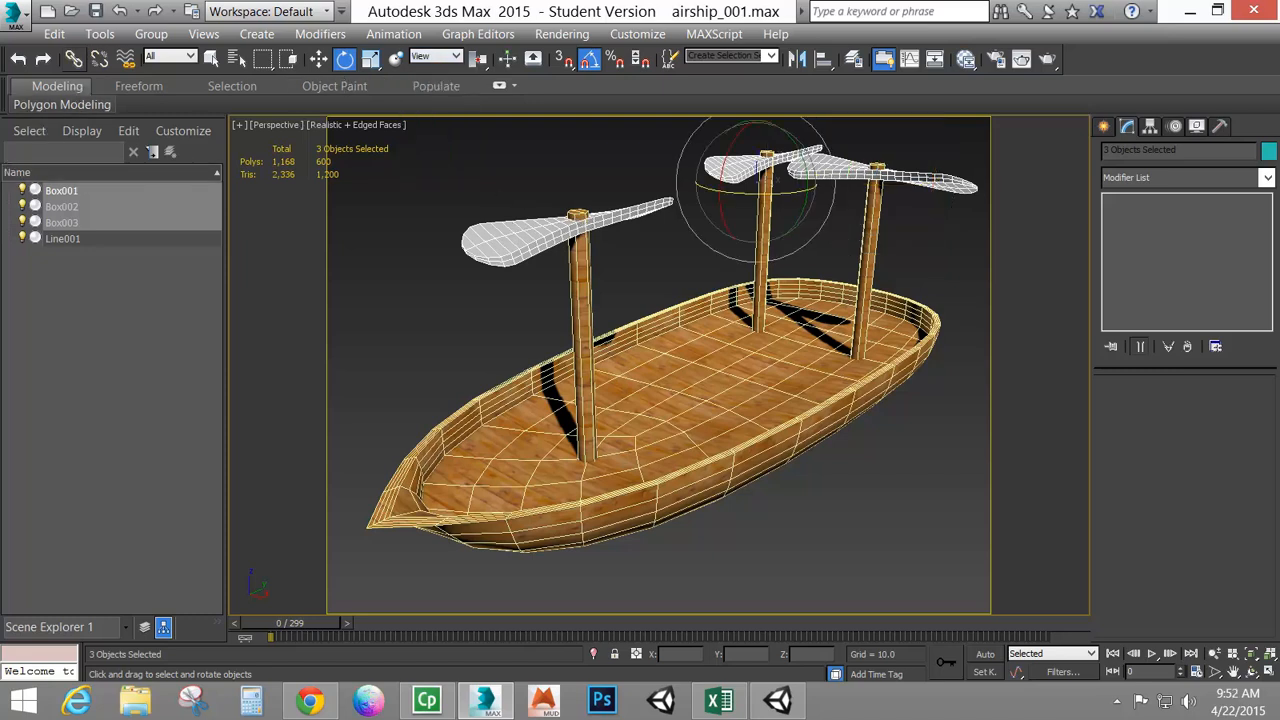
Link the three propellers to the hull so the hull becomes their parent
click(72, 58)
drag(500, 244, 480, 425)
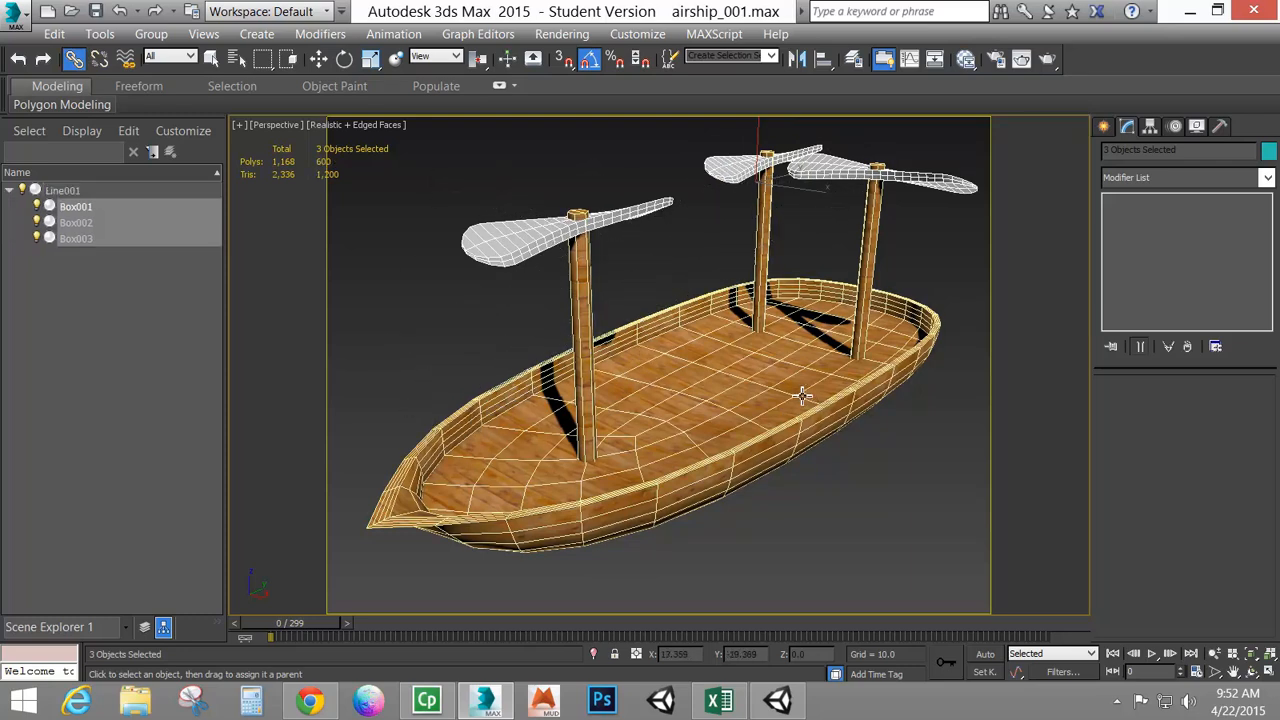
click(740, 406)
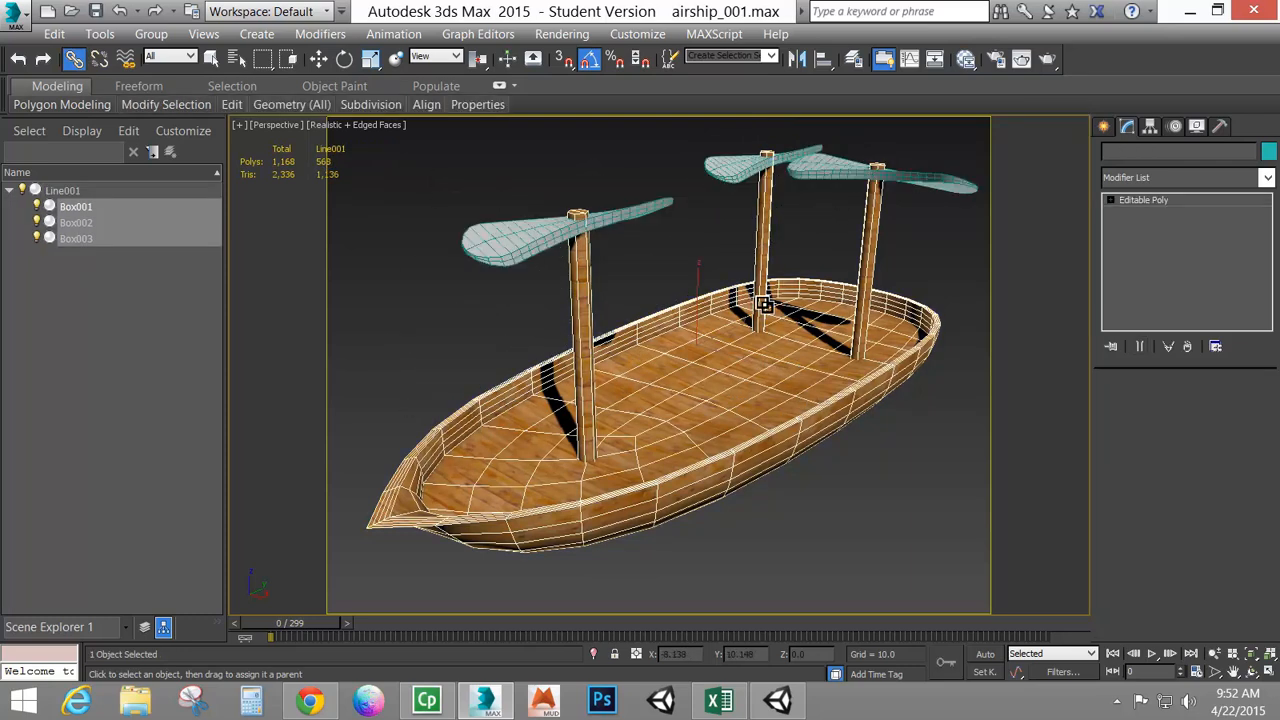
click(318, 58)
alt+middle_drag(816, 478, 757, 428)
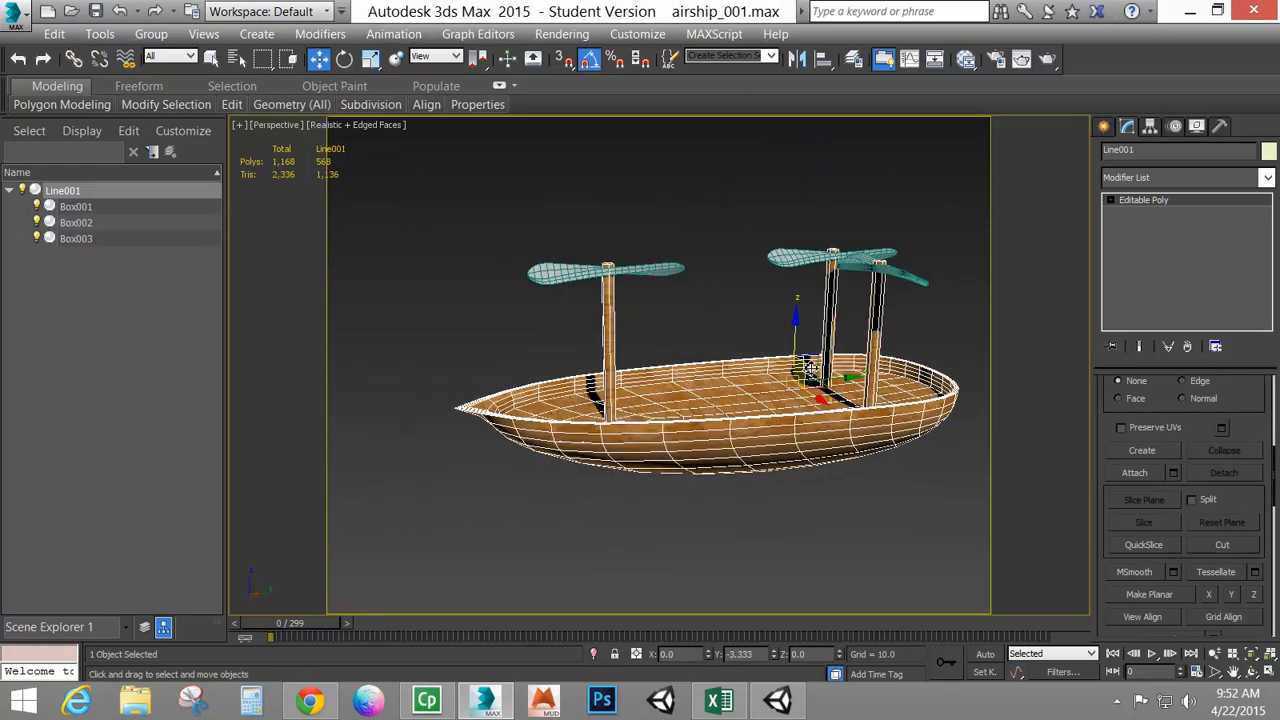
mouse_move(811, 369)
mouse_down()
mouse_move(787, 288)
mouse_move(820, 272)
mouse_move(743, 280)
mouse_move(847, 388)
mouse_move(832, 356)
mouse_up()
right_click(832, 356)
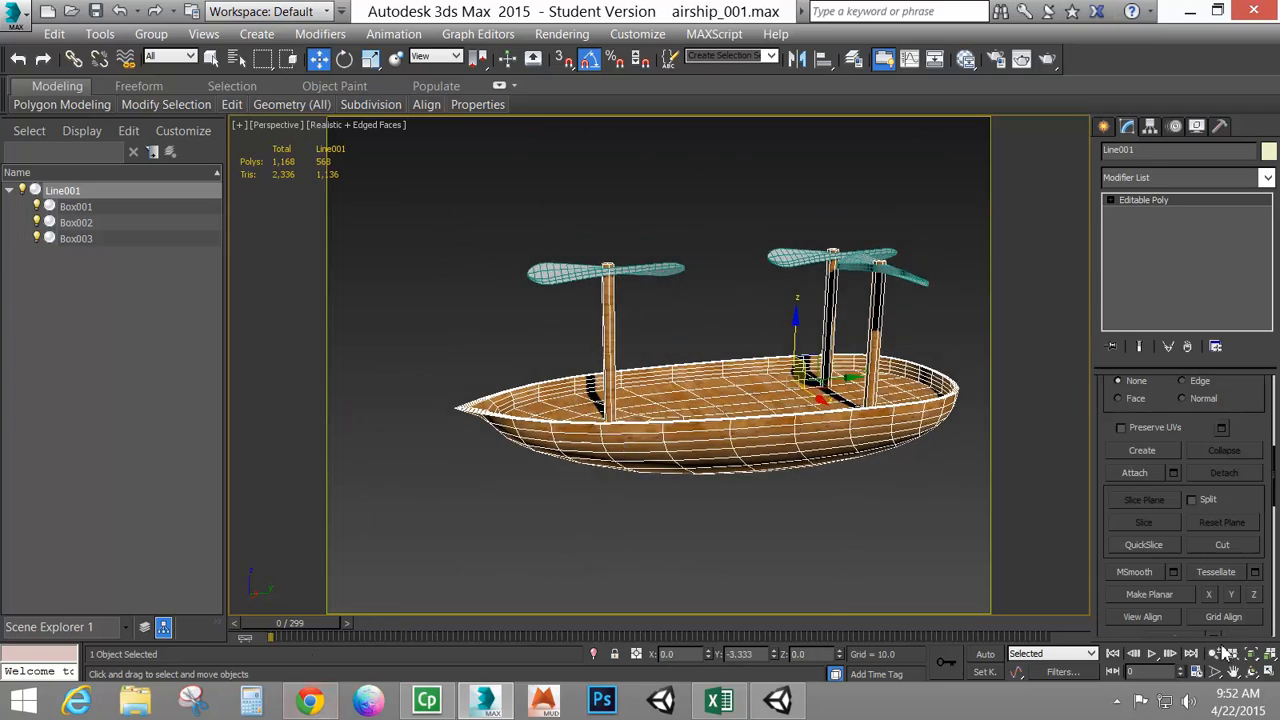
Set the animation end time to 29 frames in the time configuration
click(1190, 672)
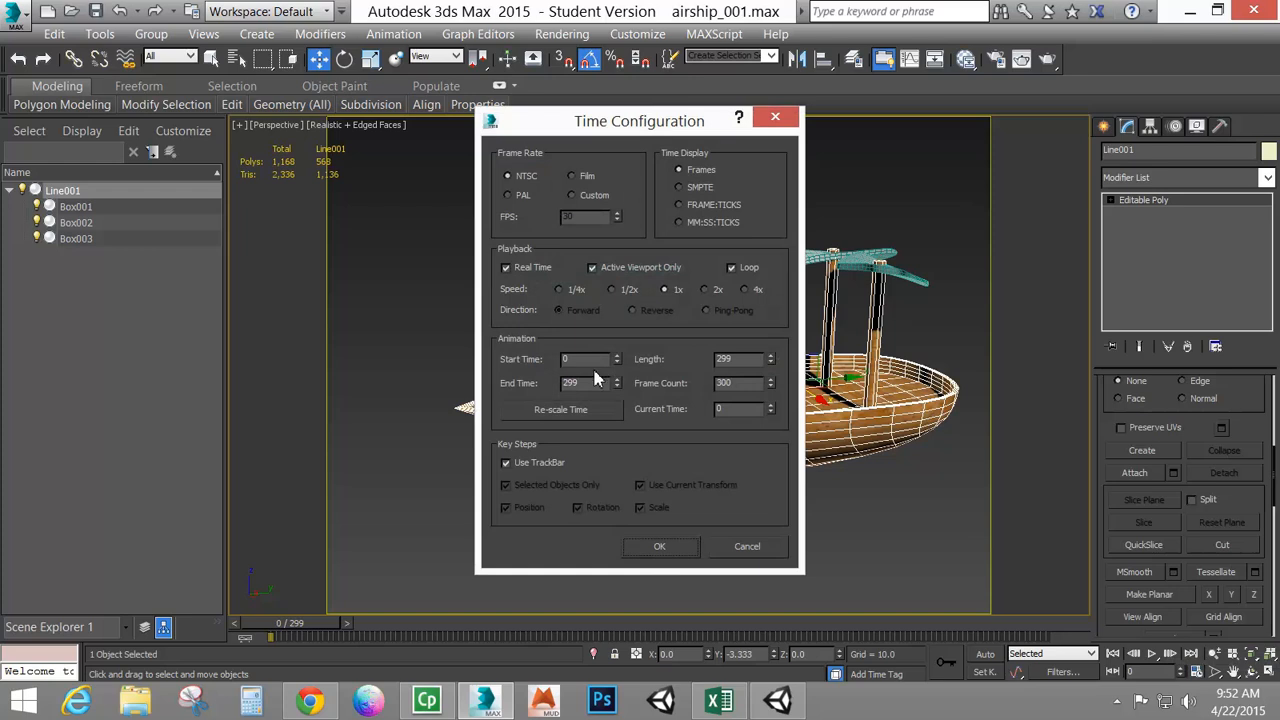
drag(598, 385, 488, 386)
text(2)
click(668, 554)
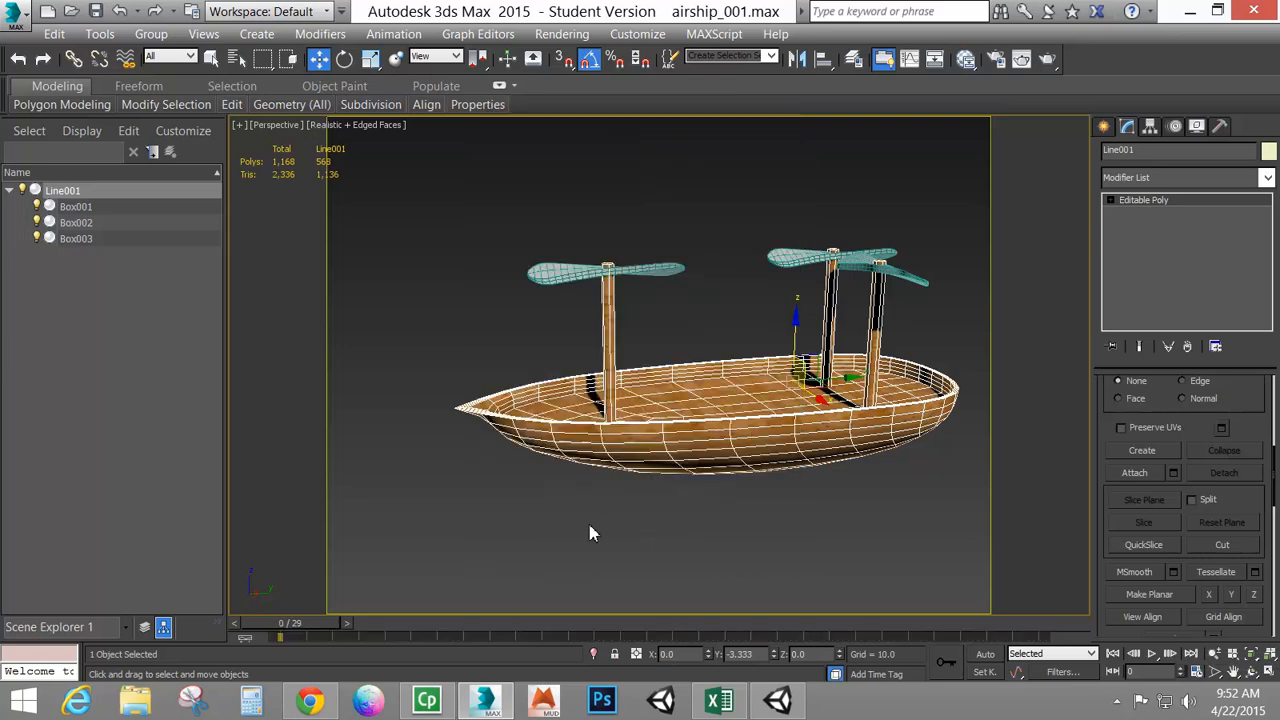
Turn on Auto Key with the three propellers selected and move the time slider to frame 29
click(985, 655)
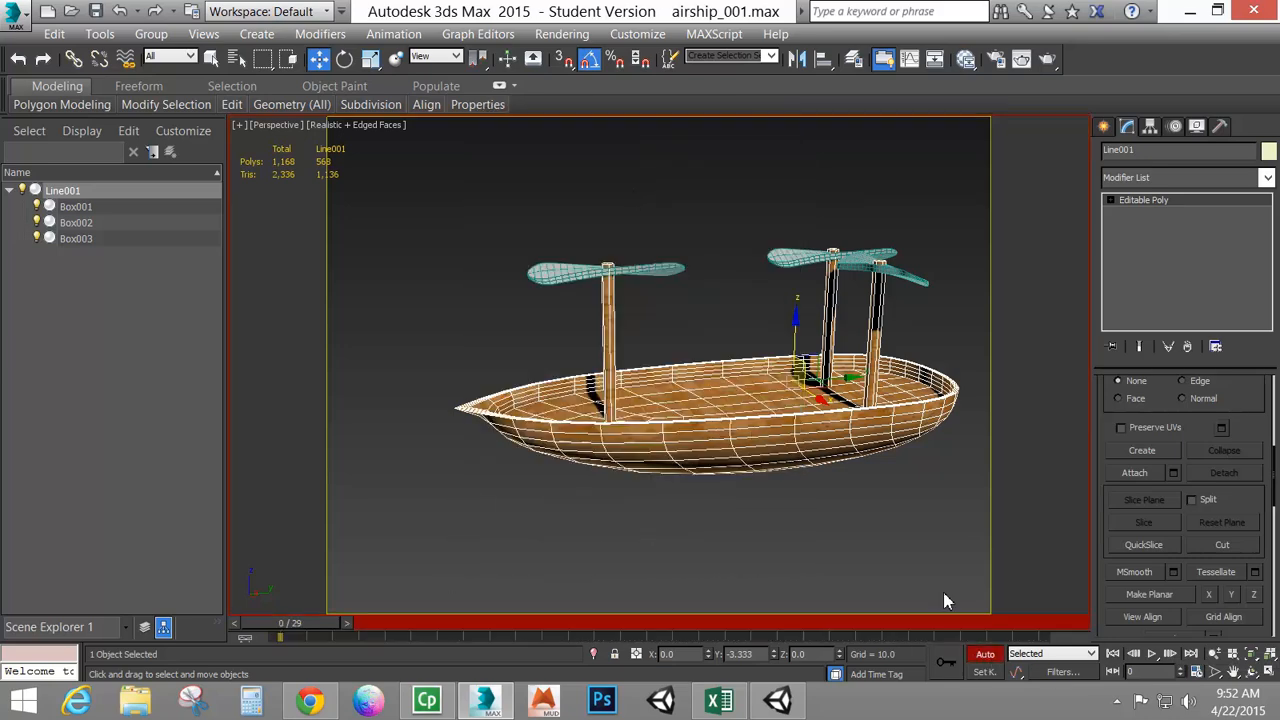
click(678, 271)
ctrl+click(786, 257)
ctrl+click(918, 280)
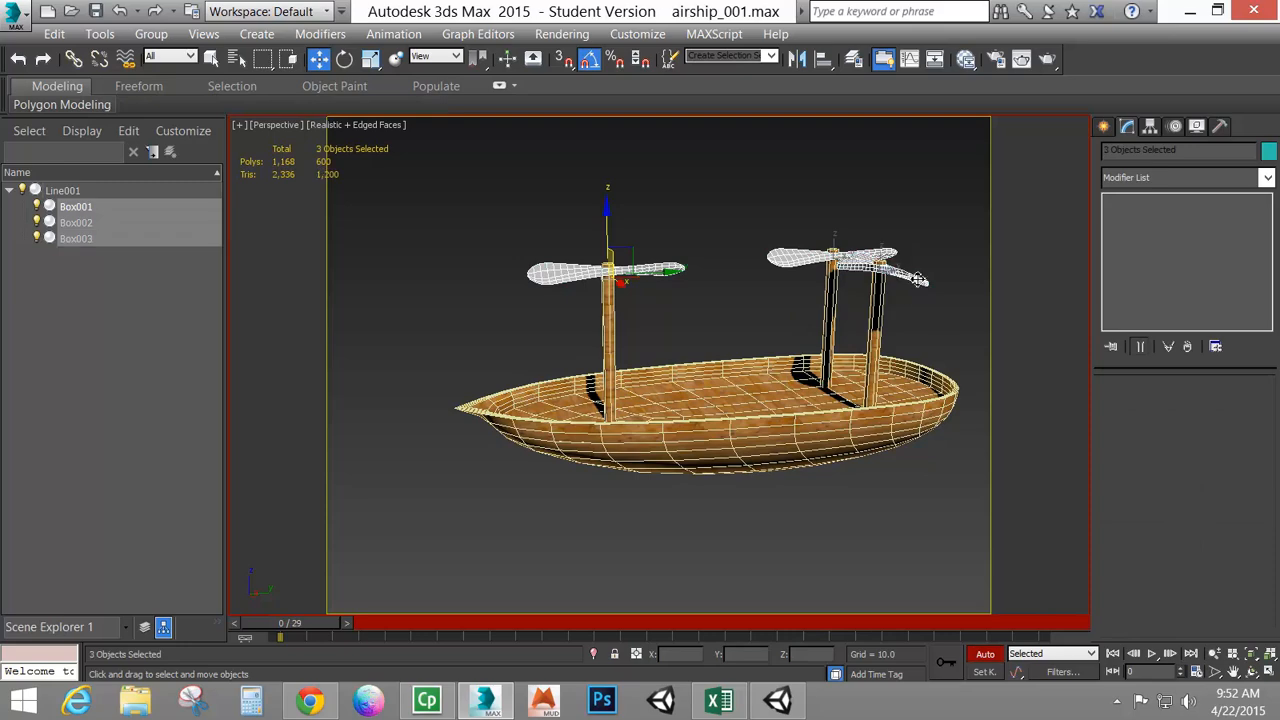
click(345, 59)
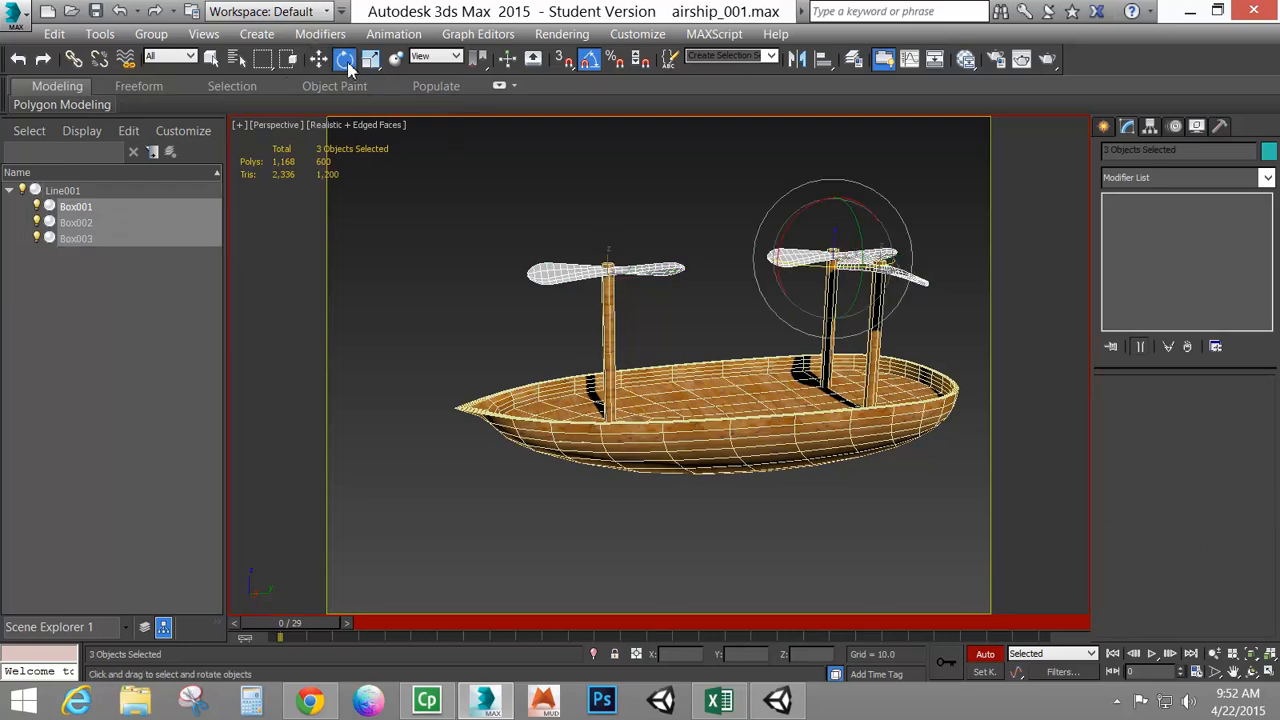
alt+middle_drag(575, 250, 665, 295)
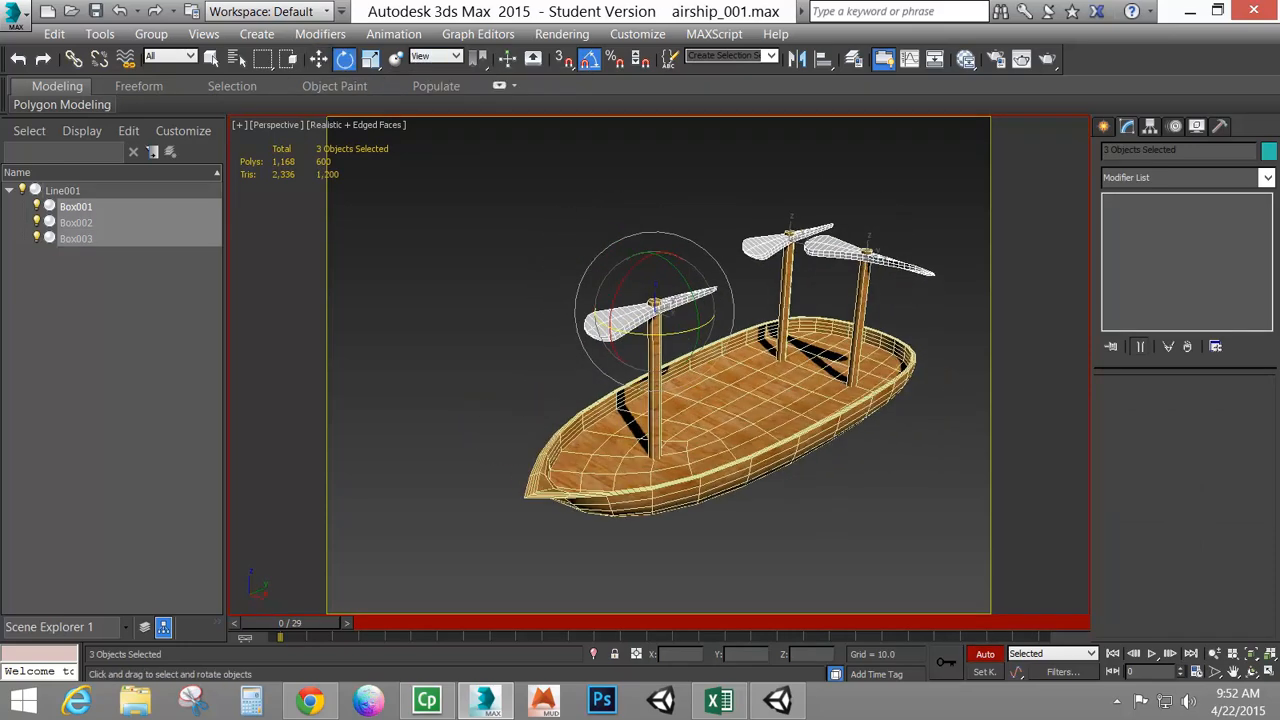
middle_drag(694, 377, 643, 369)
drag(302, 622, 1057, 545)
Keyframe the propellers' spin by rotating all three around their masts at frame 29, and turn off Auto Key
alt+middle_drag(680, 341, 688, 356)
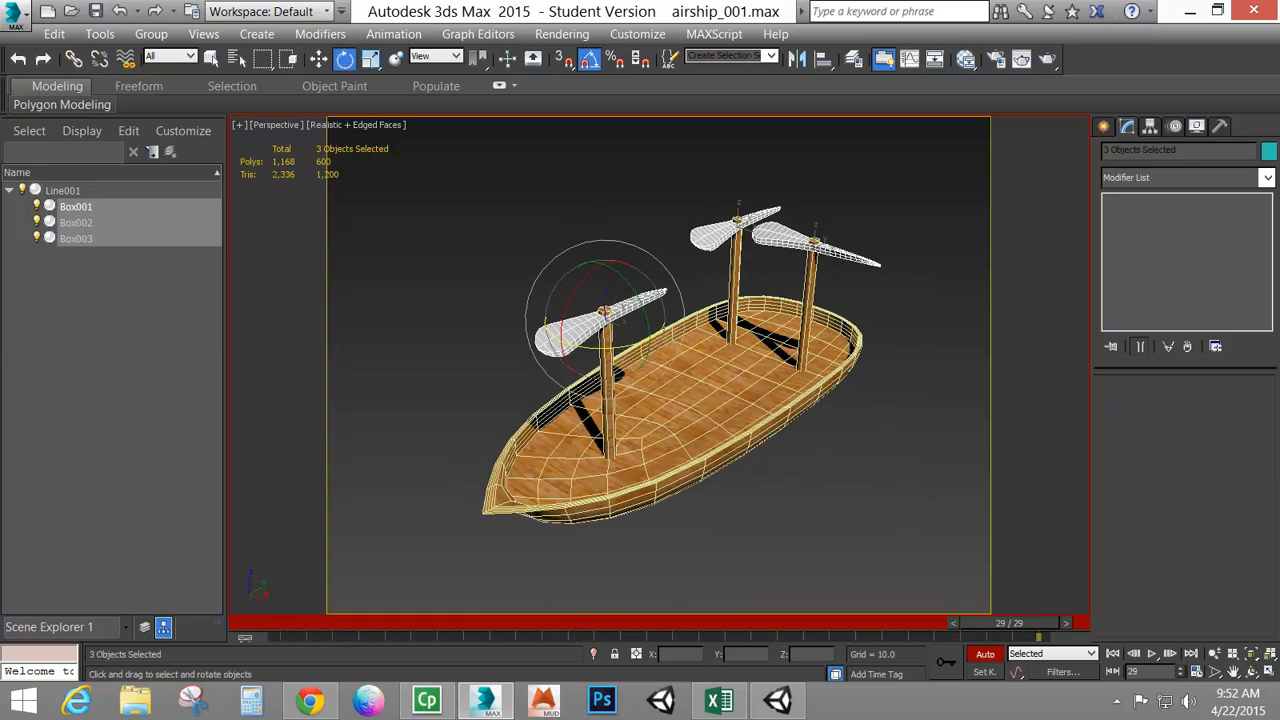
drag(593, 348, 508, 337)
right_click(508, 337)
alt+middle_drag(579, 390, 588, 366)
drag(813, 252, 466, 203)
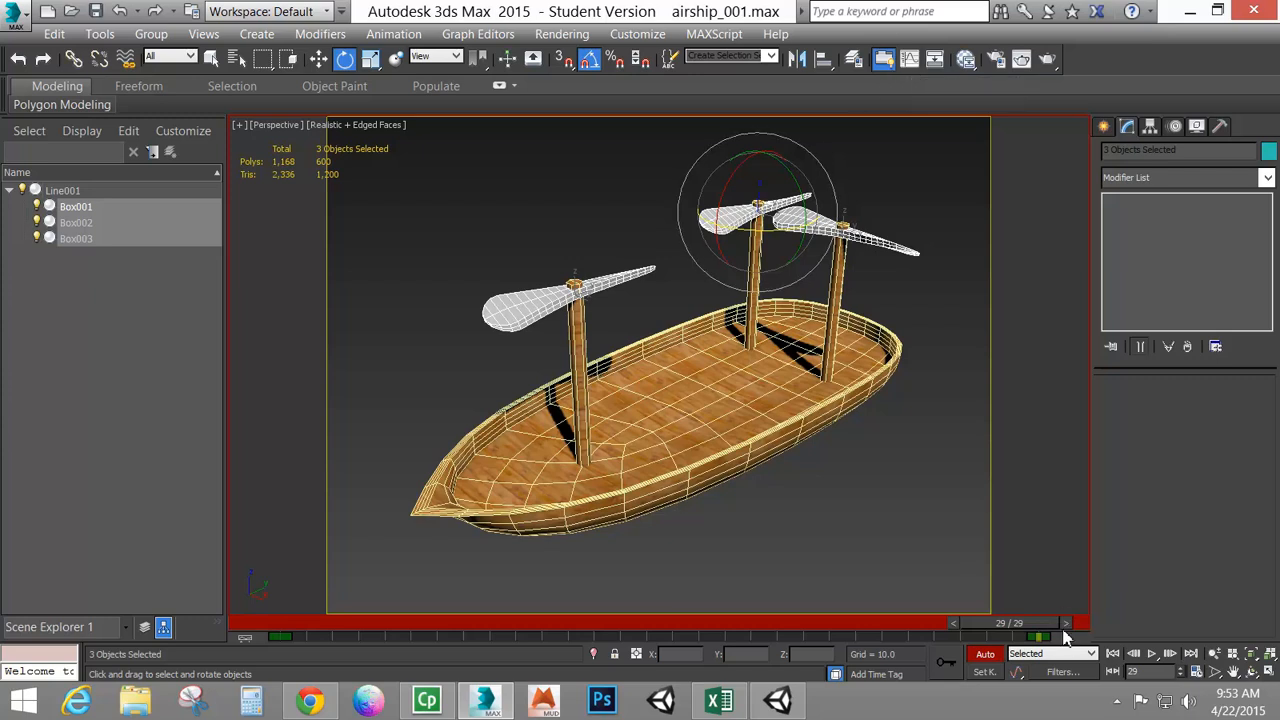
drag(1064, 637, 118, 690)
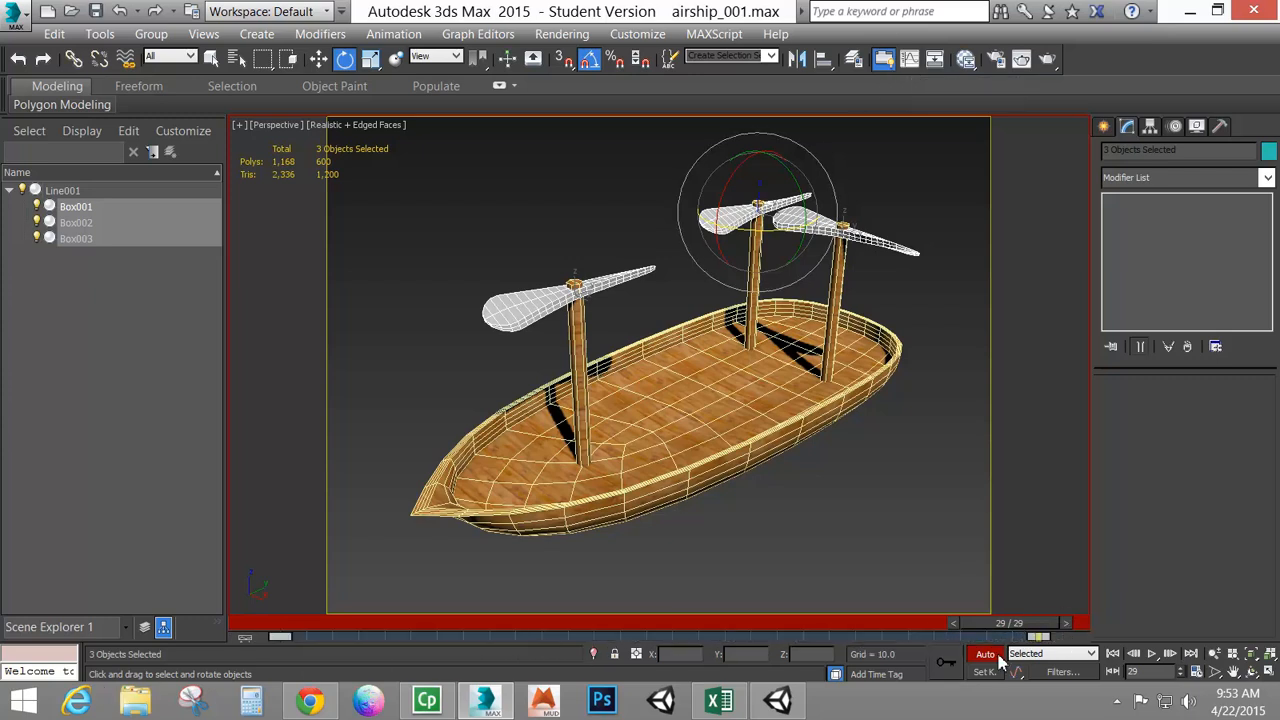
click(986, 655)
Play the animation to preview the propeller spin and stop it
click(1152, 654)
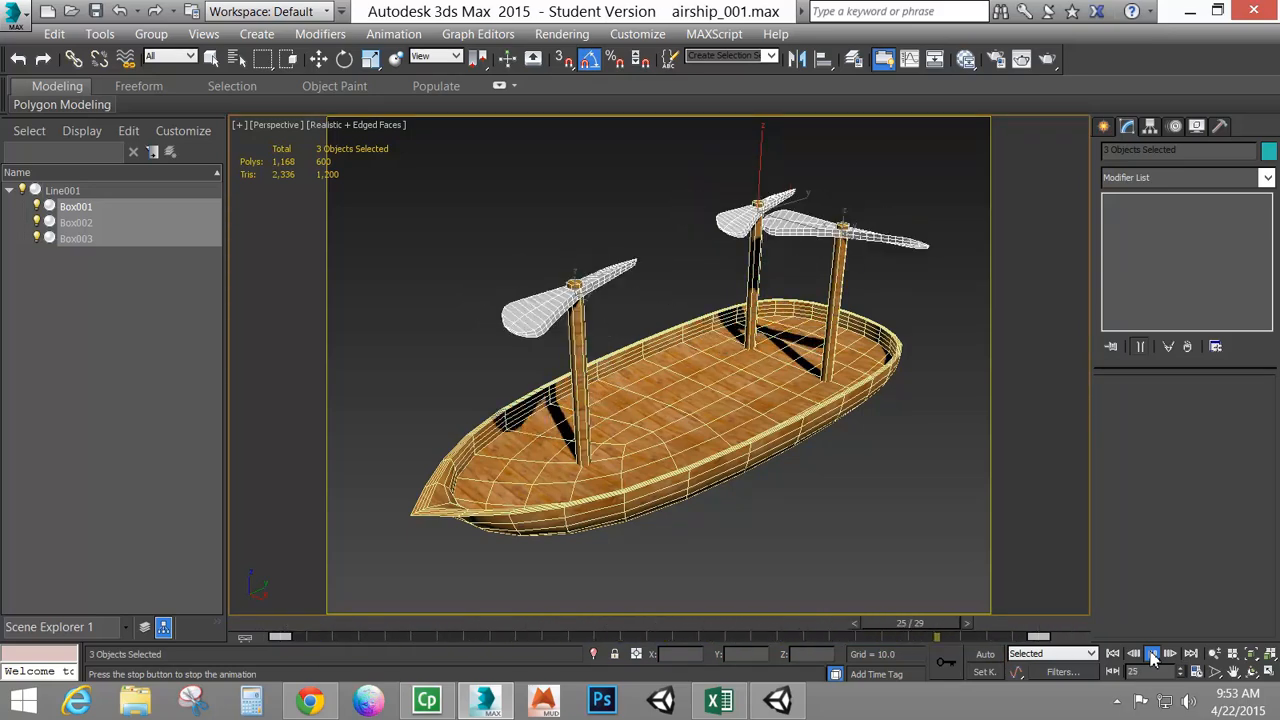
click(1152, 654)
key(e)
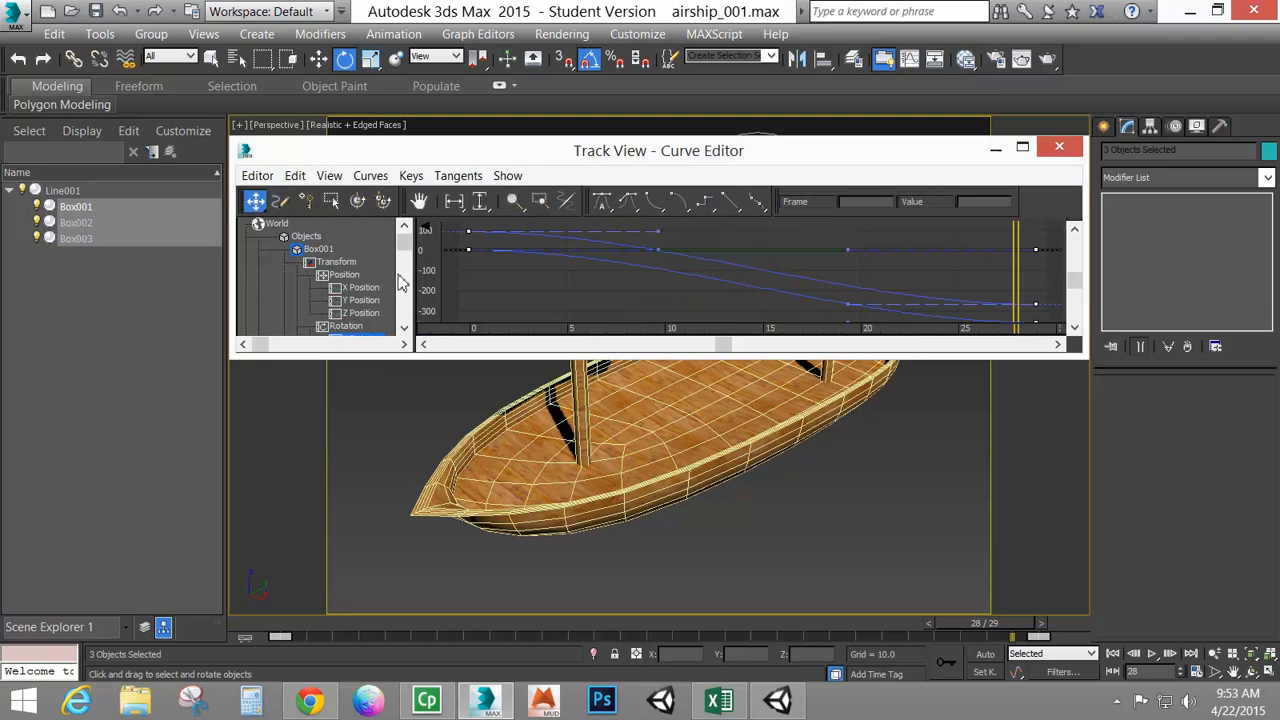
Set the propellers' Z Rotation keys to linear tangents in the Curve Editor and close it
scroll(406, 249, down, 3)
click(368, 276)
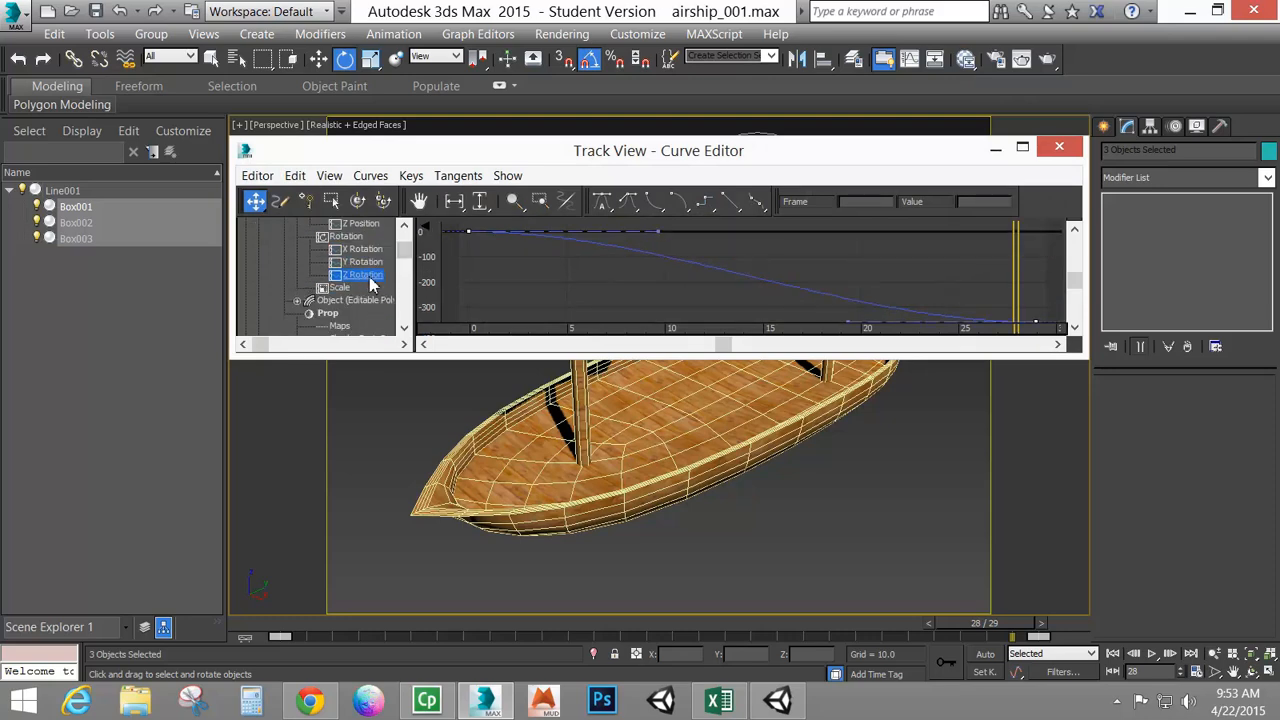
scroll(530, 283, down, 4)
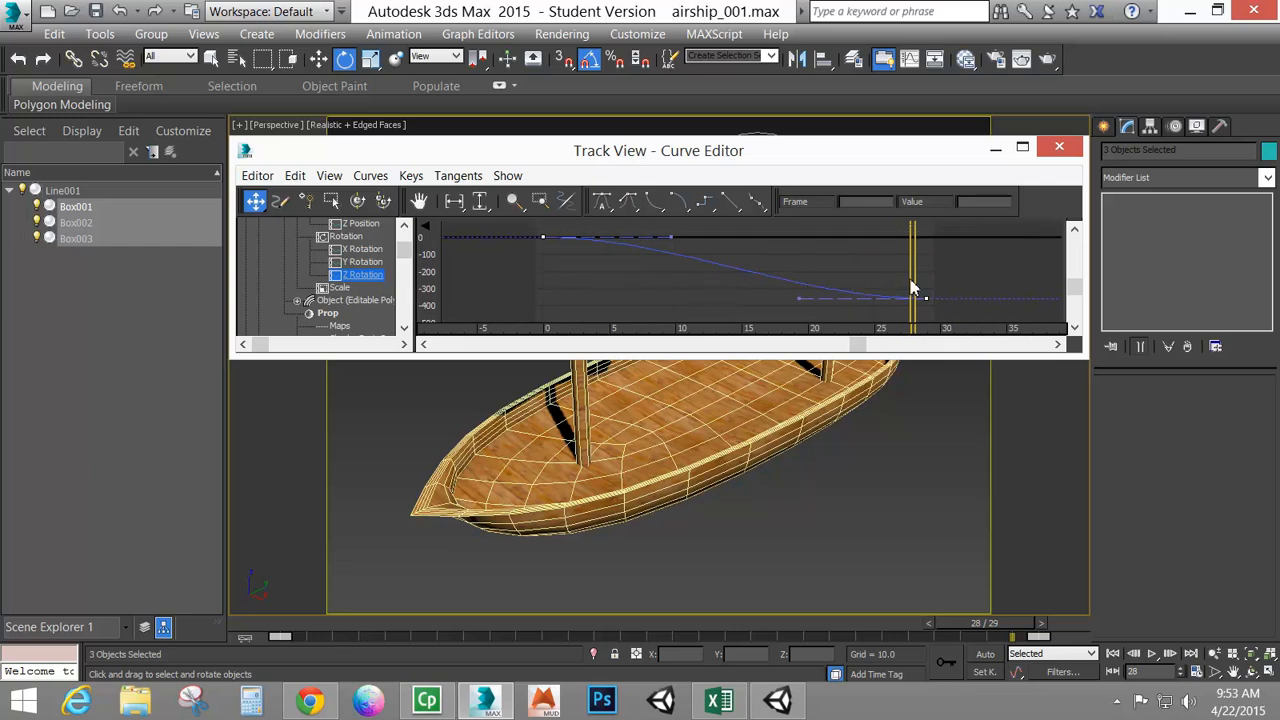
drag(524, 224, 960, 315)
click(730, 206)
click(1058, 148)
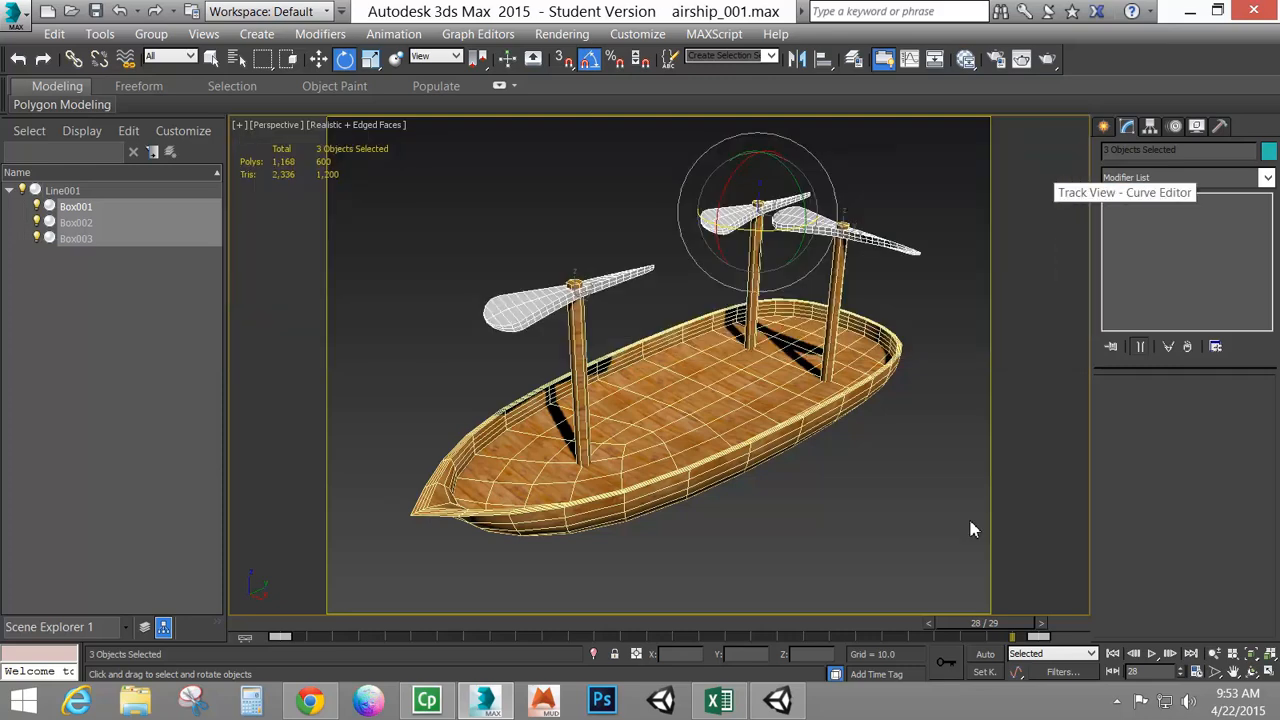
Play the animation again to check the propeller rotation and stop it
click(1152, 653)
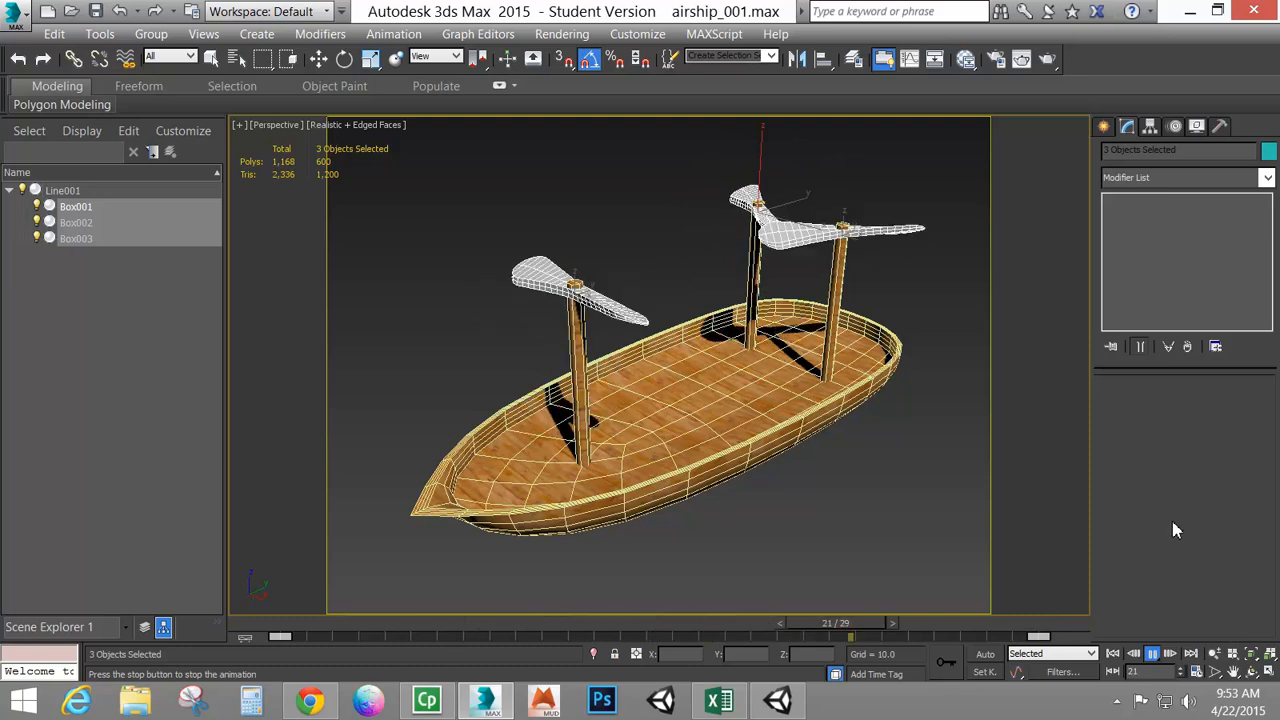
click(1152, 653)
key(e)
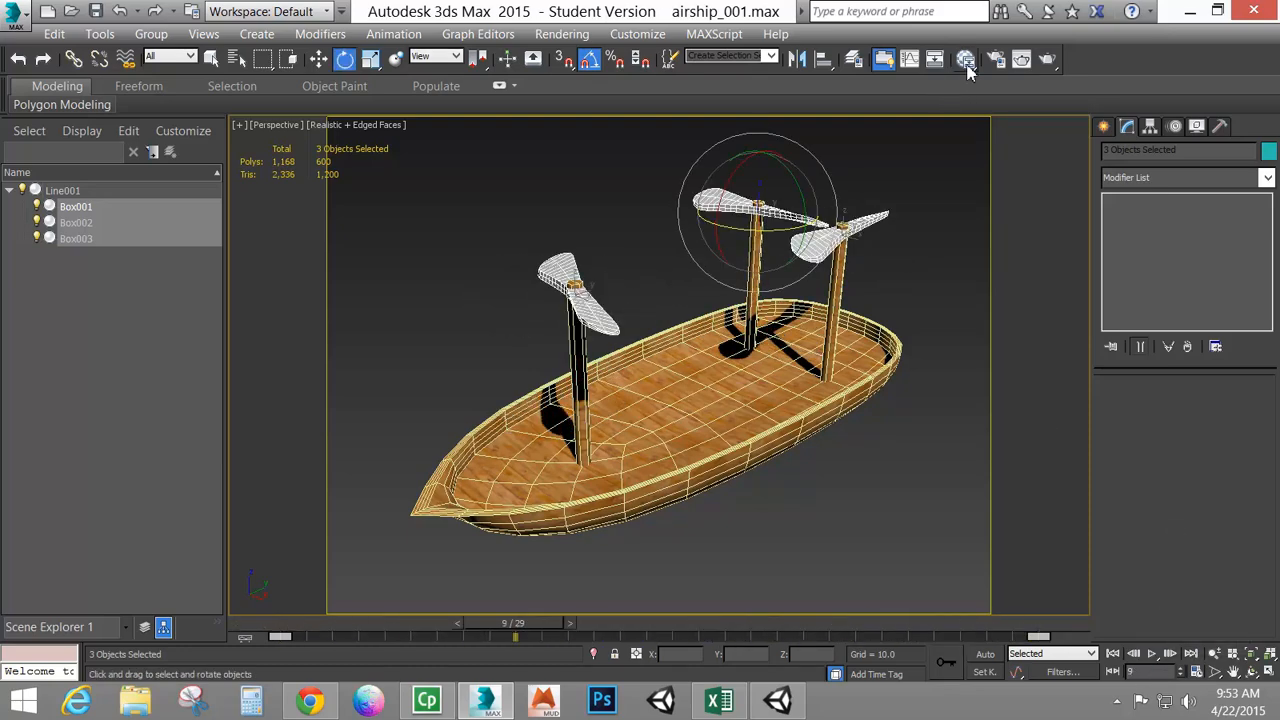
Set the Z Rotation keys of the propeller tracks to linear tangents again in the Curve Editor and close it
click(909, 58)
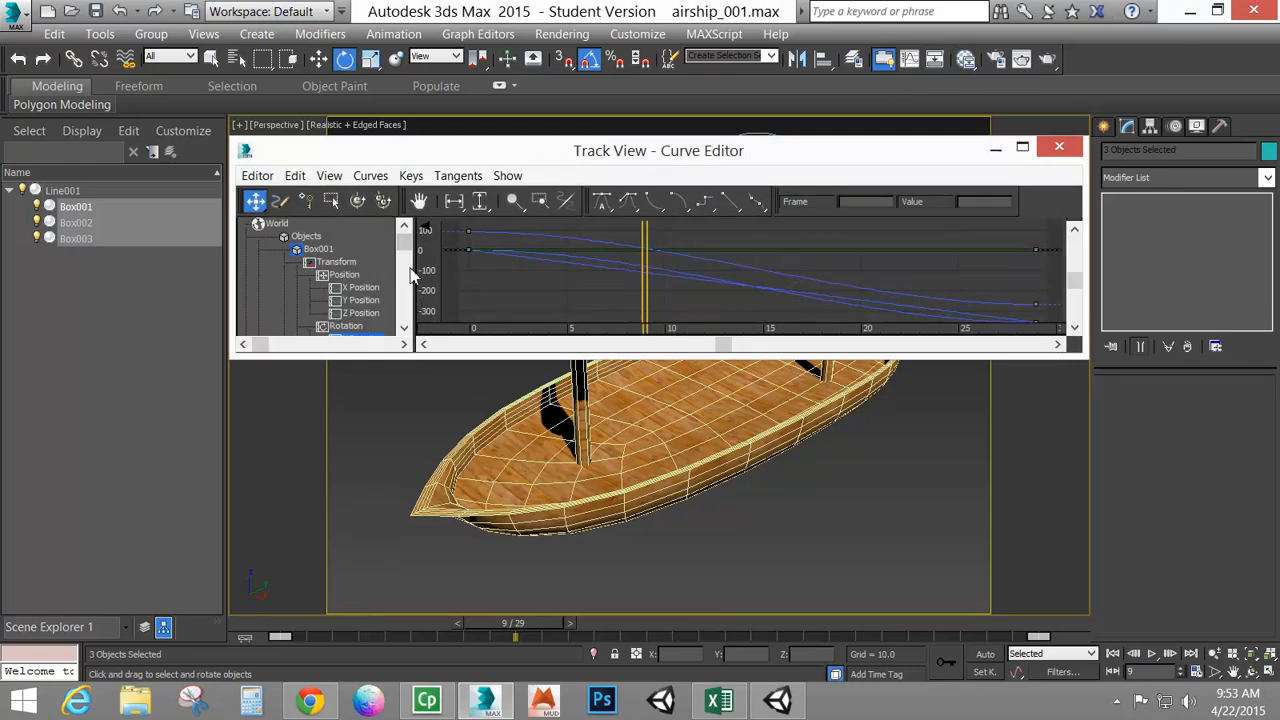
scroll(405, 248, down, 2)
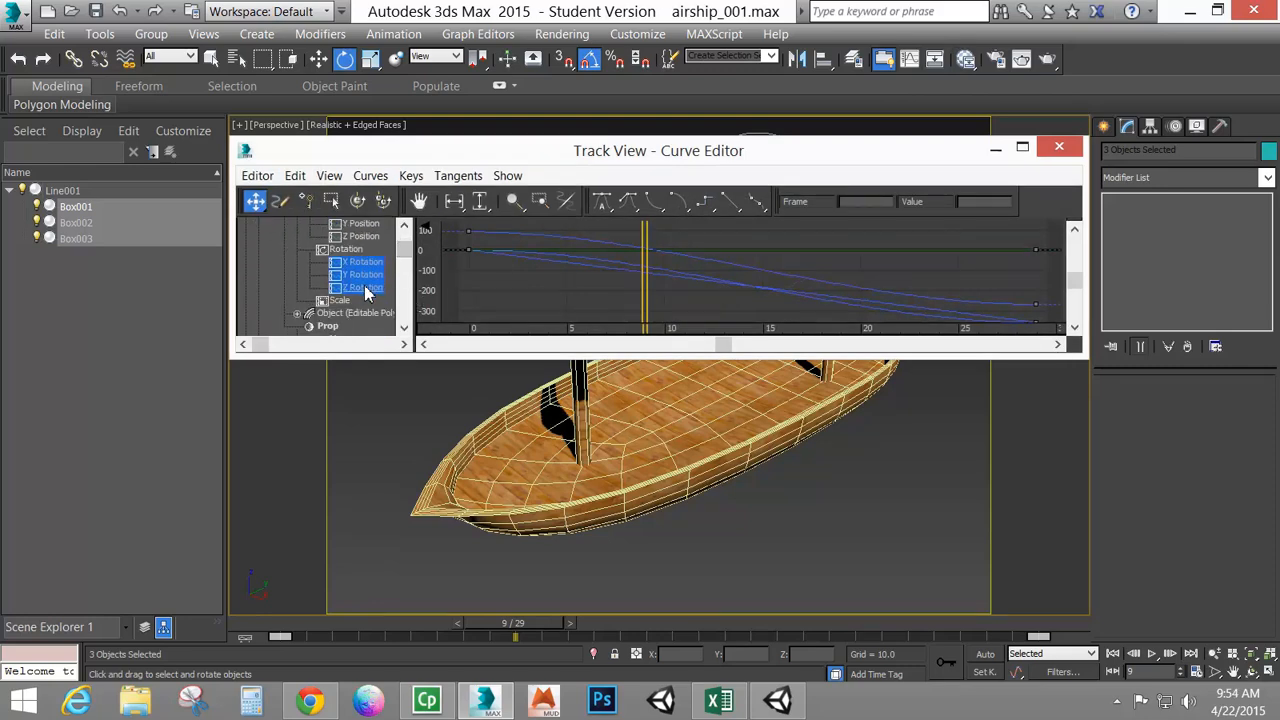
click(380, 288)
drag(404, 253, 405, 277)
click(362, 288)
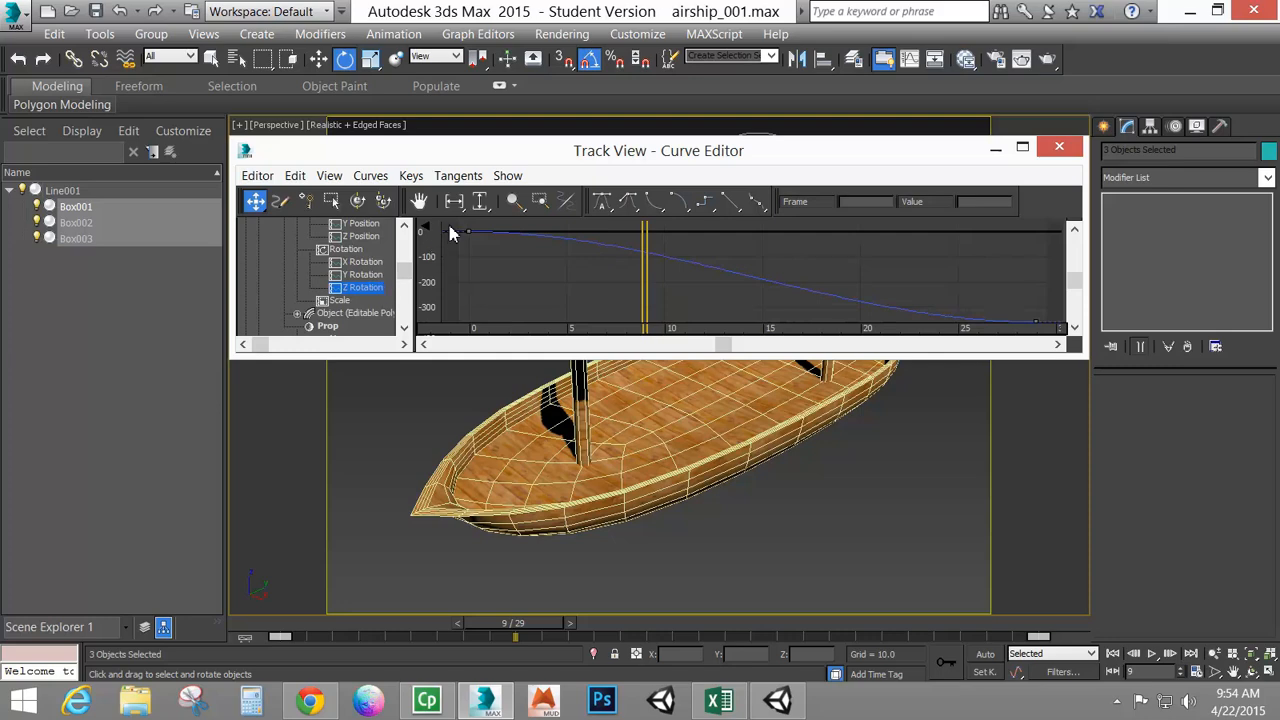
drag(1012, 333, 1055, 330)
click(727, 201)
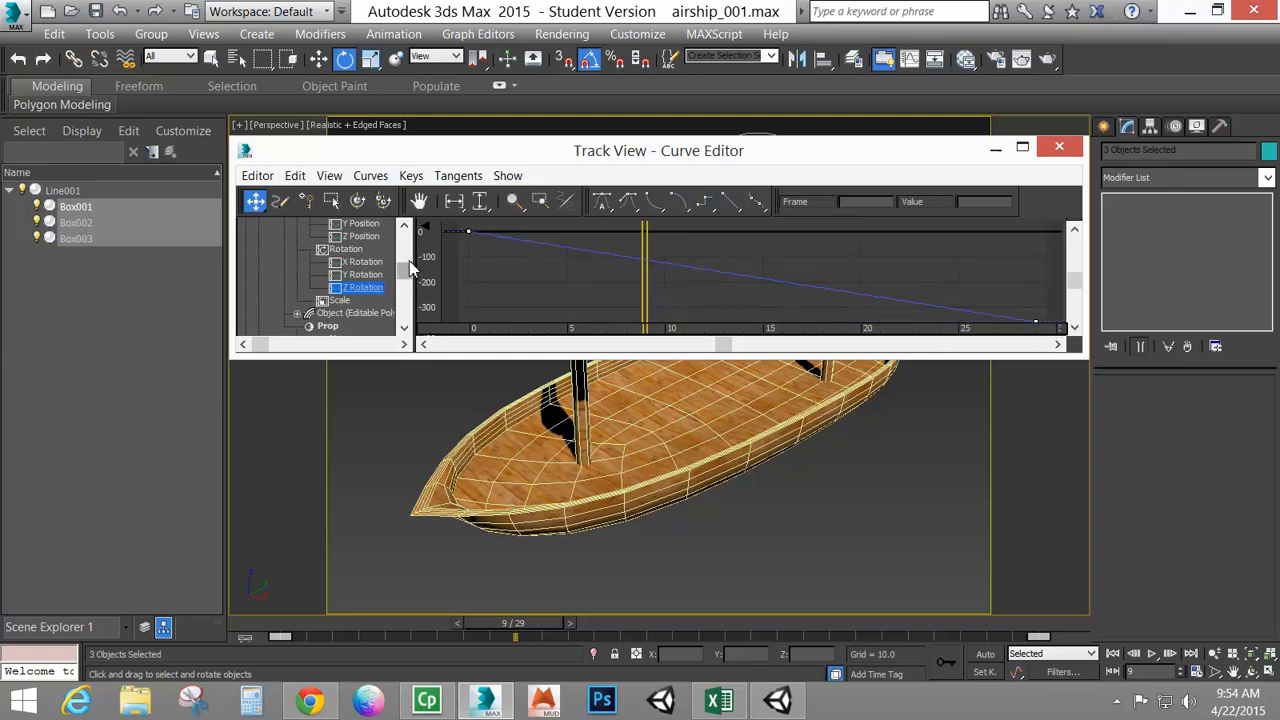
drag(403, 269, 403, 300)
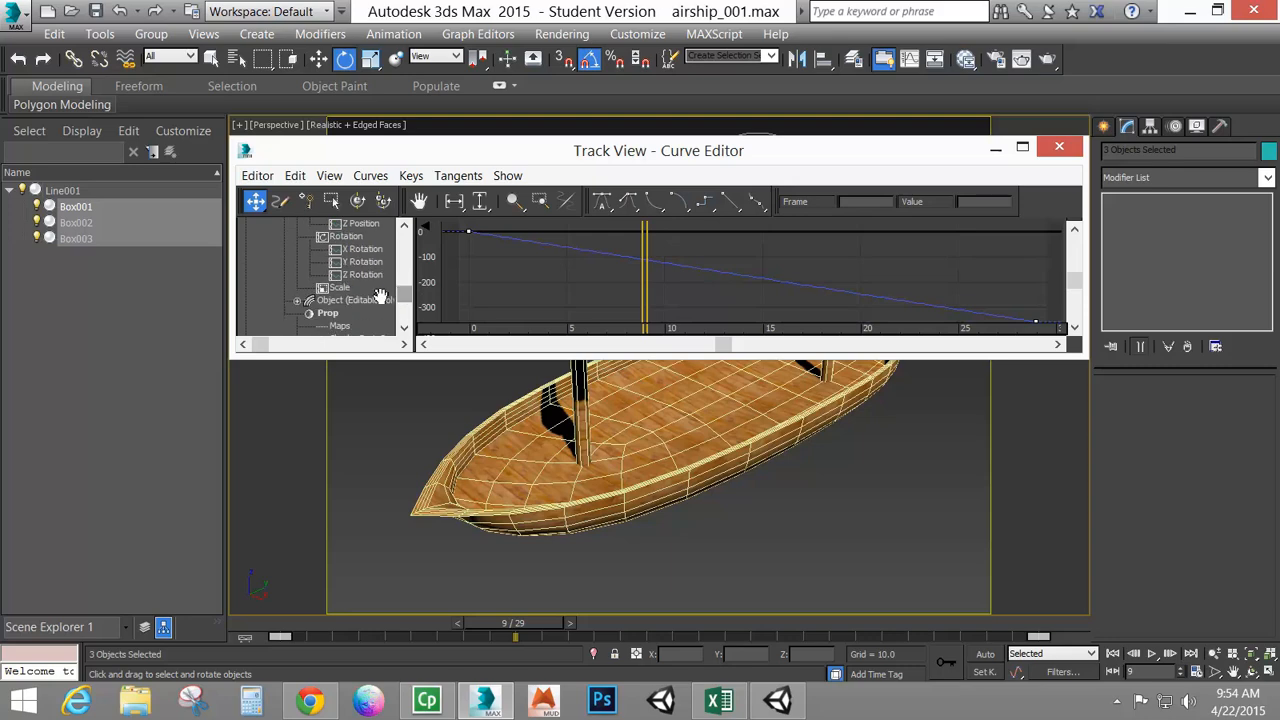
click(362, 275)
drag(741, 291, 1051, 337)
click(731, 208)
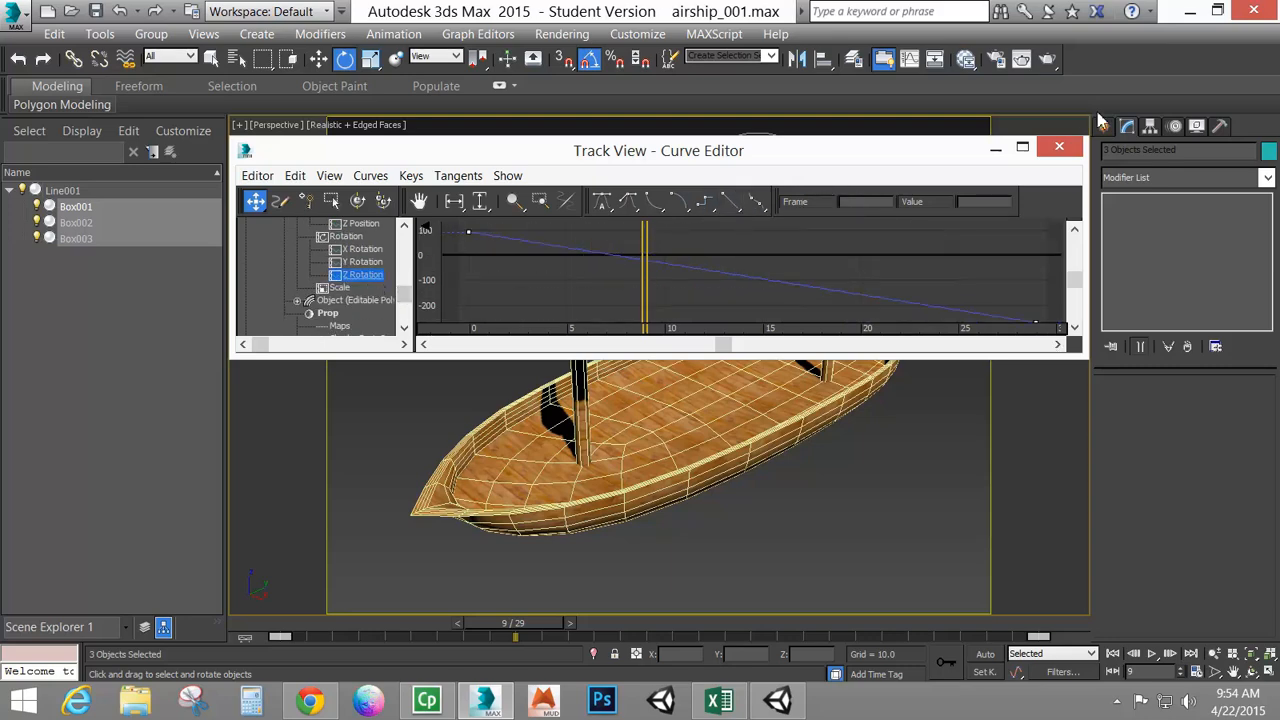
click(1059, 147)
Play the animation to check the spin and stop it
click(1153, 654)
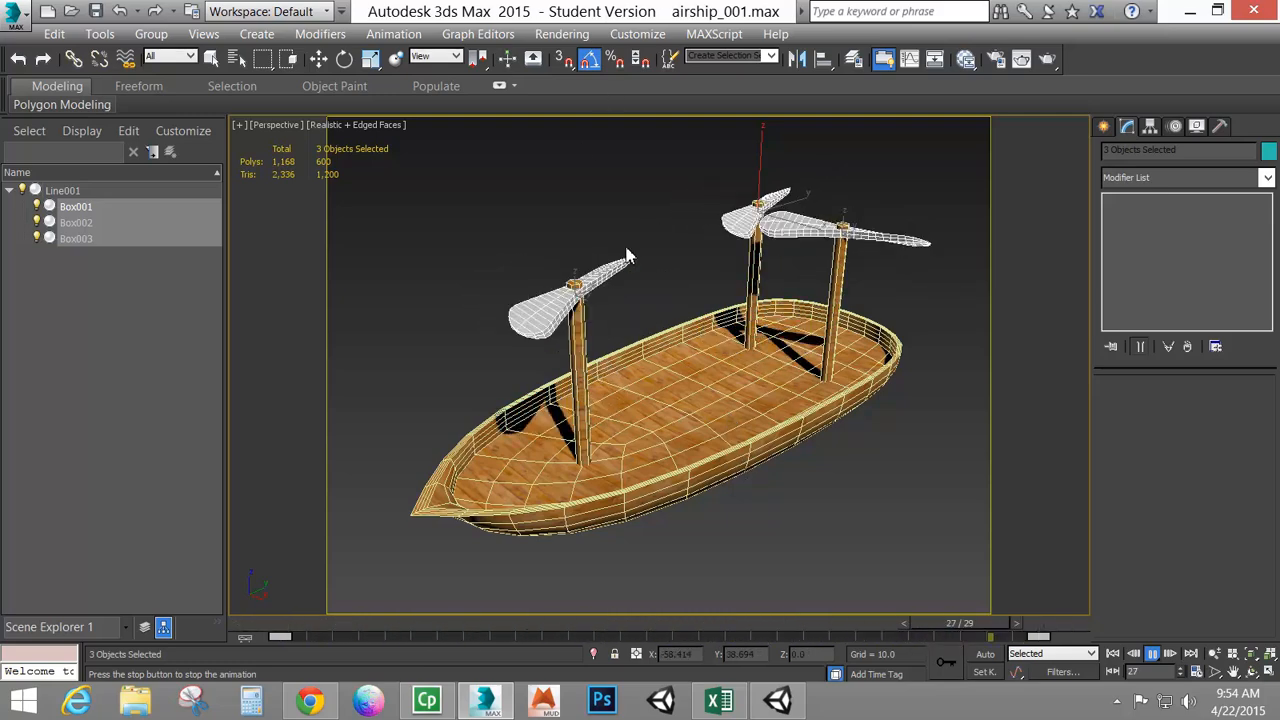
click(1152, 654)
Switch to the Rotate tool, move to frame 14 and set the animation End Time to 15
key(e)
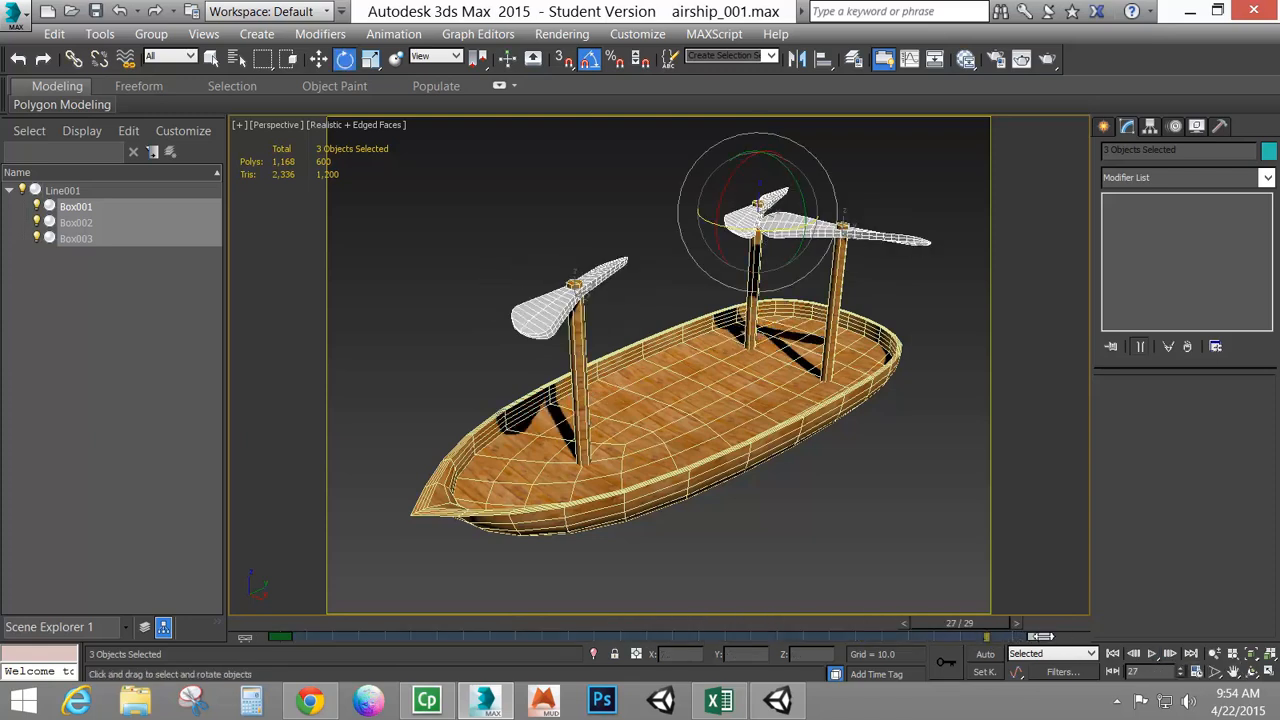
drag(1041, 636, 638, 650)
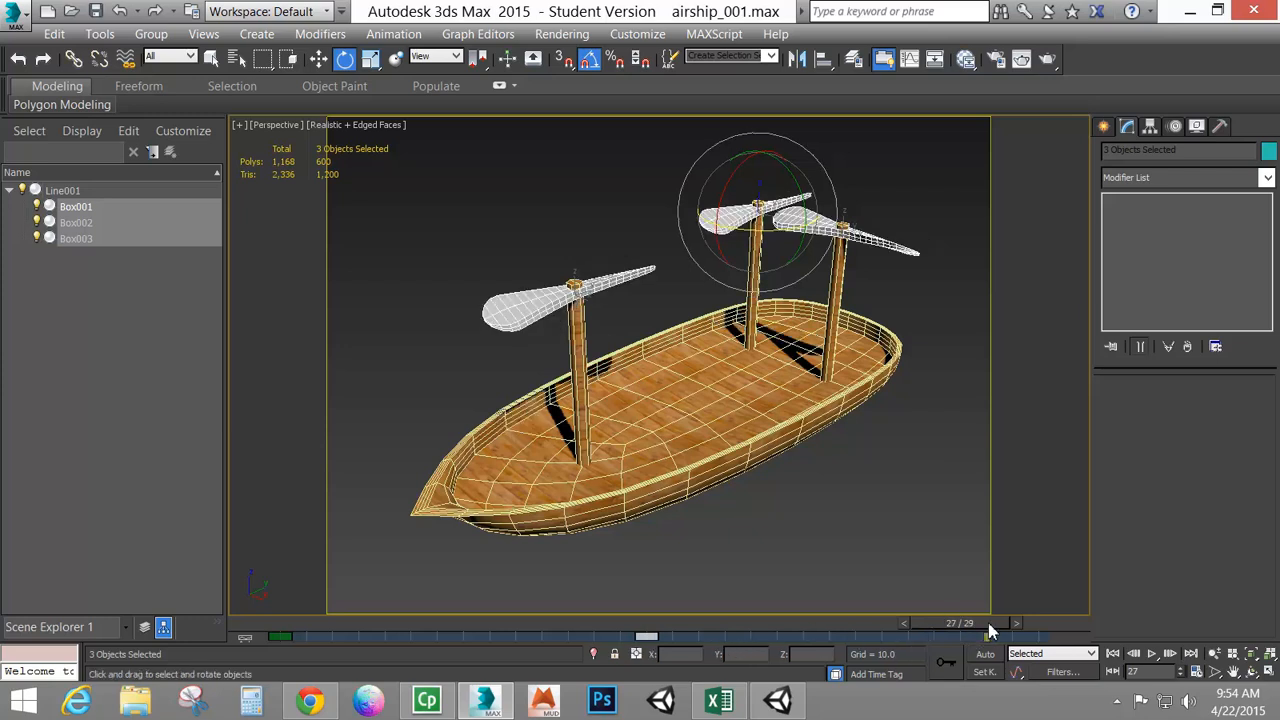
drag(988, 628, 645, 638)
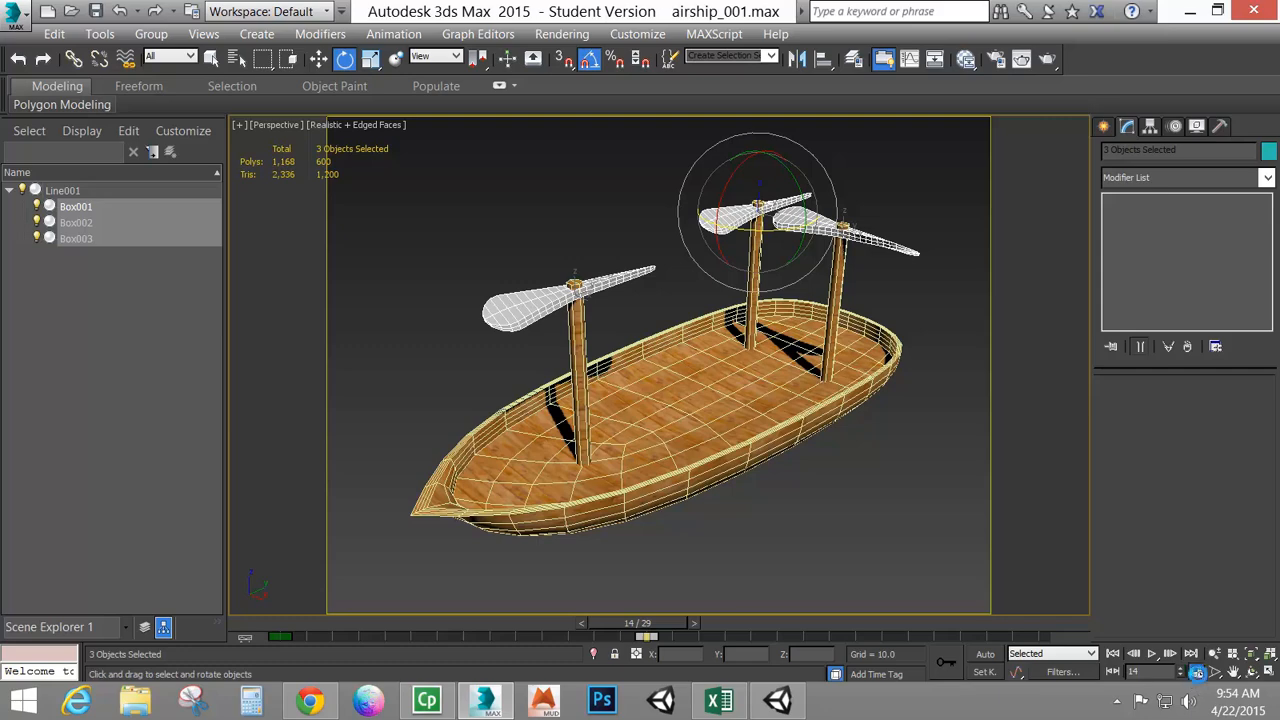
click(1196, 671)
drag(585, 385, 500, 382)
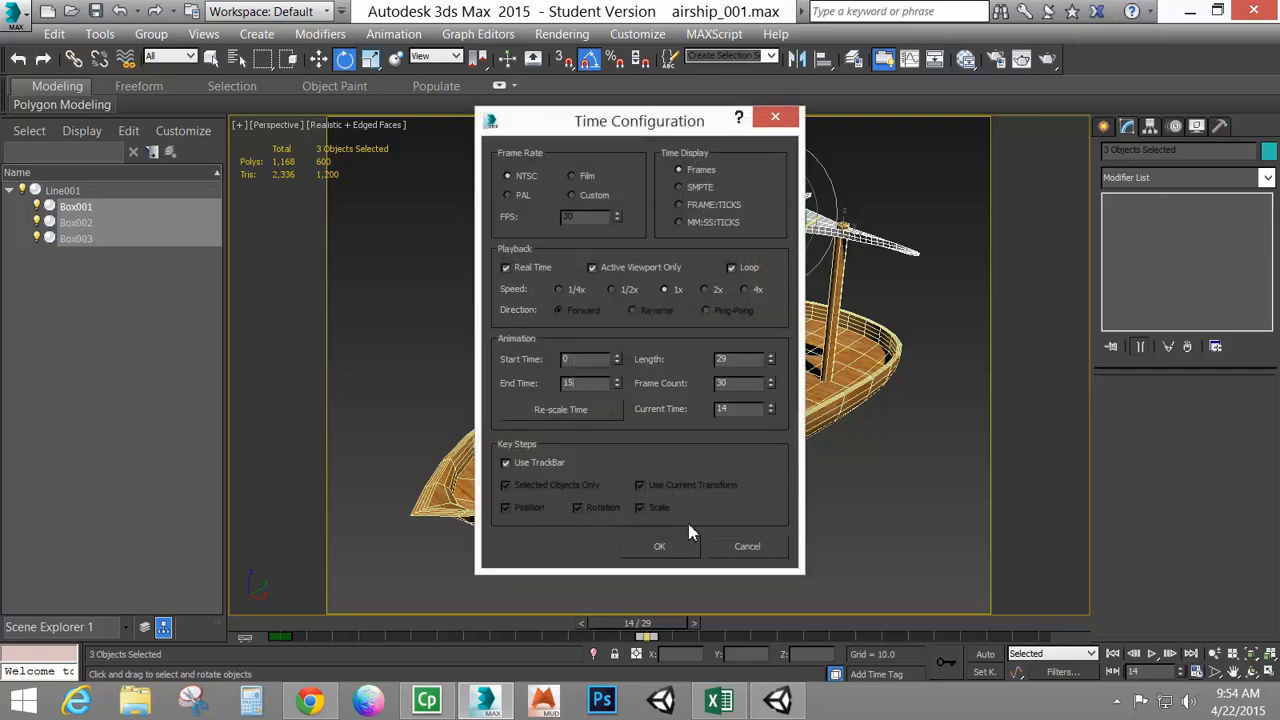
click(655, 547)
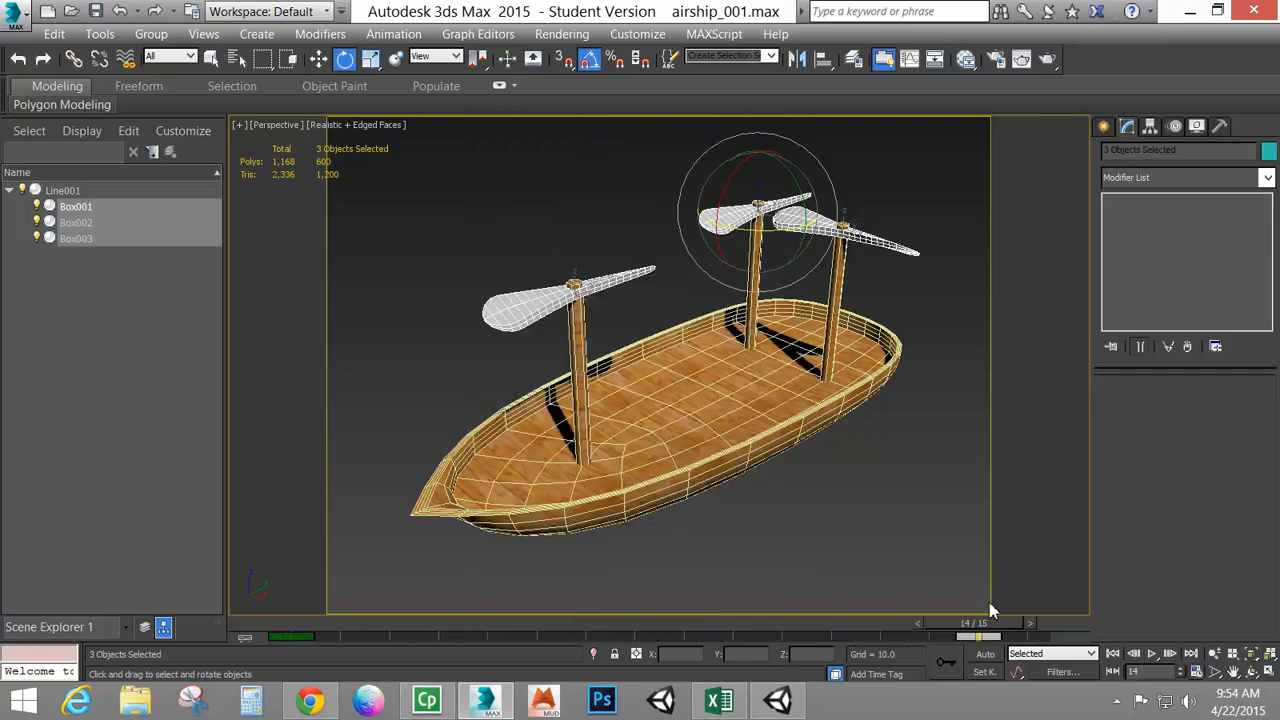
Play the shortened animation and stop it
click(1151, 655)
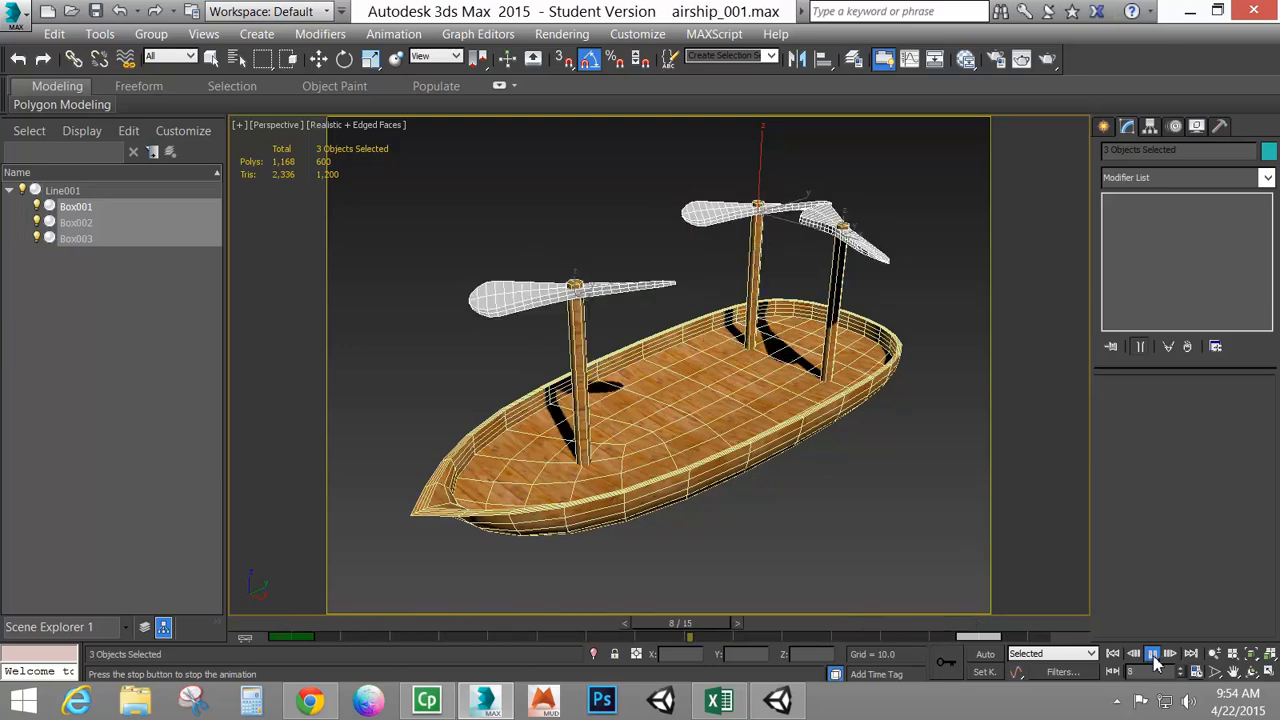
click(1152, 654)
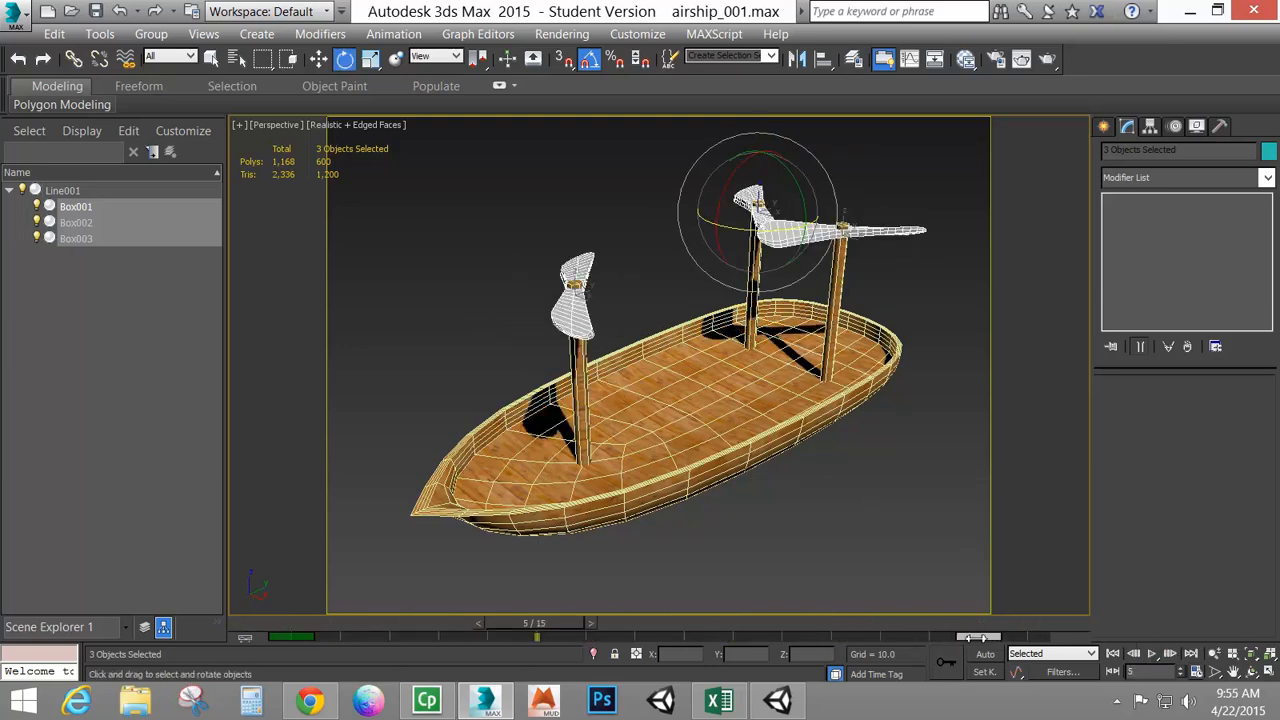
Adjust the time range and scrub the time slider to frame 14
ctrl+alt+right_drag(976, 638, 1003, 638)
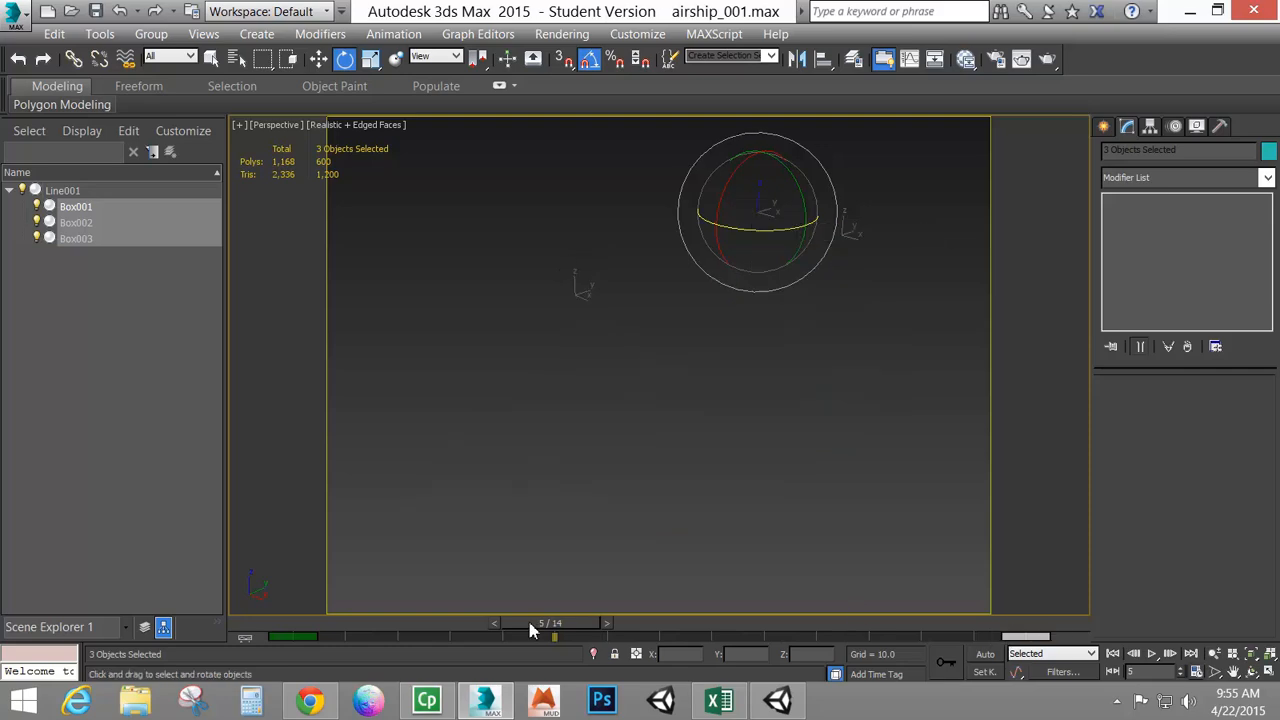
drag(547, 630, 1088, 594)
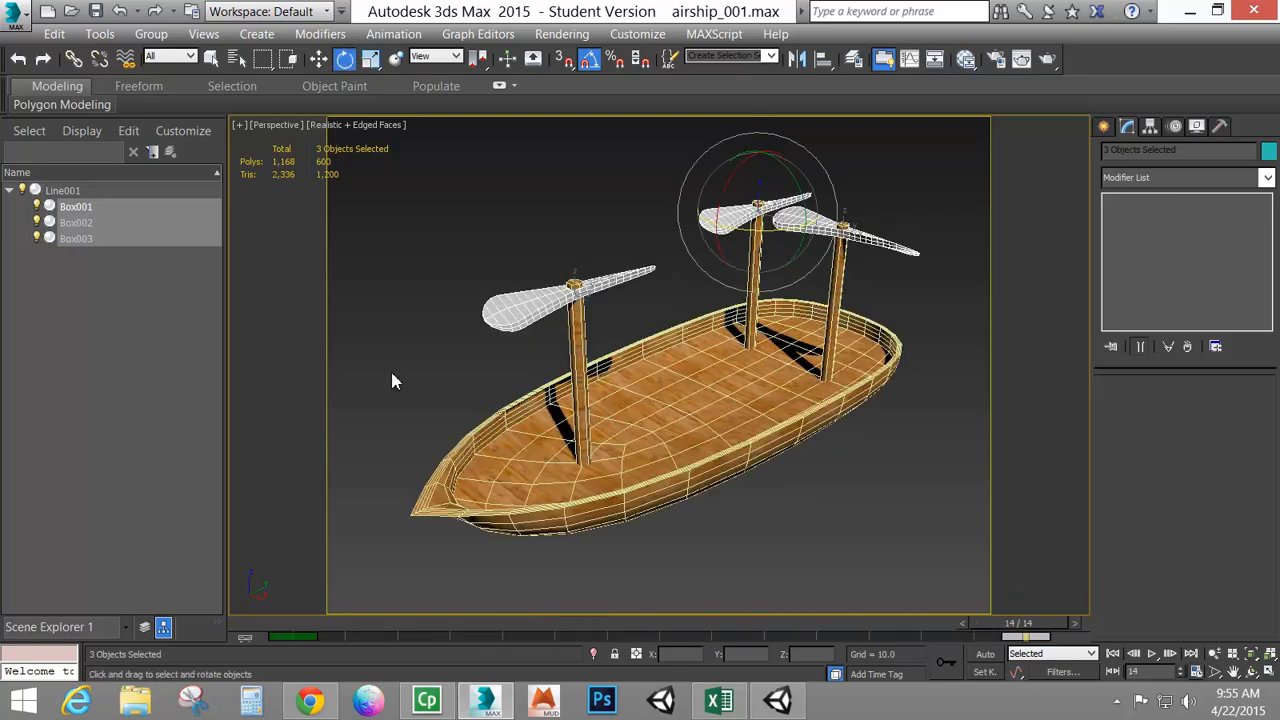
Save the scene as a new file, airship_Animated_001.max
click(17, 14)
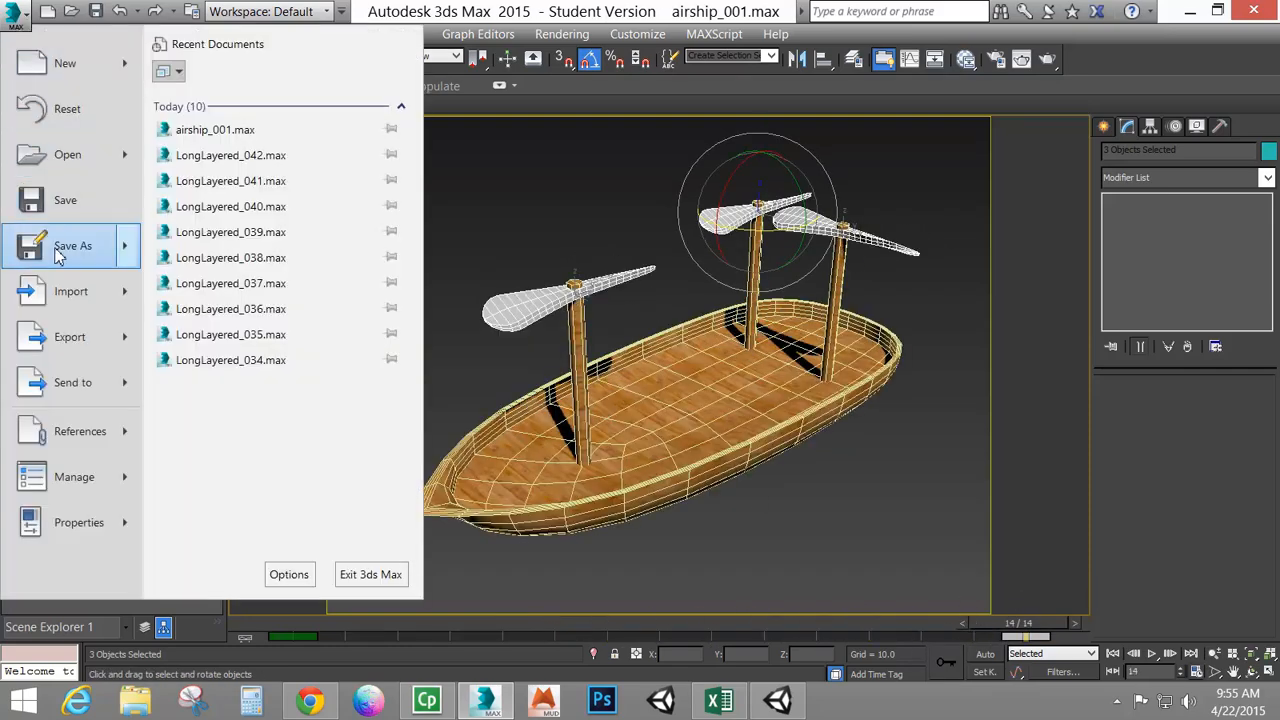
click(562, 345)
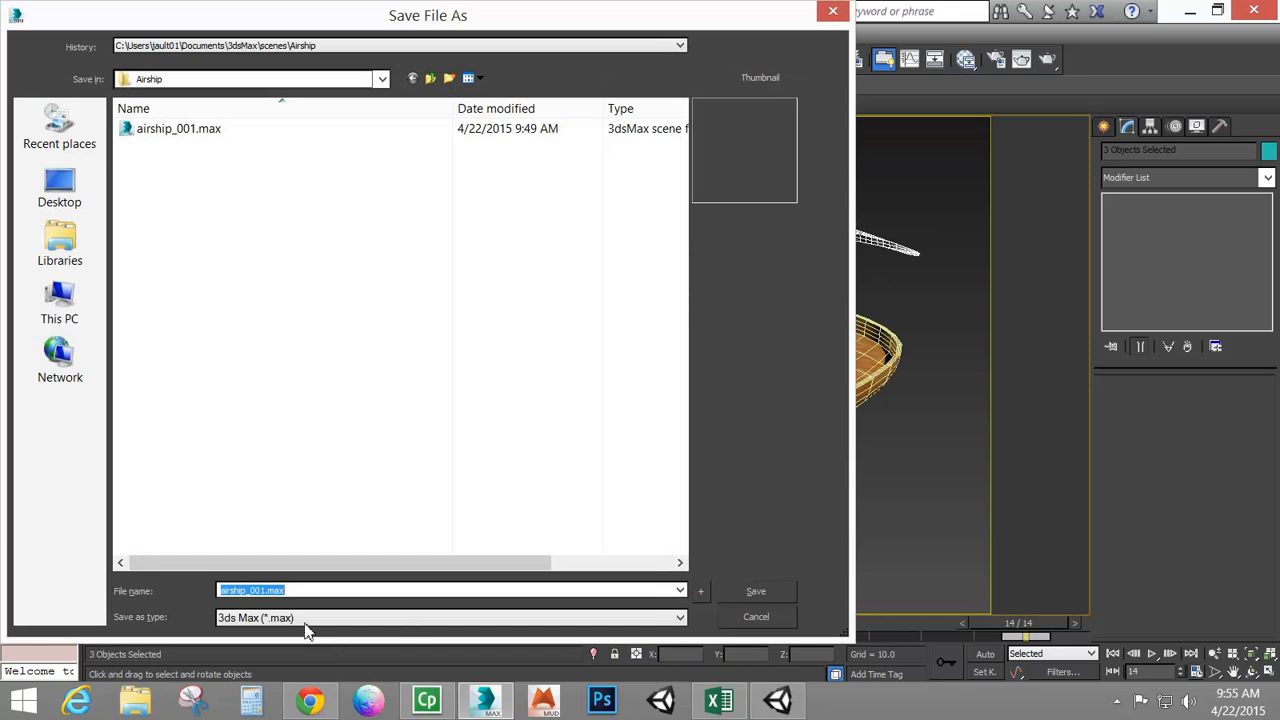
click(297, 590)
text(Animated_)
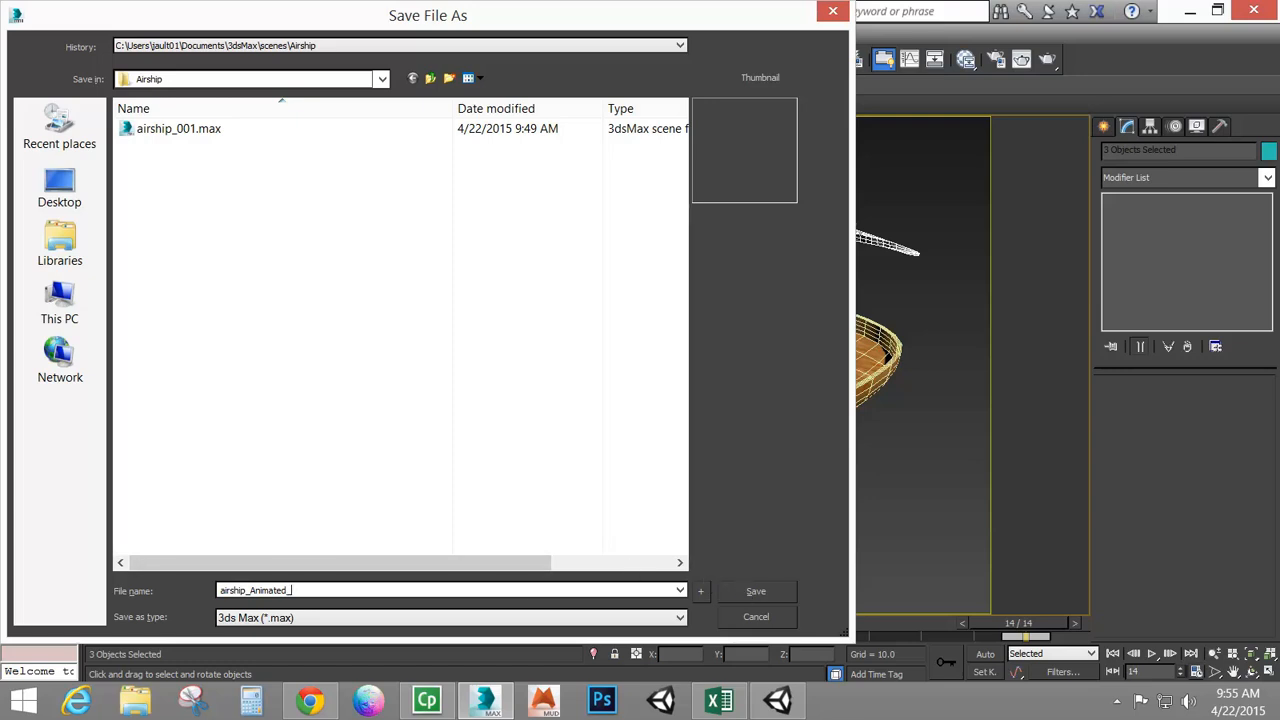
click(775, 591)
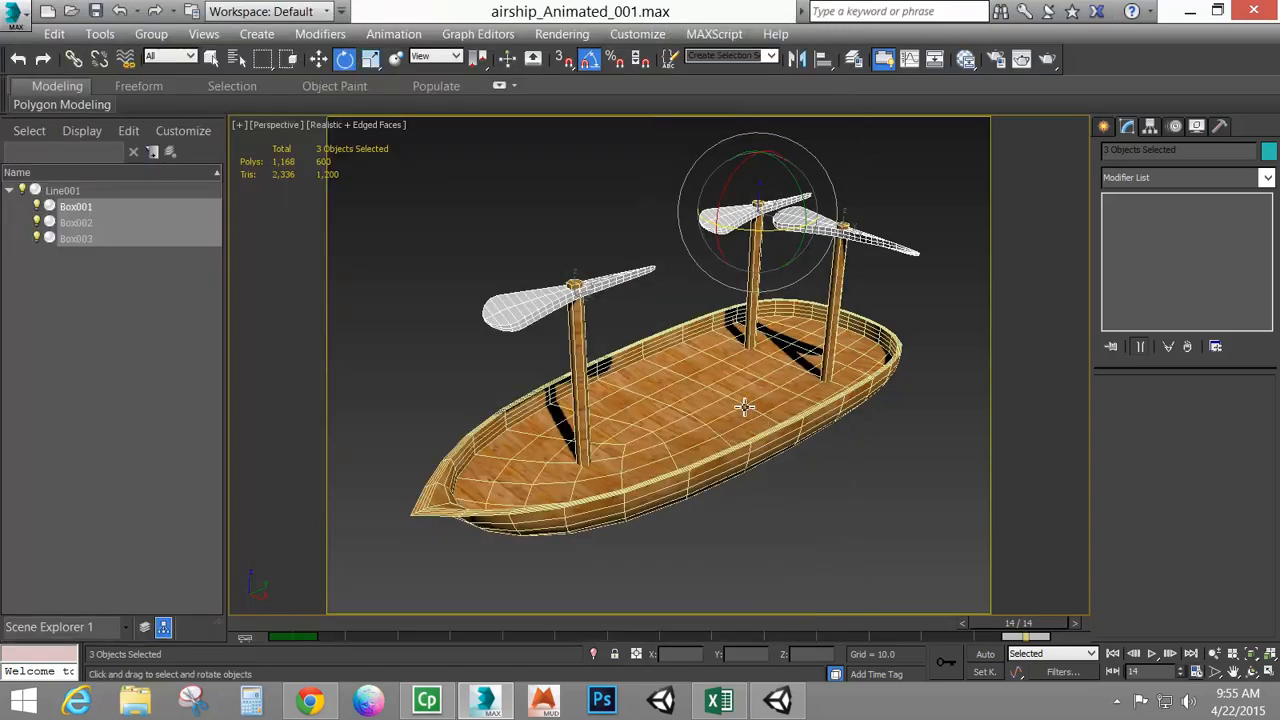
Switch to Unity and create a new 3D project in the Airship project folder
click(748, 405)
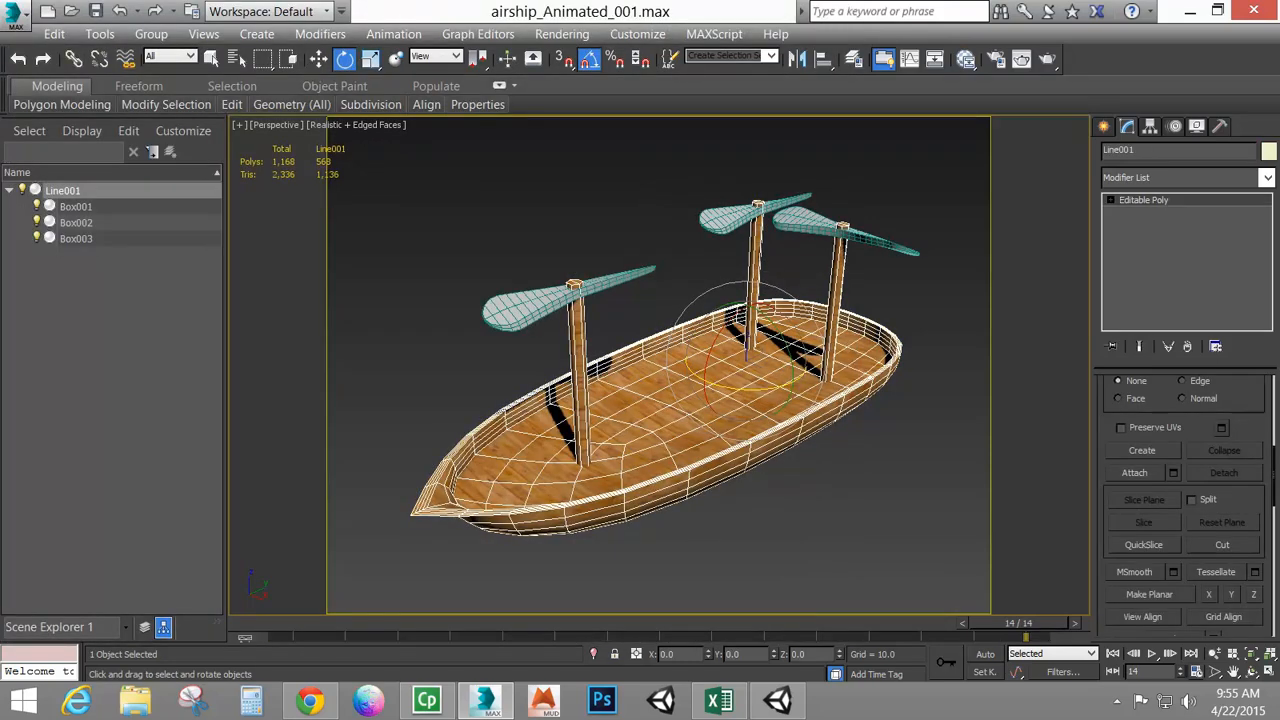
click(778, 700)
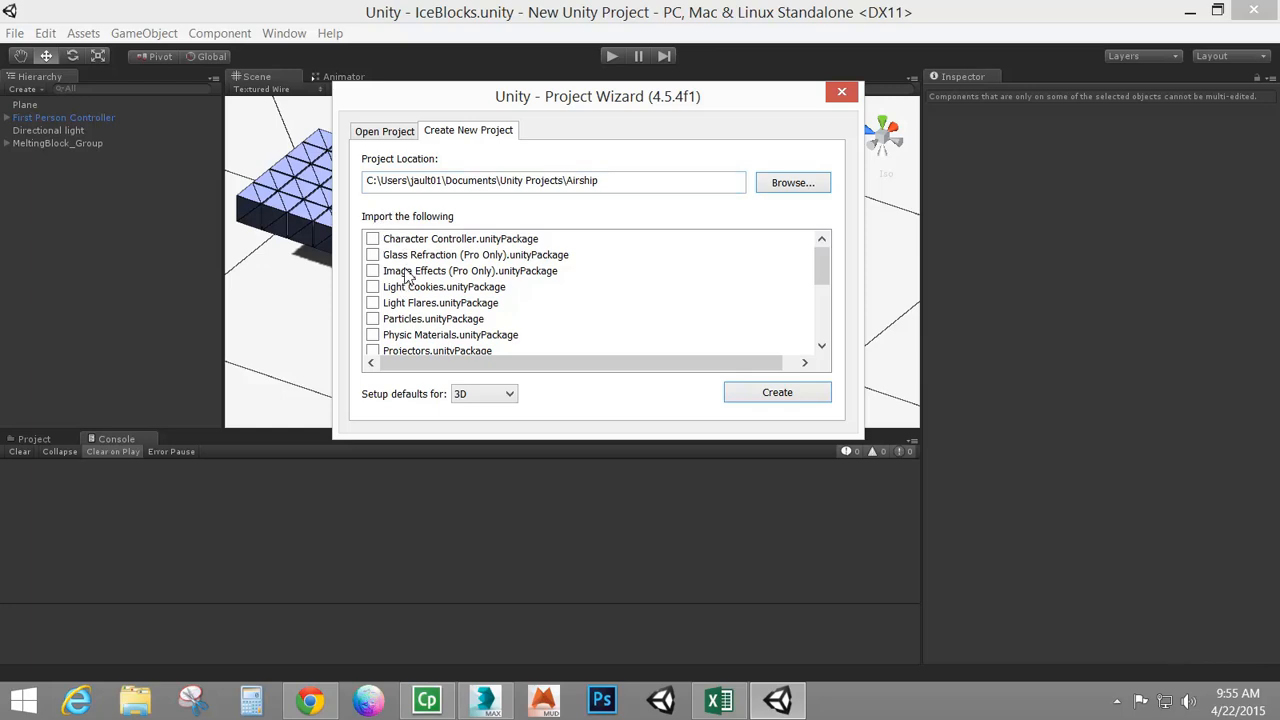
drag(821, 266, 817, 237)
click(770, 395)
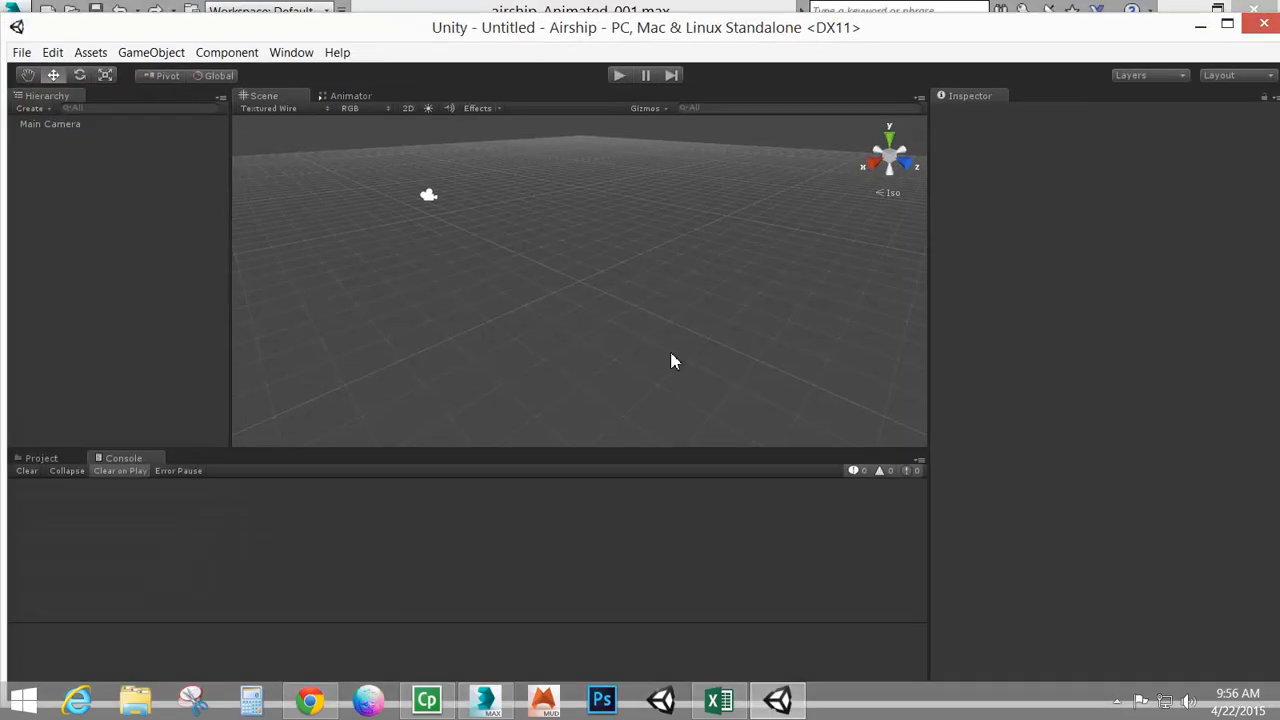
Maximize the window and create a folder named 3dAssets in the project's Assets
click(1227, 23)
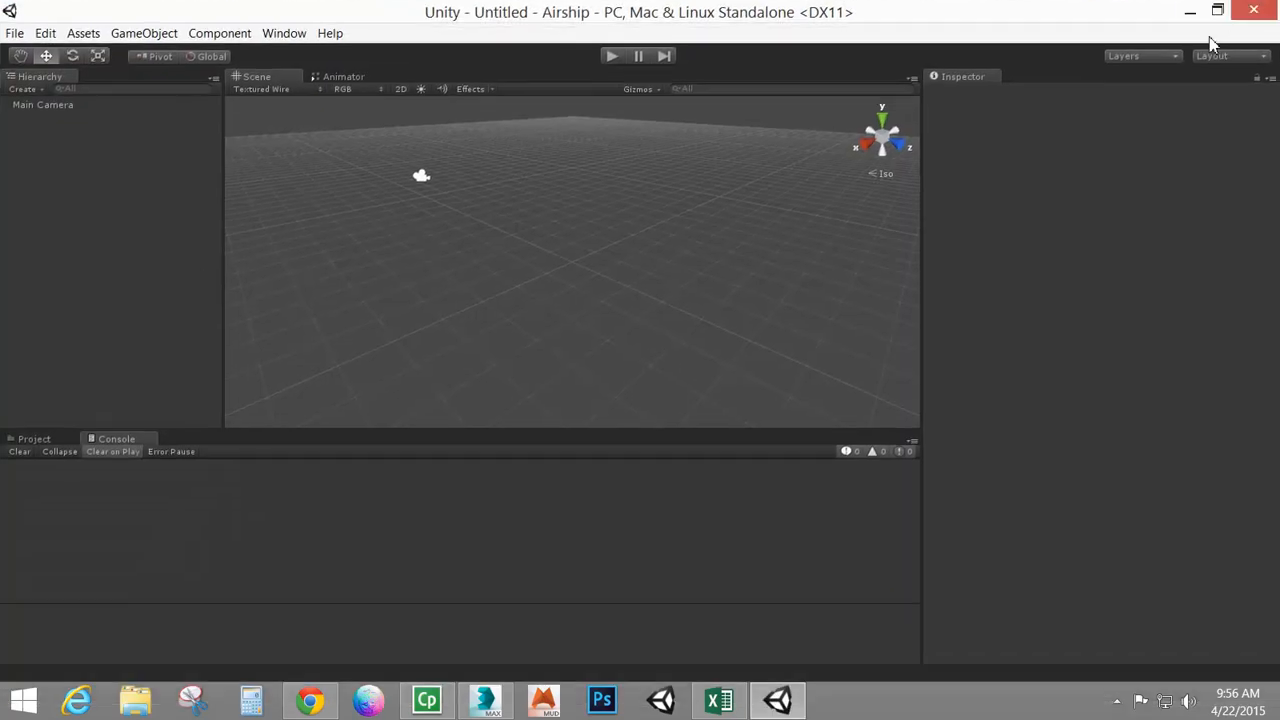
click(34, 439)
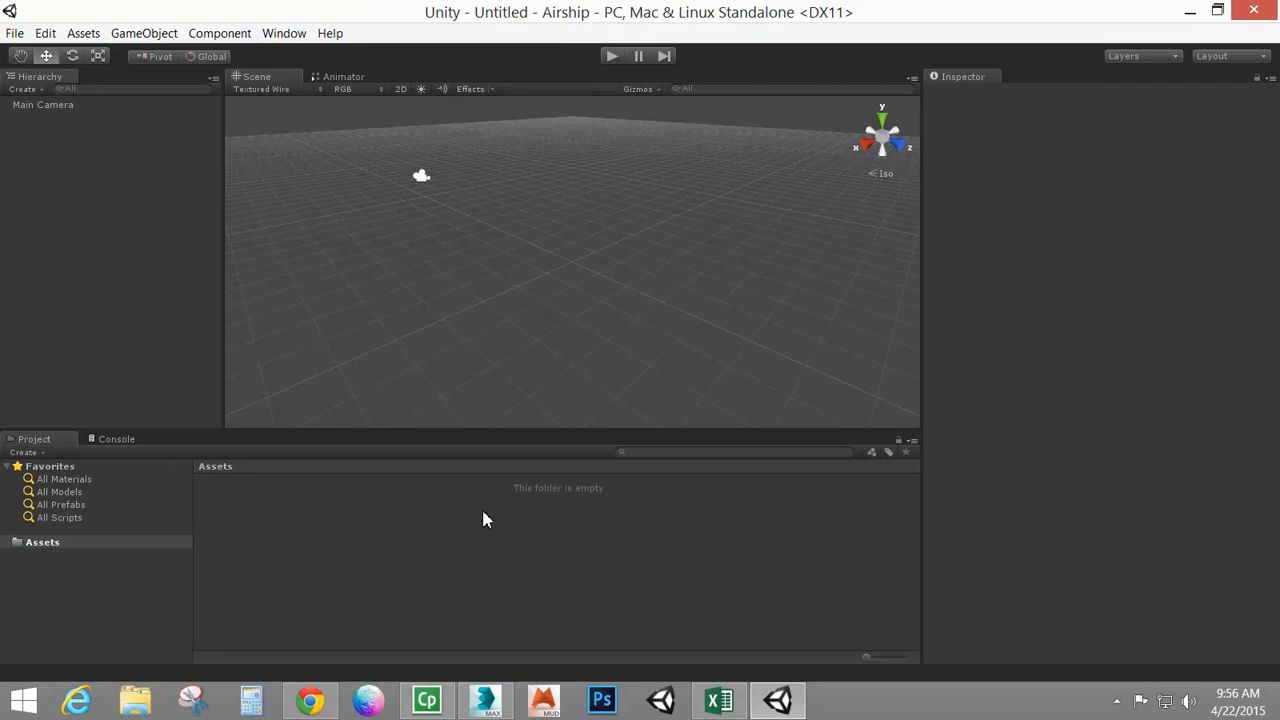
right_click(330, 537)
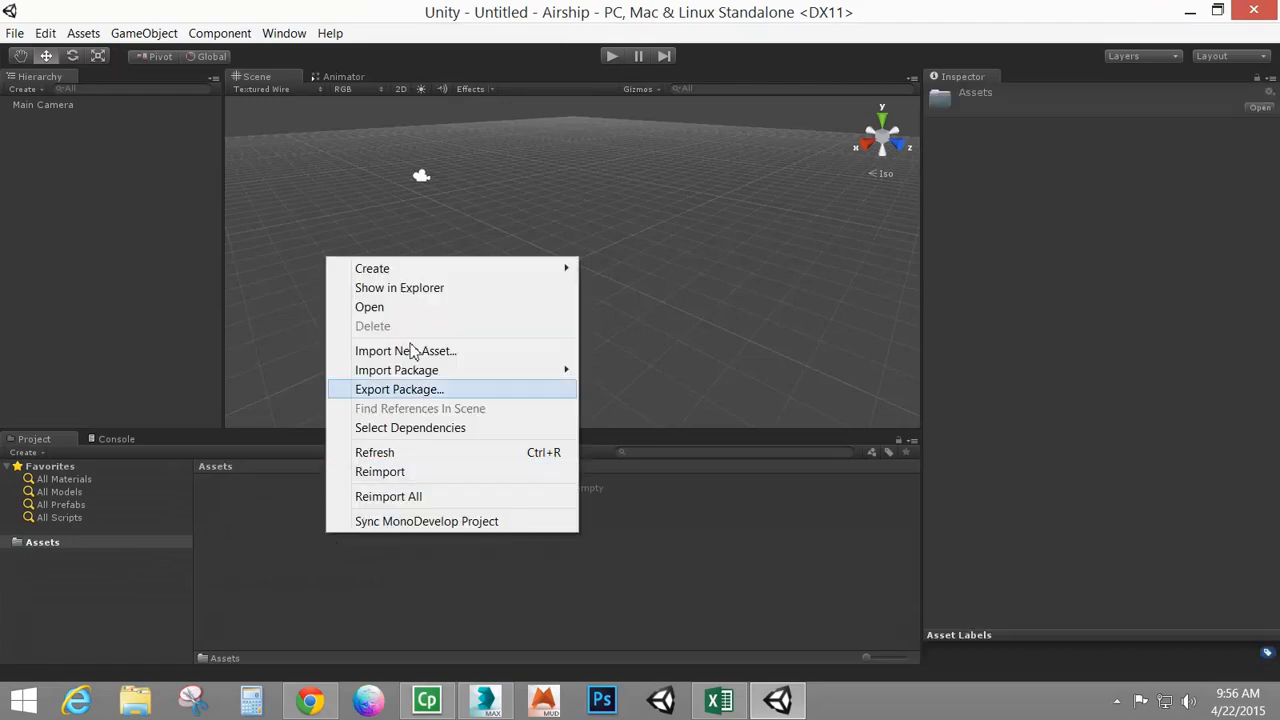
mouse_move(470, 270)
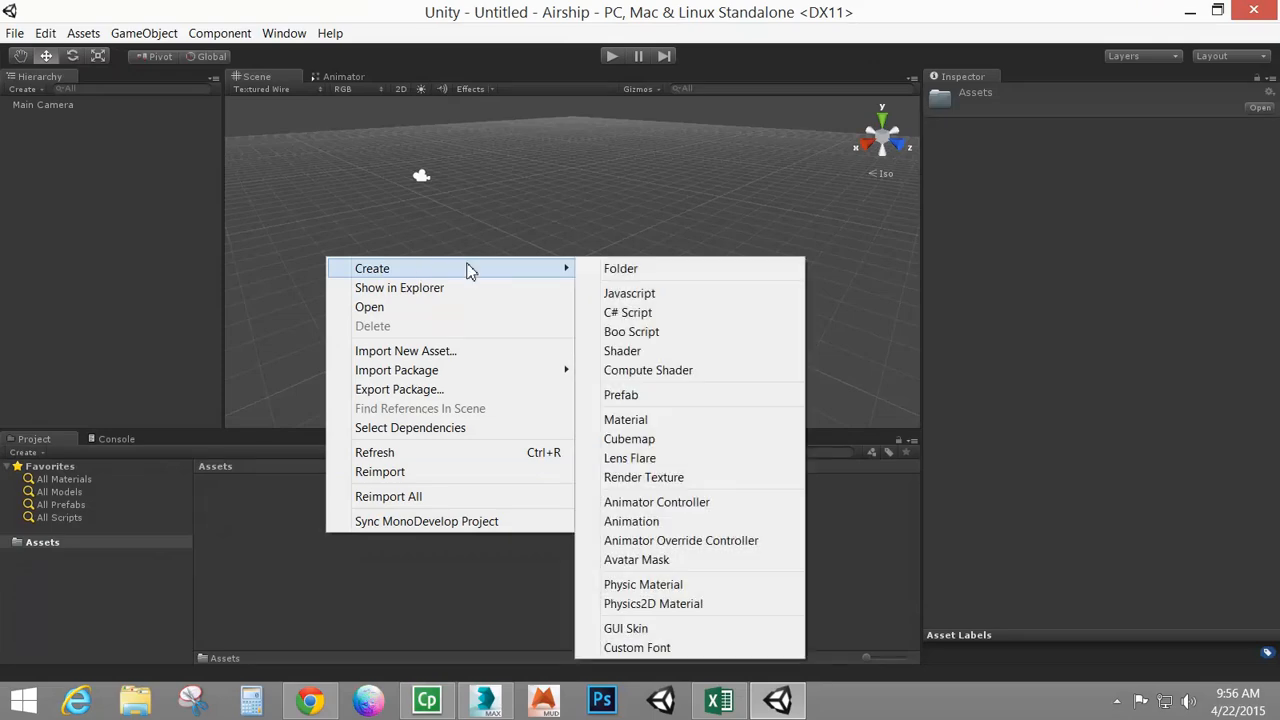
click(634, 271)
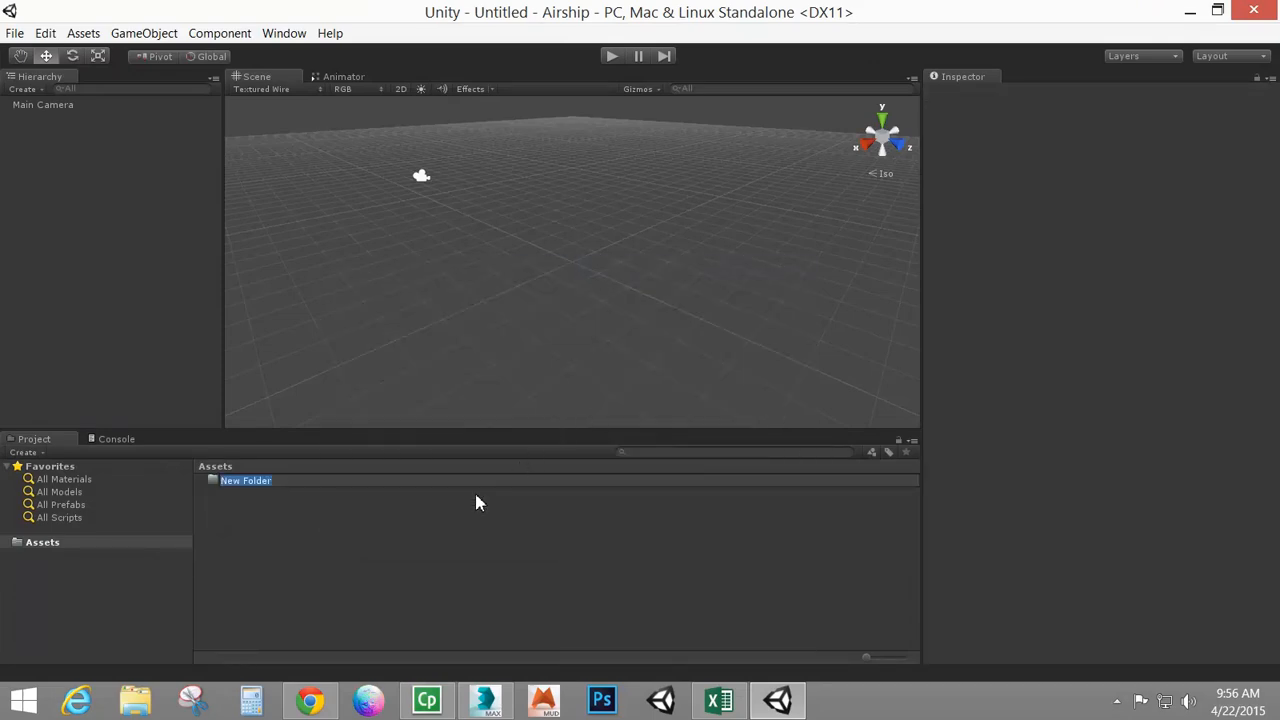
text(3)
text(dAssets)
key(Return)
Create a second Assets folder named Textures
right_click(250, 570)
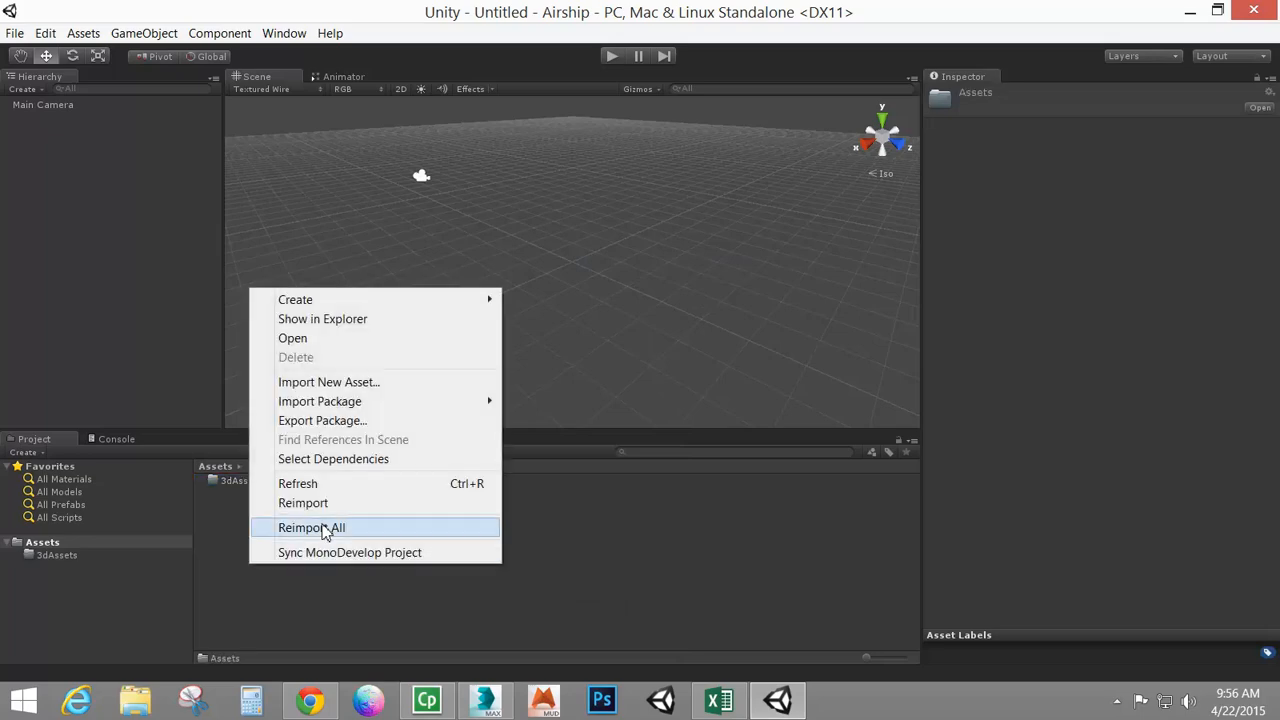
mouse_move(440, 312)
click(548, 300)
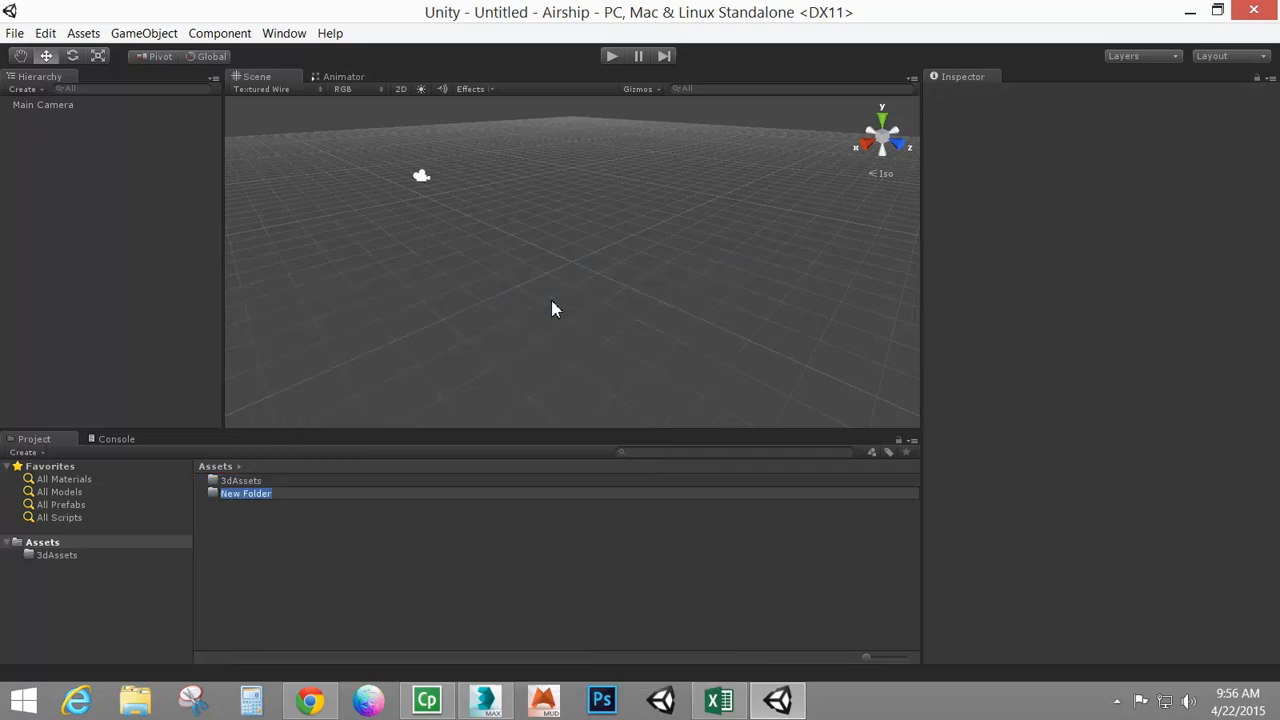
text(Textures)
key(Return)
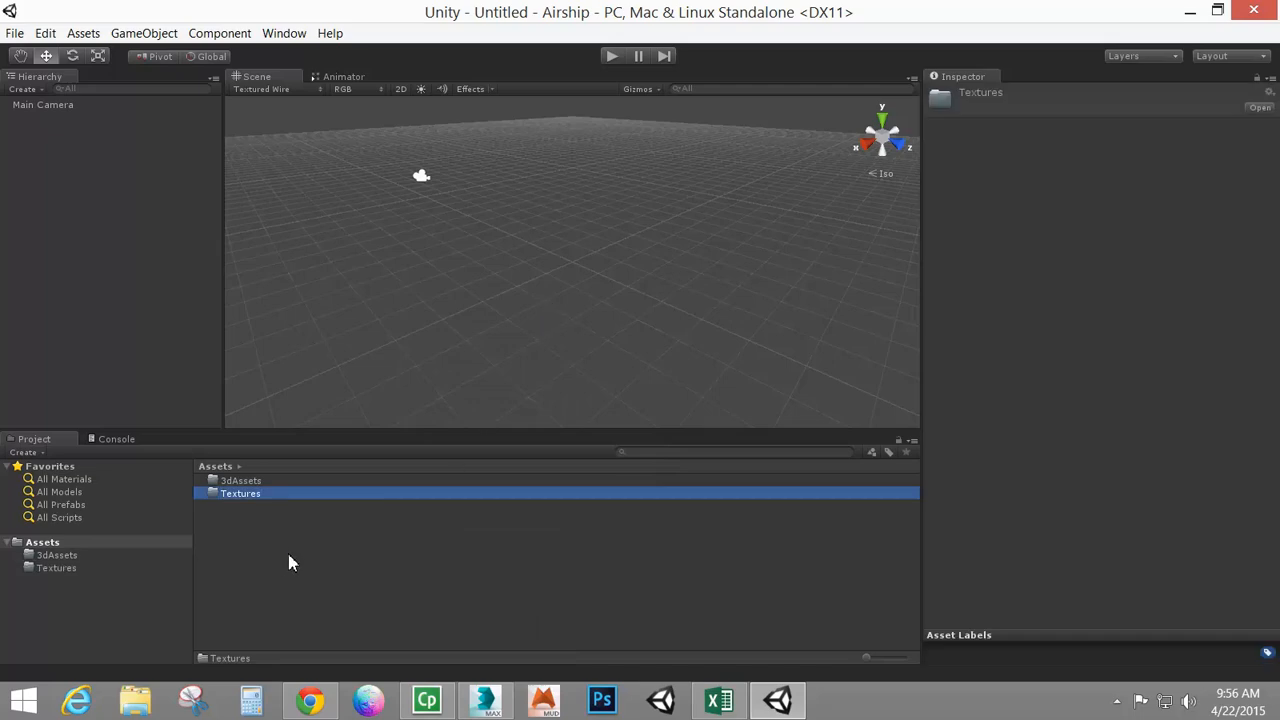
Create a third Assets folder named Materials
right_click(288, 563)
mouse_move(440, 294)
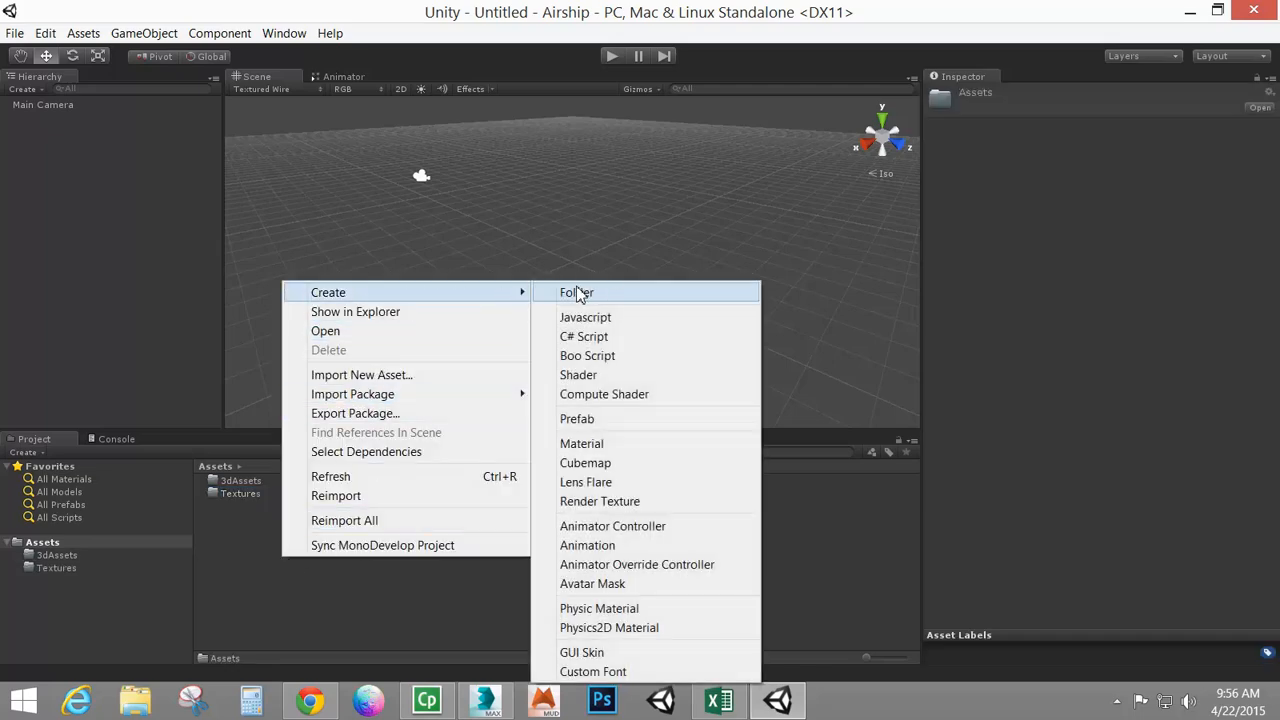
click(578, 293)
text(Ma)
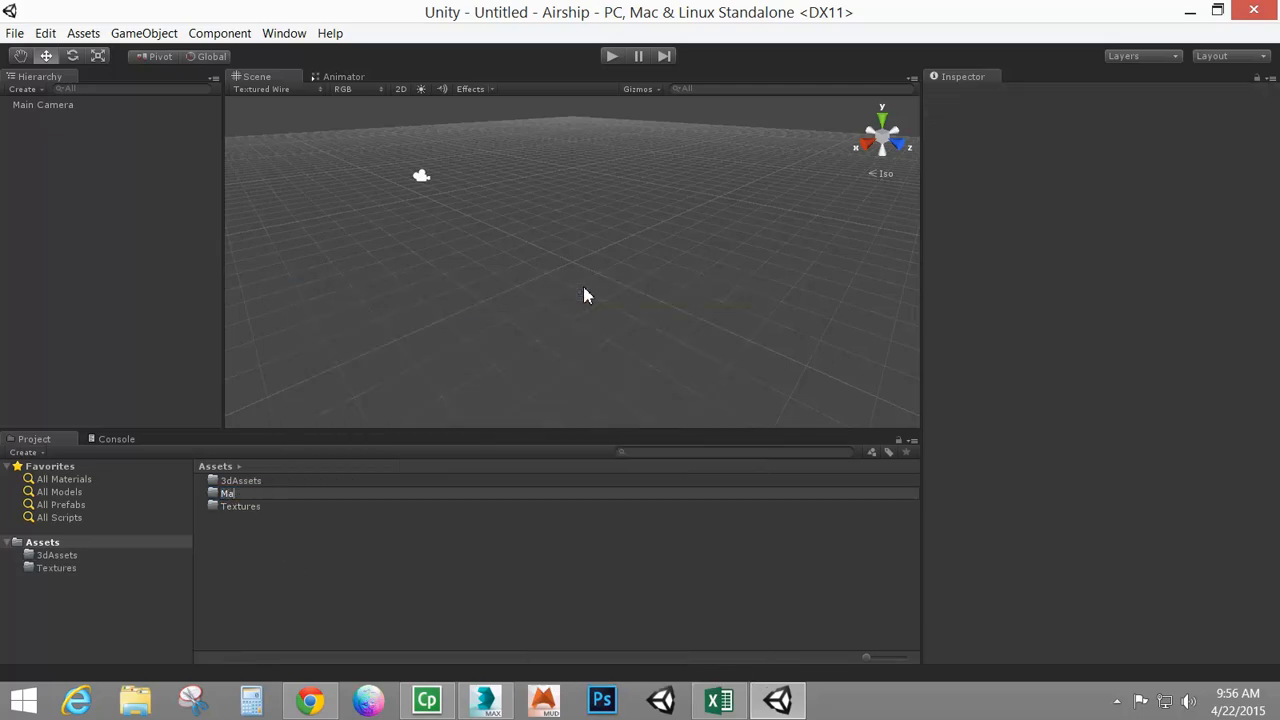
text(terials)
key(Return)
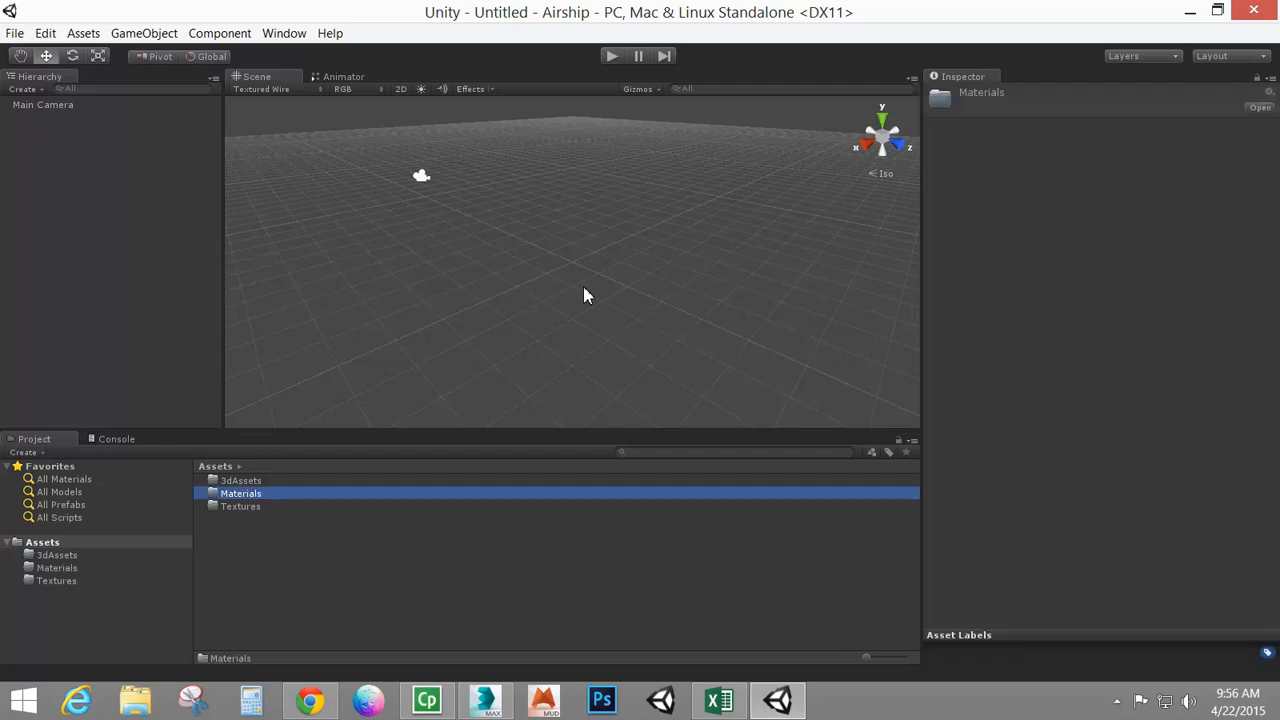
Create a fourth Assets folder named AnimationClips
right_click(291, 573)
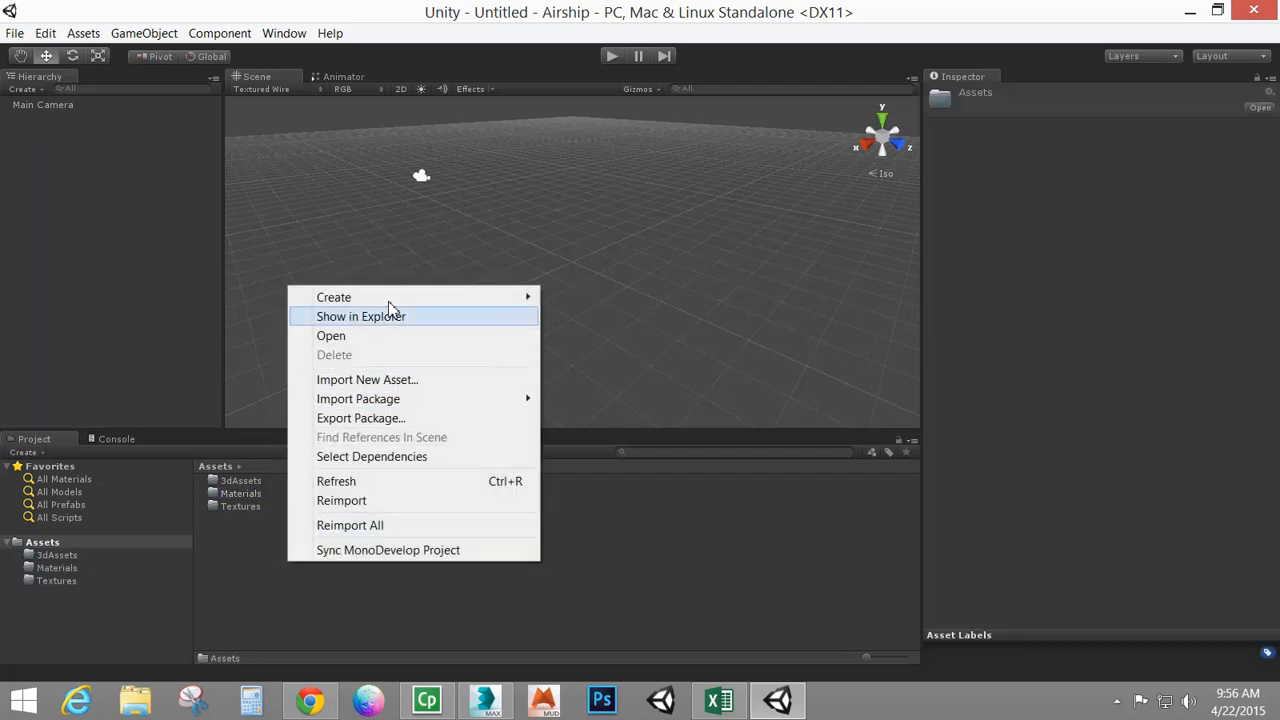
mouse_move(472, 294)
click(585, 298)
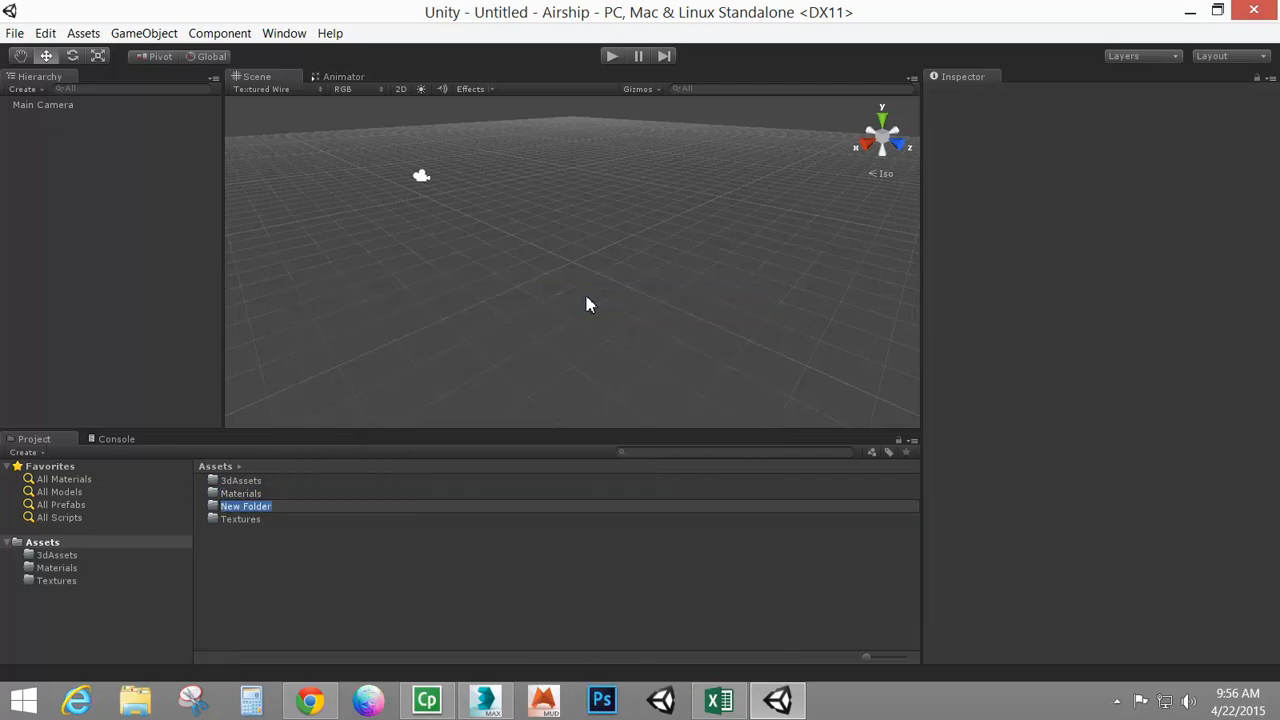
text(AnimationClips)
key(Return)
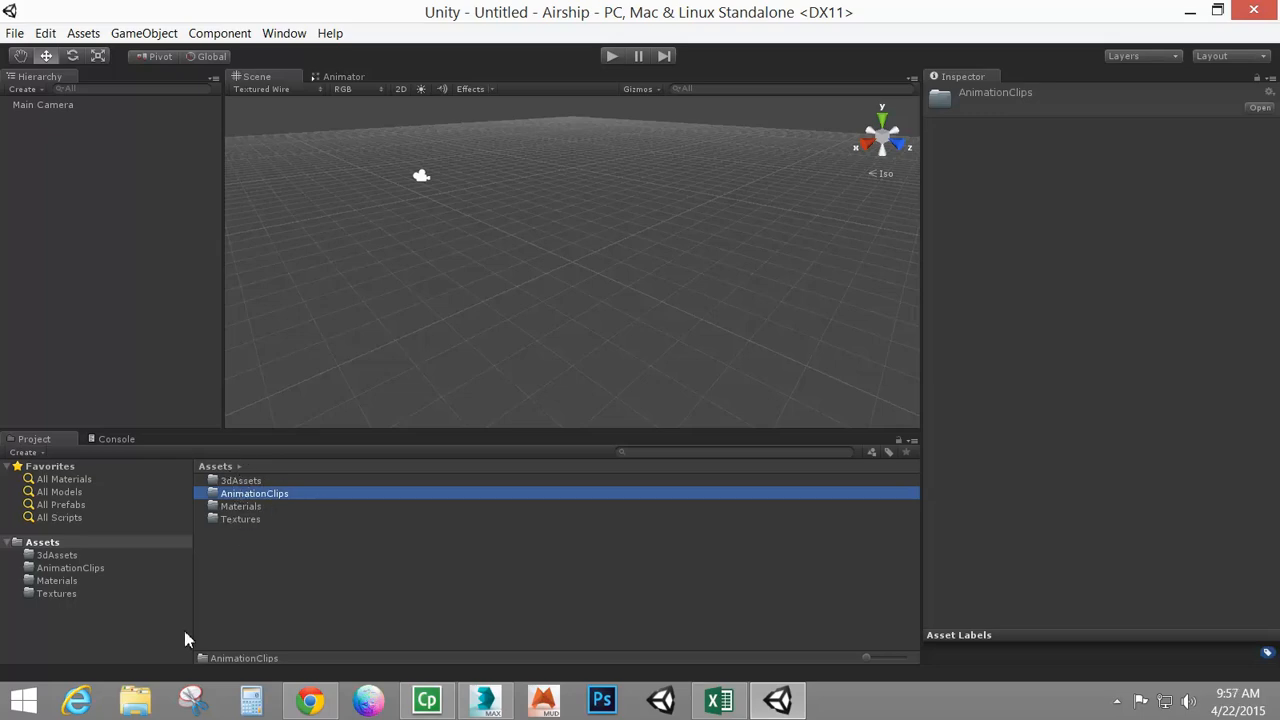
Browse in File Explorer to the Airship Unity project's Assets folder
click(143, 699)
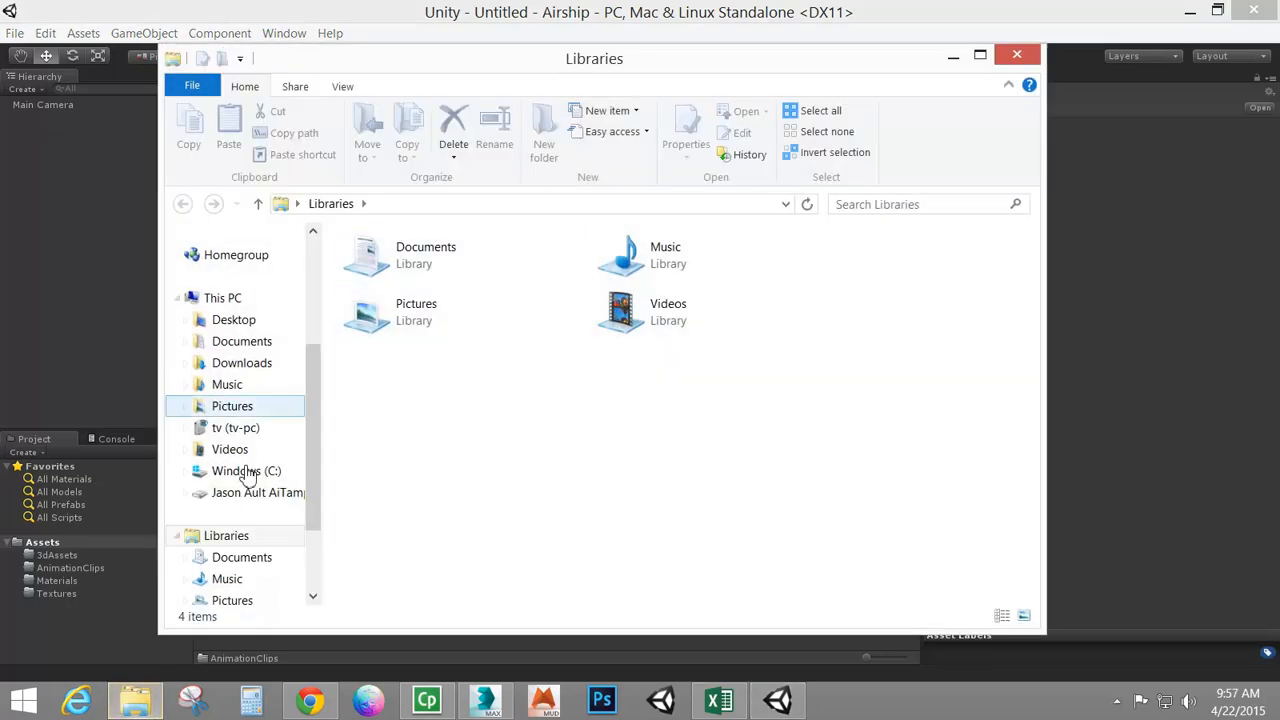
double_click(412, 263)
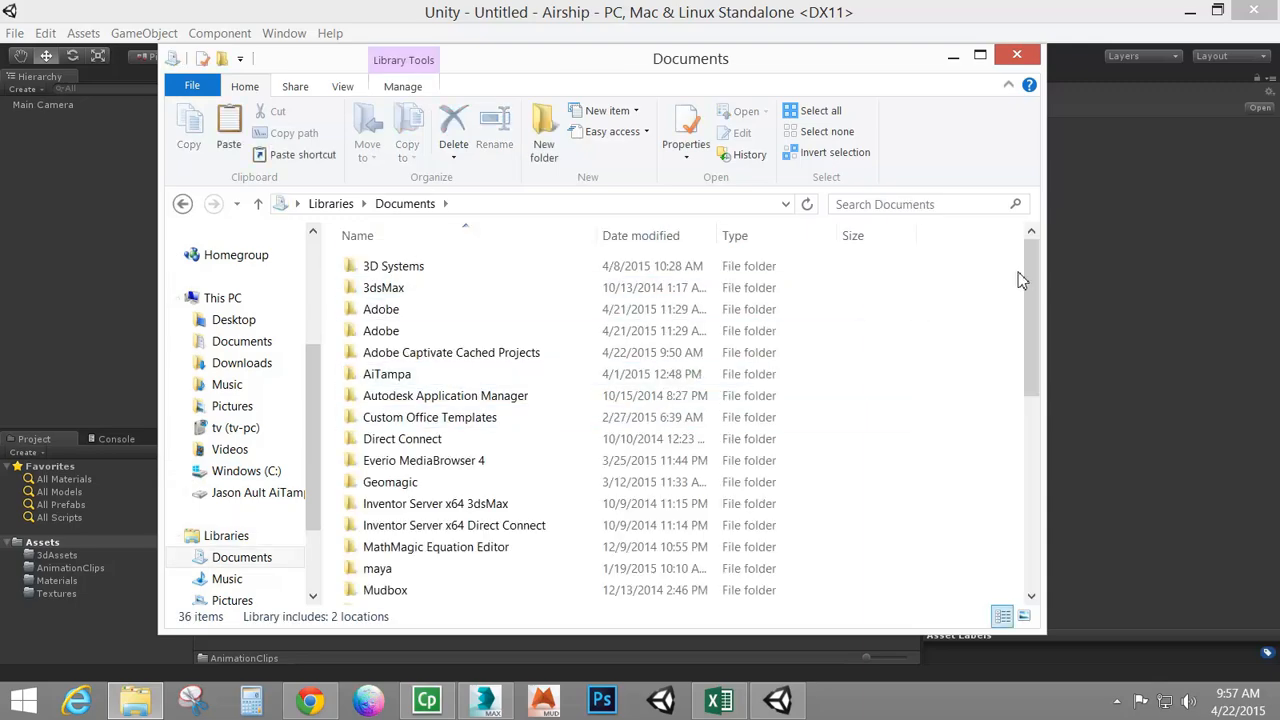
scroll(966, 423, down, 5)
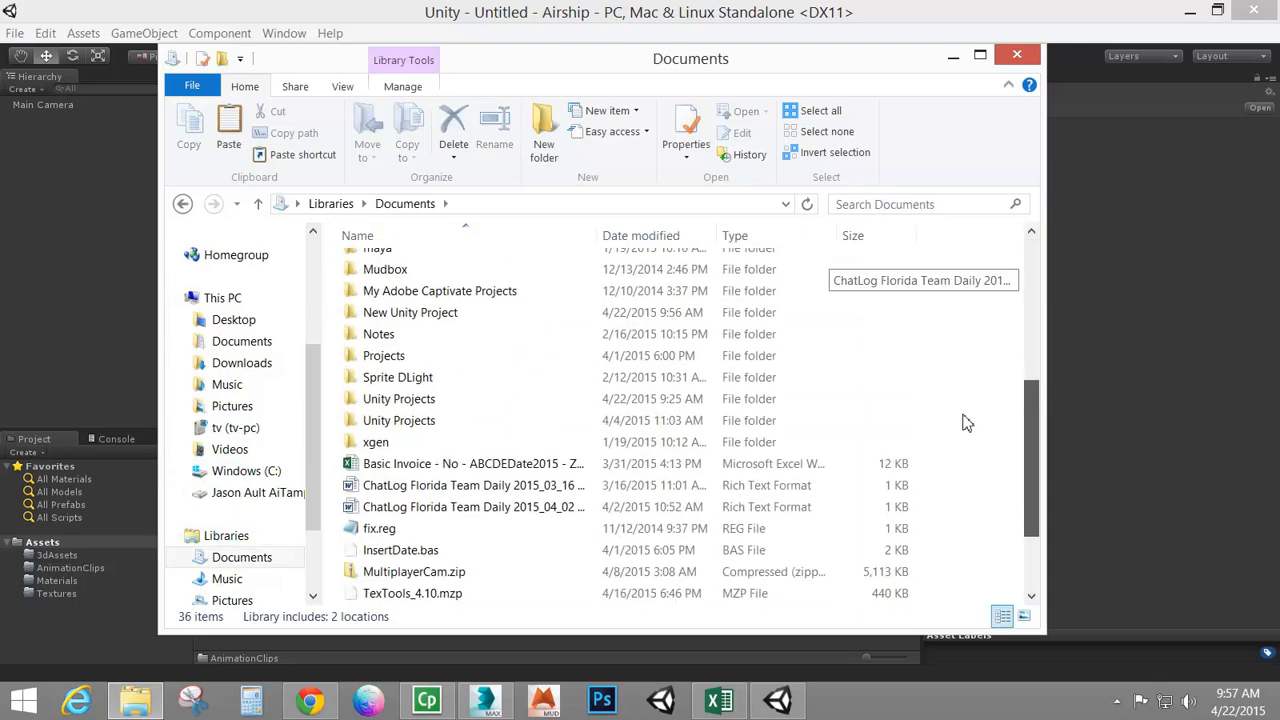
double_click(397, 357)
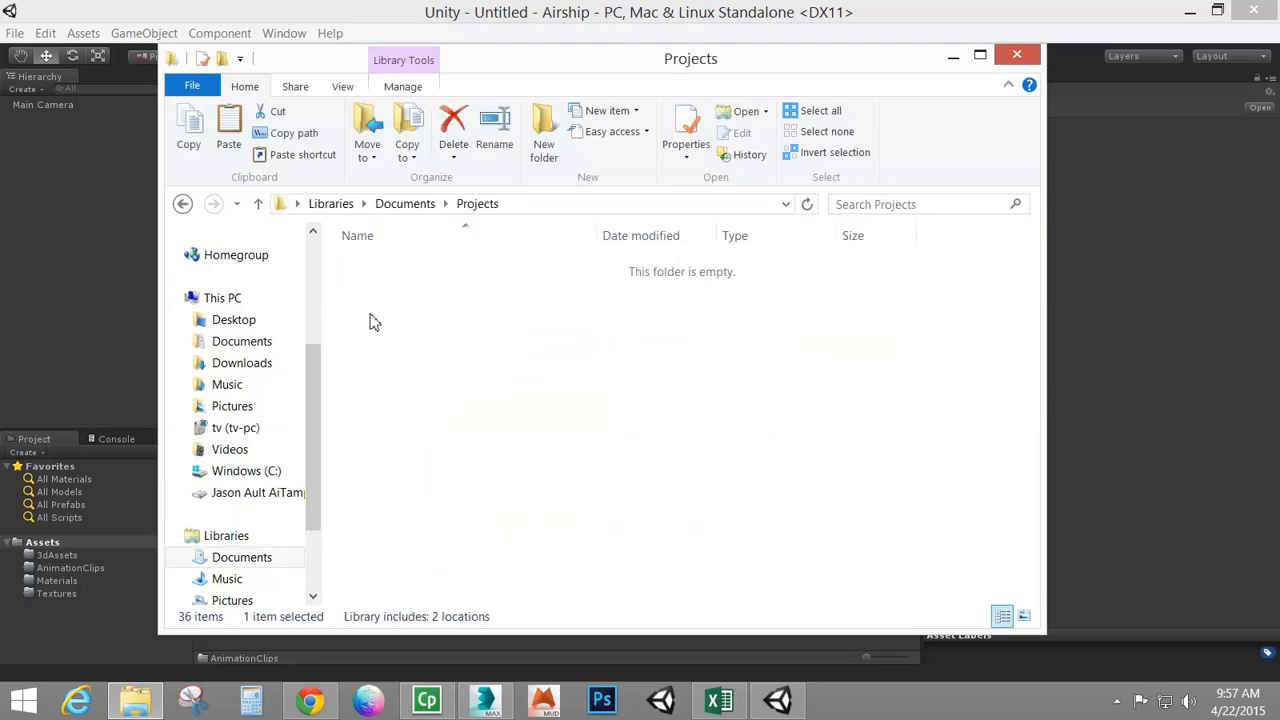
click(182, 203)
scroll(404, 530, down, 4)
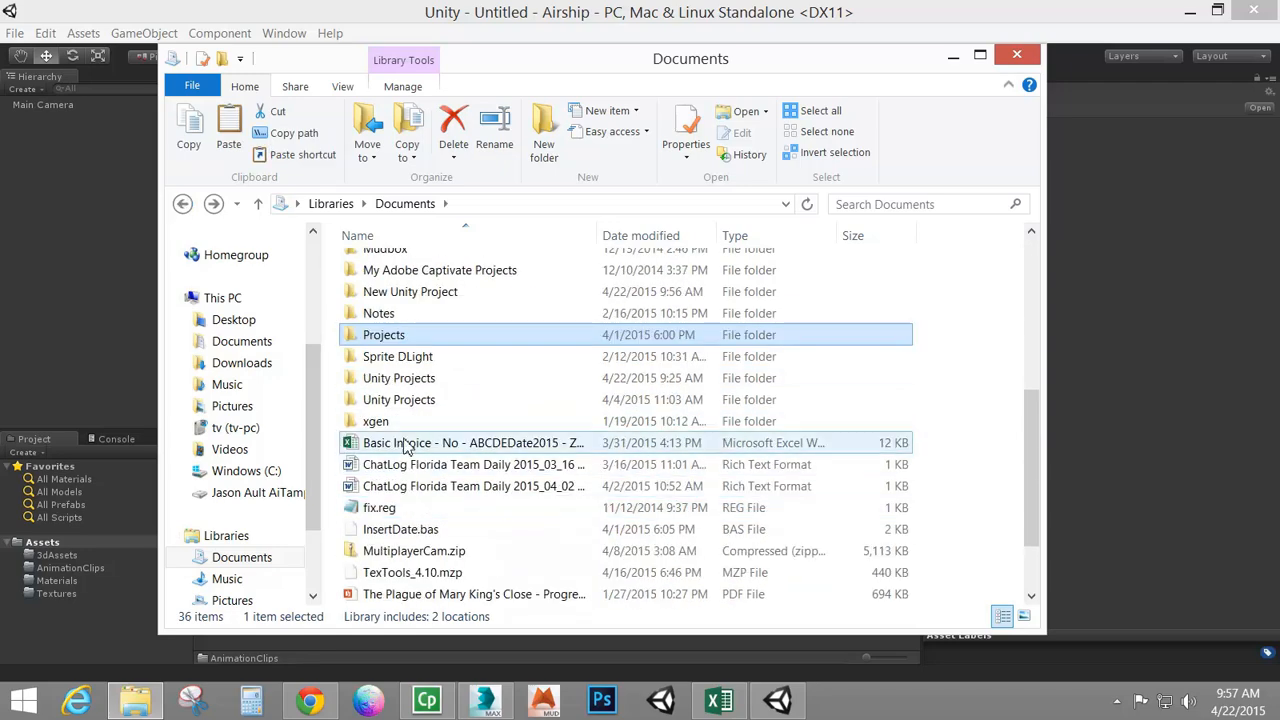
double_click(415, 400)
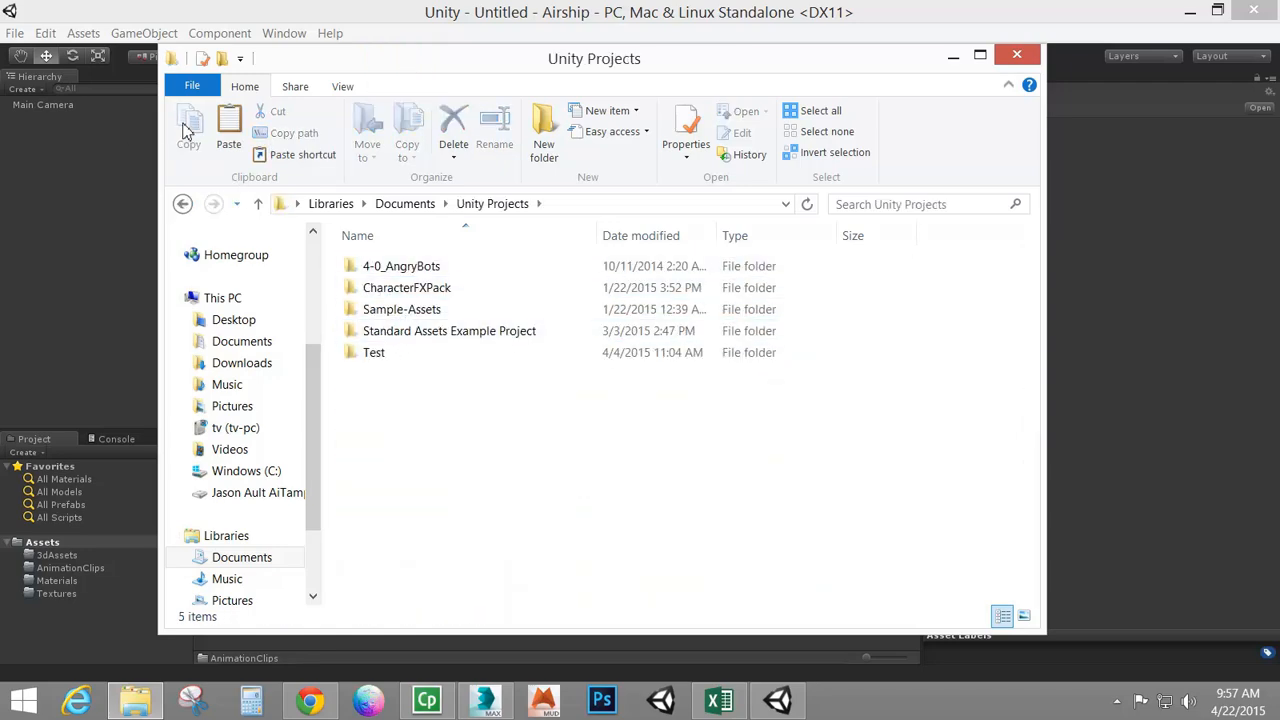
click(182, 203)
click(419, 574)
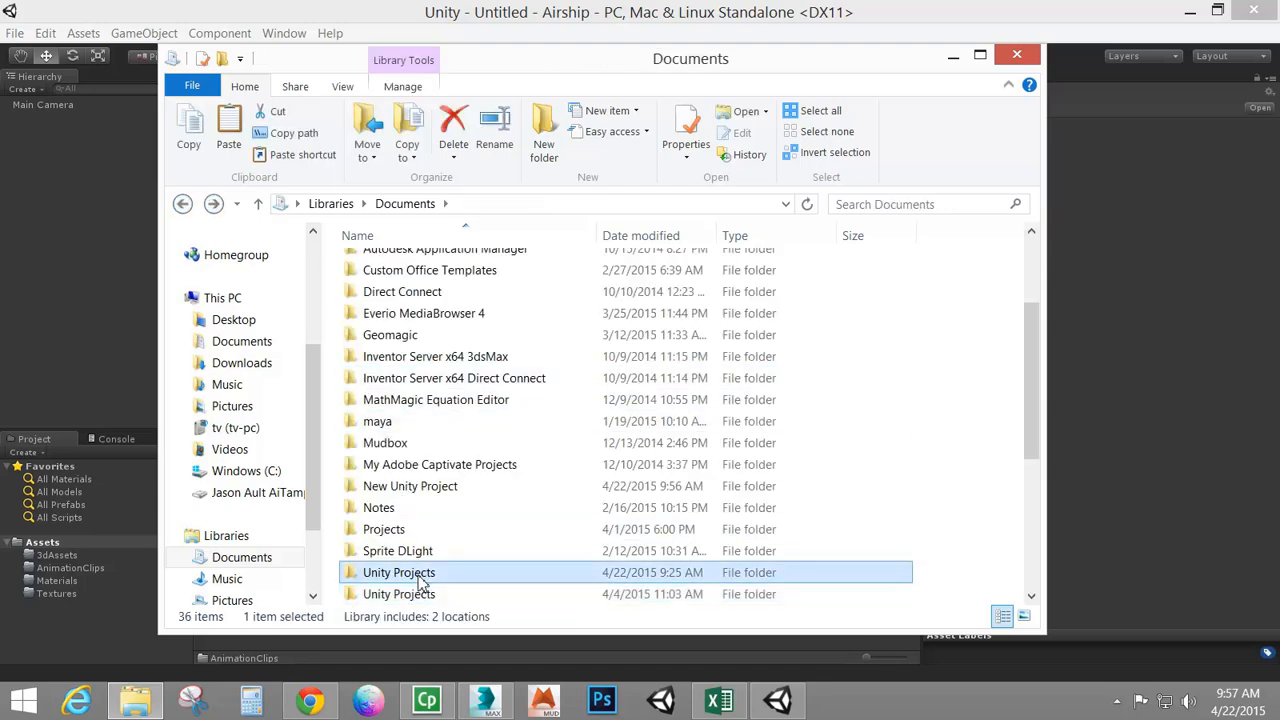
double_click(419, 578)
double_click(386, 267)
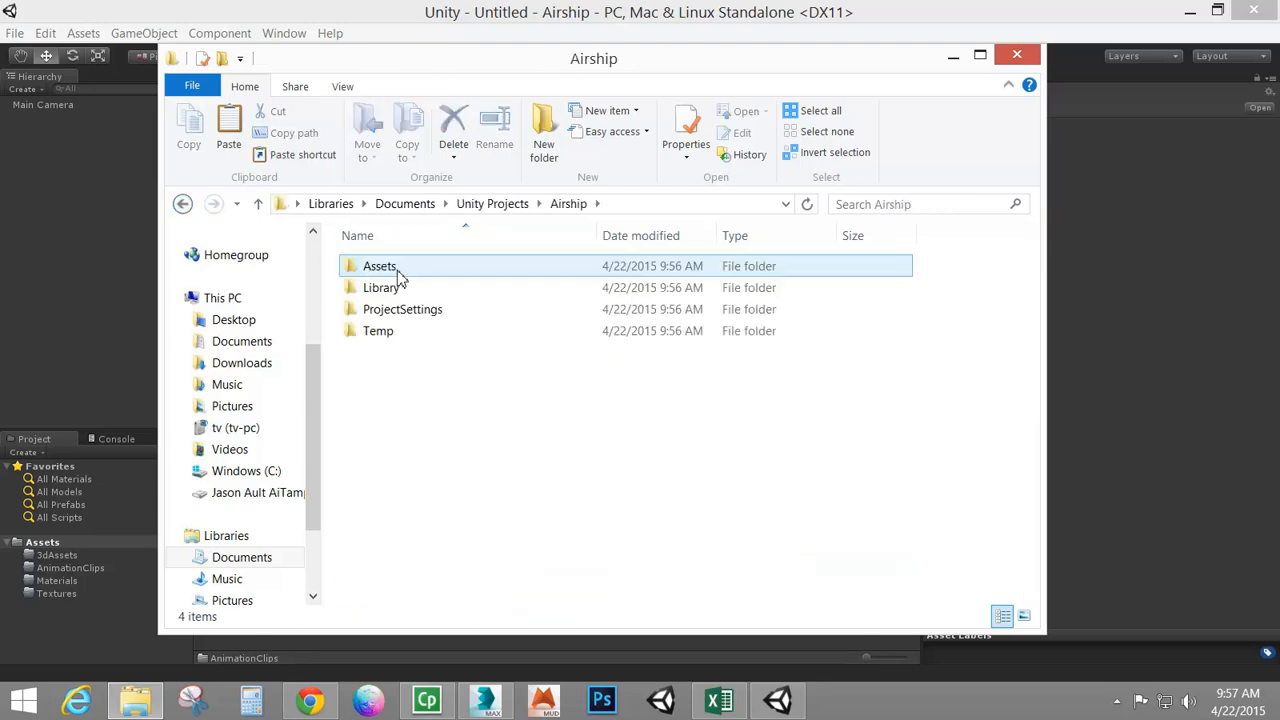
double_click(397, 271)
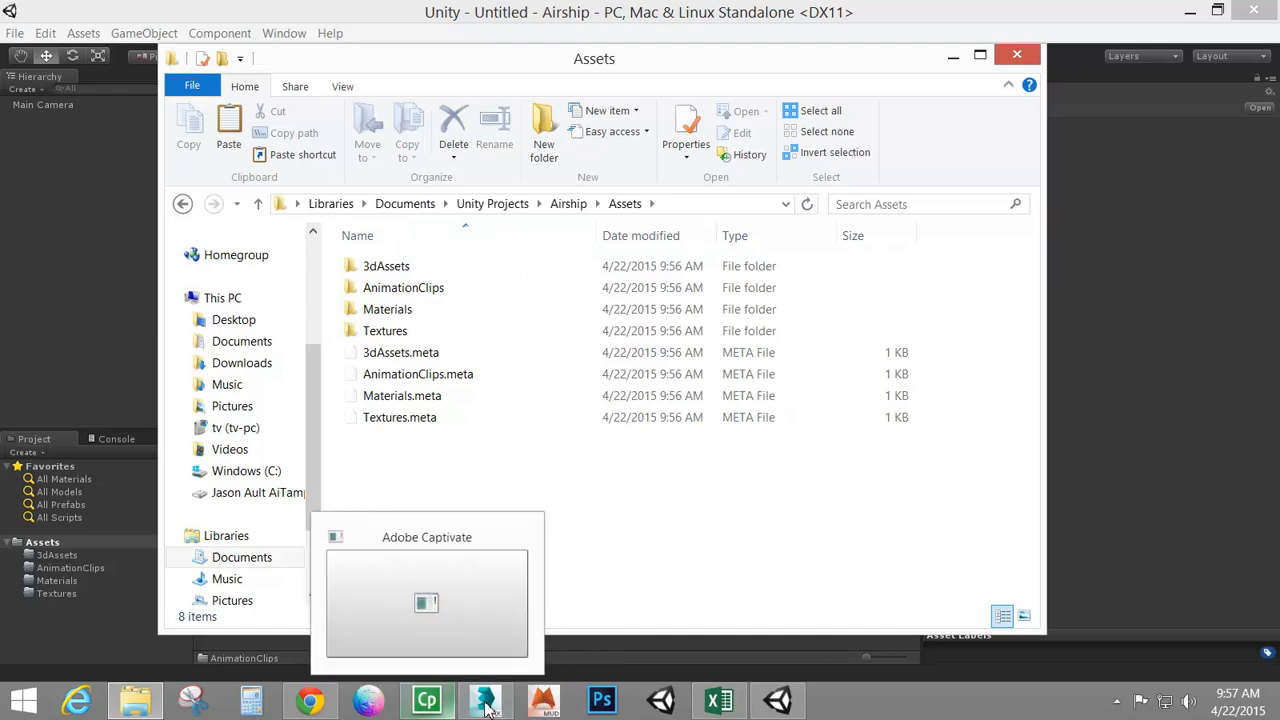
Switch to 3ds Max, select all airship objects and export them as FBX named airship_NoAnim into the project's 3dAssets folder
mouse_move(494, 708)
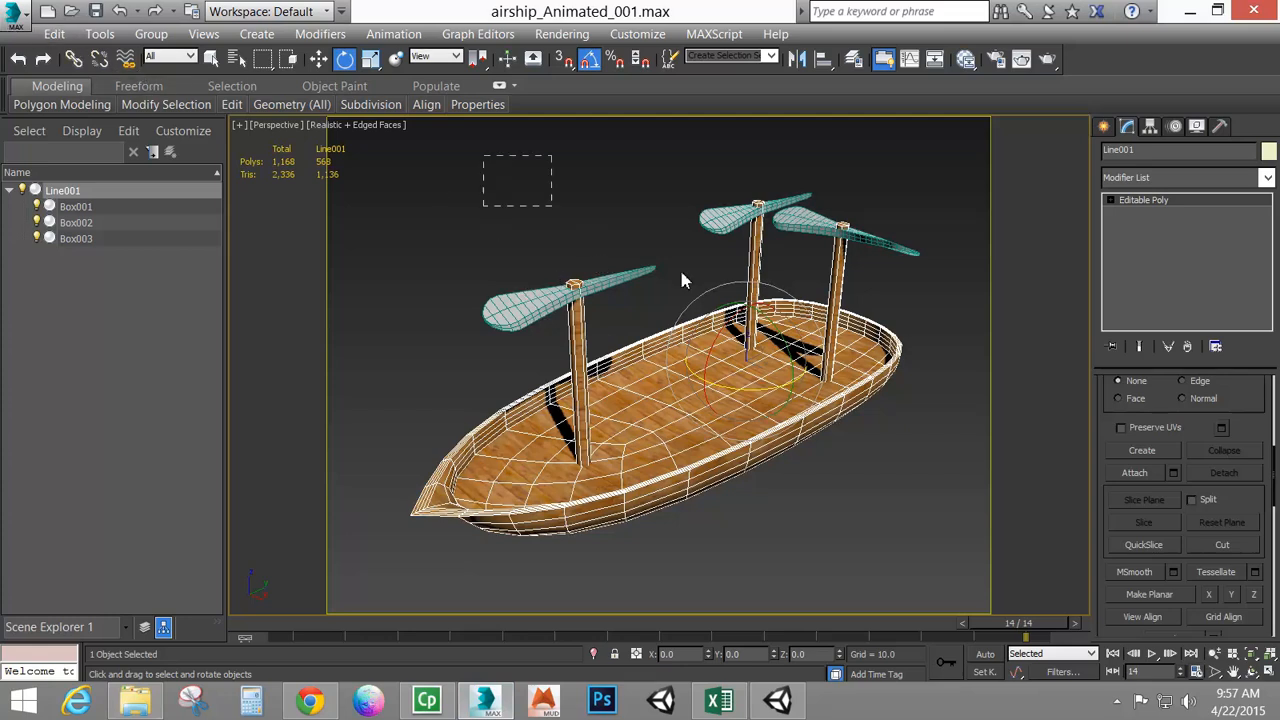
drag(681, 280, 905, 470)
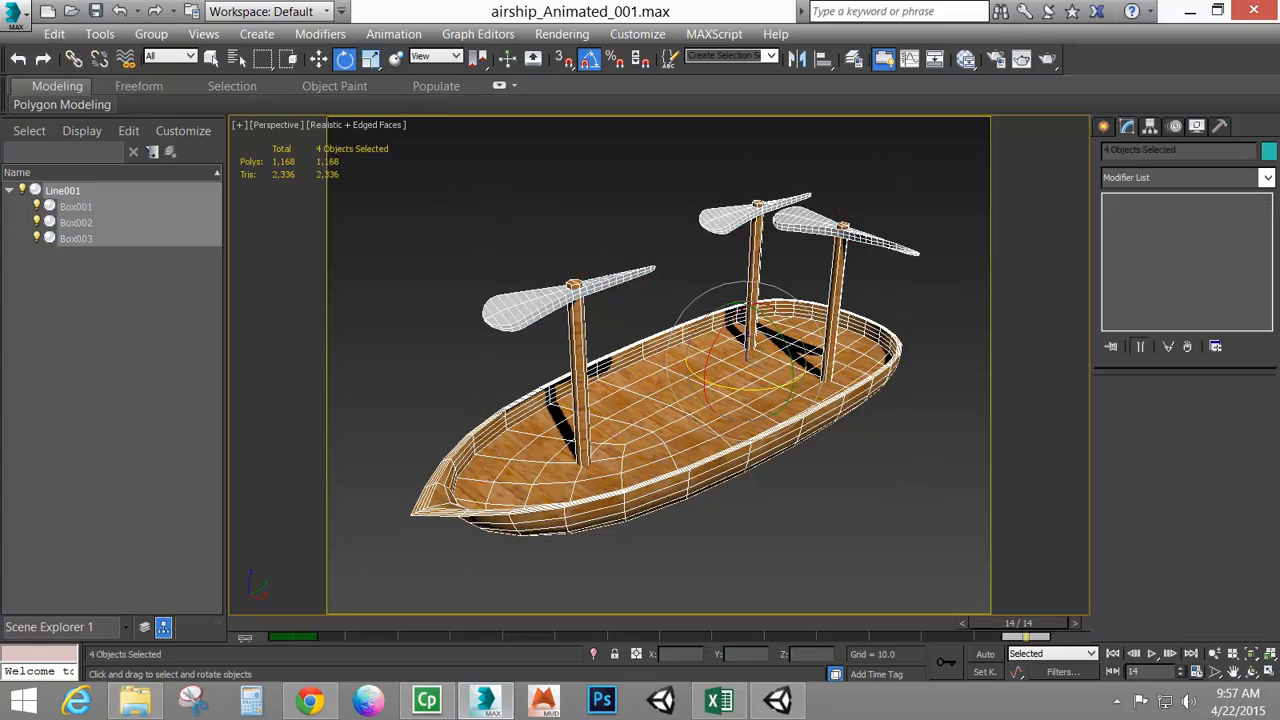
click(20, 18)
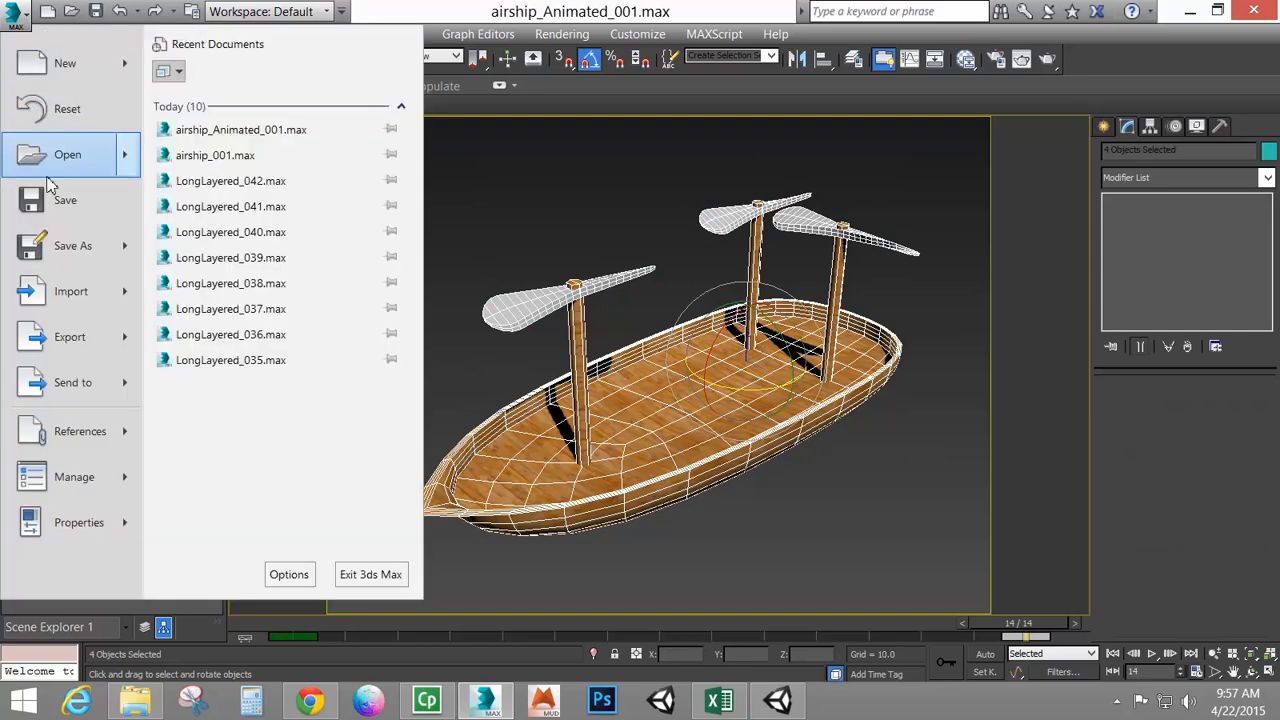
mouse_move(70, 348)
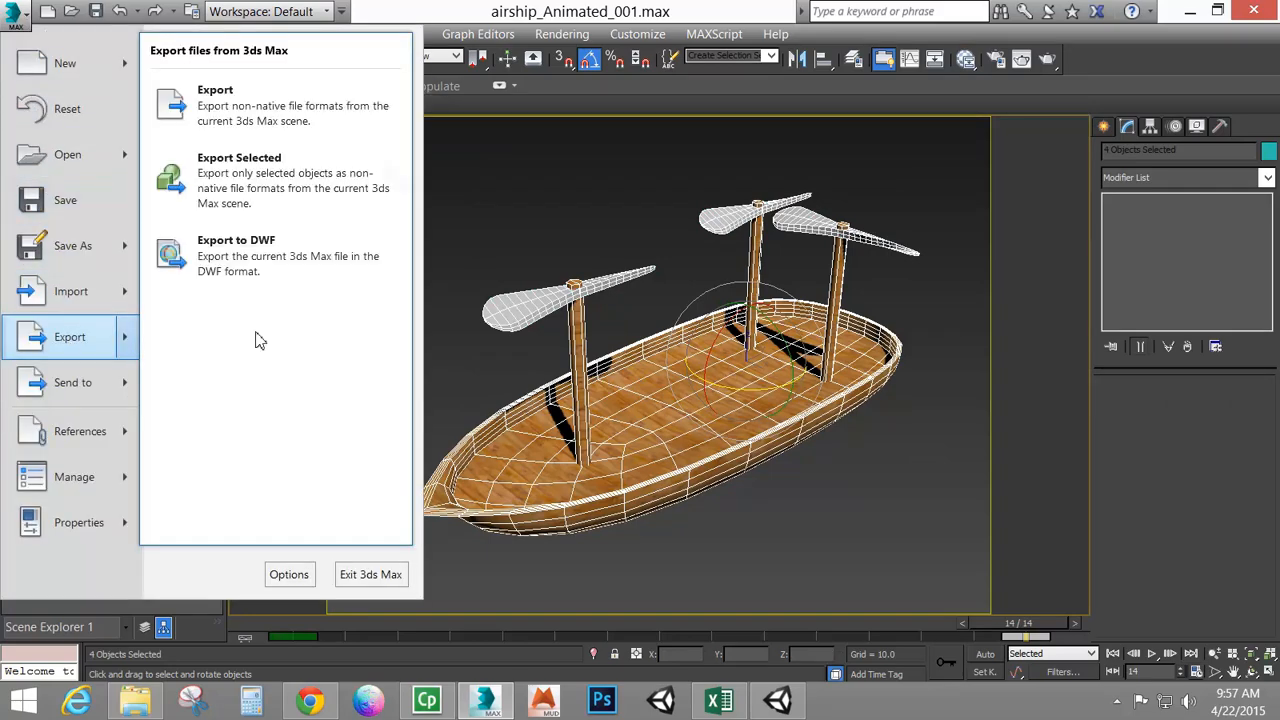
click(256, 106)
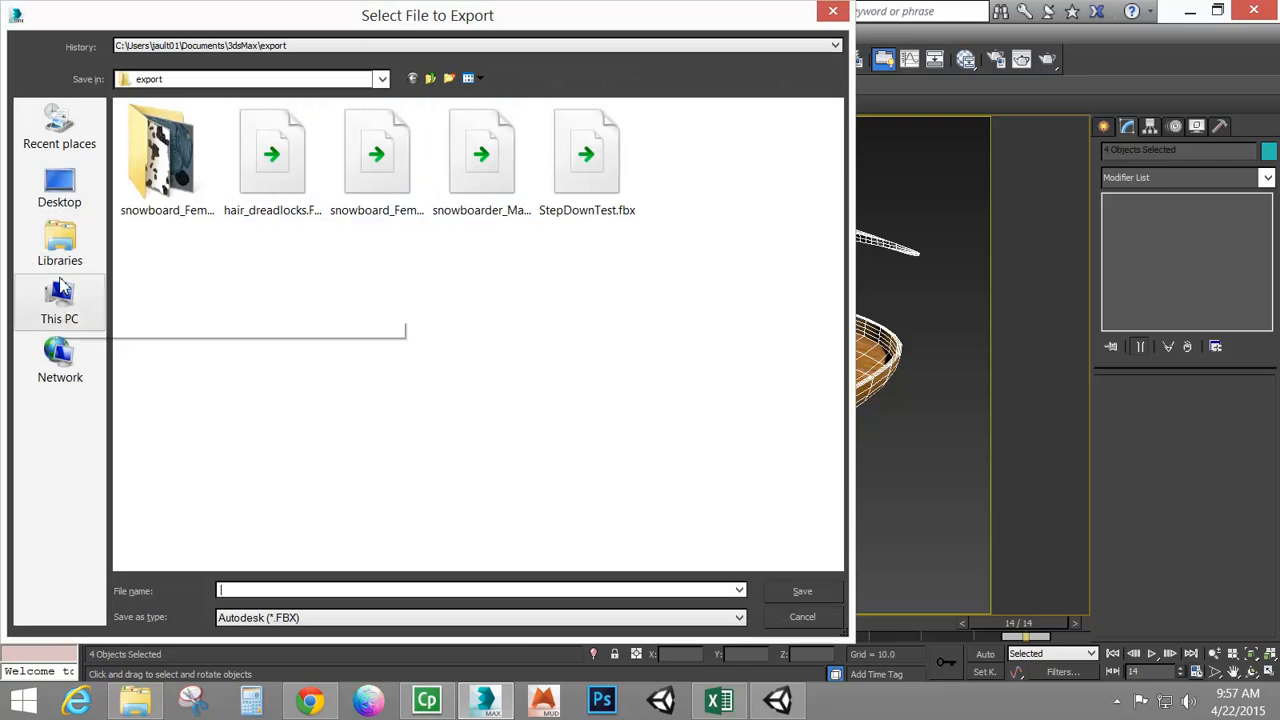
click(60, 245)
double_click(225, 145)
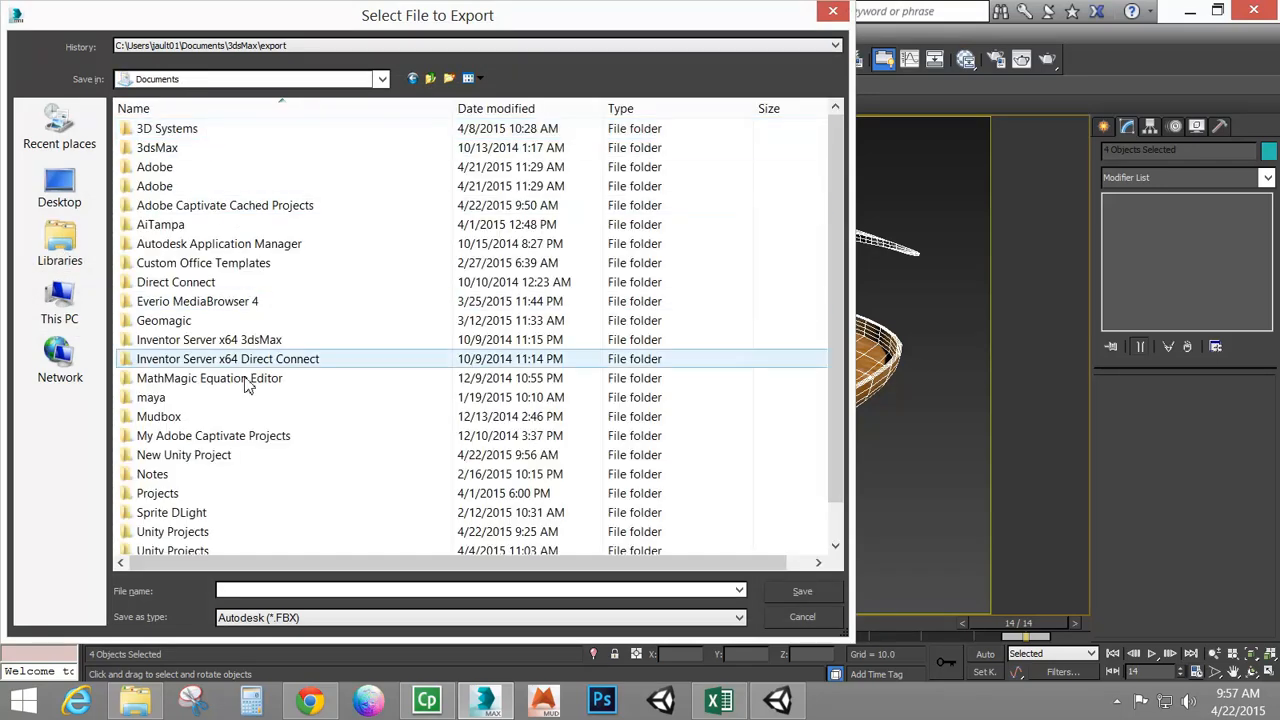
click(230, 397)
double_click(168, 532)
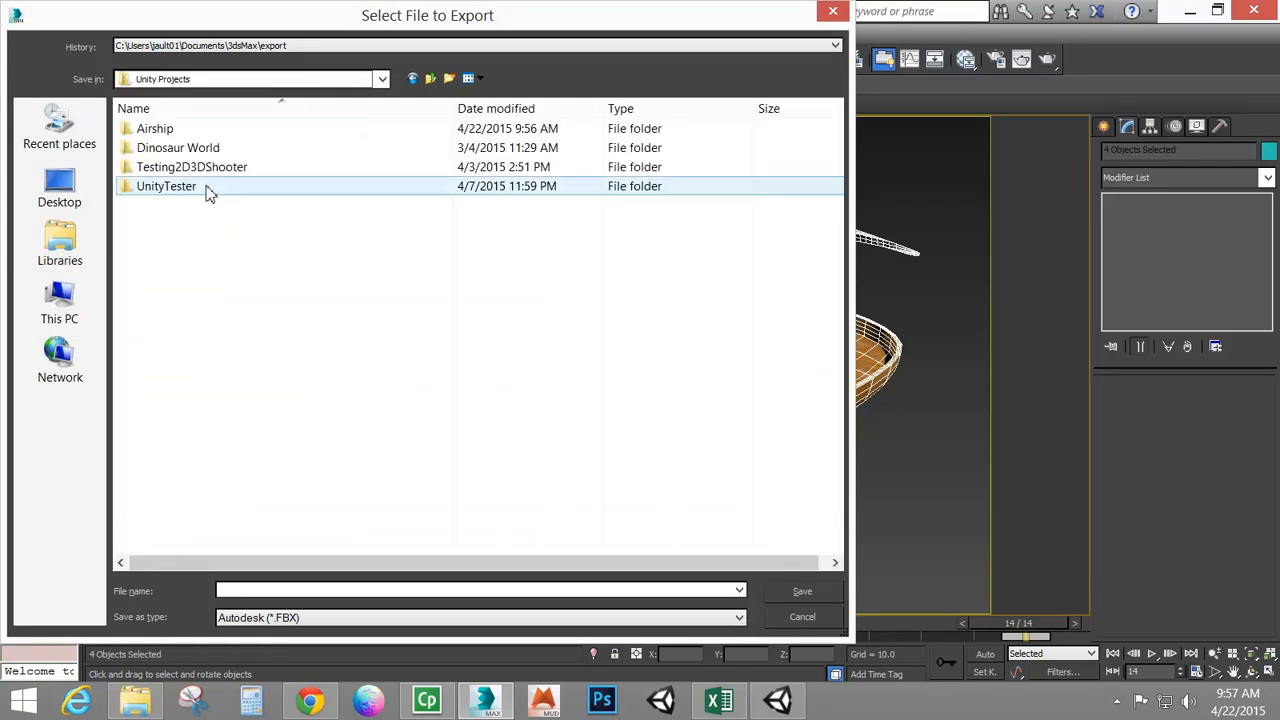
double_click(217, 129)
double_click(178, 131)
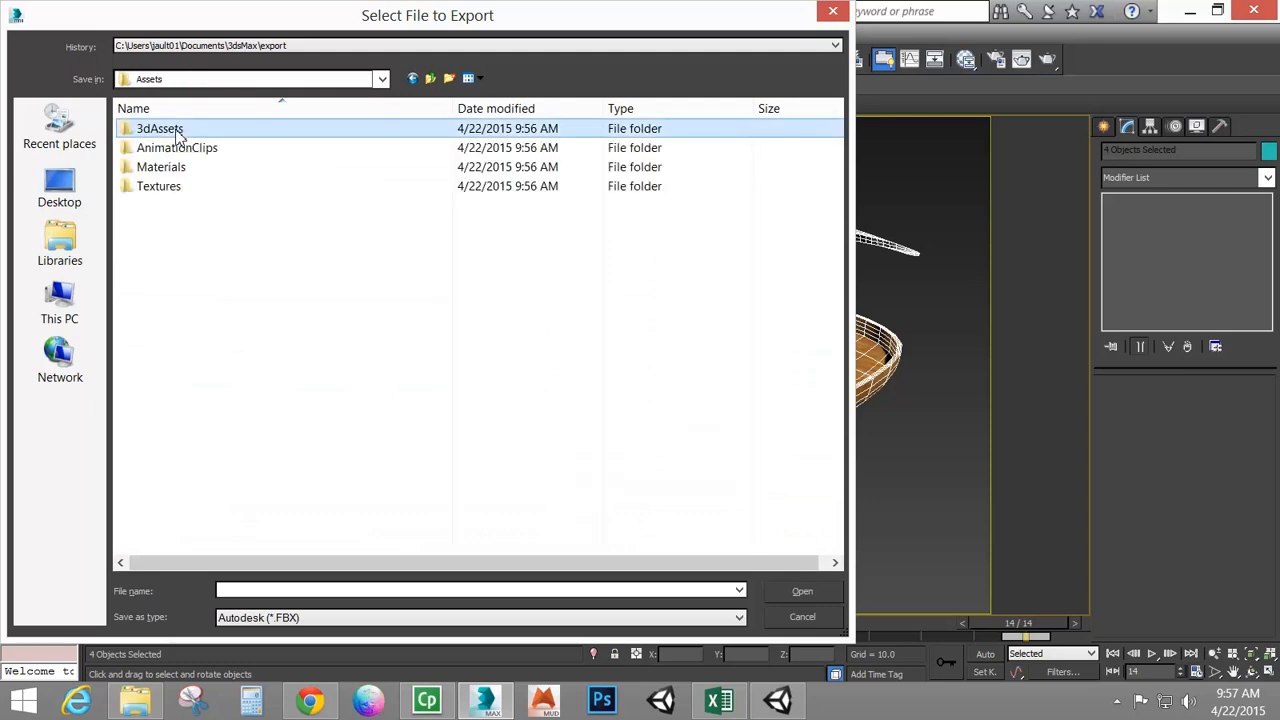
double_click(178, 130)
click(272, 591)
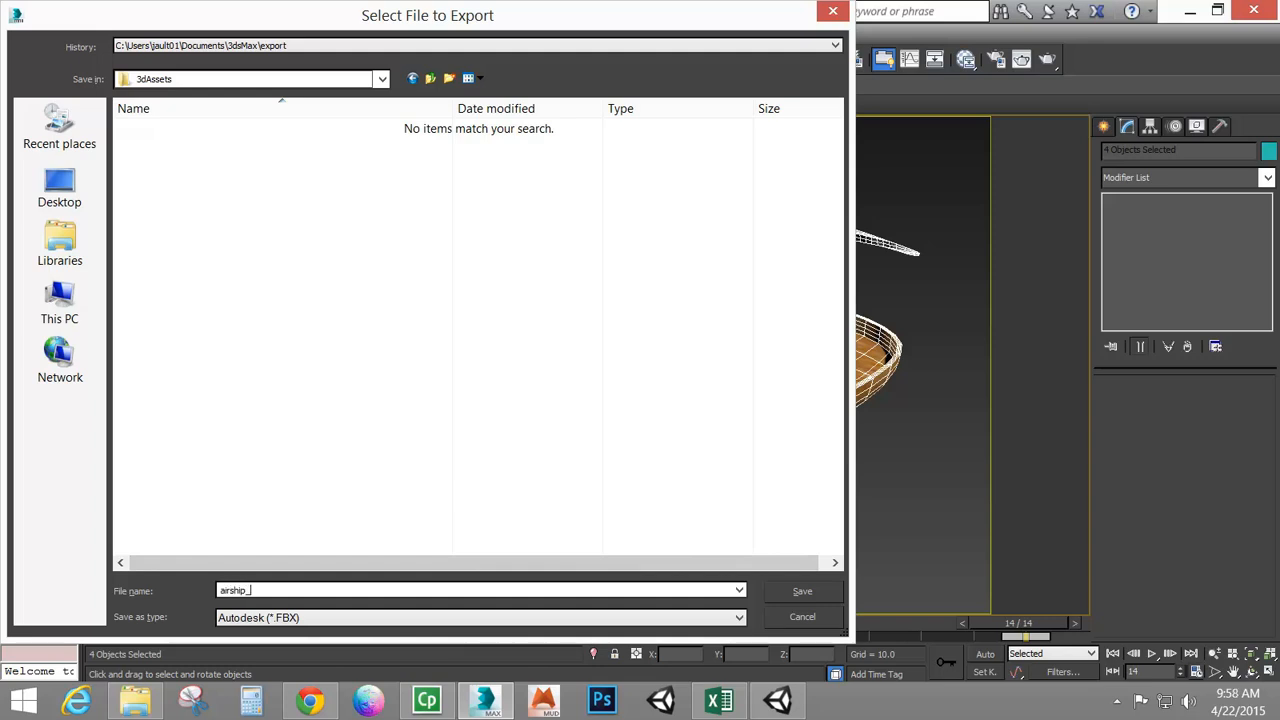
text(airship_NoAnim)
click(790, 591)
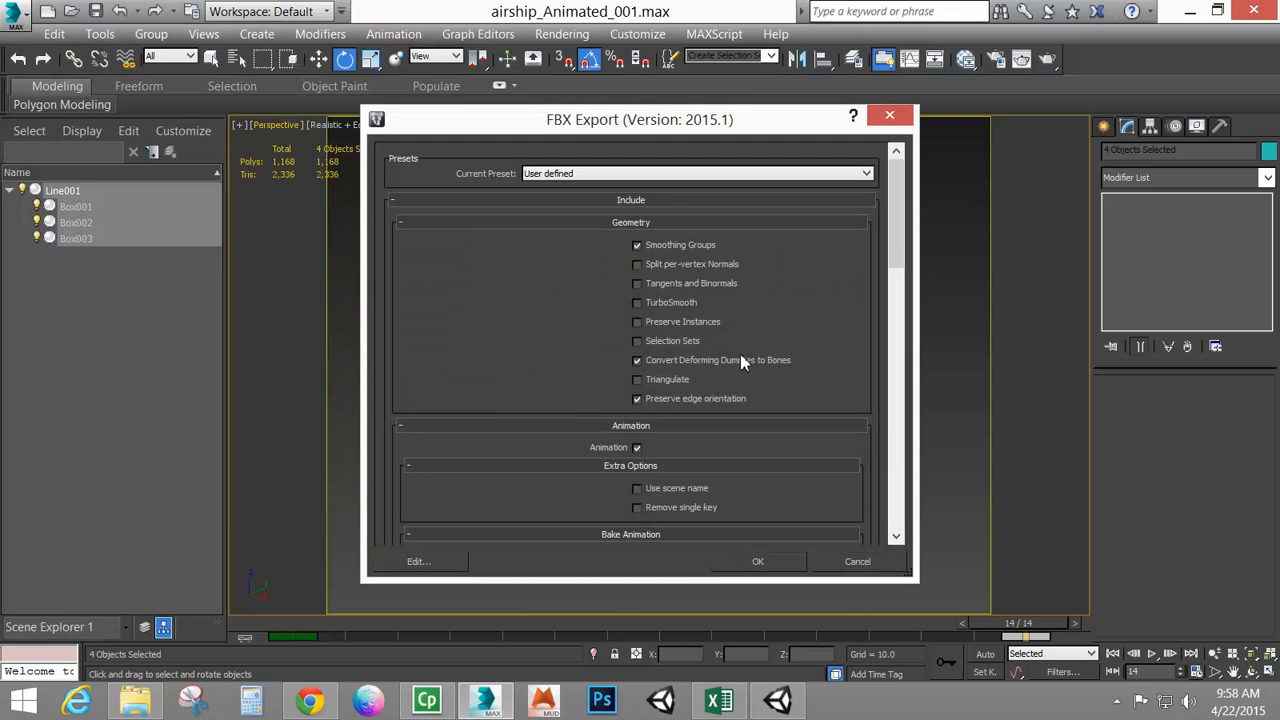
Turn off Animation in the FBX export options and confirm the export
drag(898, 247, 898, 297)
click(637, 293)
scroll(890, 288, down, 5)
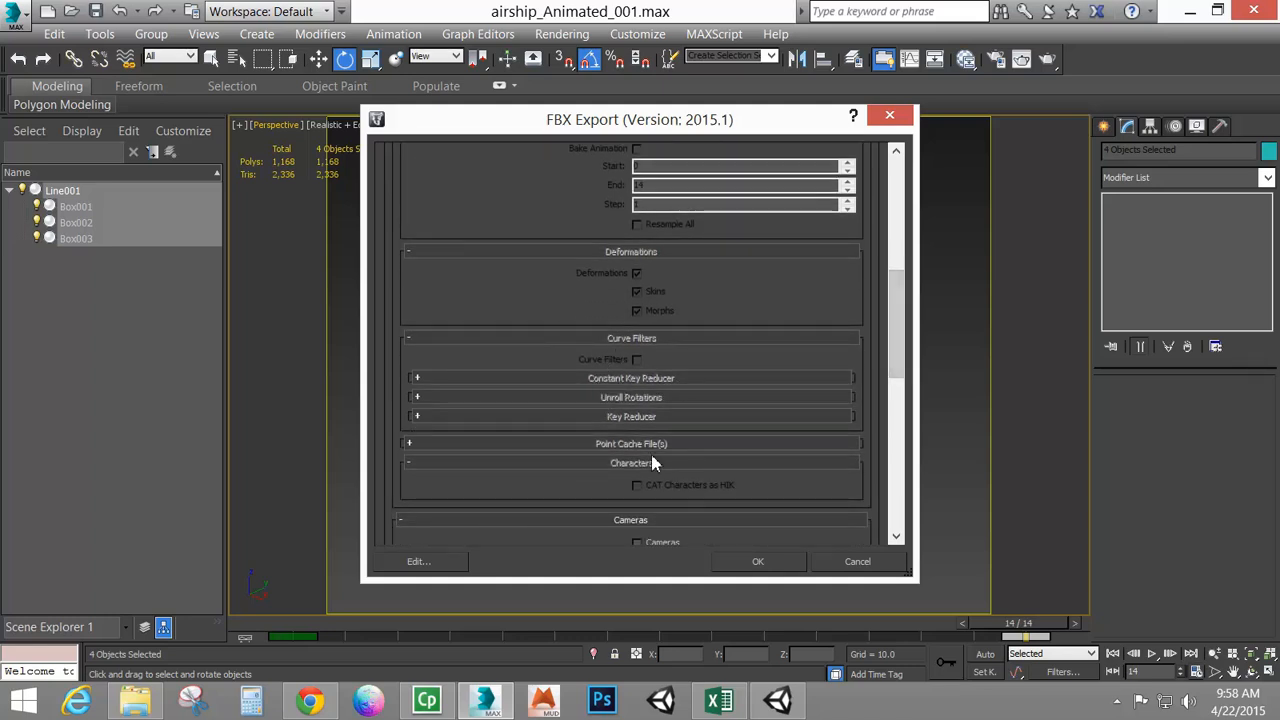
scroll(612, 257, up, 6)
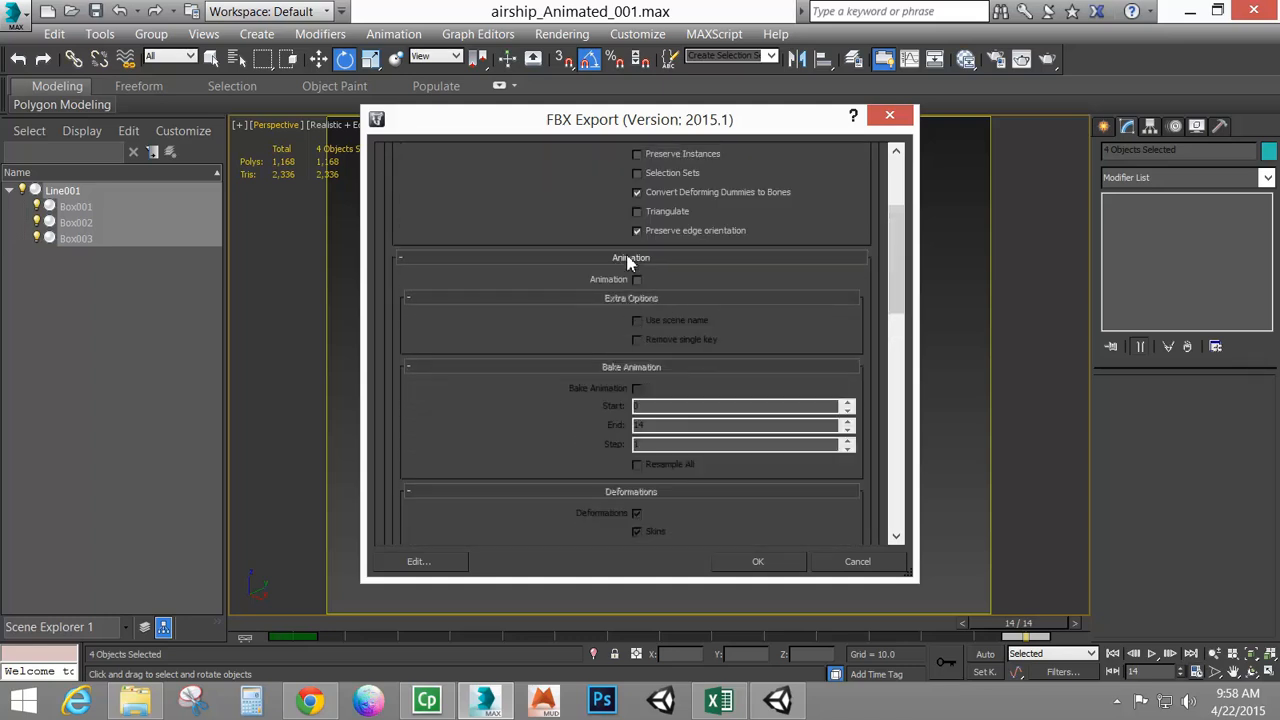
click(616, 258)
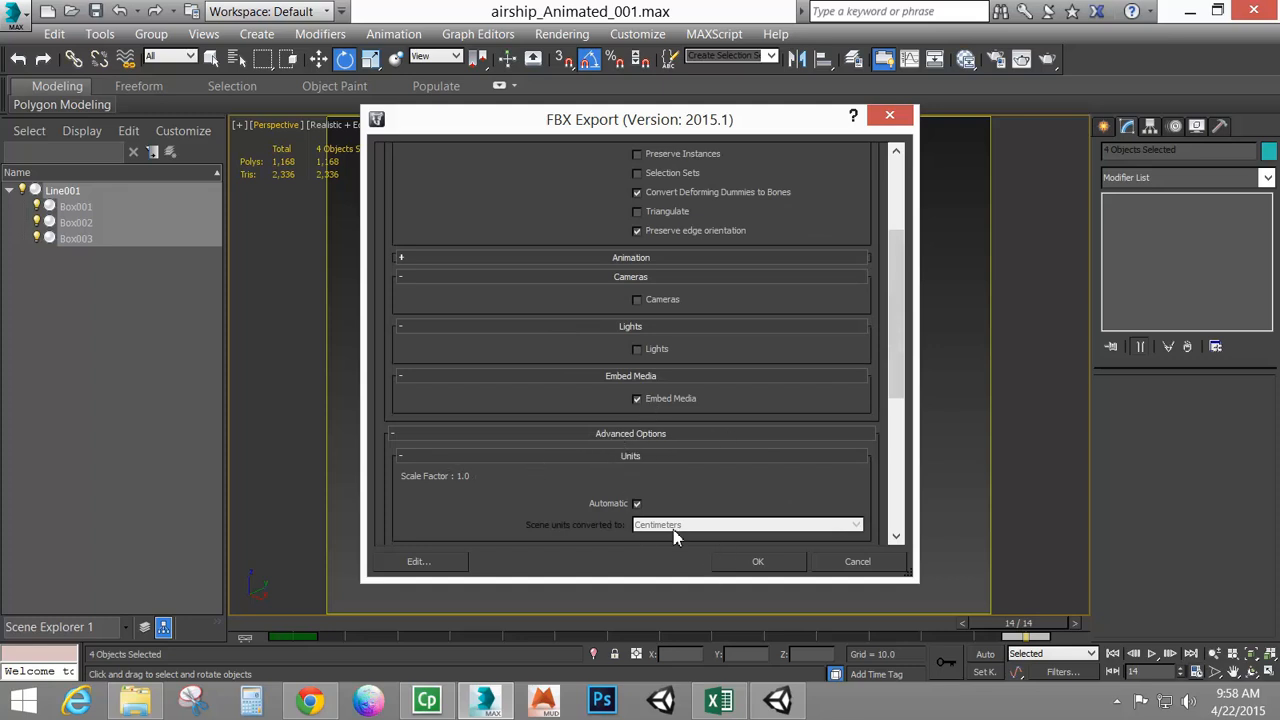
drag(893, 323, 891, 412)
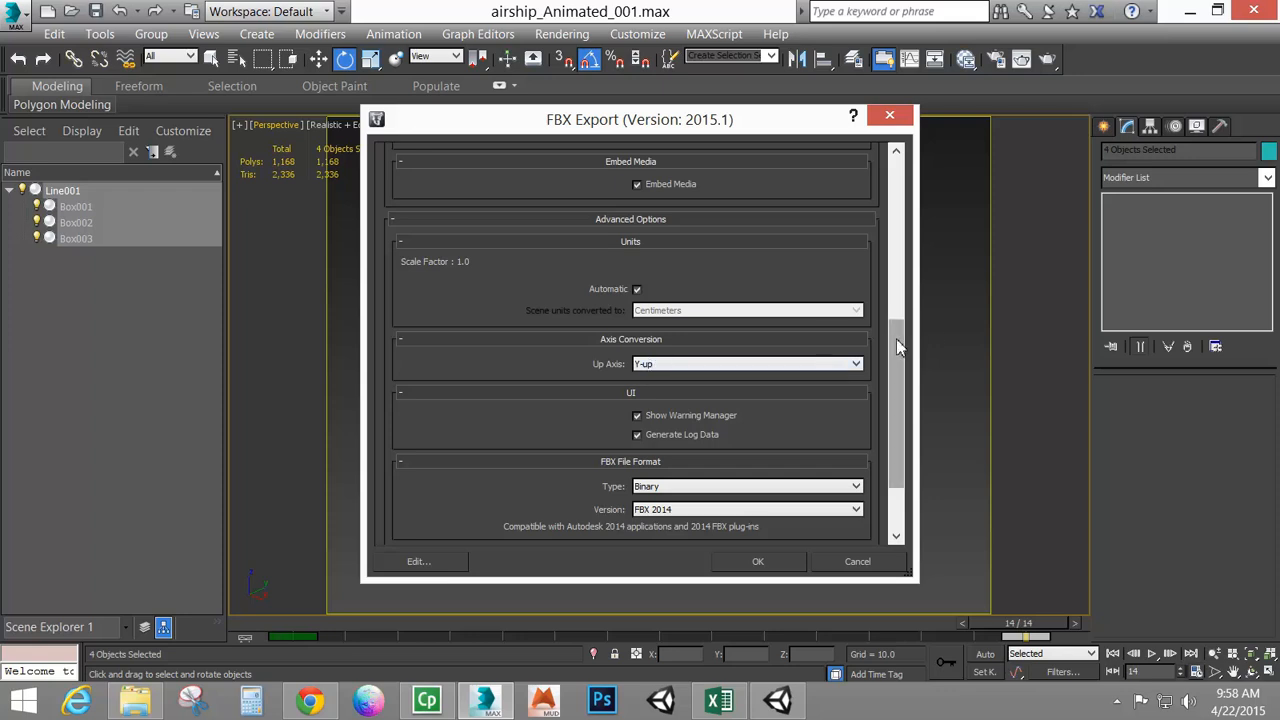
drag(896, 346, 899, 385)
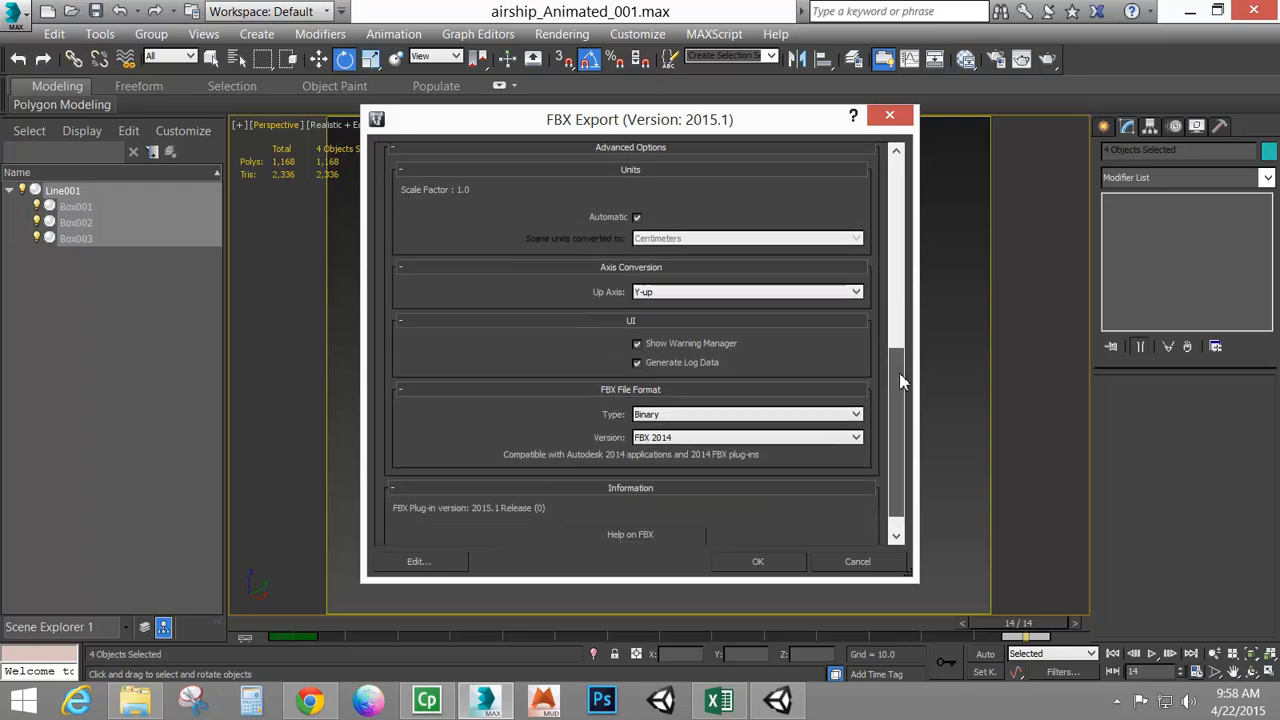
click(757, 562)
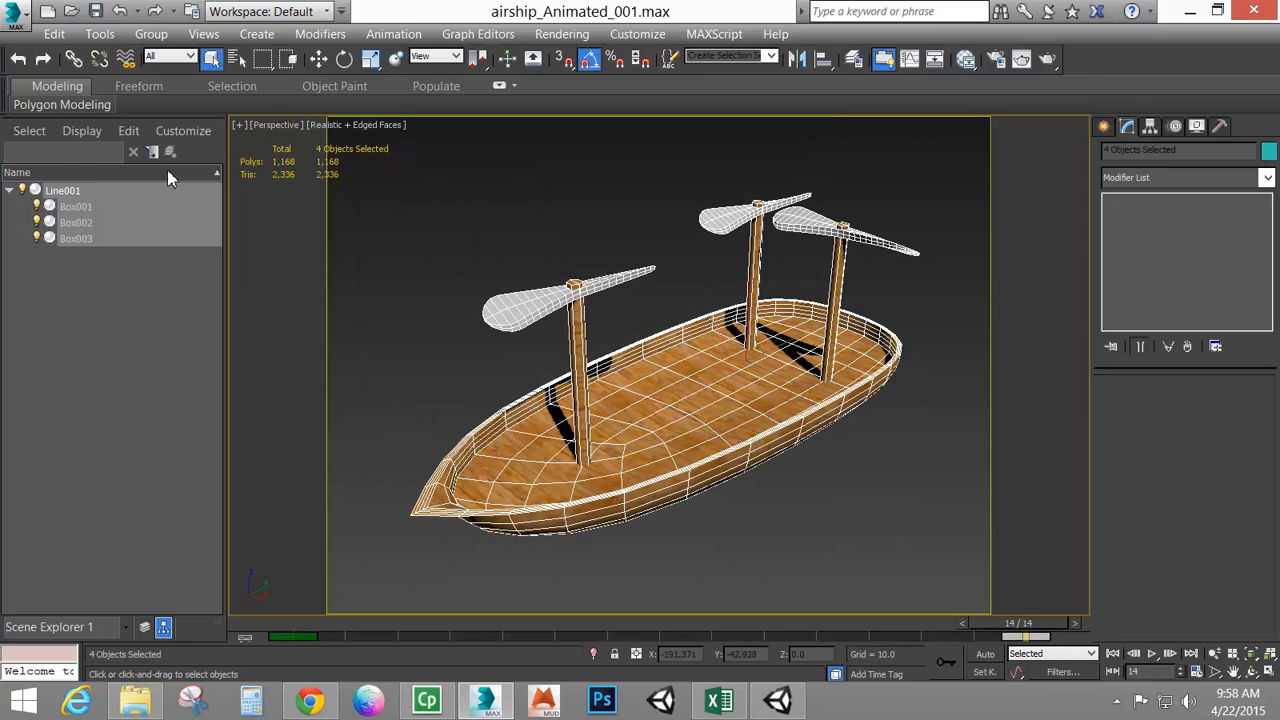
Export the objects again into 3dAssets, editing the existing airship_NoAnim file name
click(12, 18)
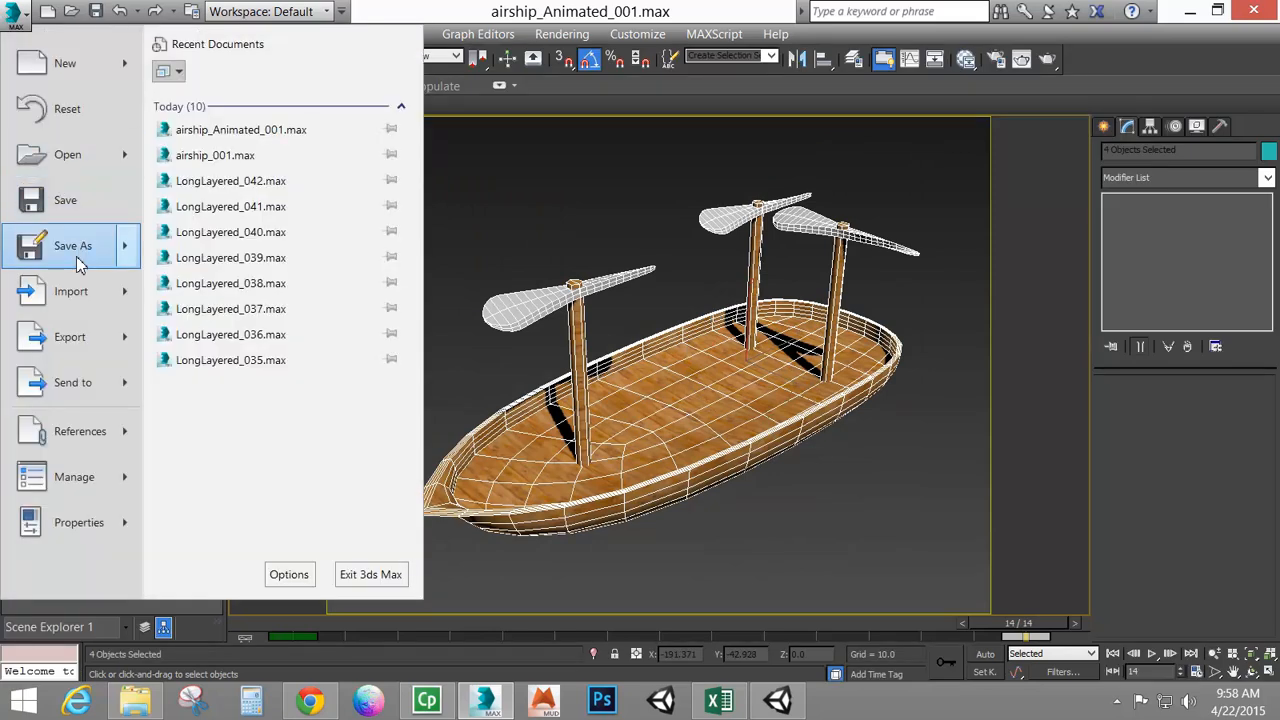
mouse_move(91, 357)
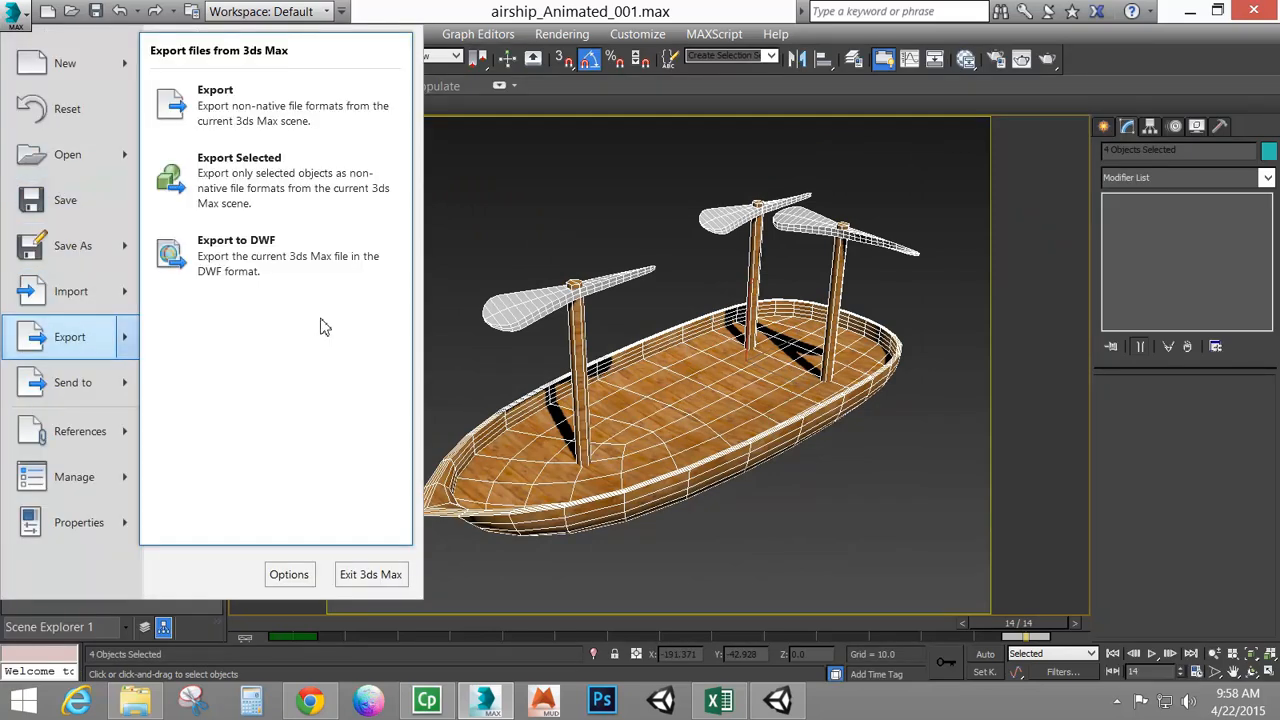
click(251, 89)
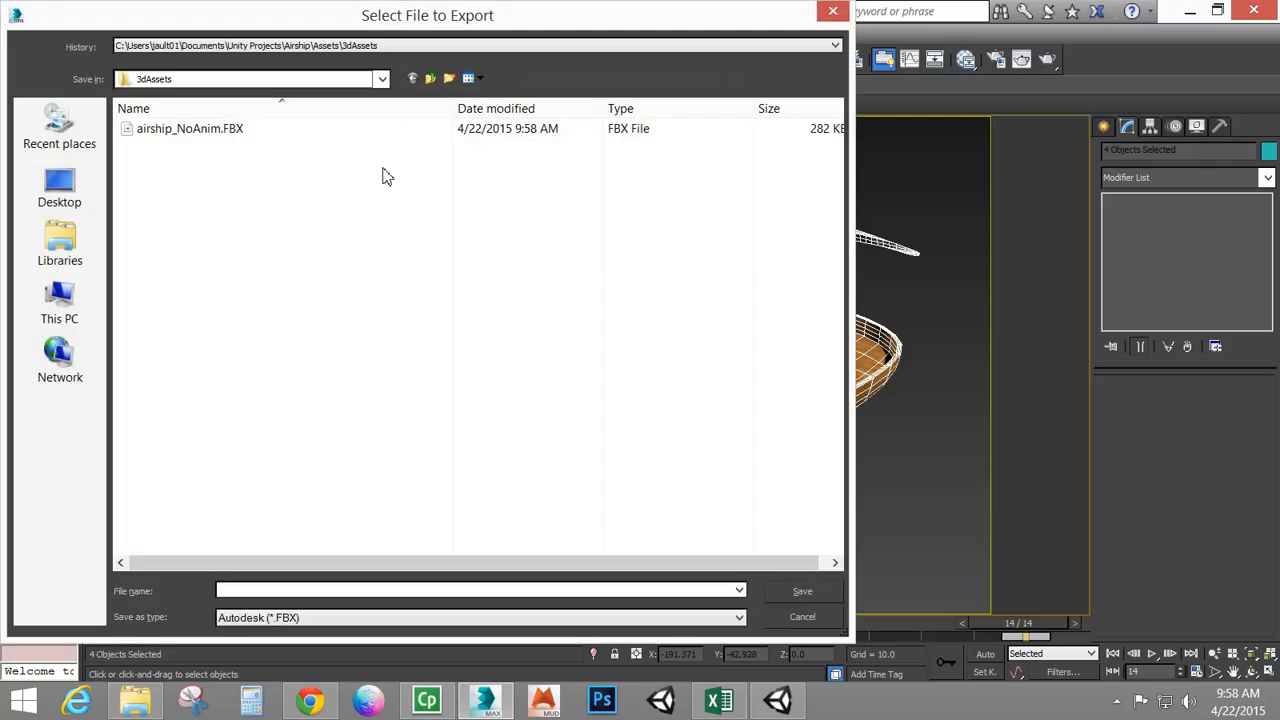
click(203, 130)
click(330, 591)
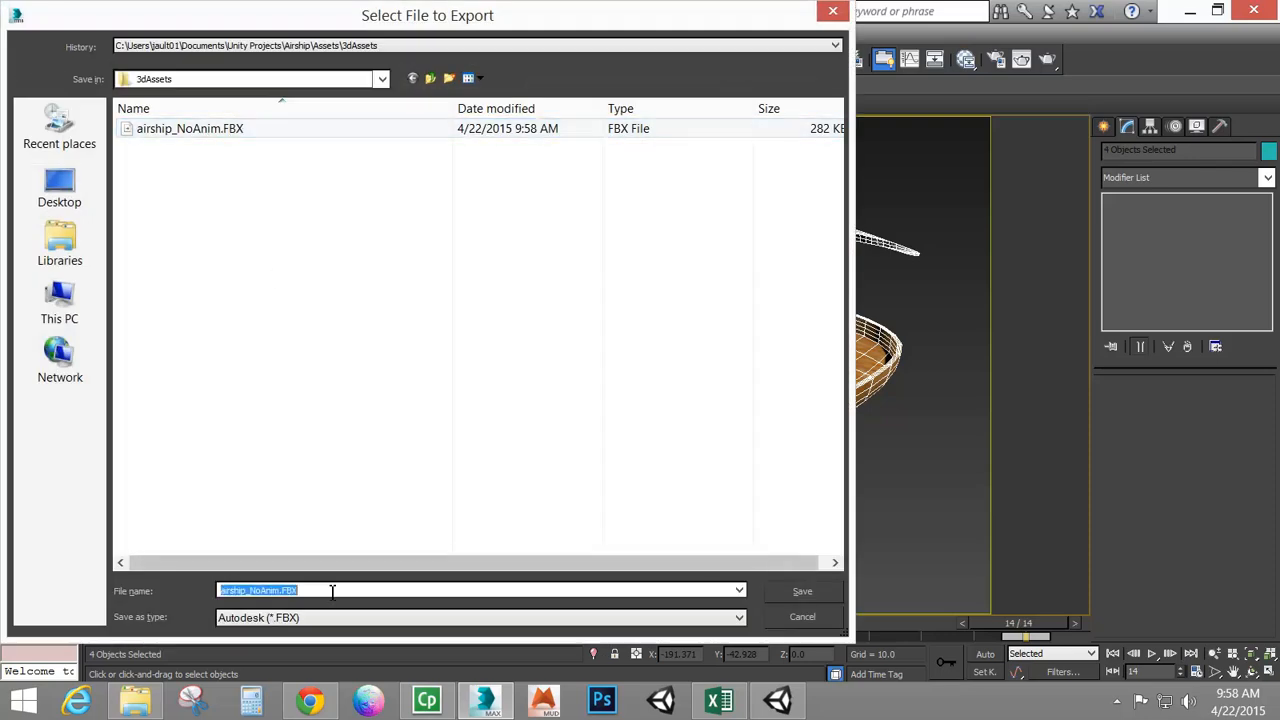
click(262, 590)
key(BackSpace)
key(BackSpace)
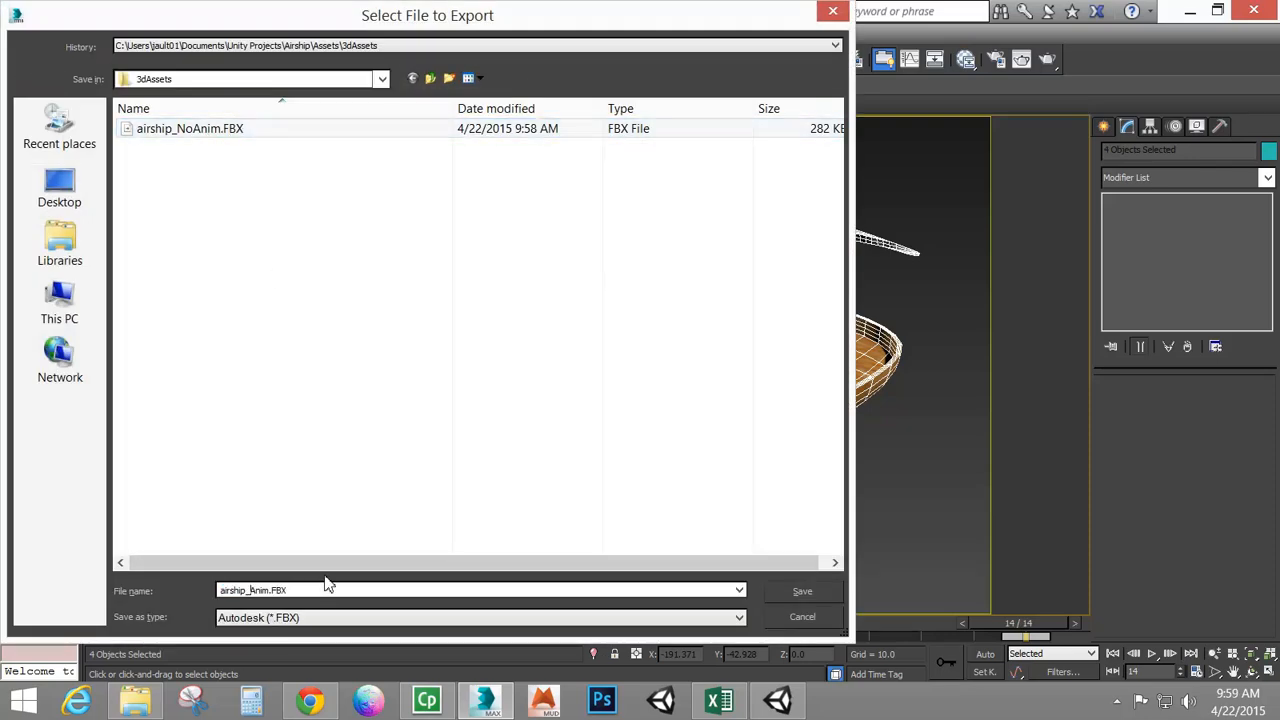
click(802, 591)
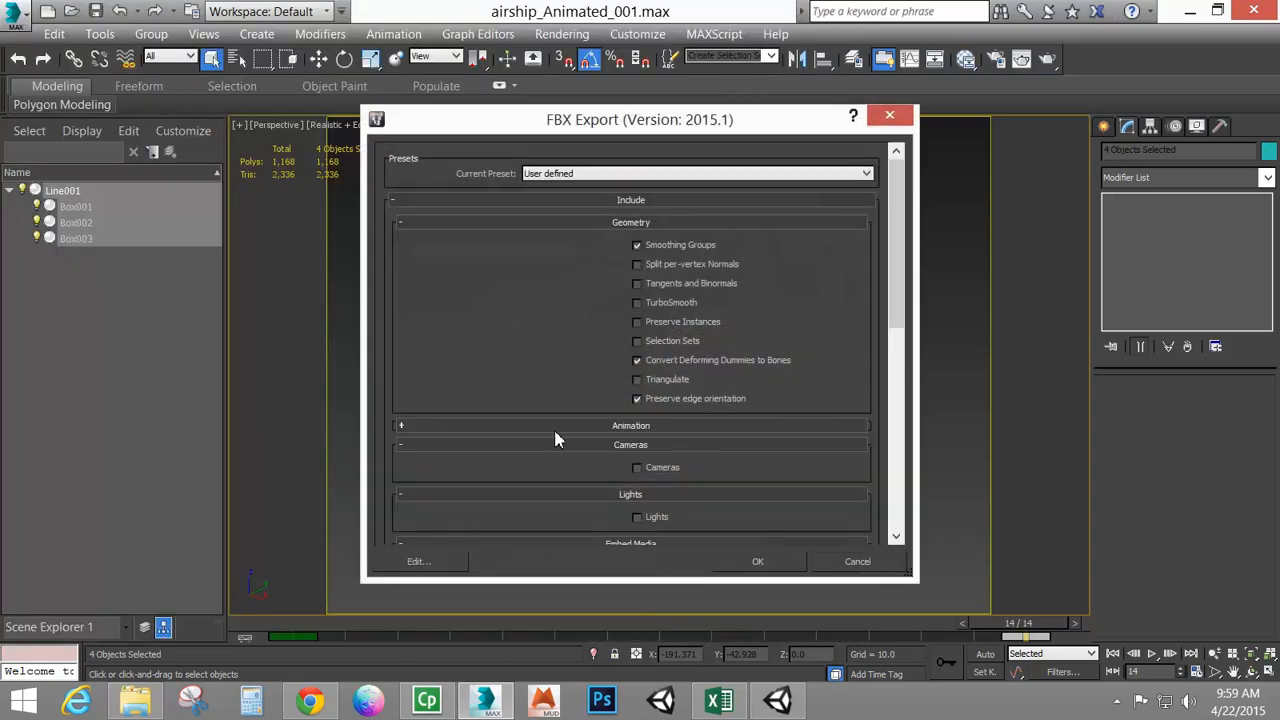
Enable Bake Animation in the FBX animation export options and confirm the export
click(557, 428)
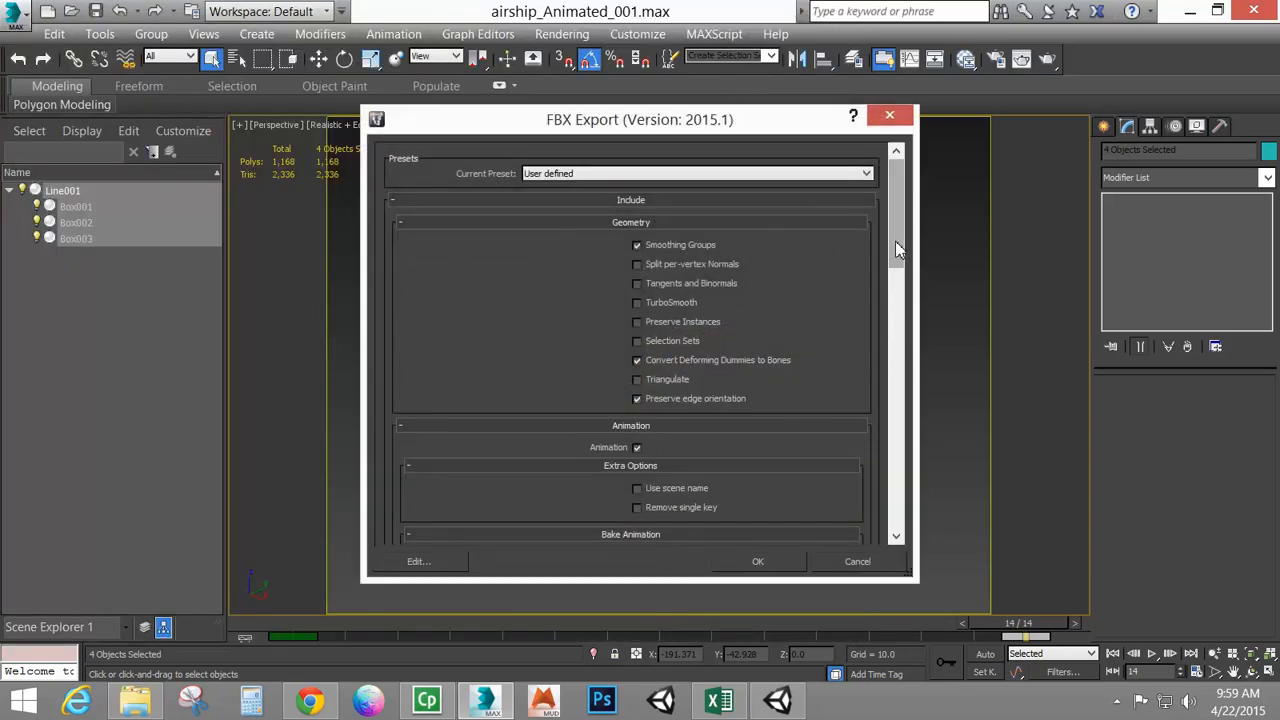
drag(897, 250, 900, 299)
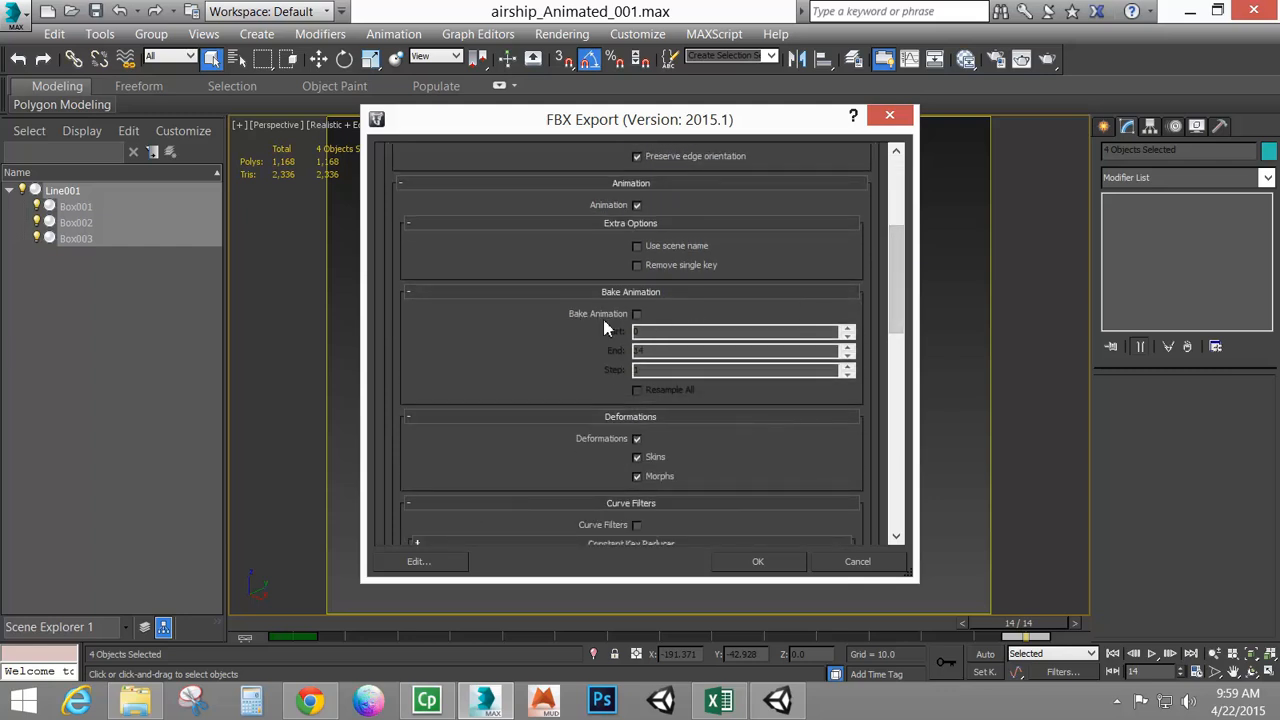
click(637, 315)
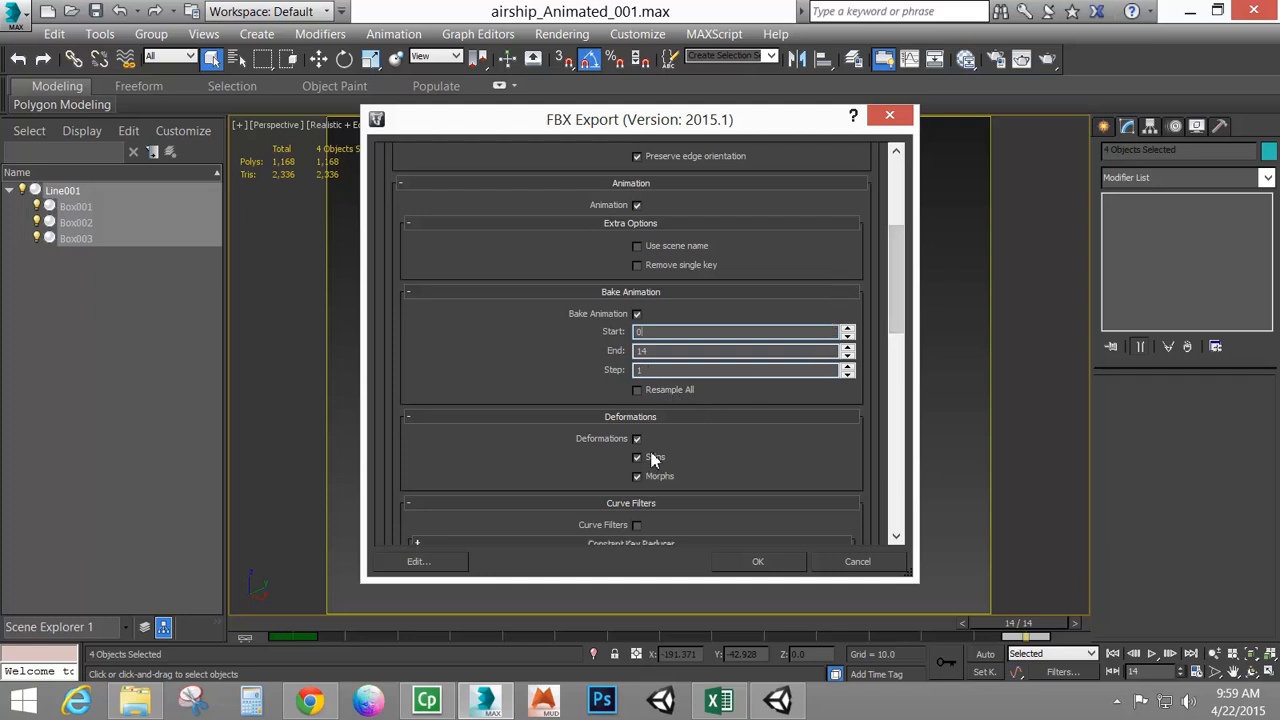
drag(892, 320, 922, 500)
click(758, 561)
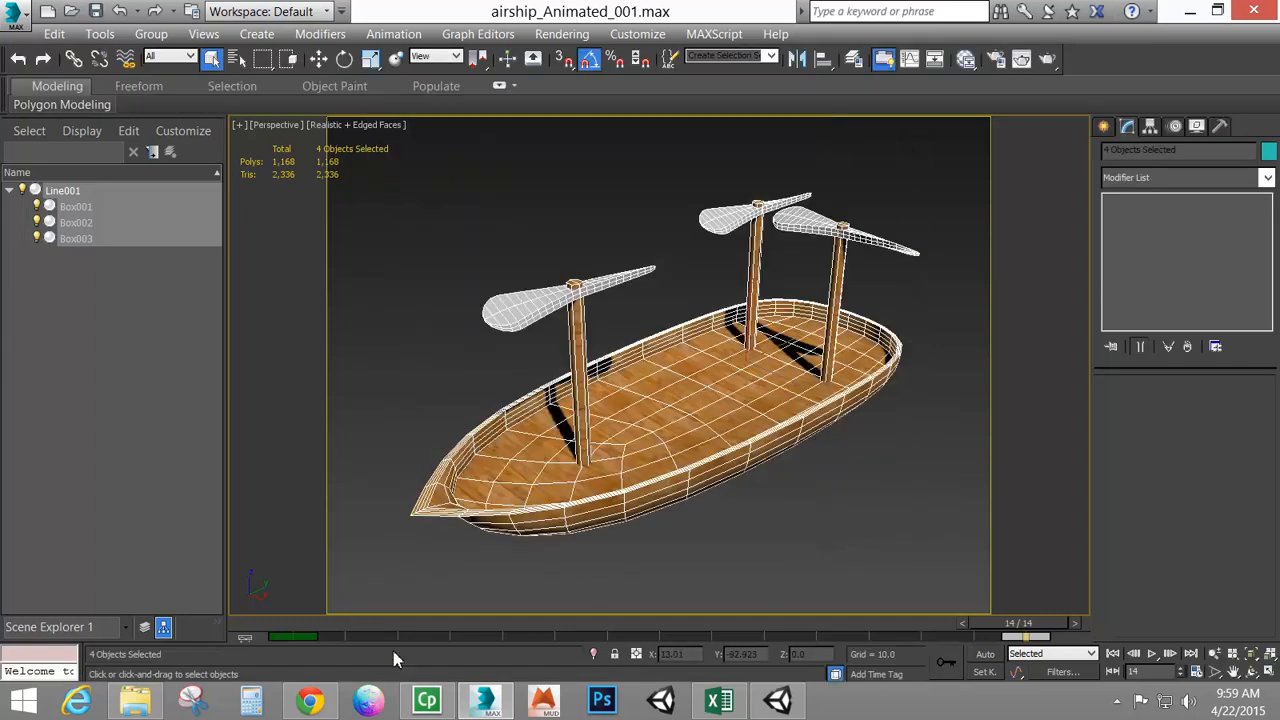
Switch to Unity and inspect the Prop and wood materials inside the 3dAssets Materials folder
click(778, 700)
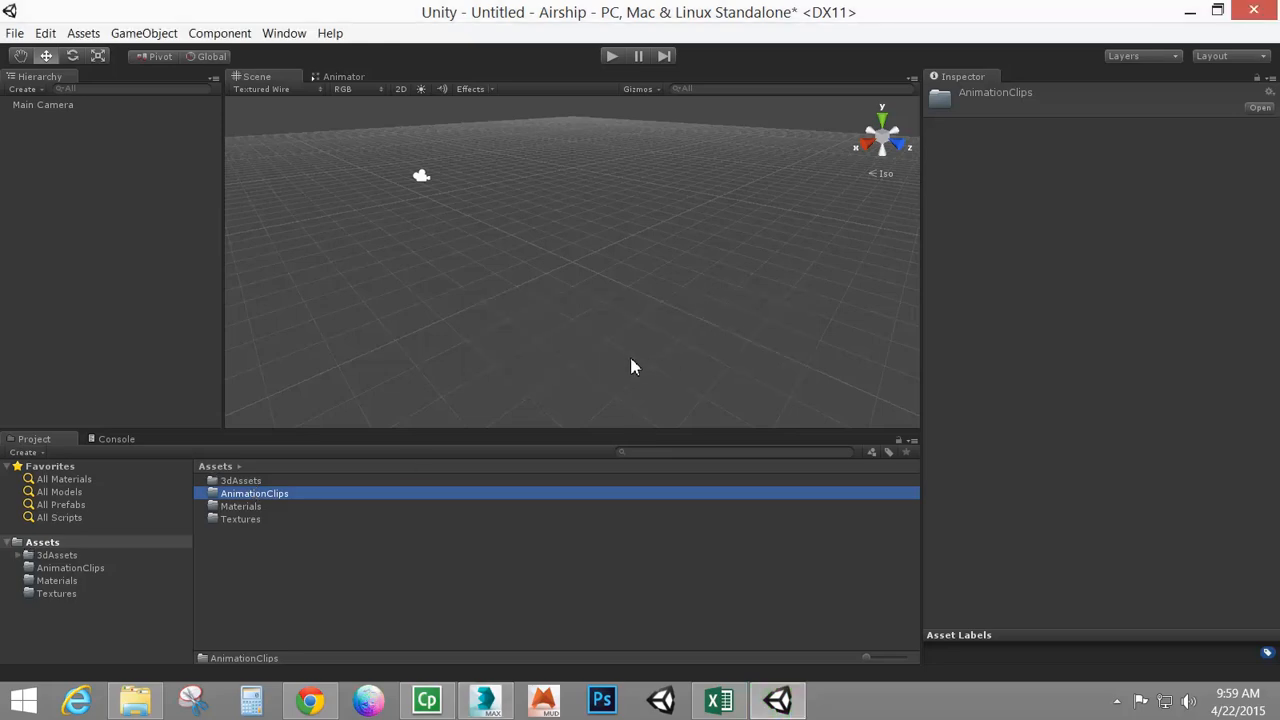
click(237, 484)
double_click(237, 484)
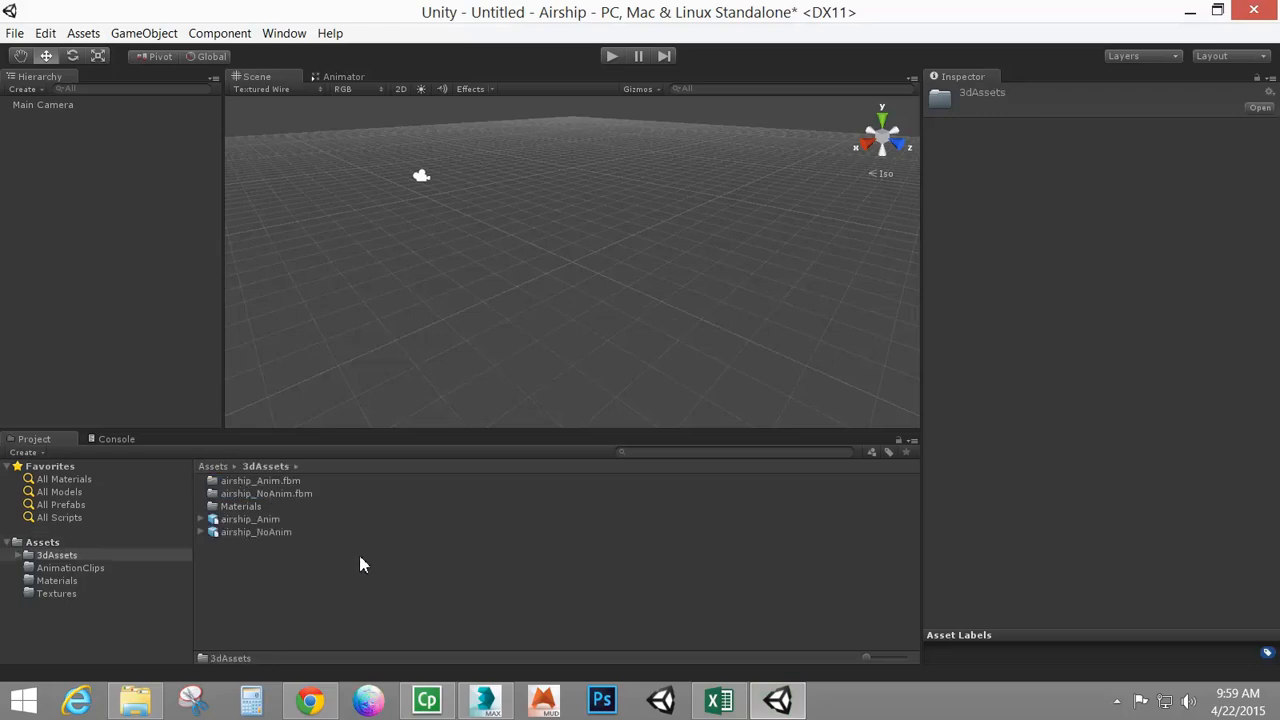
double_click(241, 507)
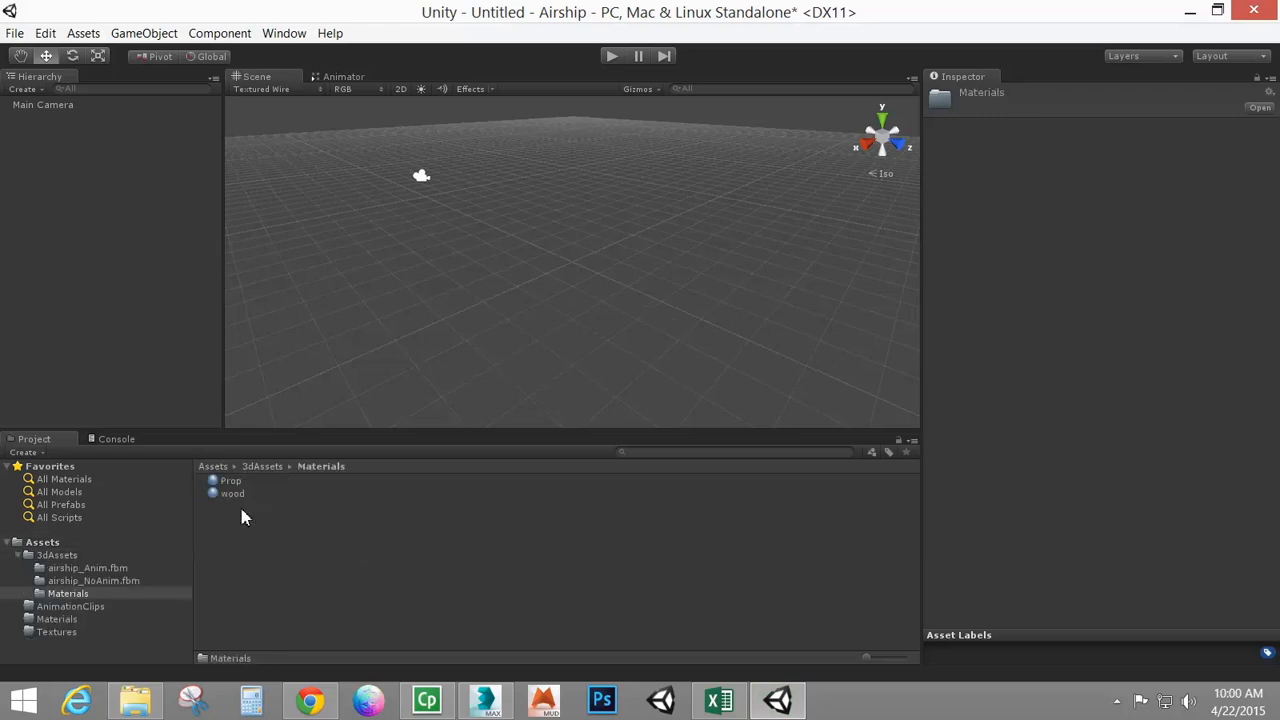
click(234, 495)
click(232, 483)
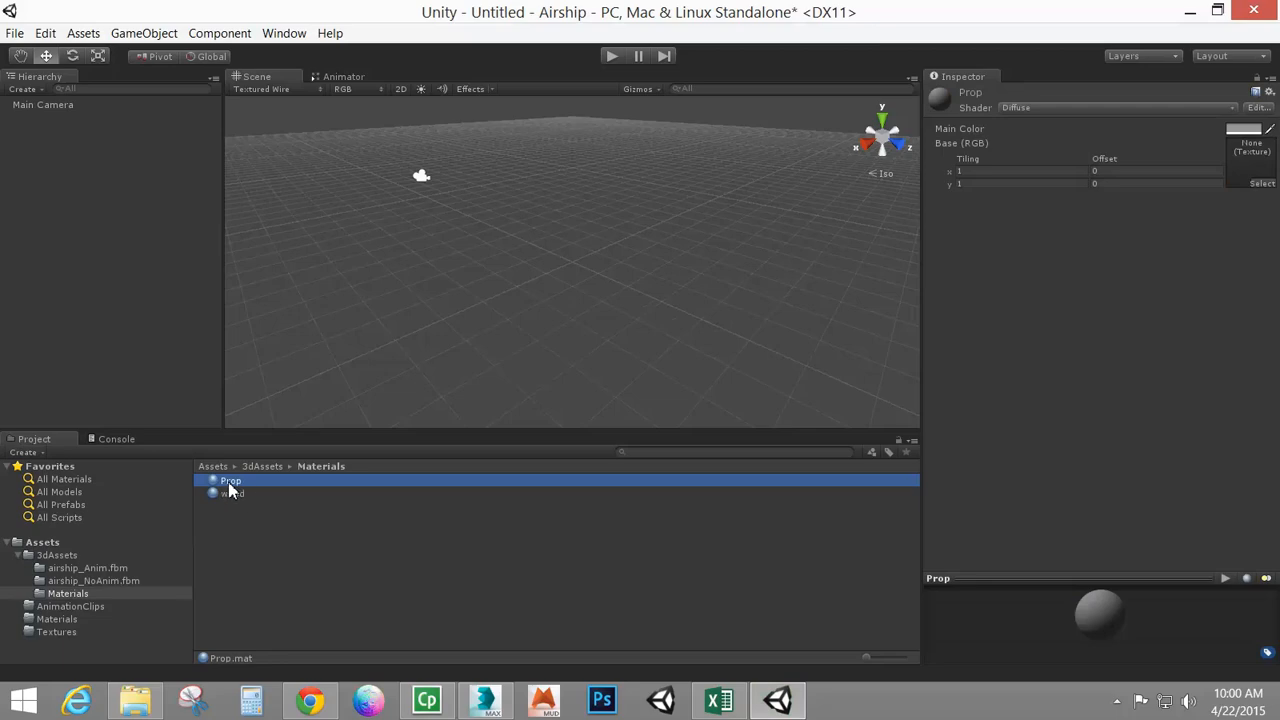
click(1240, 130)
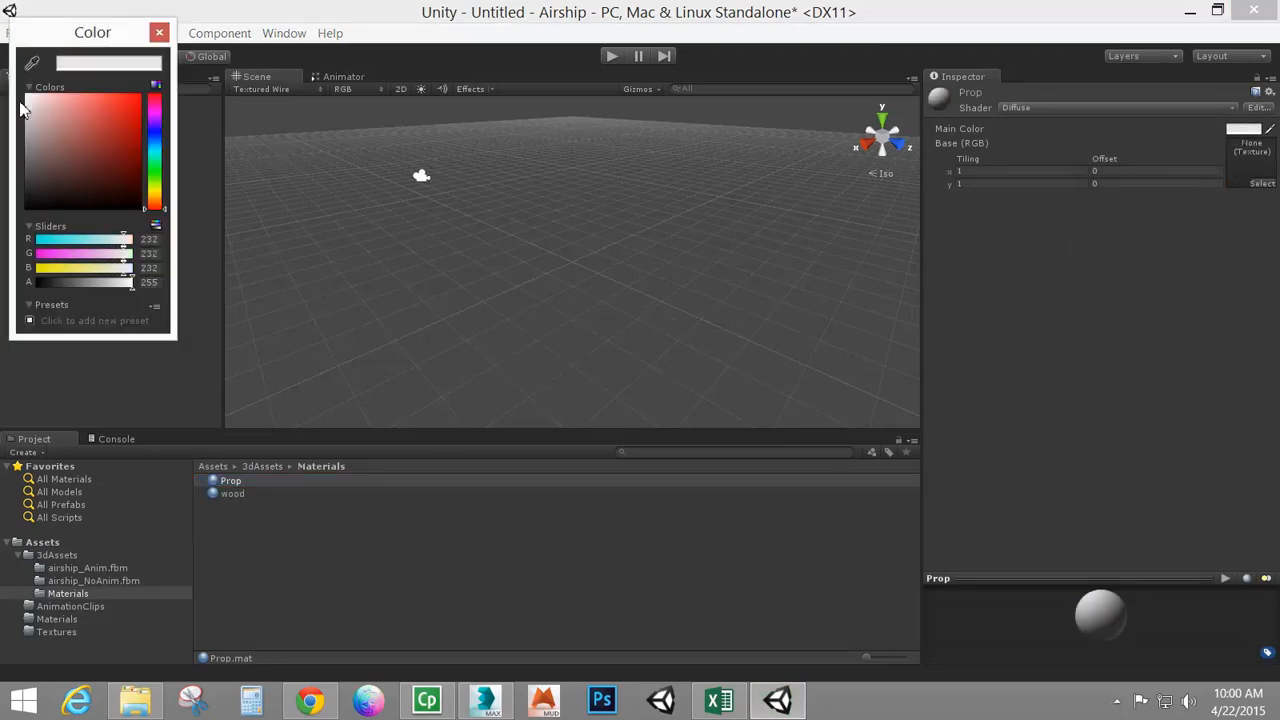
click(159, 32)
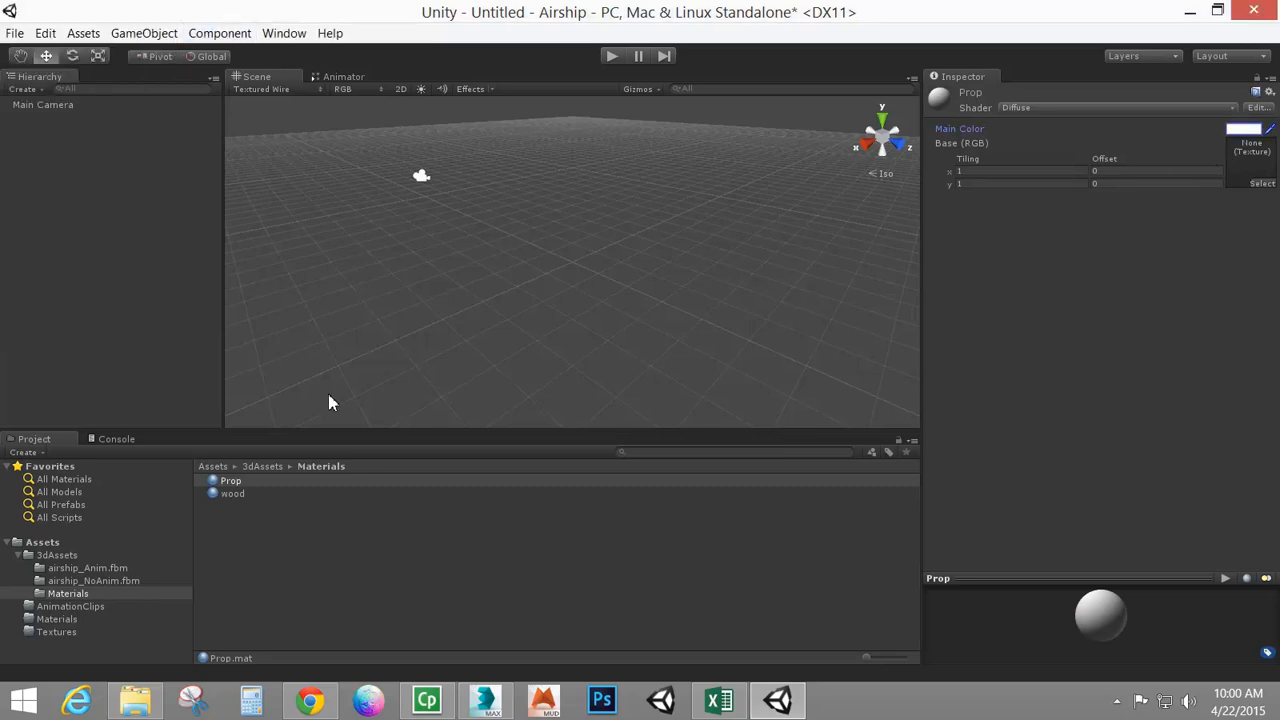
Set the wood material's main color to white
click(226, 495)
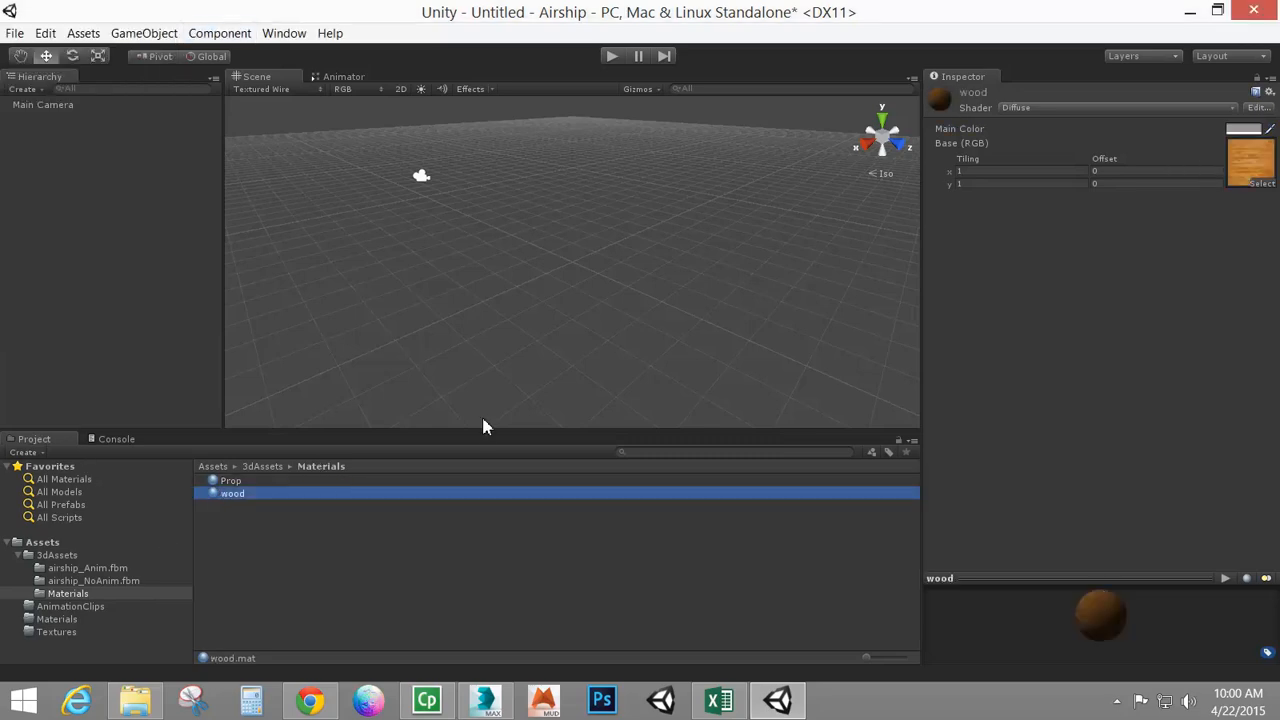
click(1238, 130)
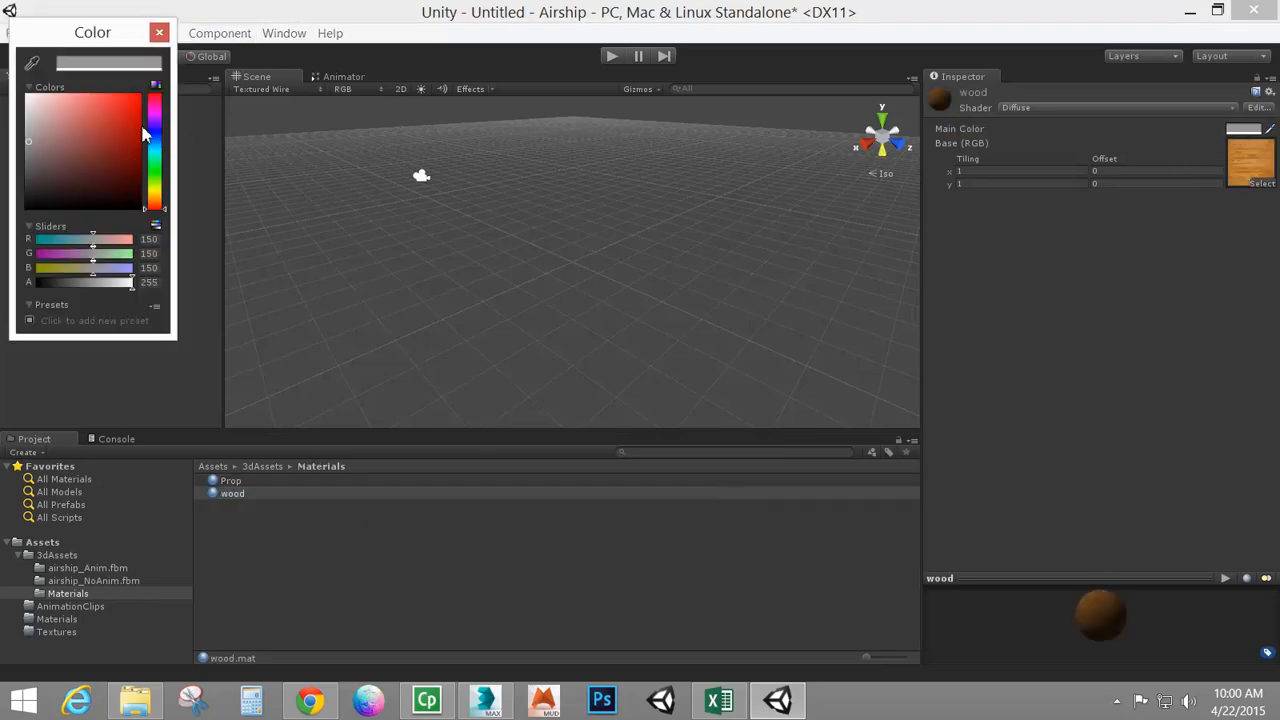
drag(60, 130, 5, 80)
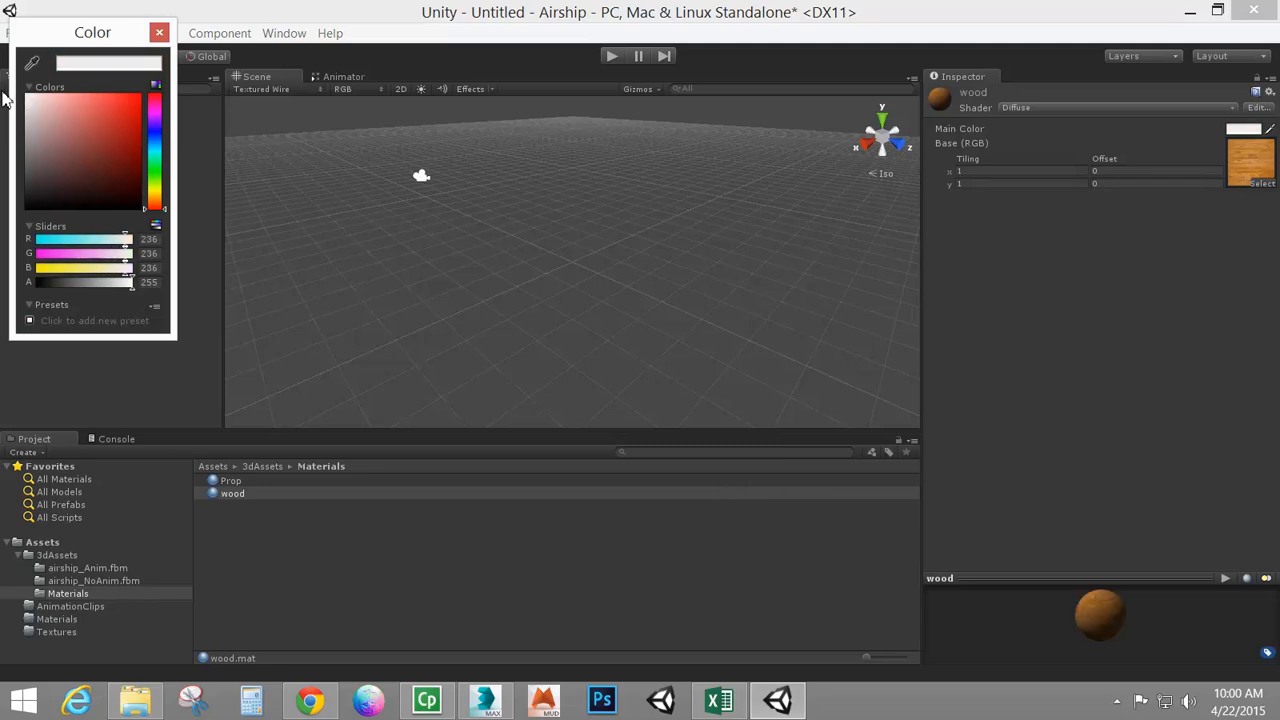
click(160, 33)
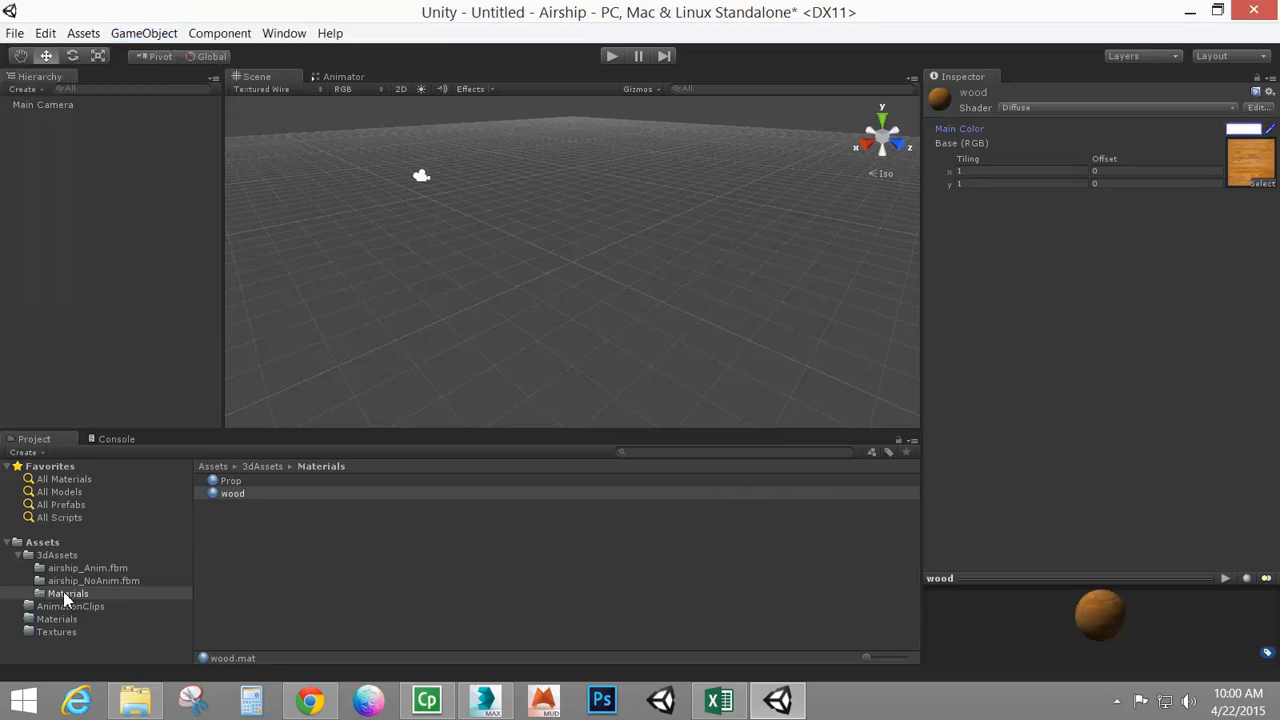
Select the Prop and wood materials, move them to the project's Materials folder and delete them
click(243, 545)
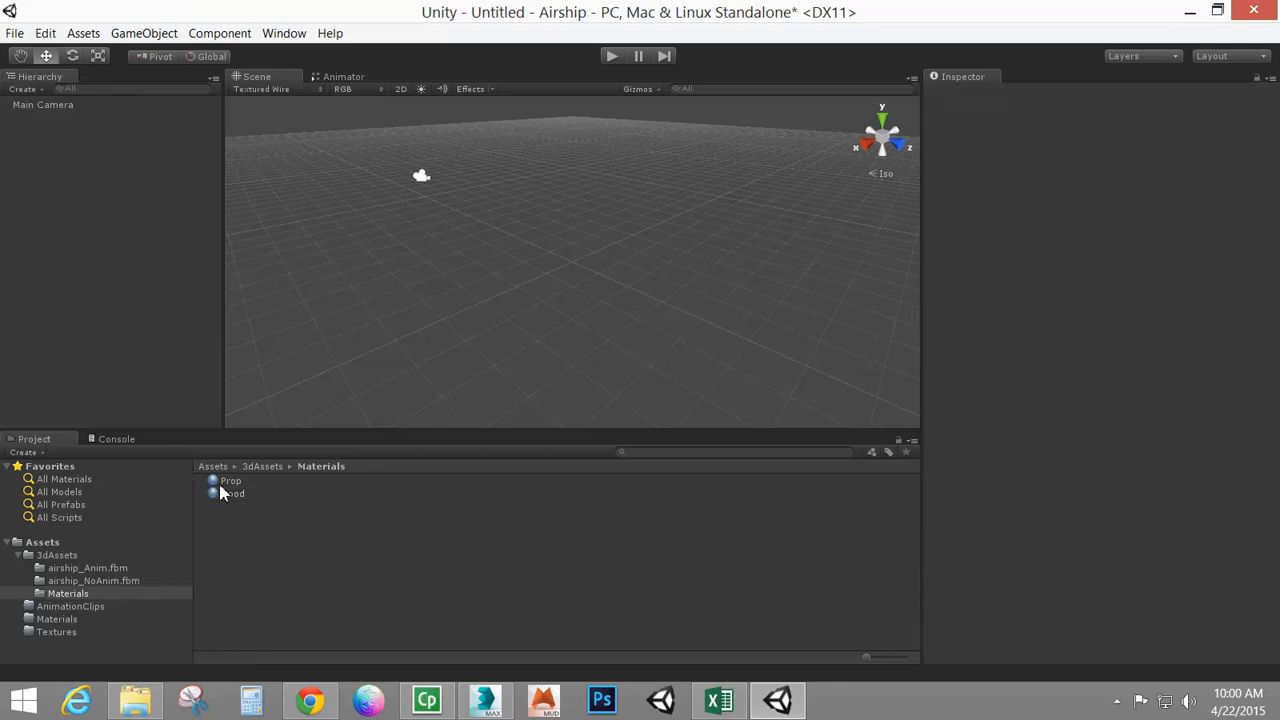
click(222, 481)
shift+click(220, 493)
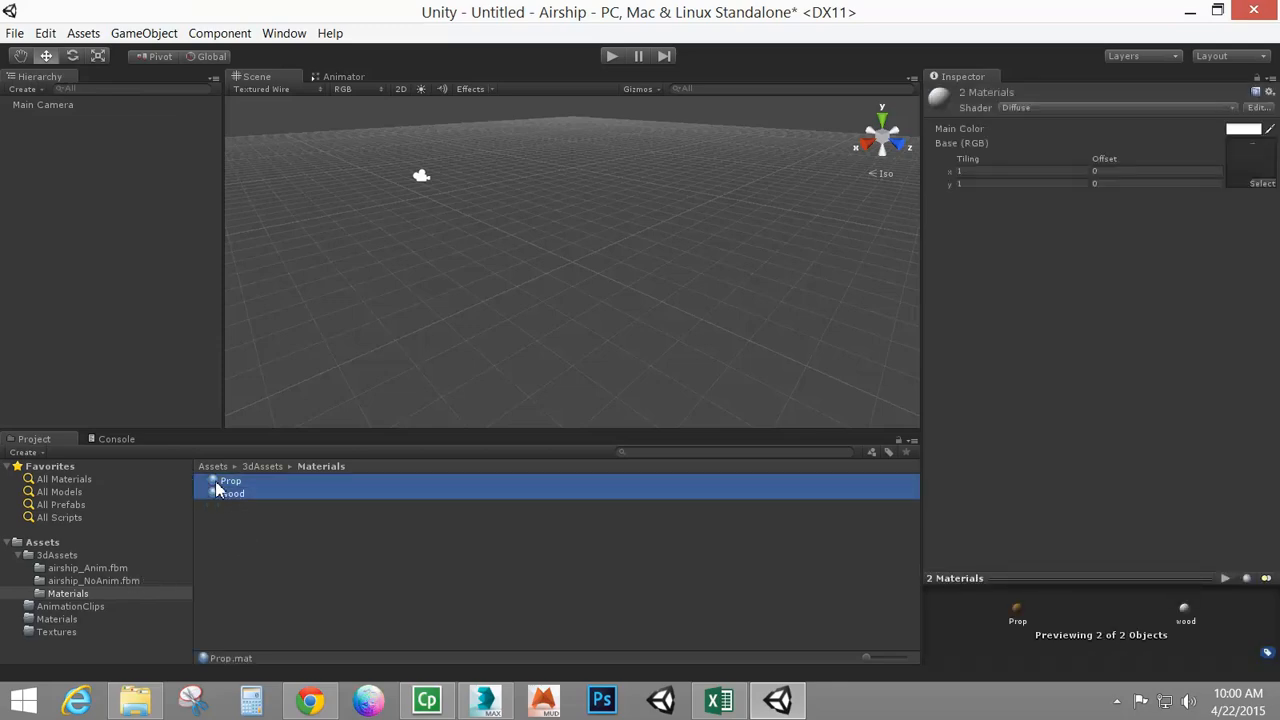
drag(217, 489, 57, 619)
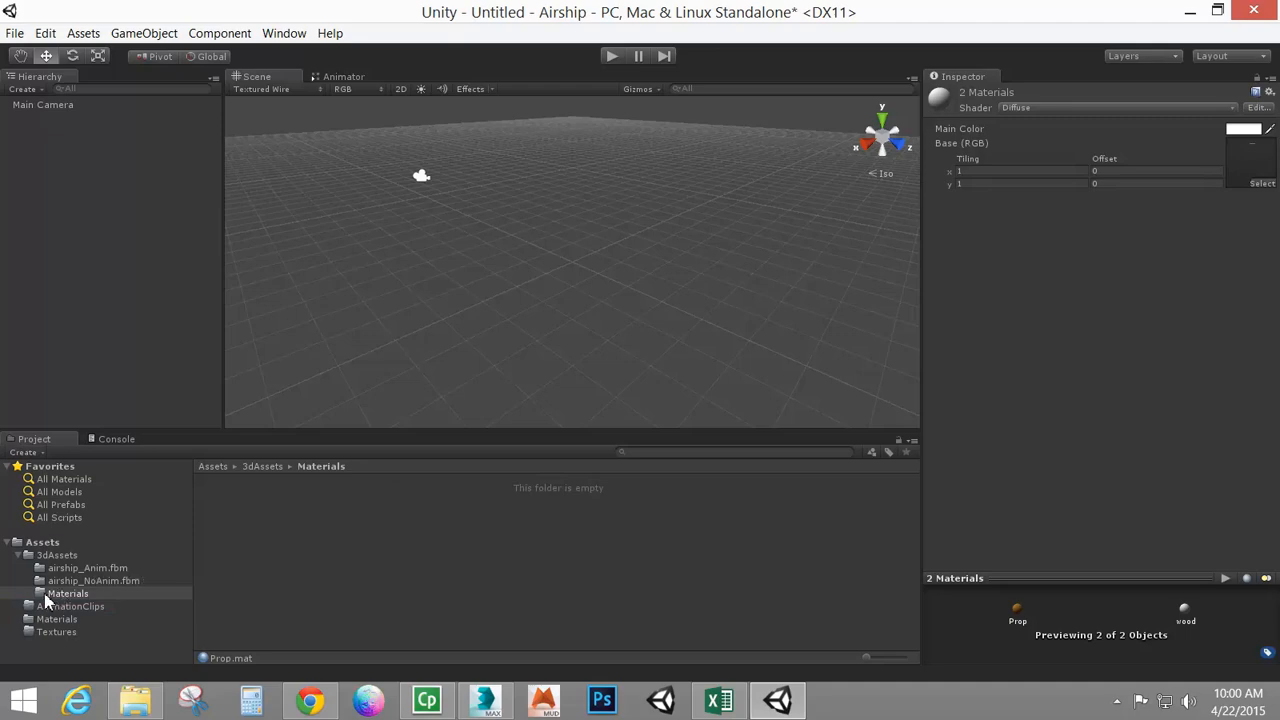
key(Delete)
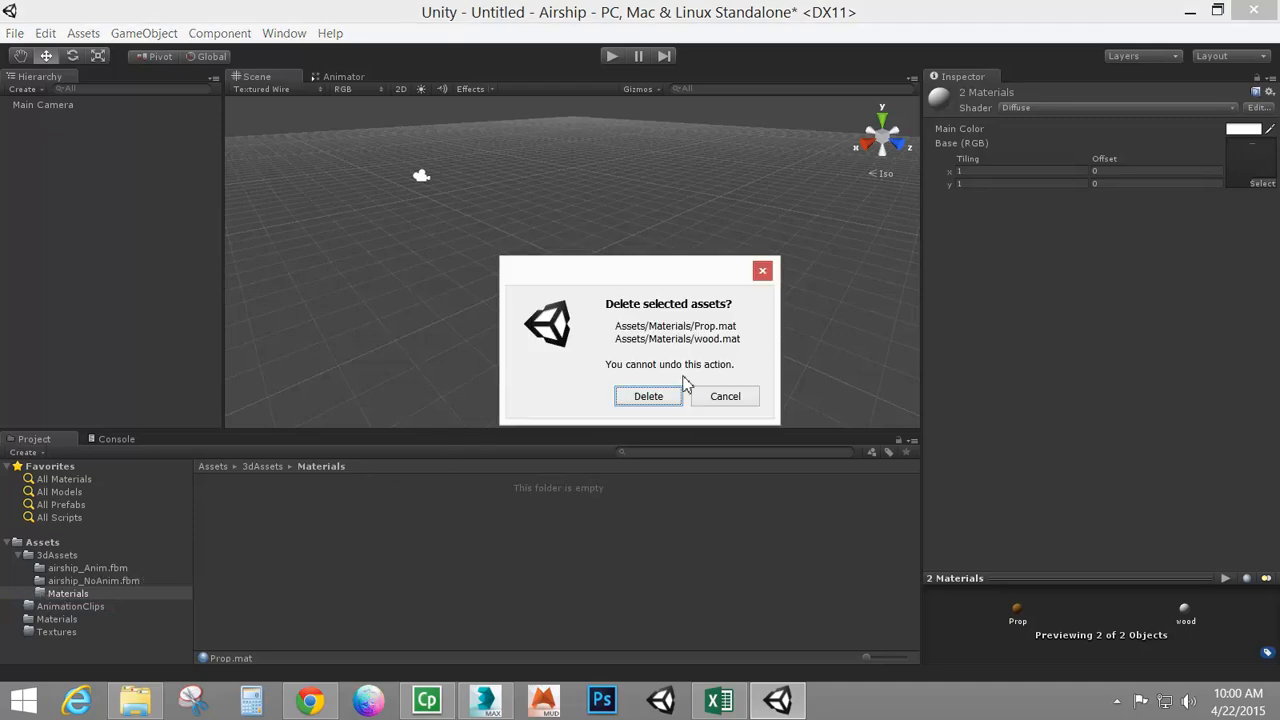
click(648, 396)
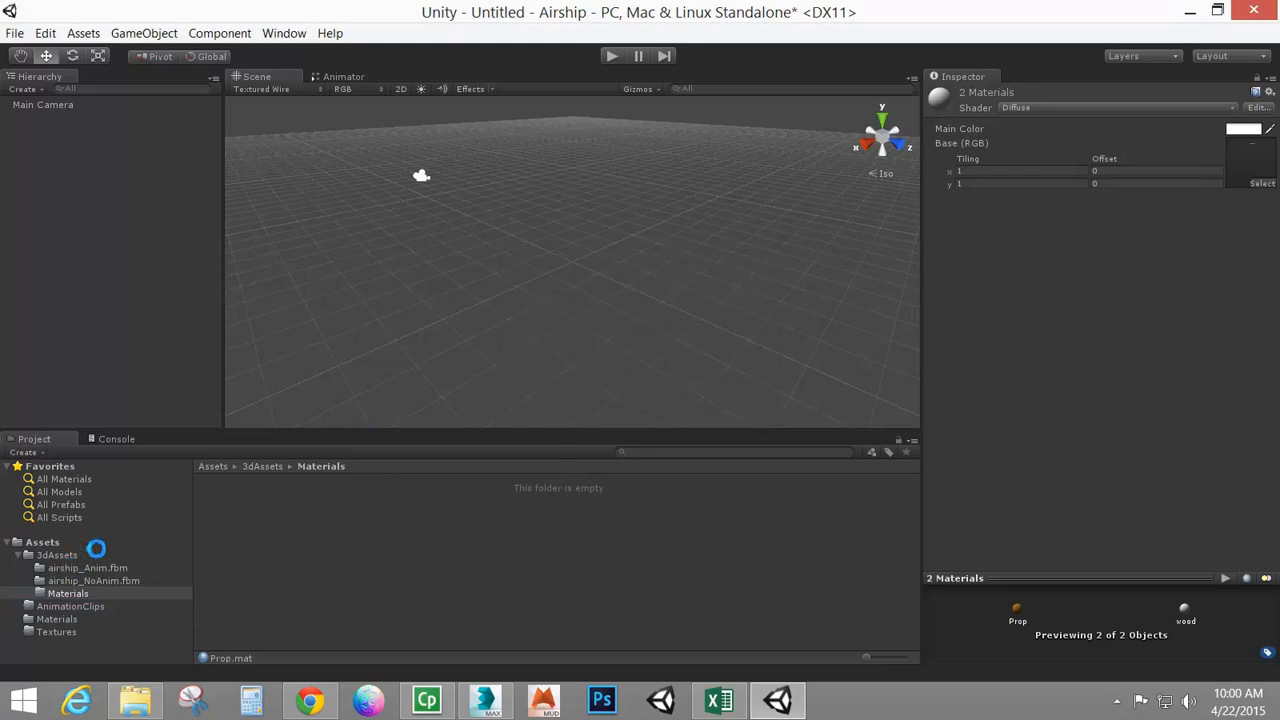
Move the wood texture from the airship_Anim.fbm folder into the Textures folder
click(52, 583)
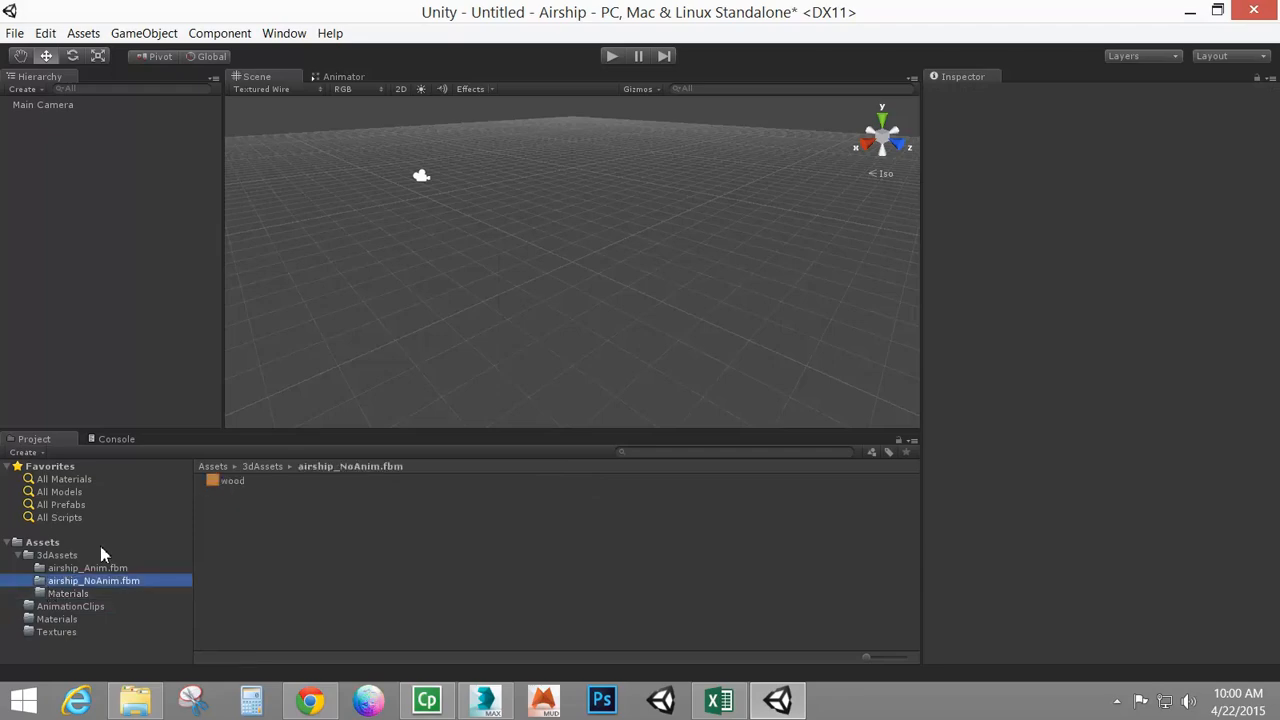
click(65, 568)
click(70, 582)
click(76, 568)
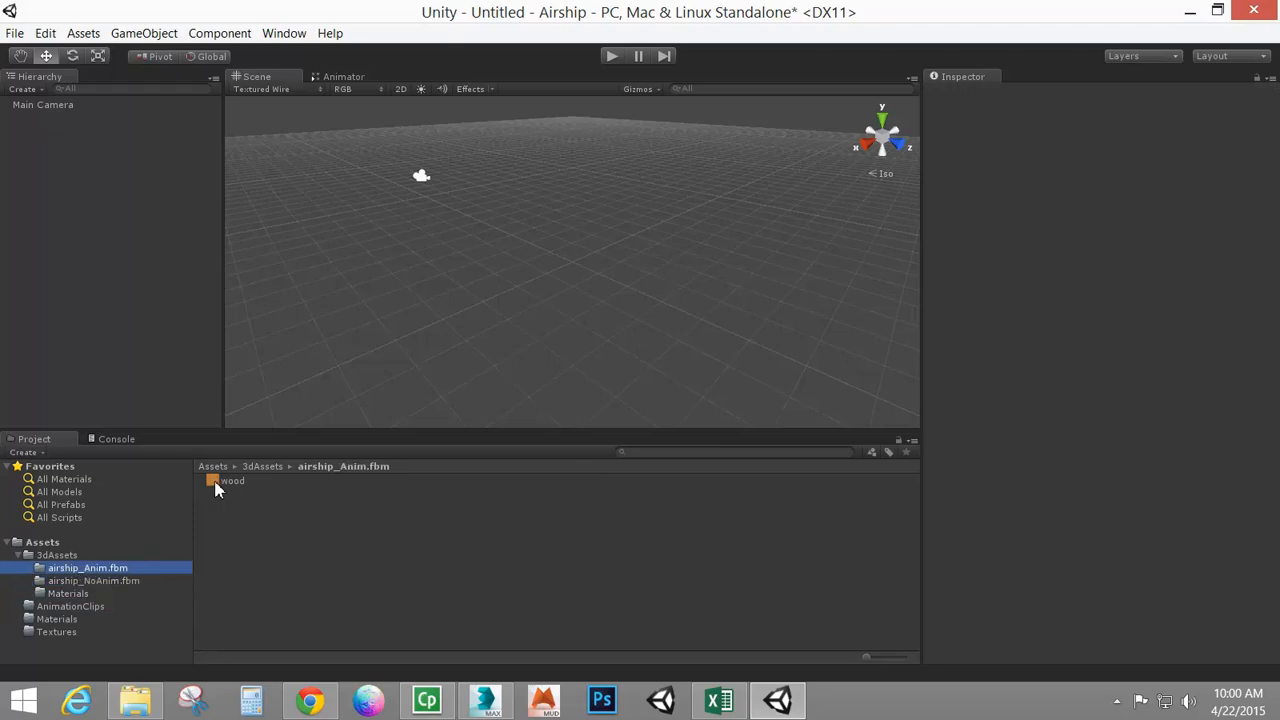
drag(212, 488, 64, 637)
Delete both the airship_Anim.fbm and airship_NoAnim.fbm folders
ctrl+click(80, 581)
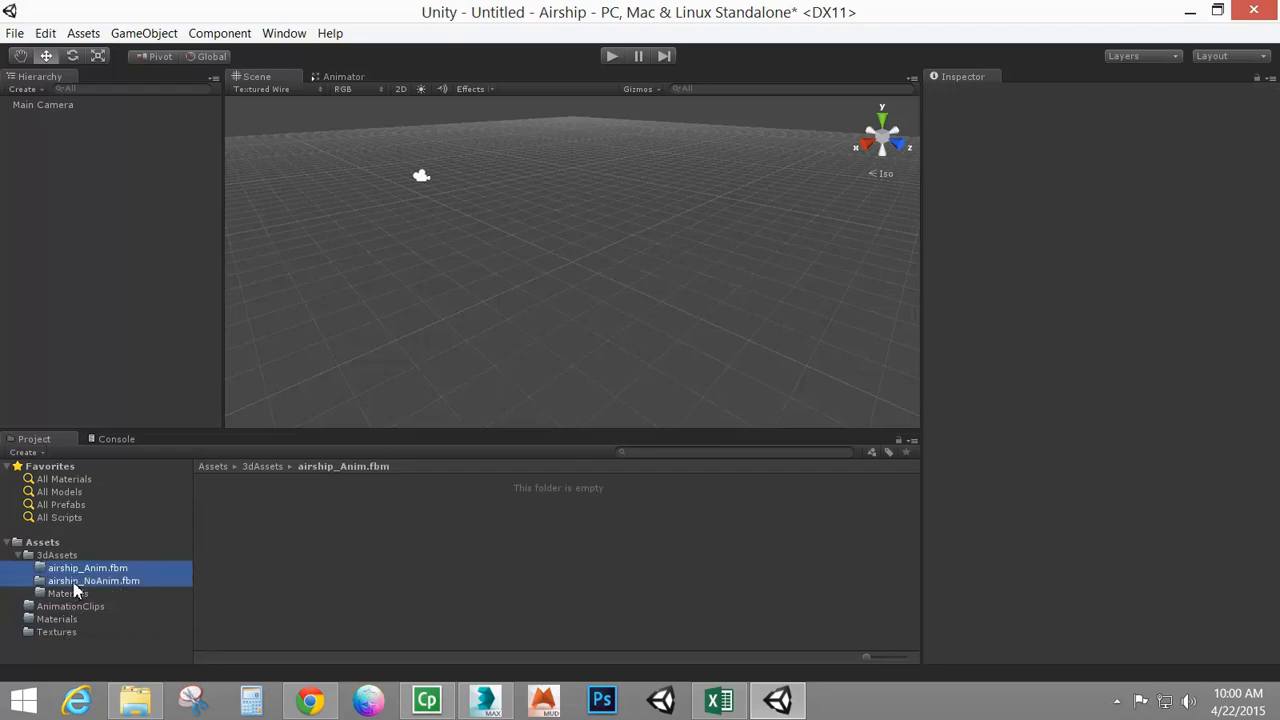
key(Delete)
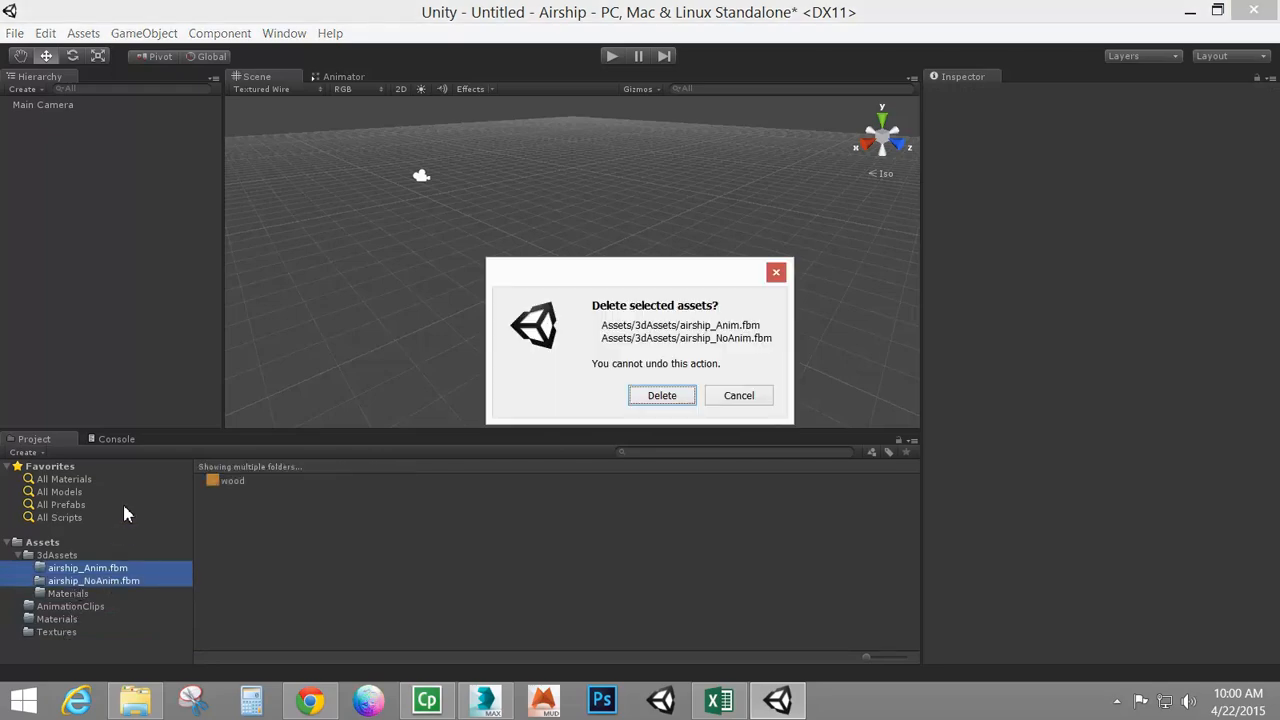
click(667, 400)
Delete the Materials folder inside 3dAssets
click(104, 554)
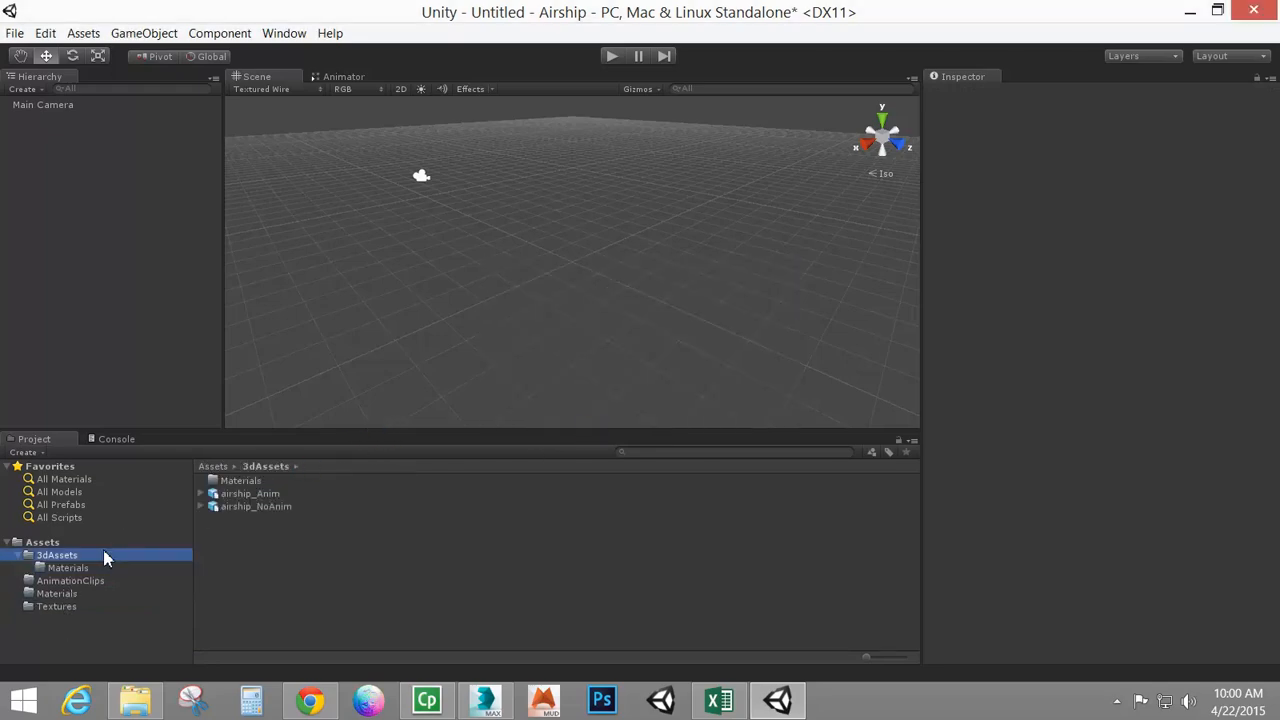
click(66, 568)
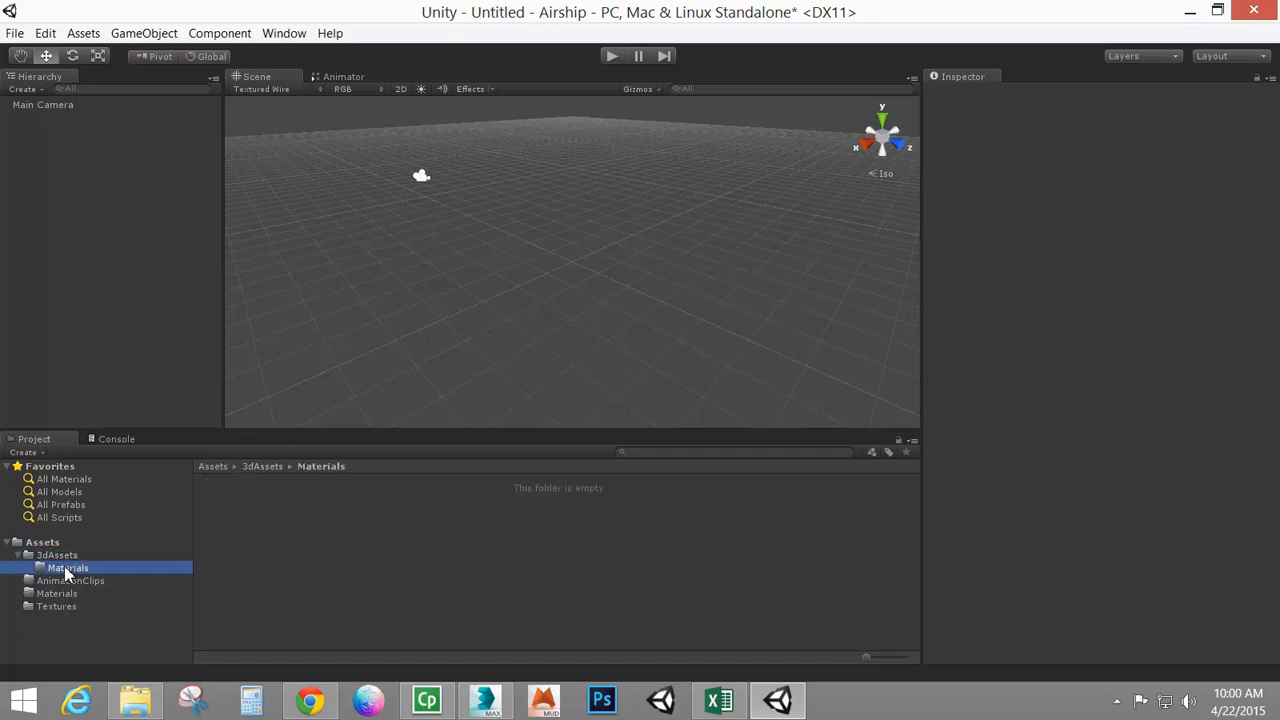
key(Delete)
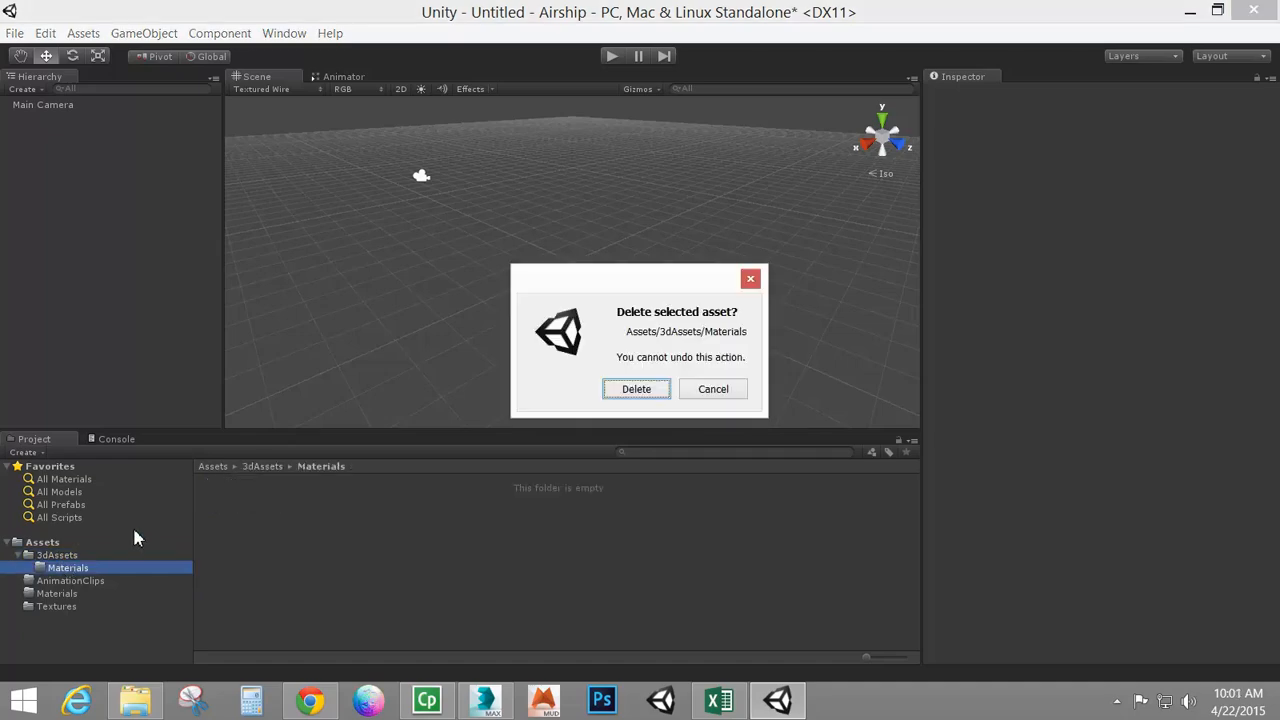
click(636, 393)
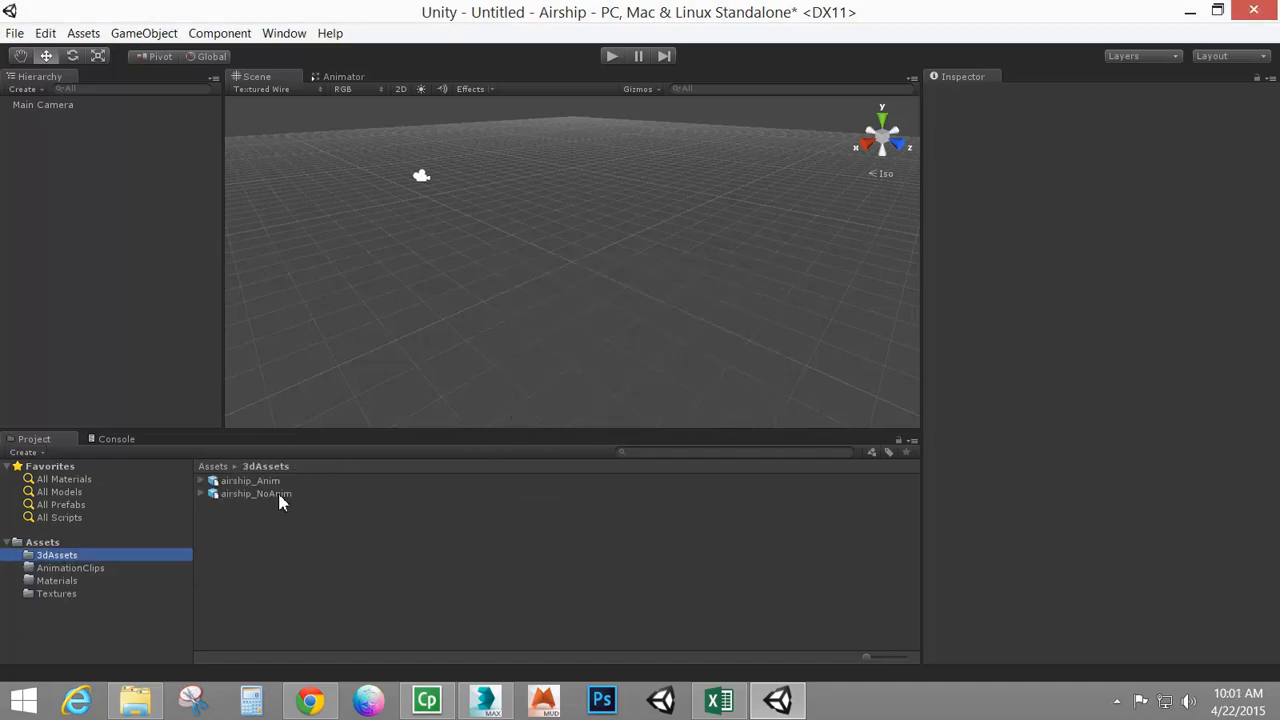
Review the airship_Anim model's Model, Rig and Animations import settings, then select airship_NoAnim
click(227, 484)
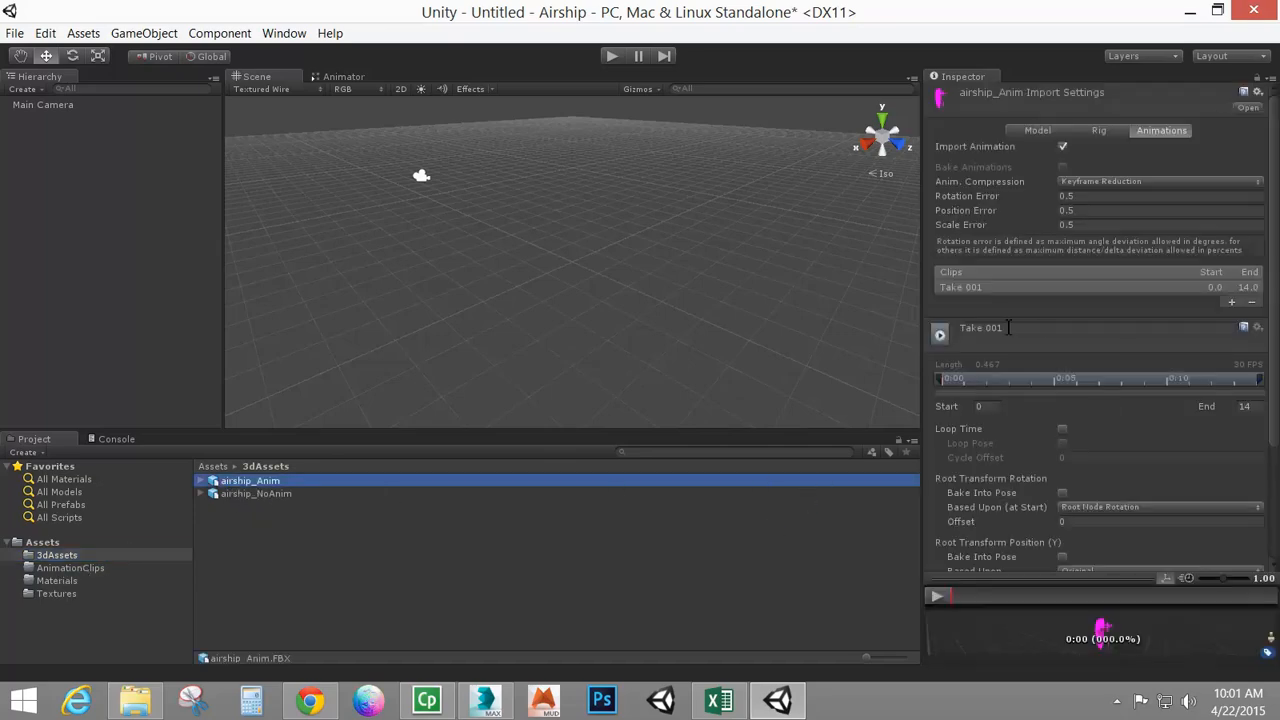
click(1046, 133)
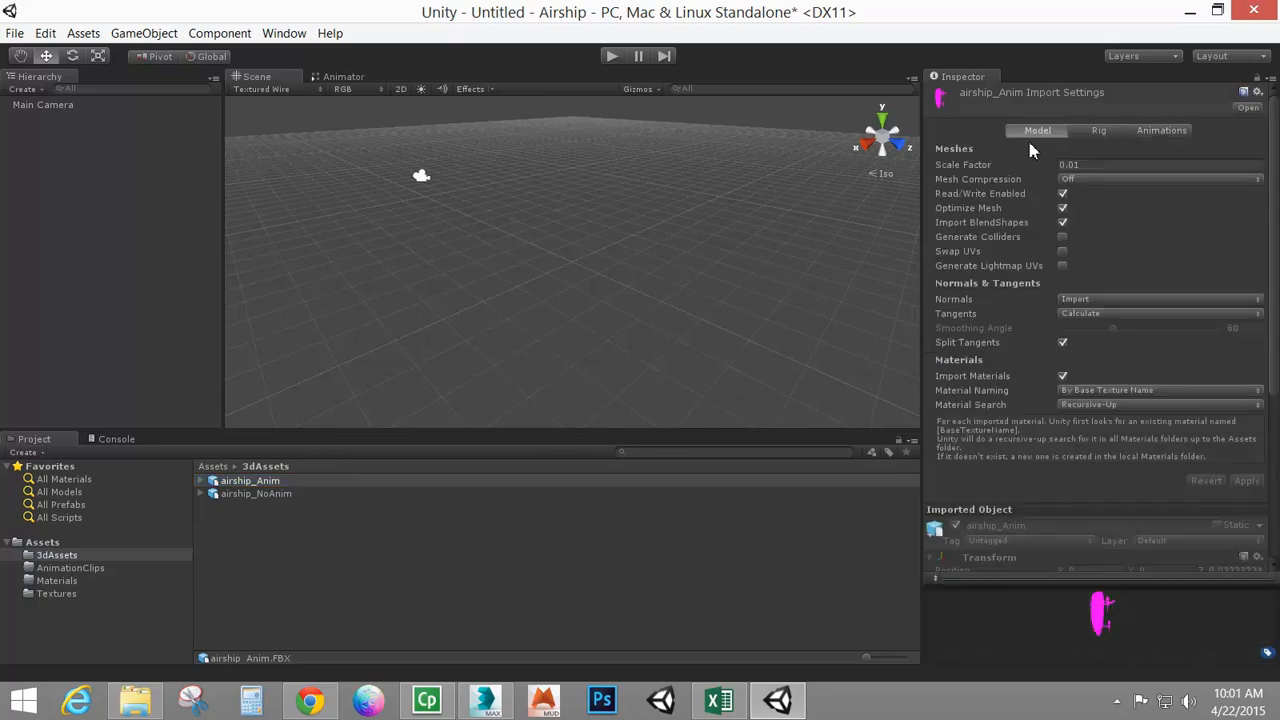
click(1098, 166)
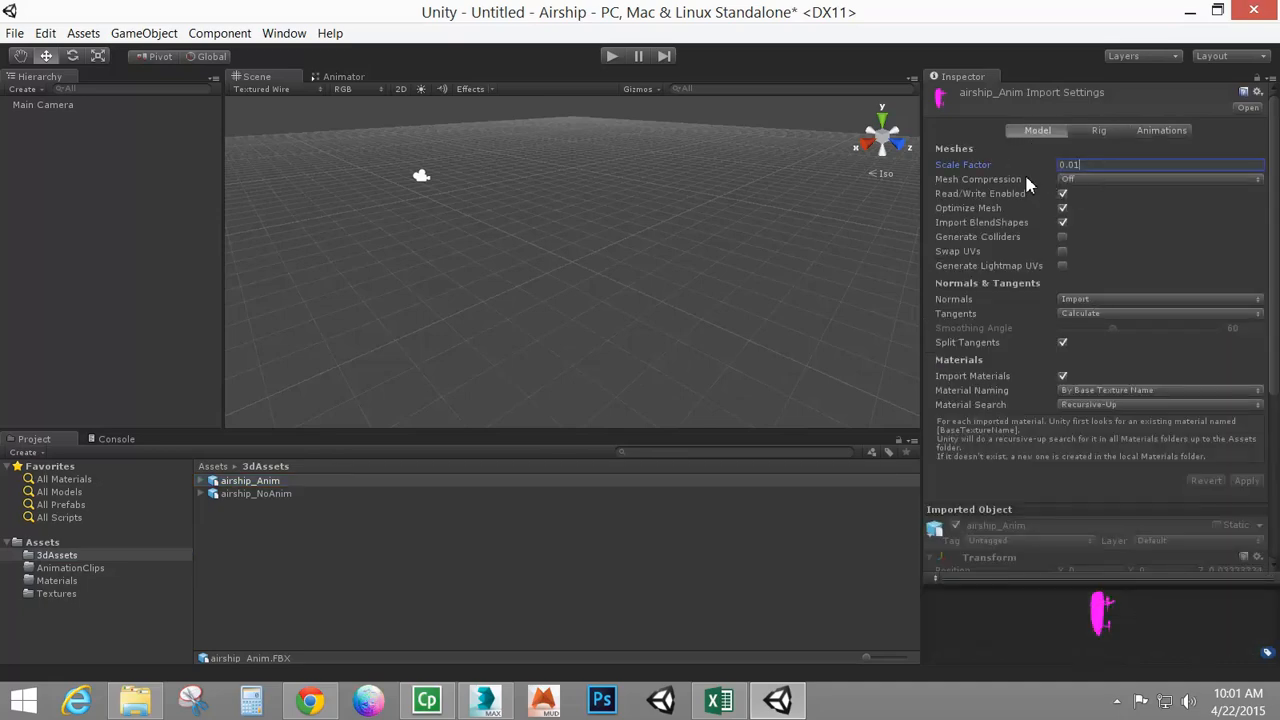
click(1124, 137)
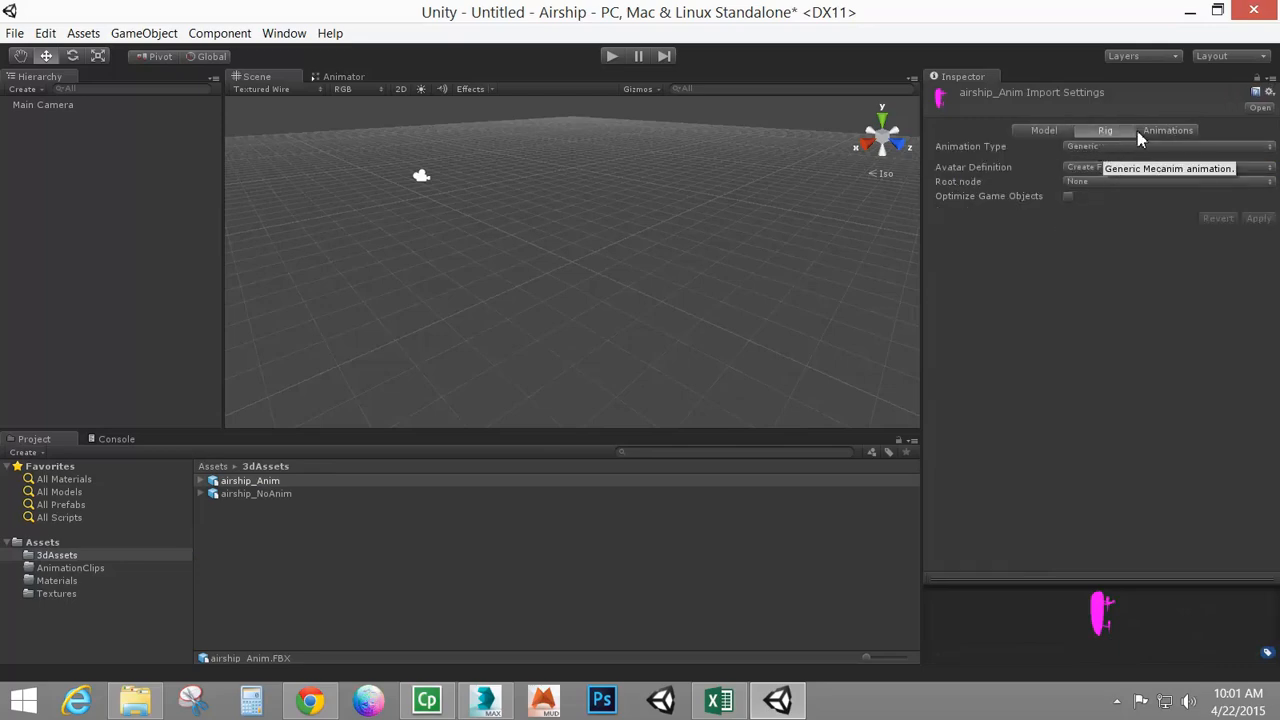
click(1168, 130)
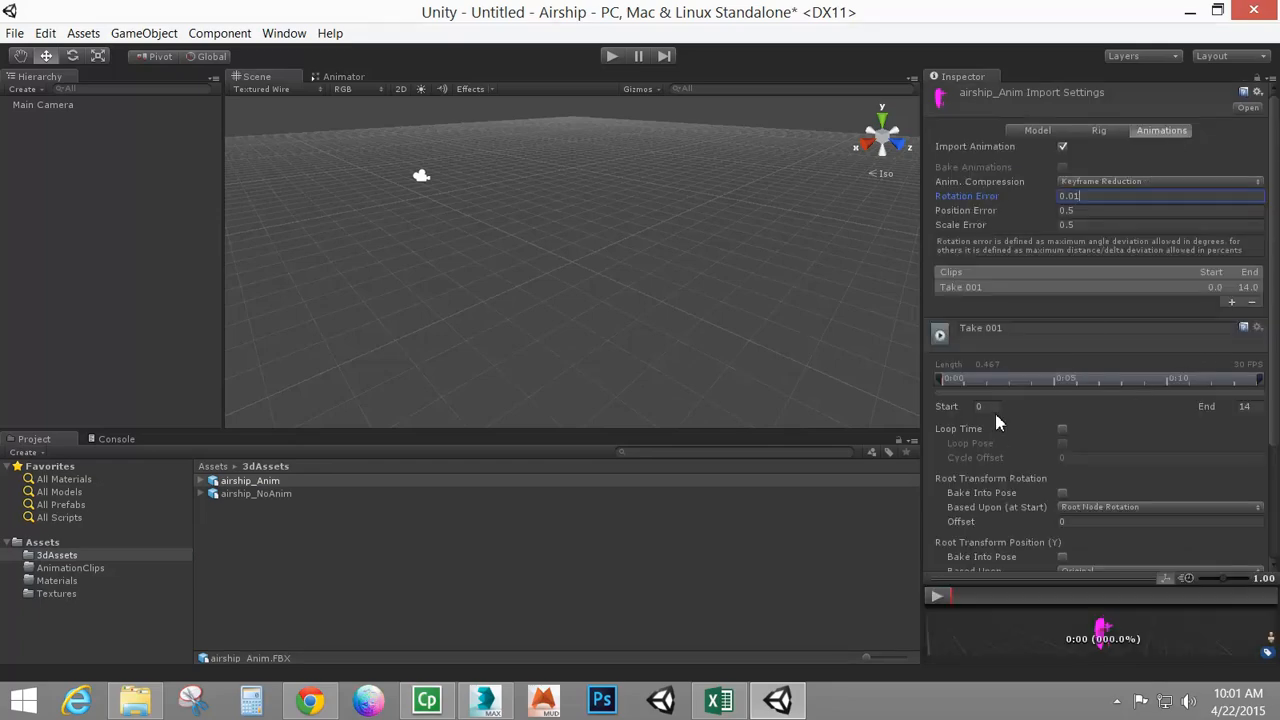
click(1100, 131)
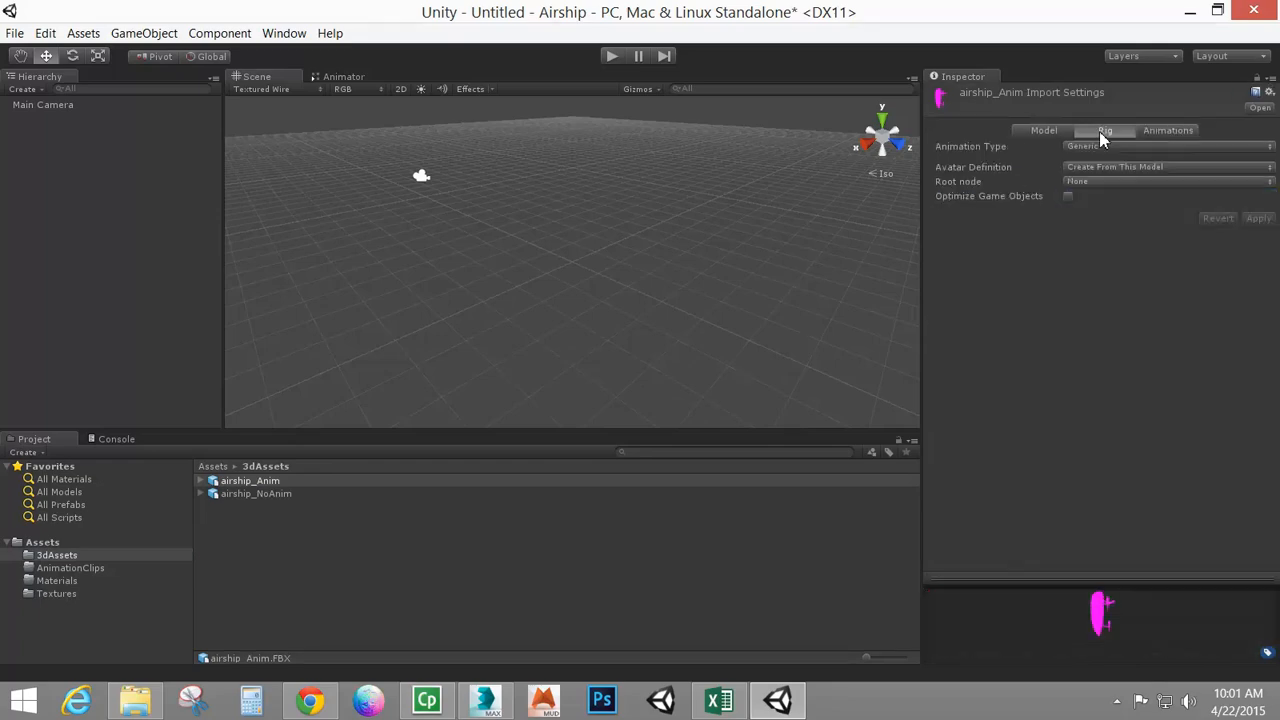
click(1165, 131)
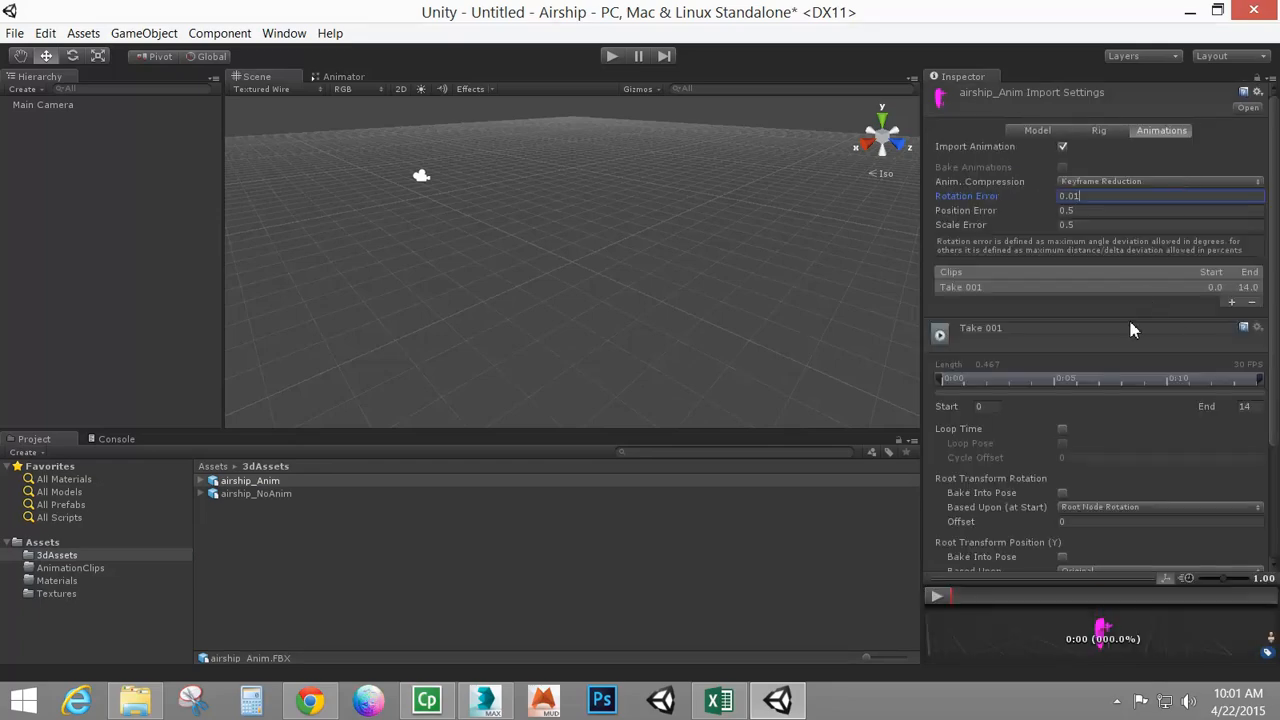
click(270, 498)
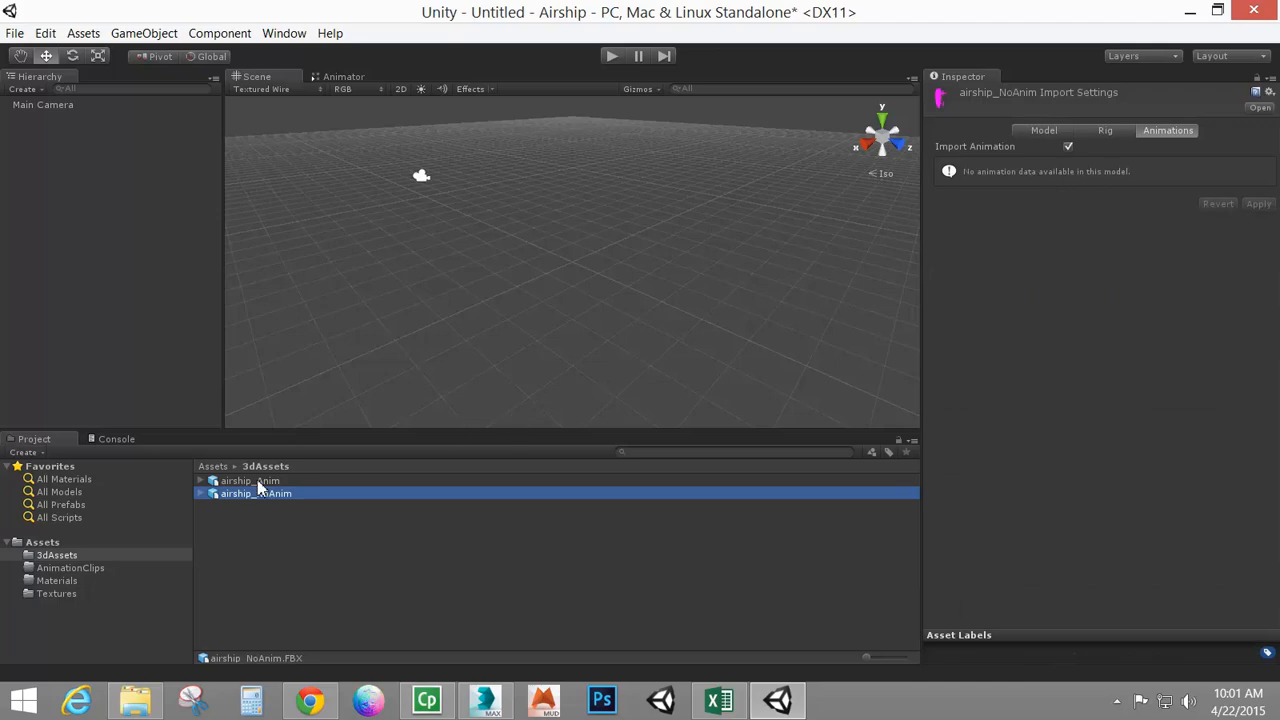
Select the airship_Anim model and rename its Take 001 animation clip to fly
click(230, 484)
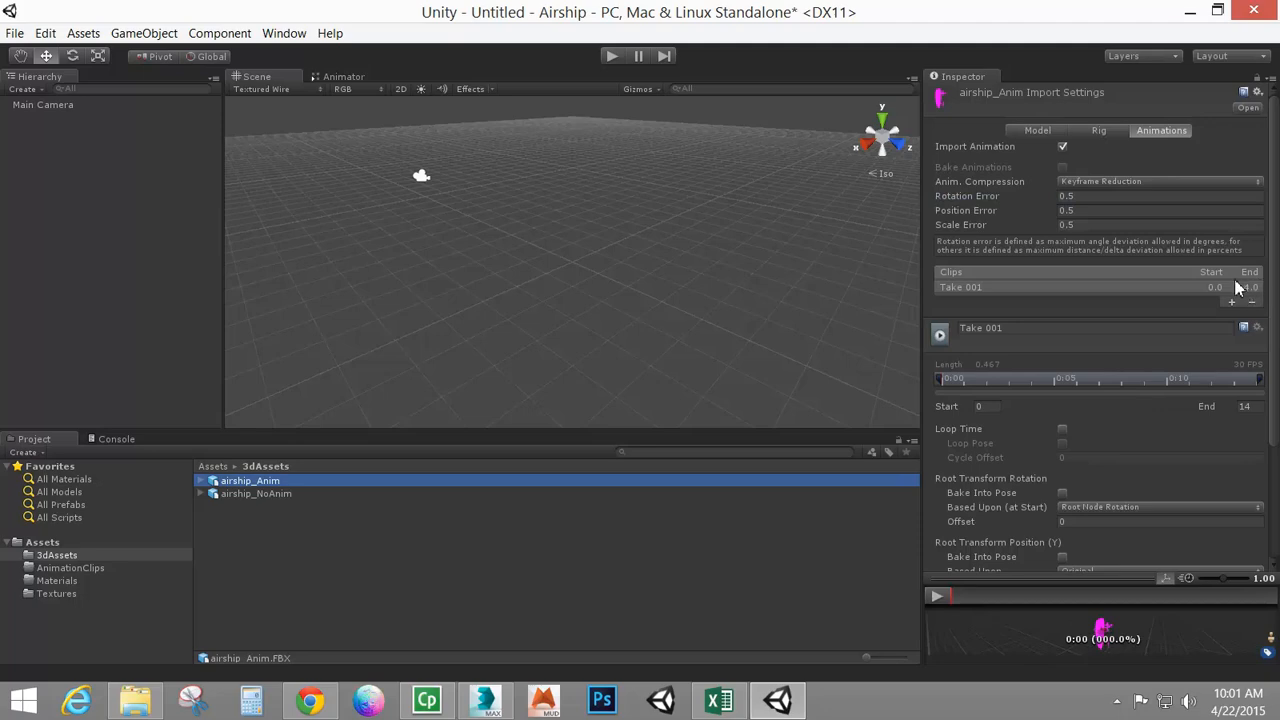
click(1020, 327)
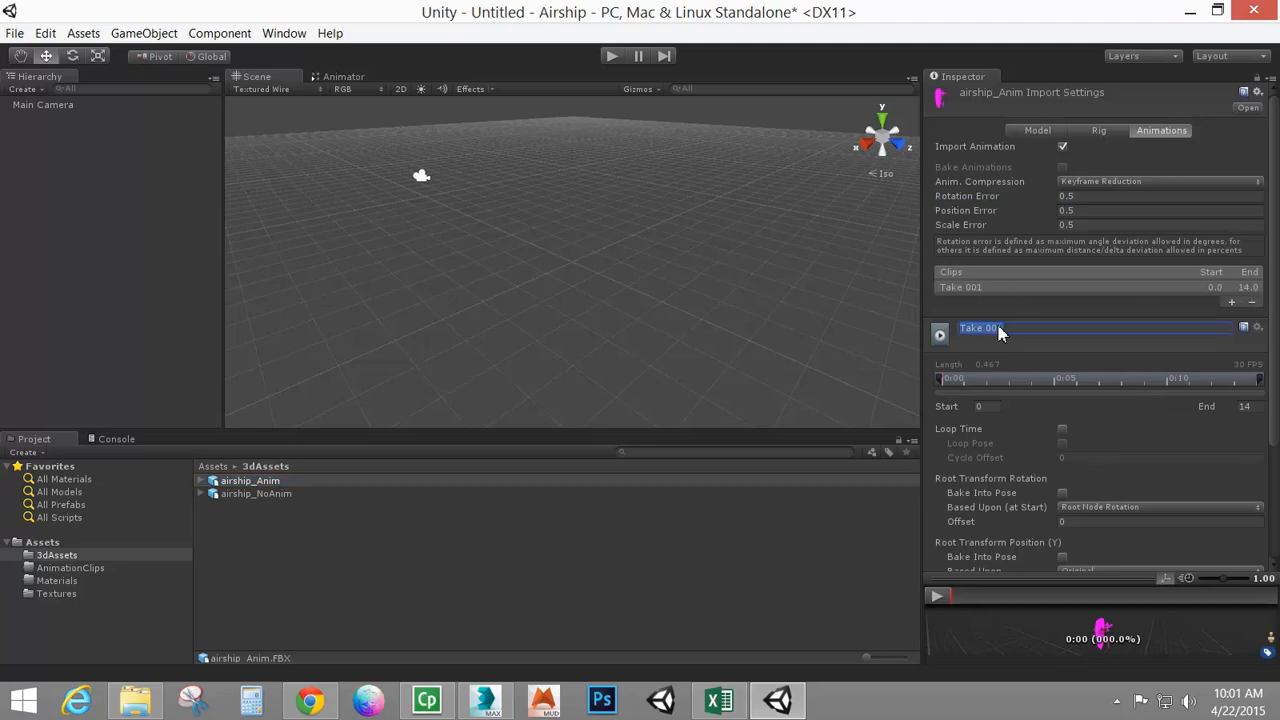
key(Home)
drag(1010, 328, 951, 330)
text(fly)
Add a second clip ending at frame 5 named almostFly, then remove it from the clip list
click(1232, 303)
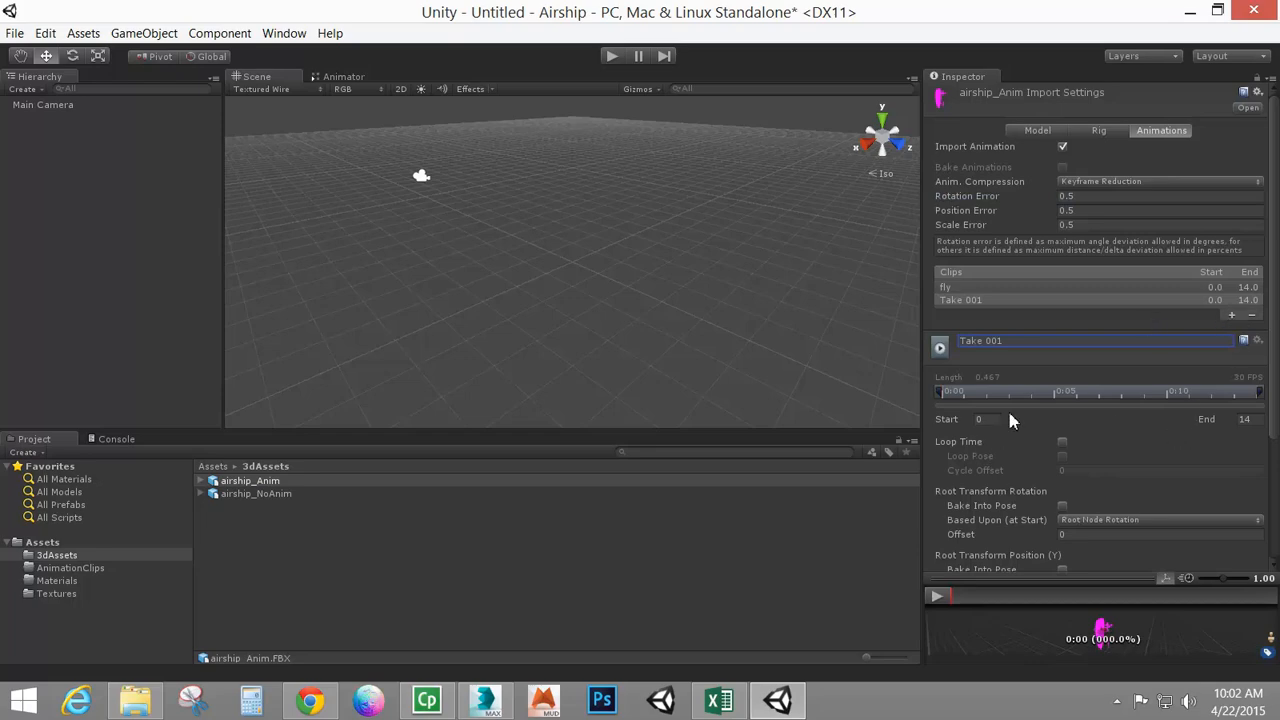
click(1245, 419)
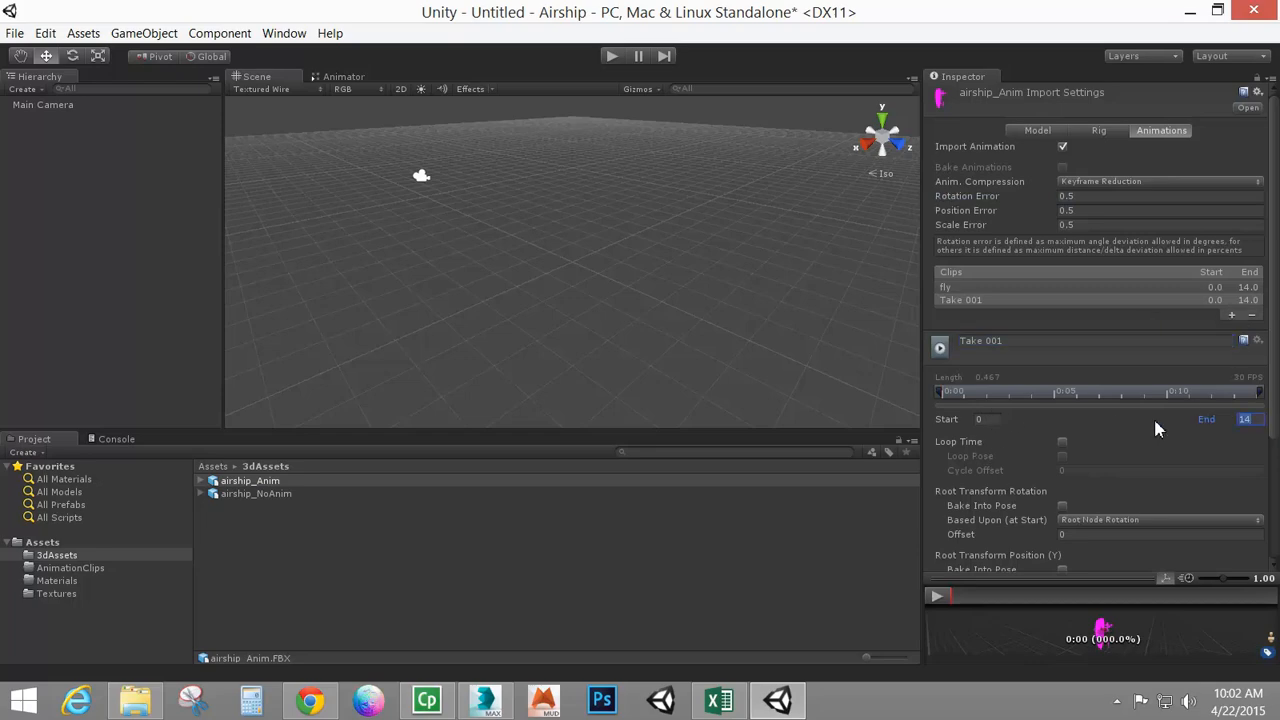
text(5)
click(995, 341)
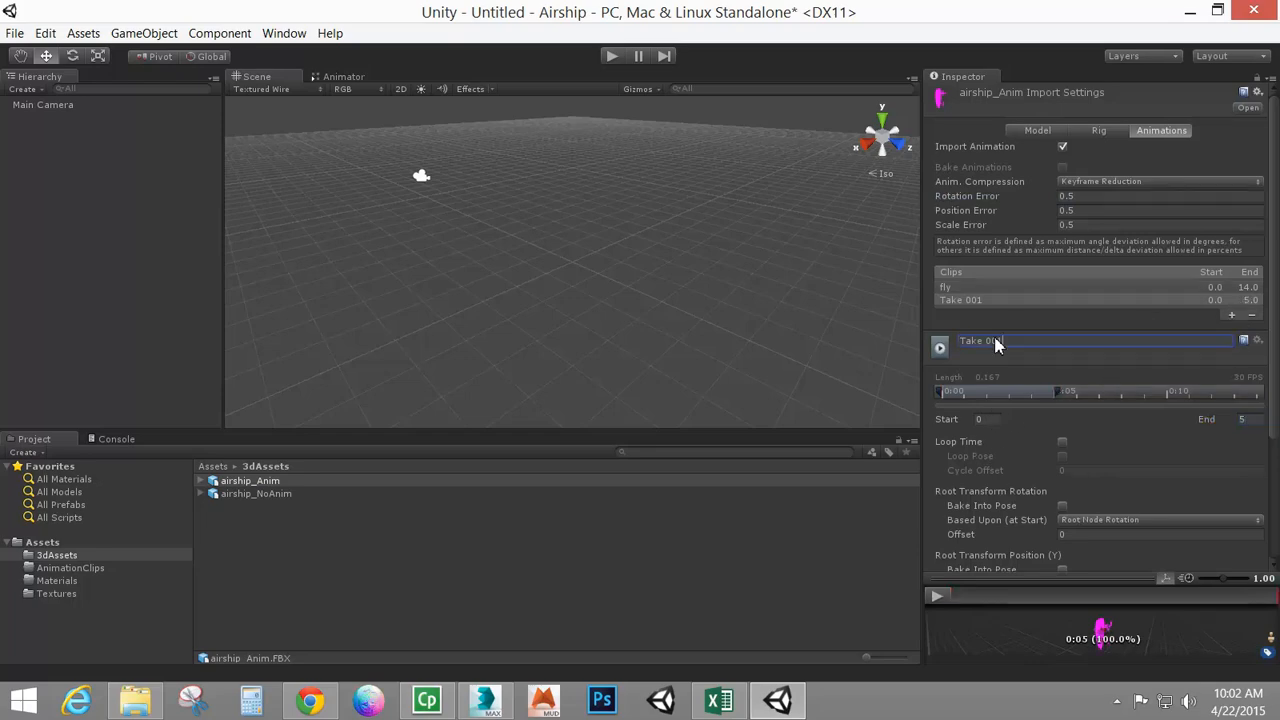
text(almostFly)
click(1252, 315)
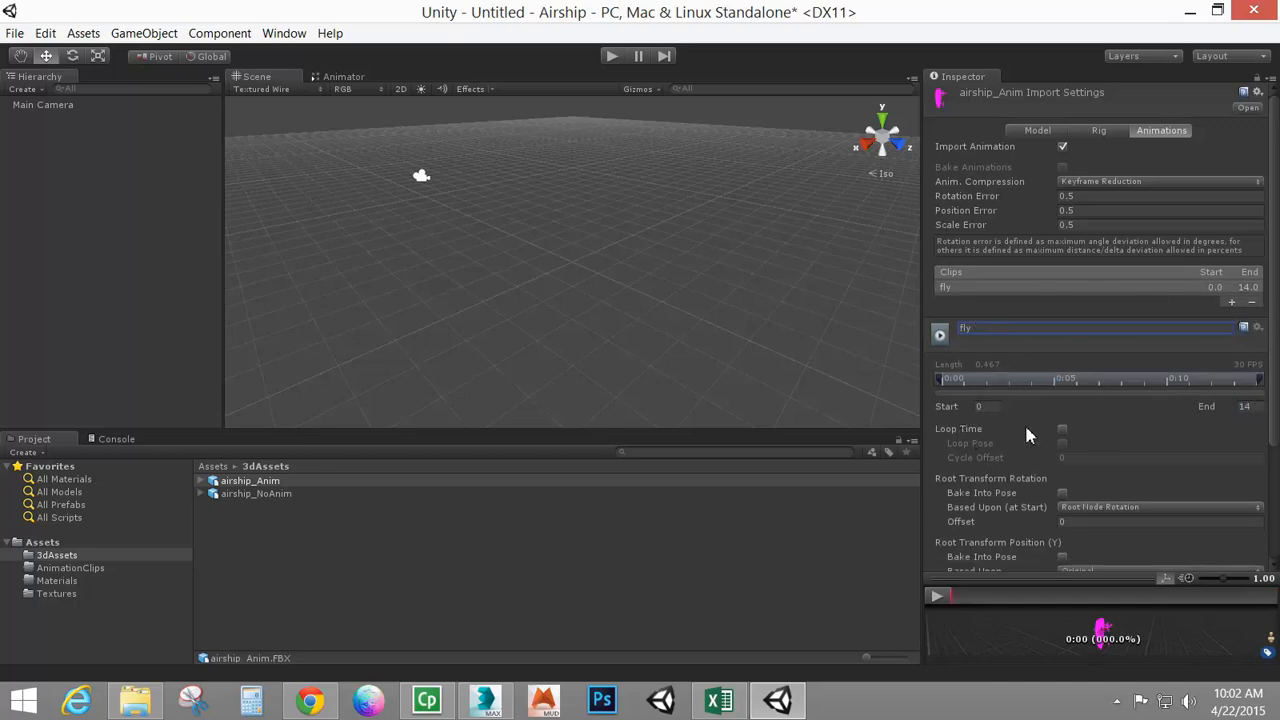
Enable Loop Time on the fly clip and apply the import settings
click(1062, 428)
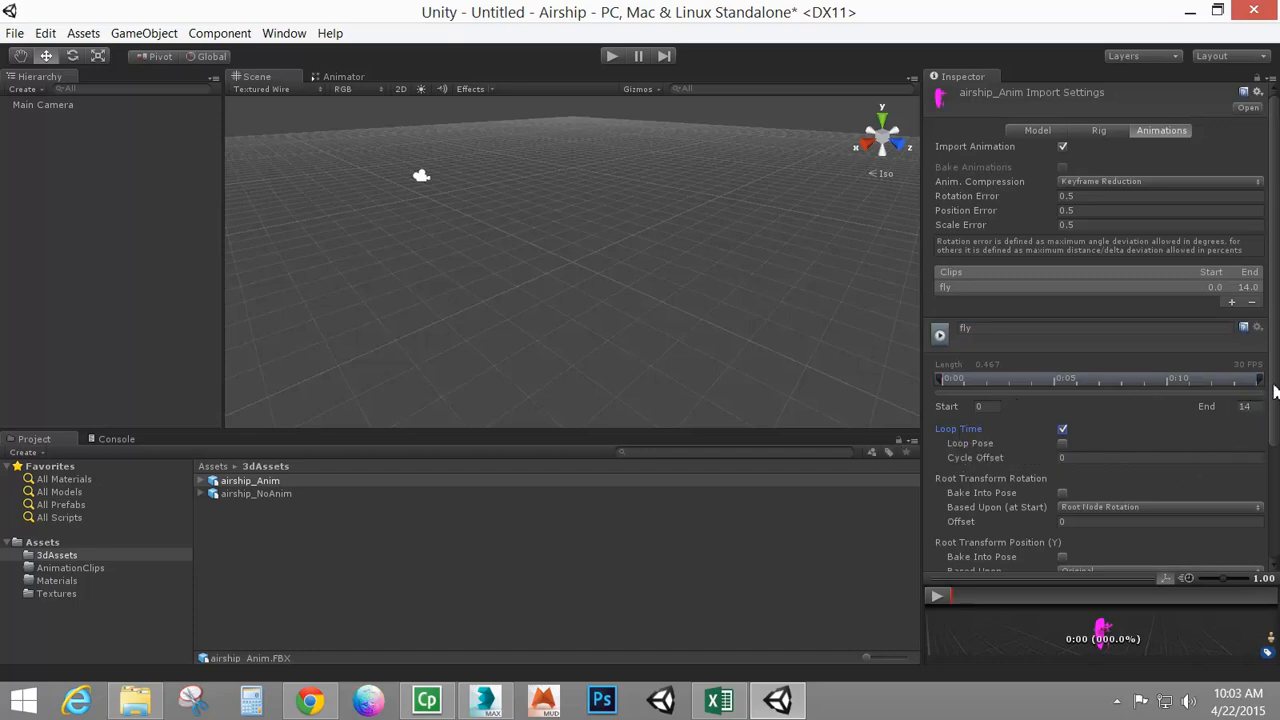
drag(1277, 398, 1277, 513)
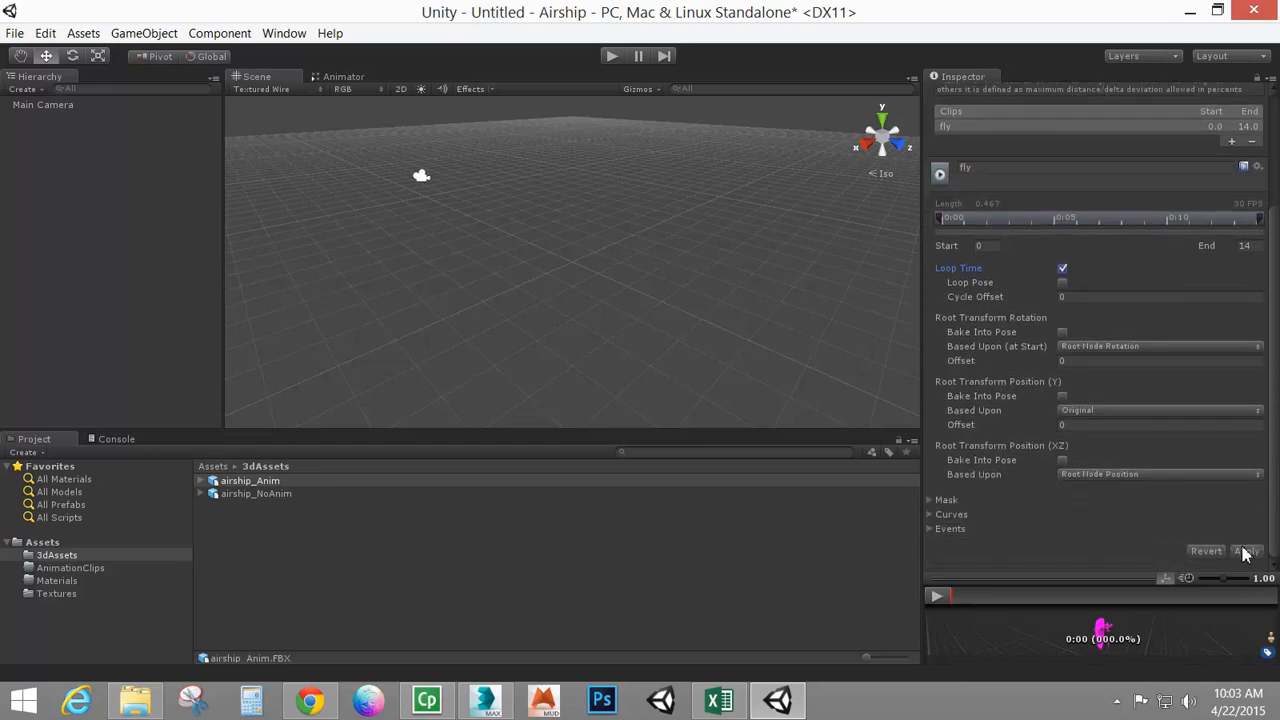
click(1247, 552)
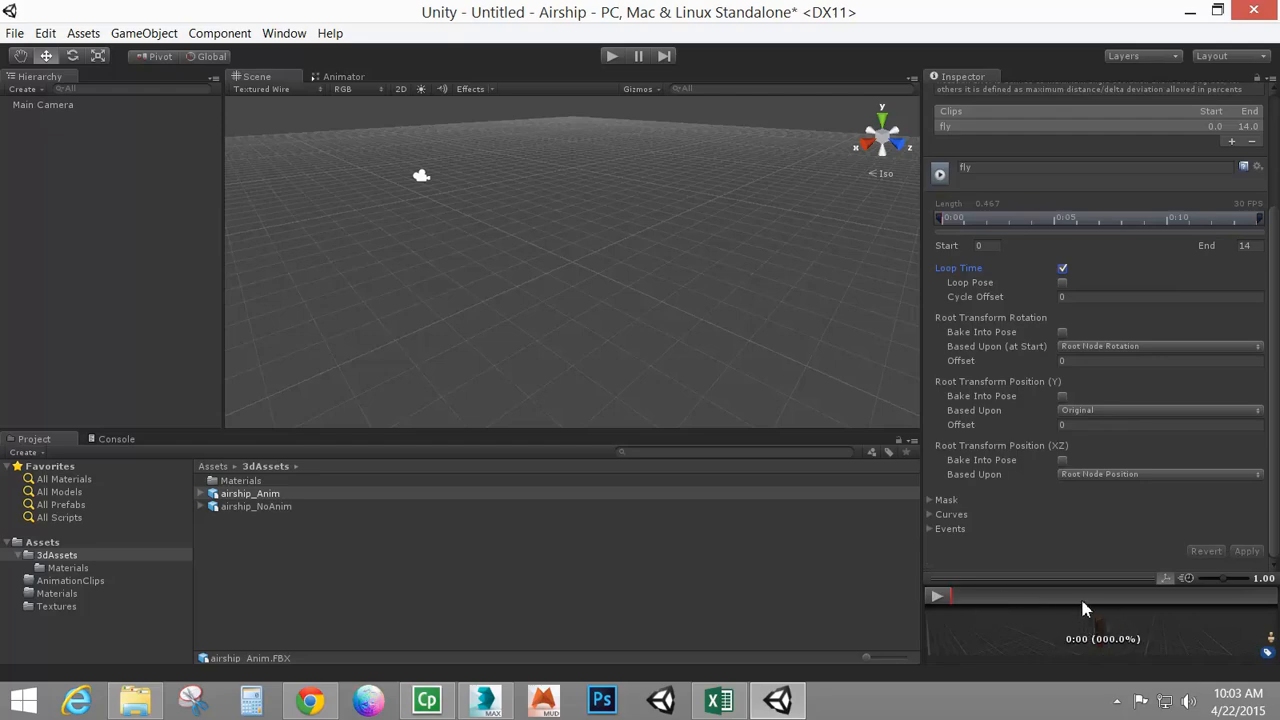
Enlarge the animation preview and play the fly clip to check the motion
drag(1080, 596, 1070, 390)
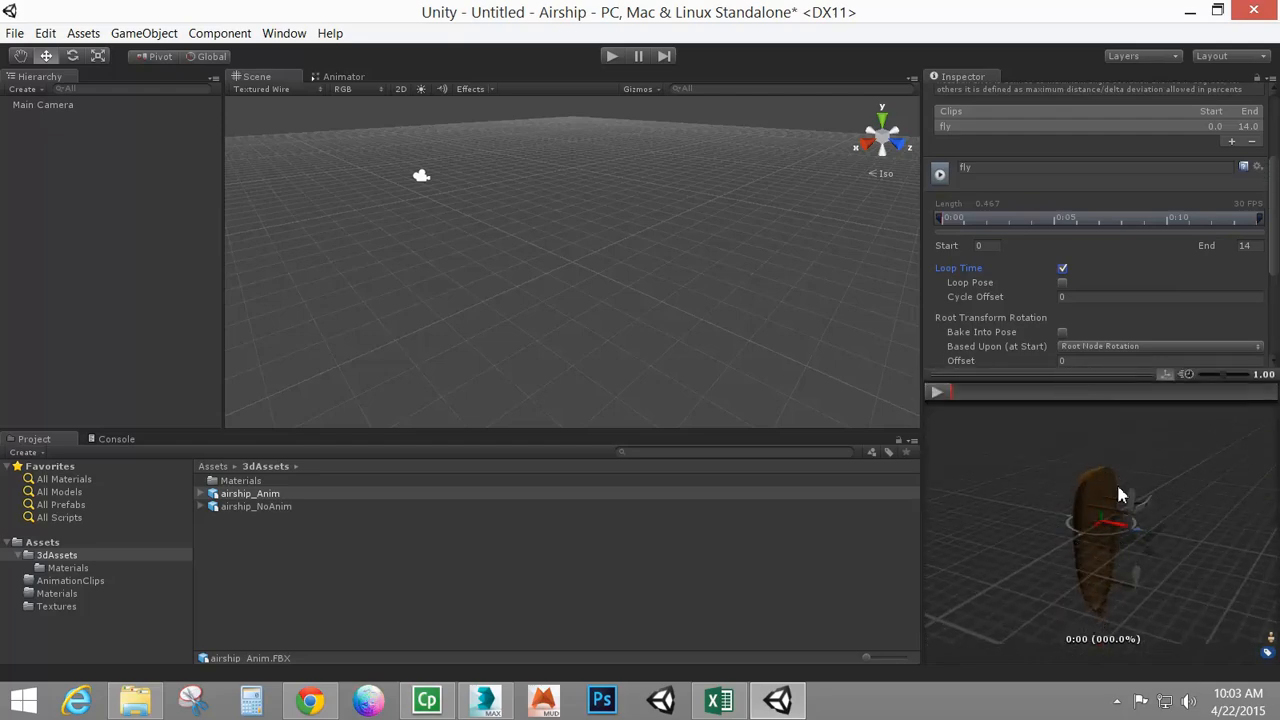
click(940, 397)
click(938, 393)
drag(1273, 192, 1277, 120)
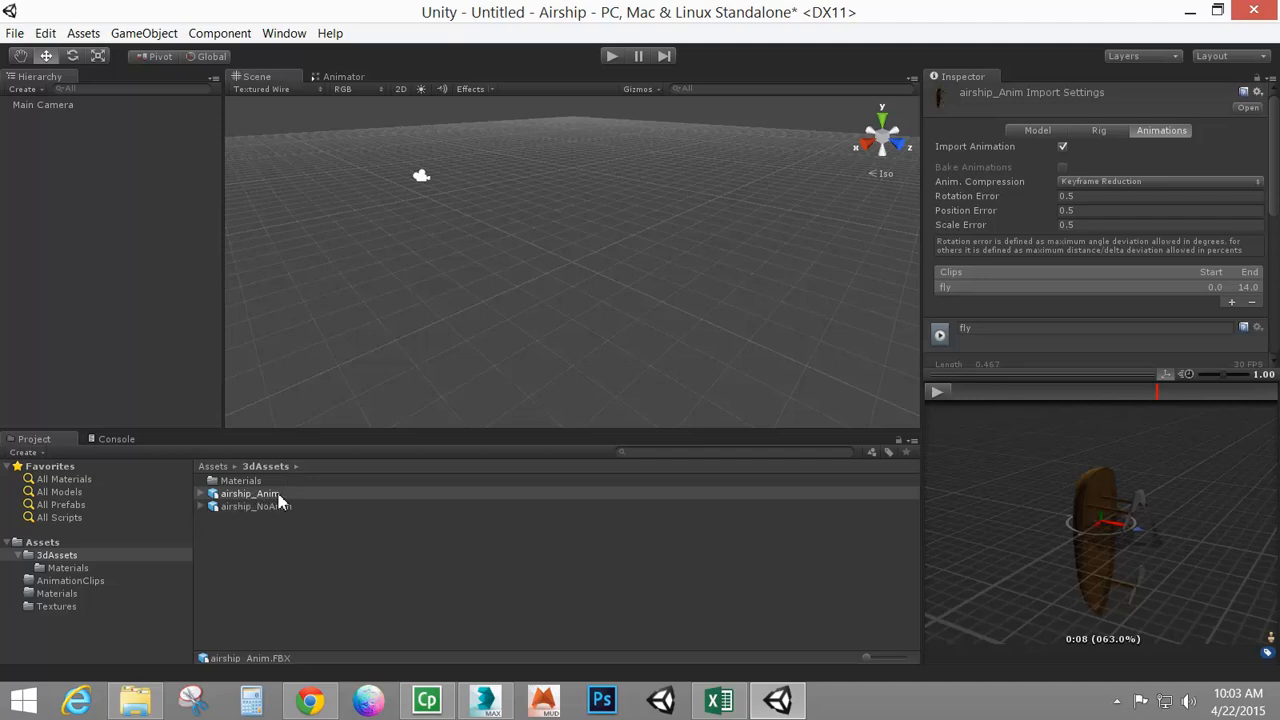
Place the airship_Anim model into the scene and frame it in the view
drag(280, 502, 105, 331)
click(40, 119)
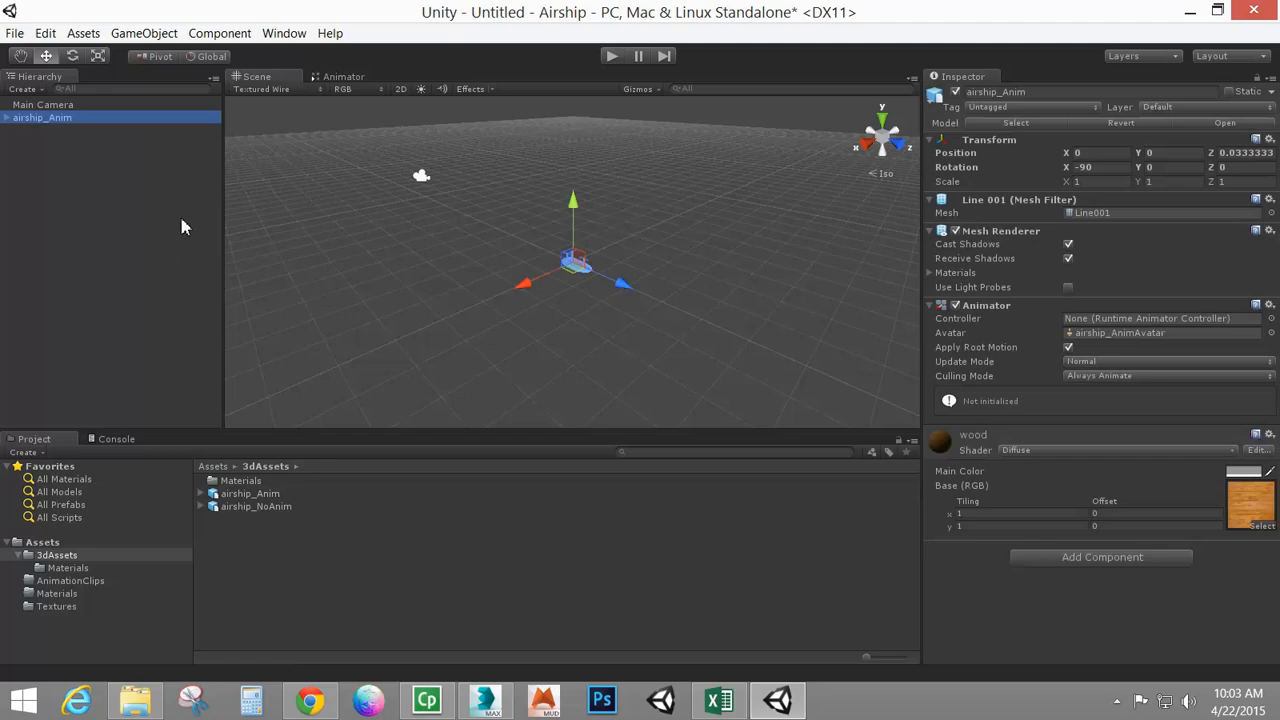
alt+right_drag(658, 283, 614, 291)
key(f)
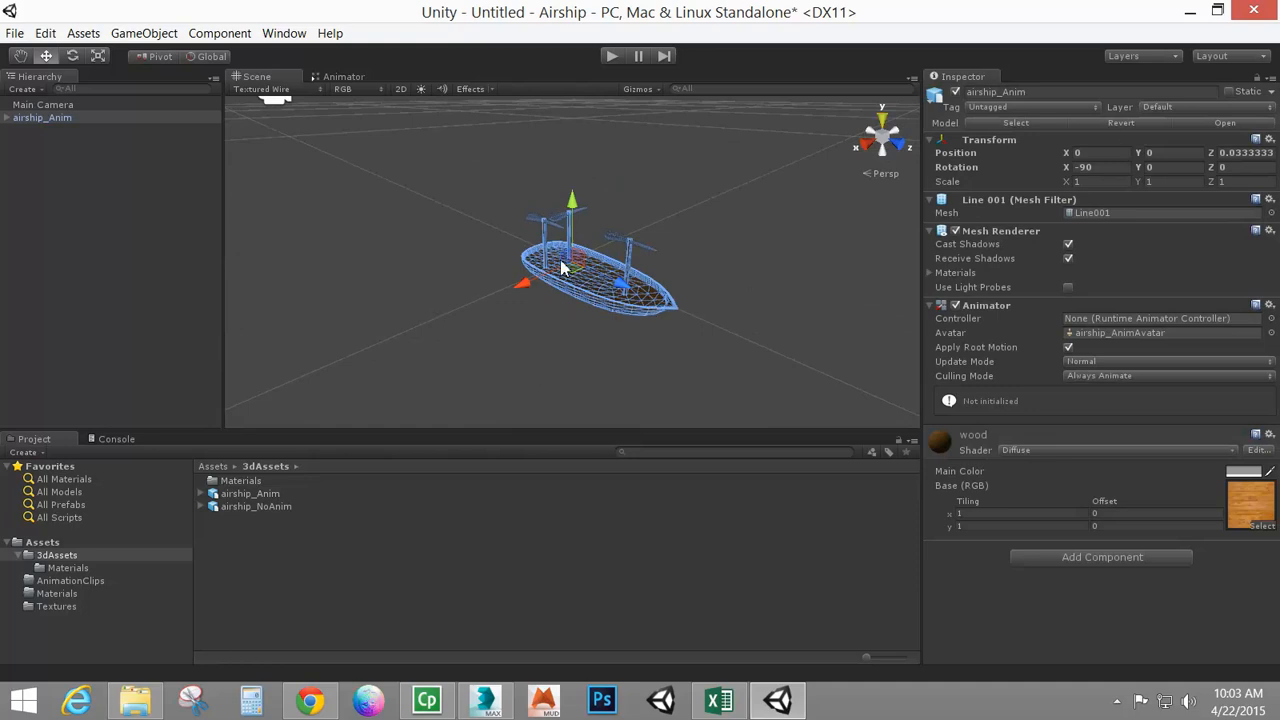
Set the airship_Anim model's Scale Factor to 1 and apply the import settings
click(264, 493)
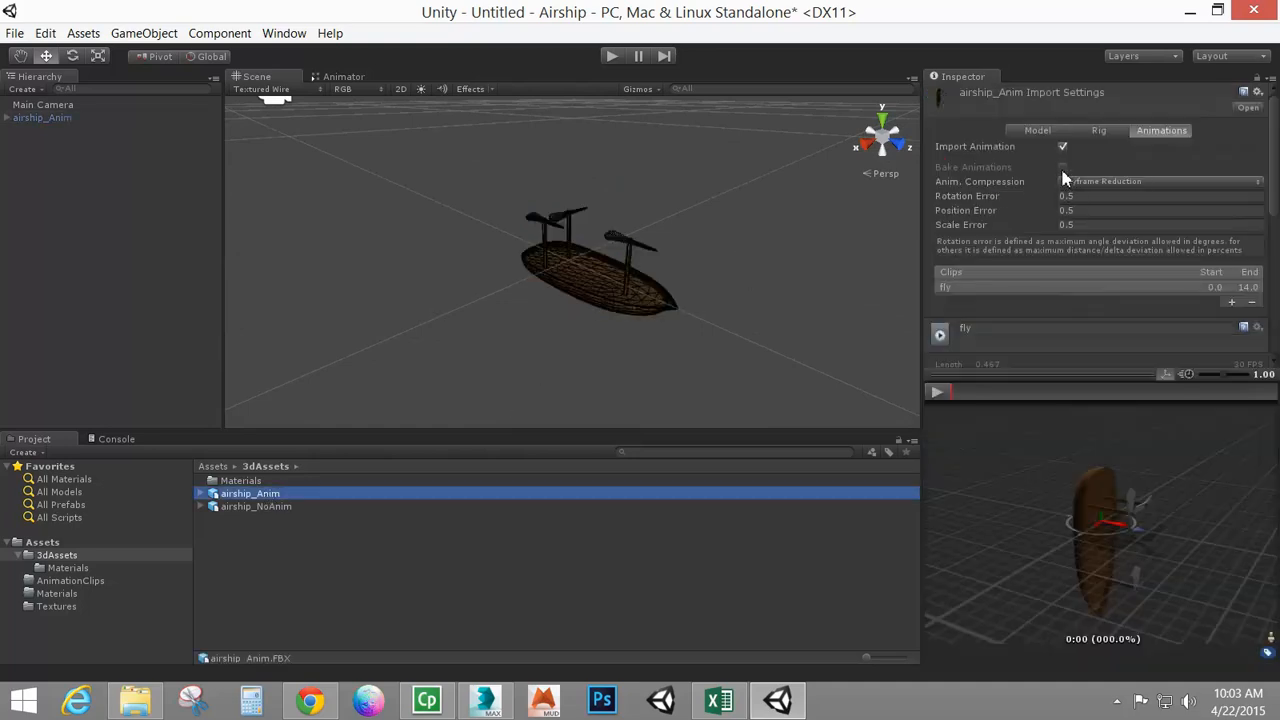
click(1050, 134)
click(1095, 166)
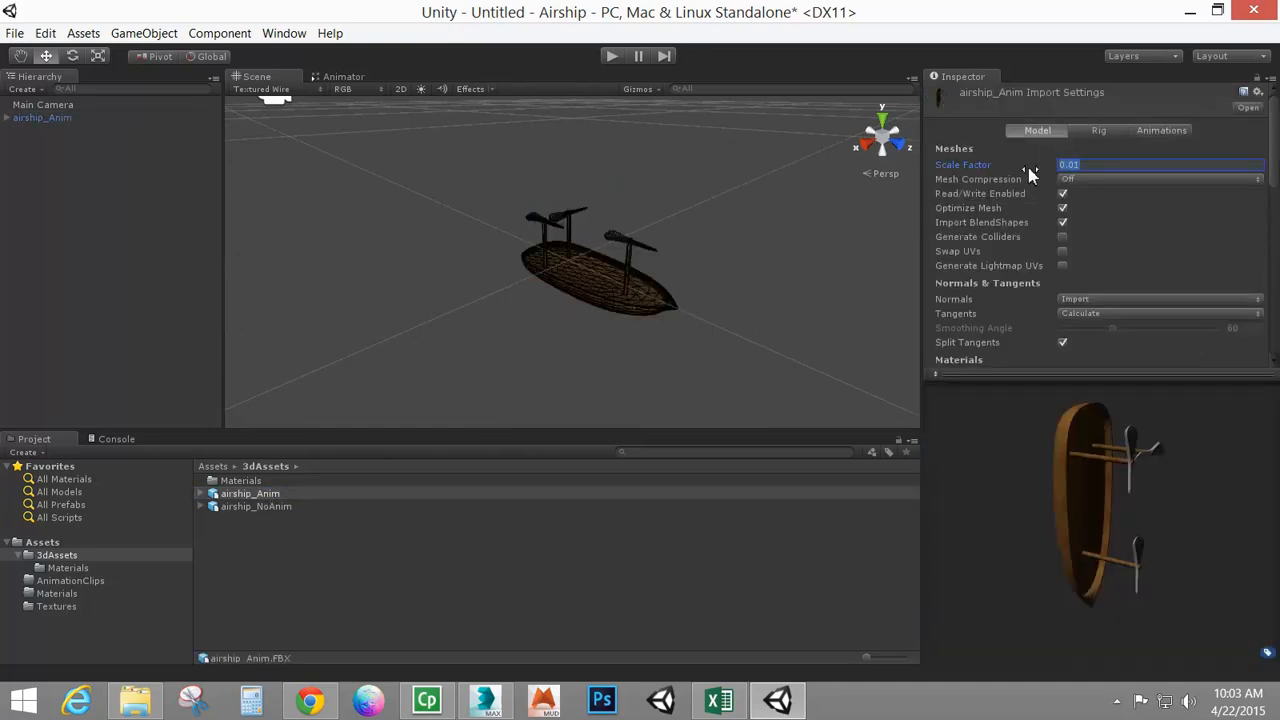
text(1)
drag(1274, 168, 1274, 212)
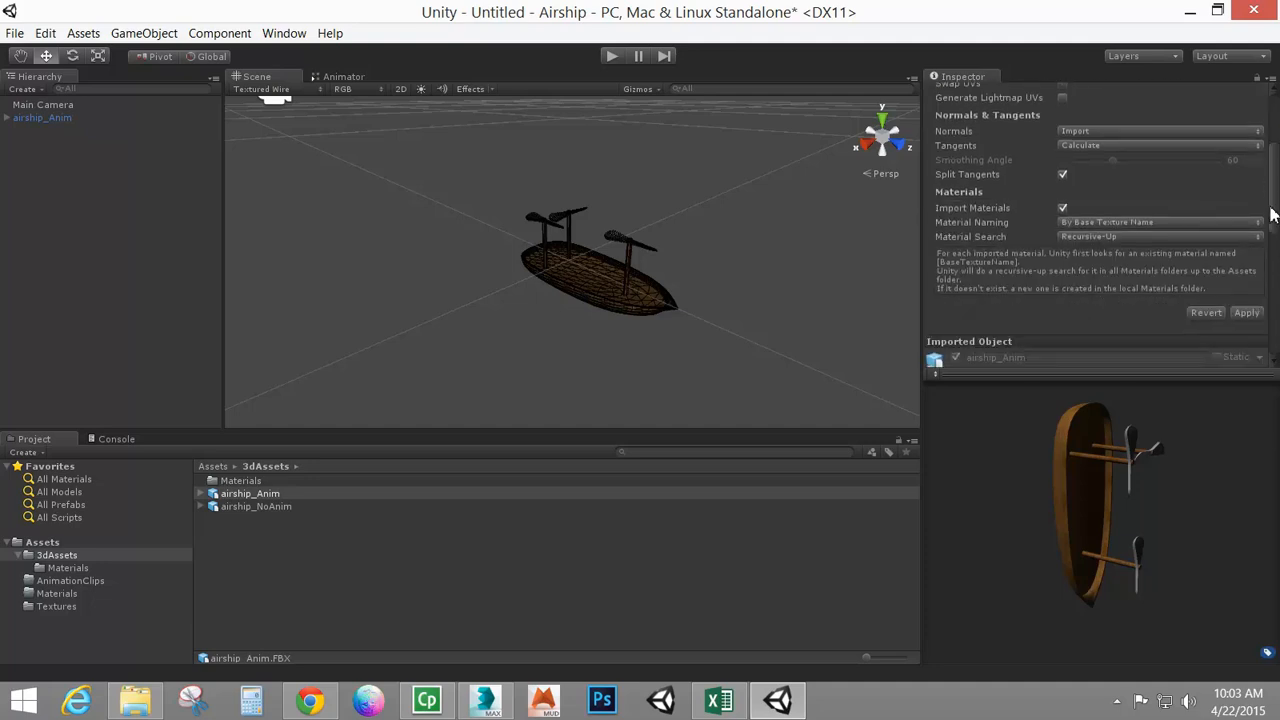
drag(1183, 376, 1183, 627)
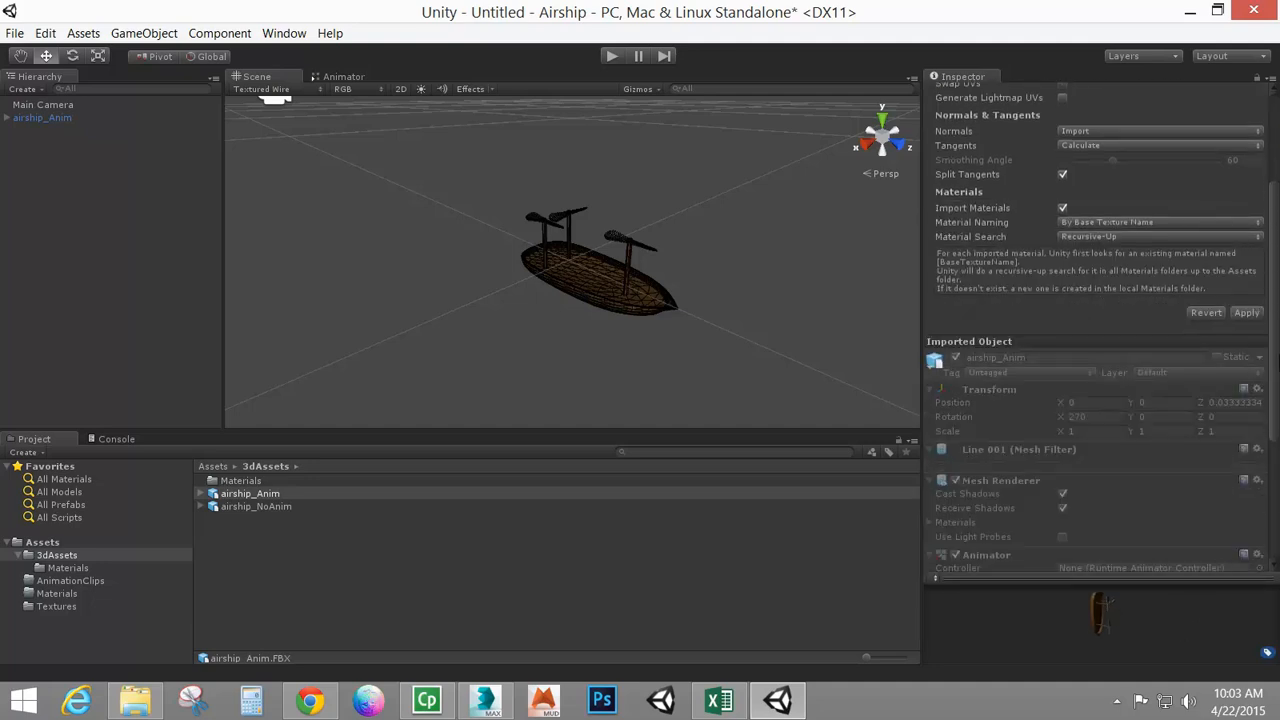
click(1246, 313)
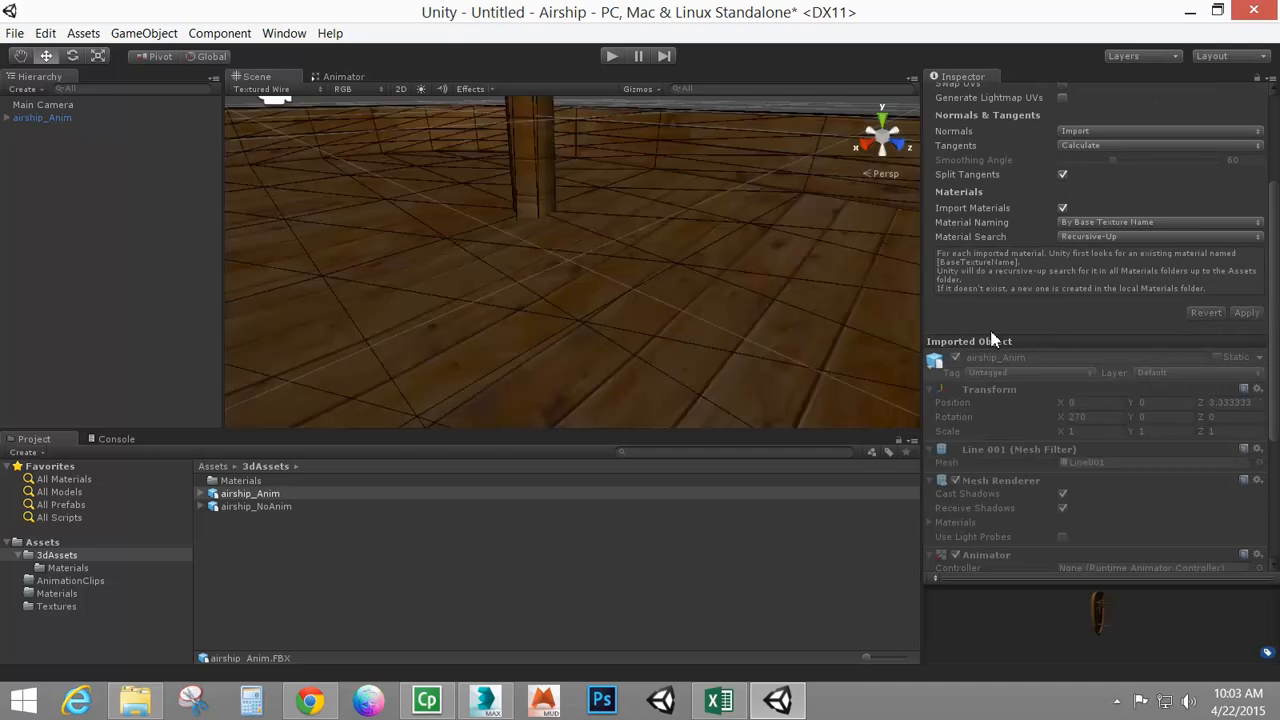
Switch the scene view's draw mode to Textured
alt+right_drag(667, 238, 597, 263)
alt+drag(597, 263, 560, 282)
click(296, 92)
click(297, 107)
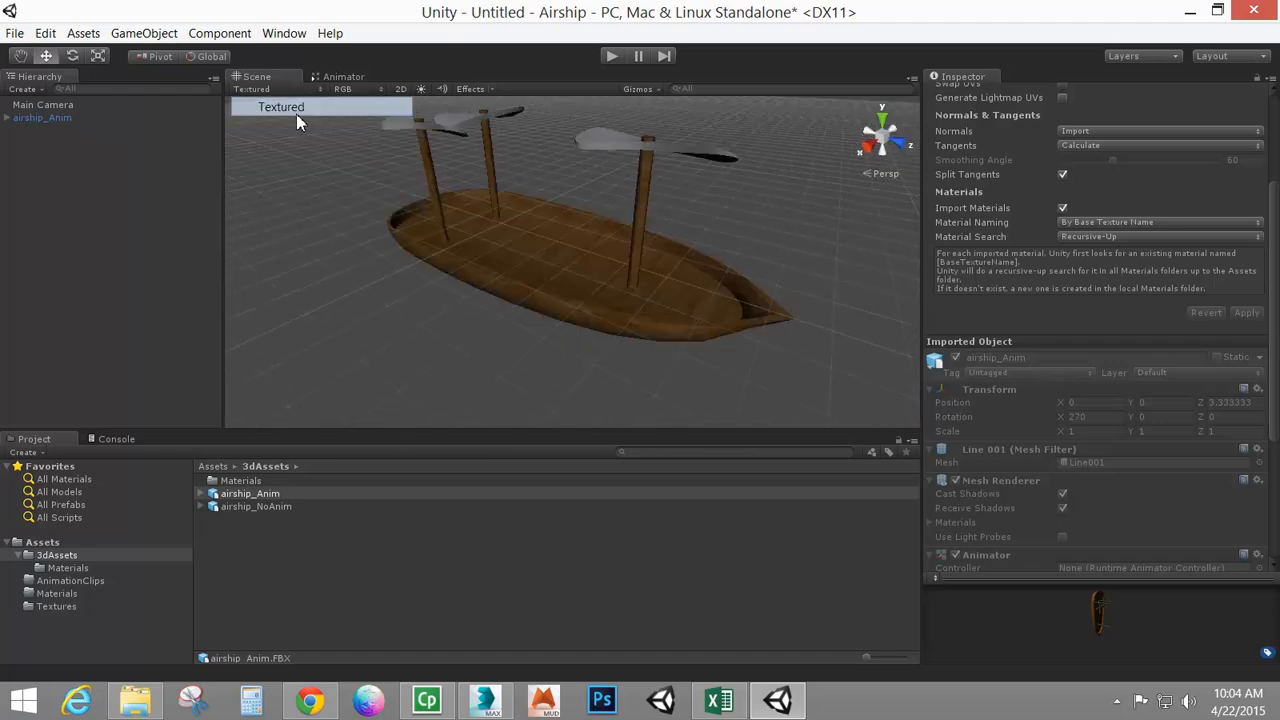
Add an Animation component to the airship in the scene
click(510, 233)
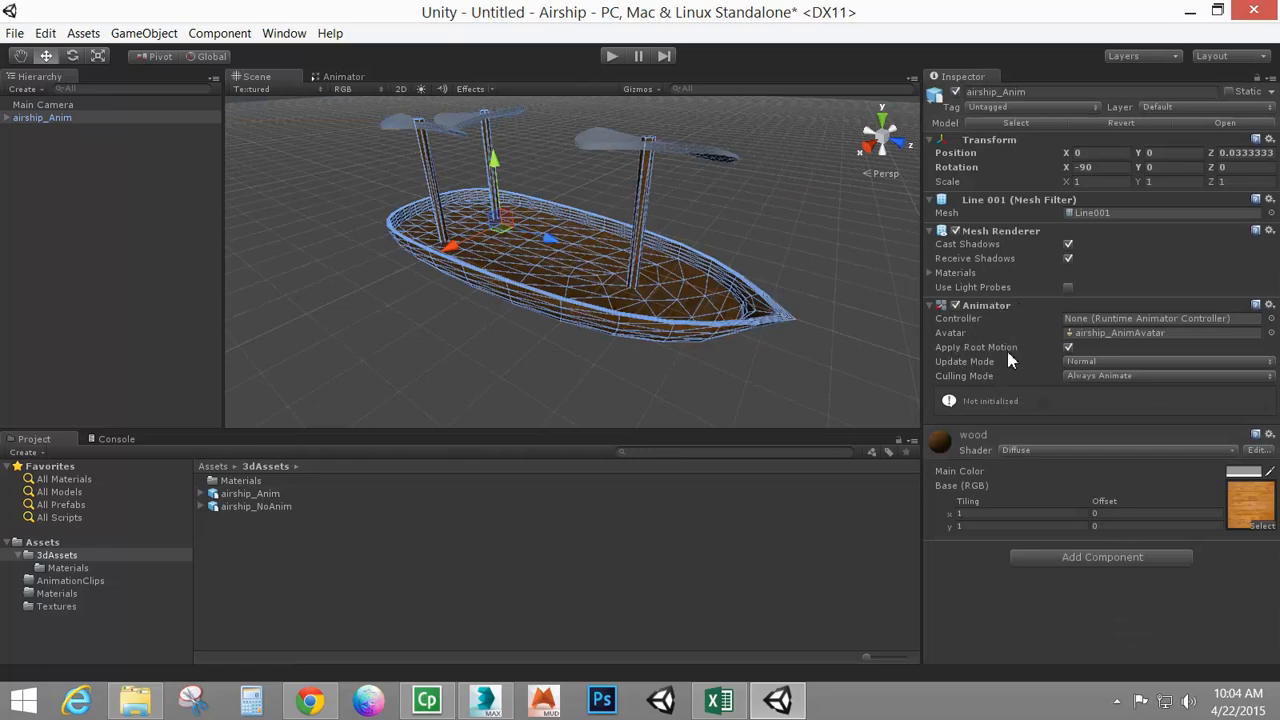
click(220, 35)
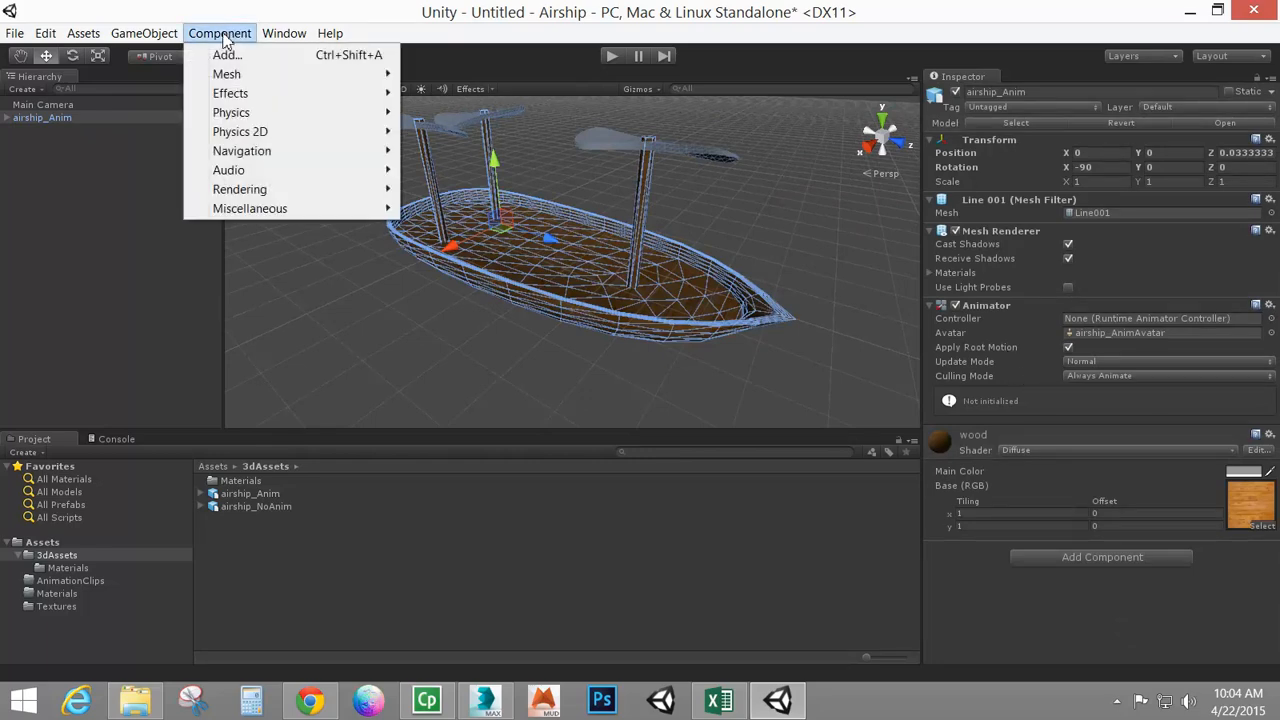
mouse_move(330, 210)
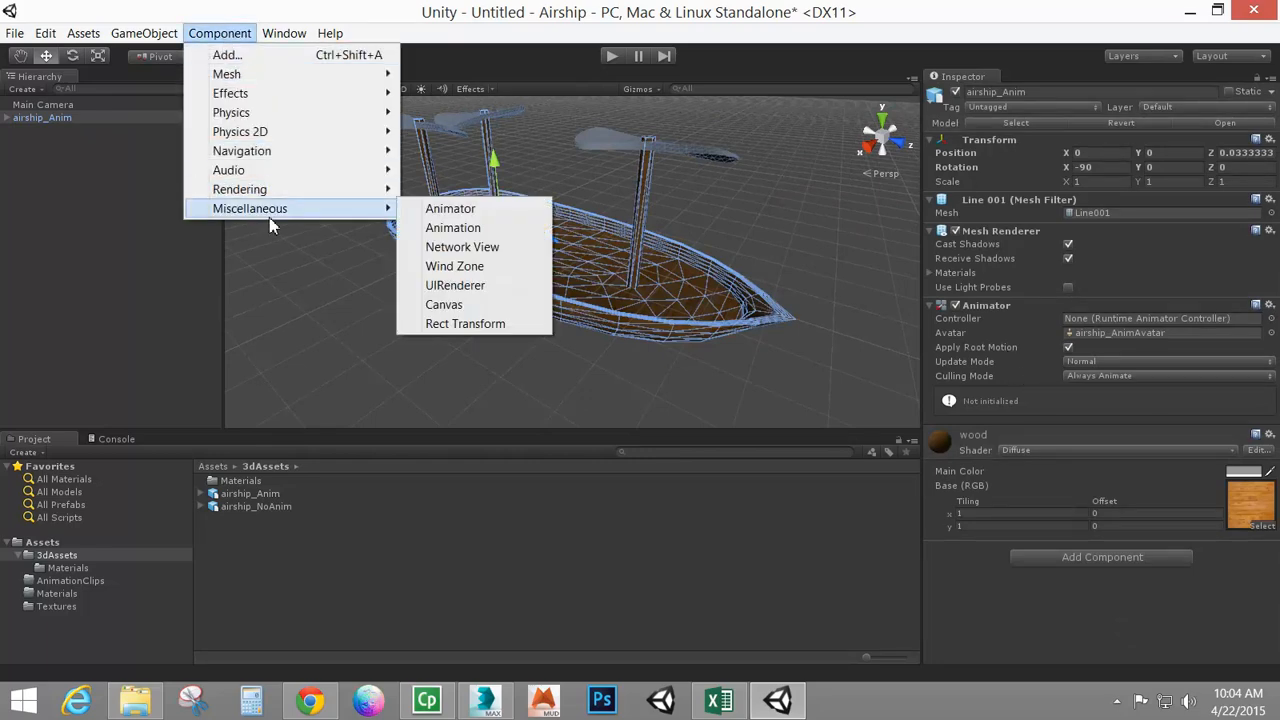
click(463, 228)
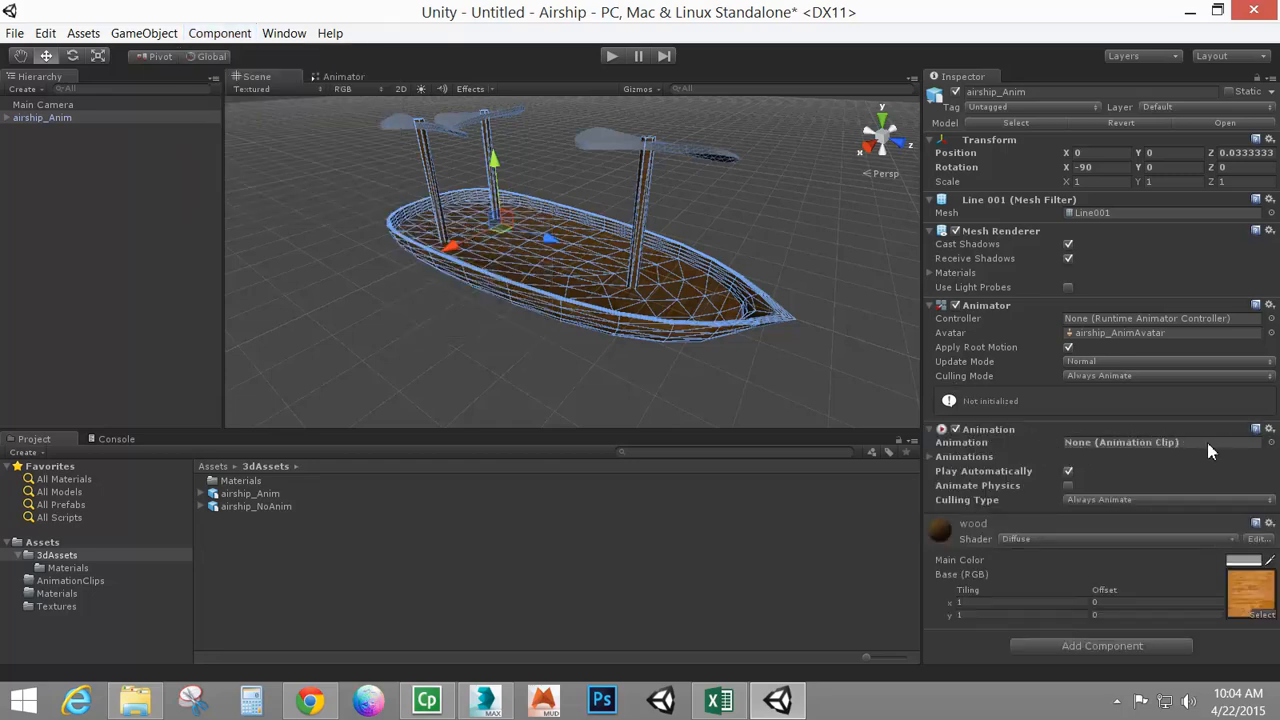
Try to move the fly animation clip into the AnimationClips folder
click(203, 494)
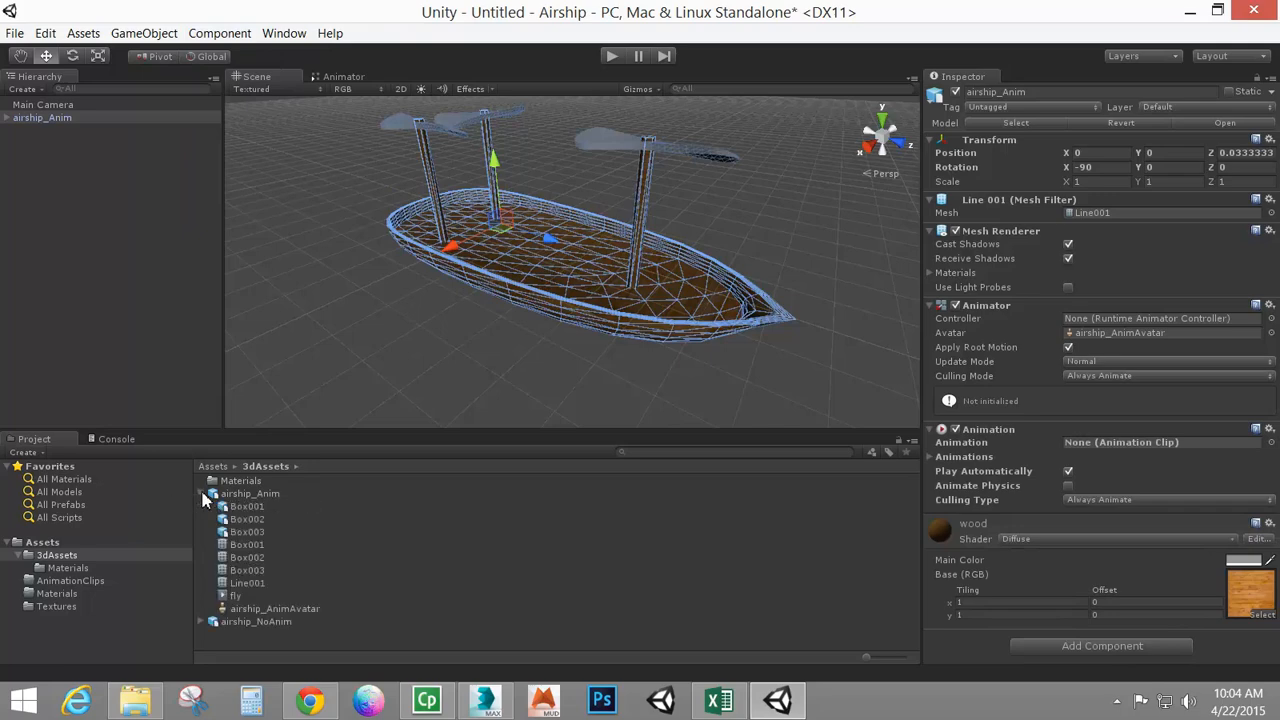
click(236, 597)
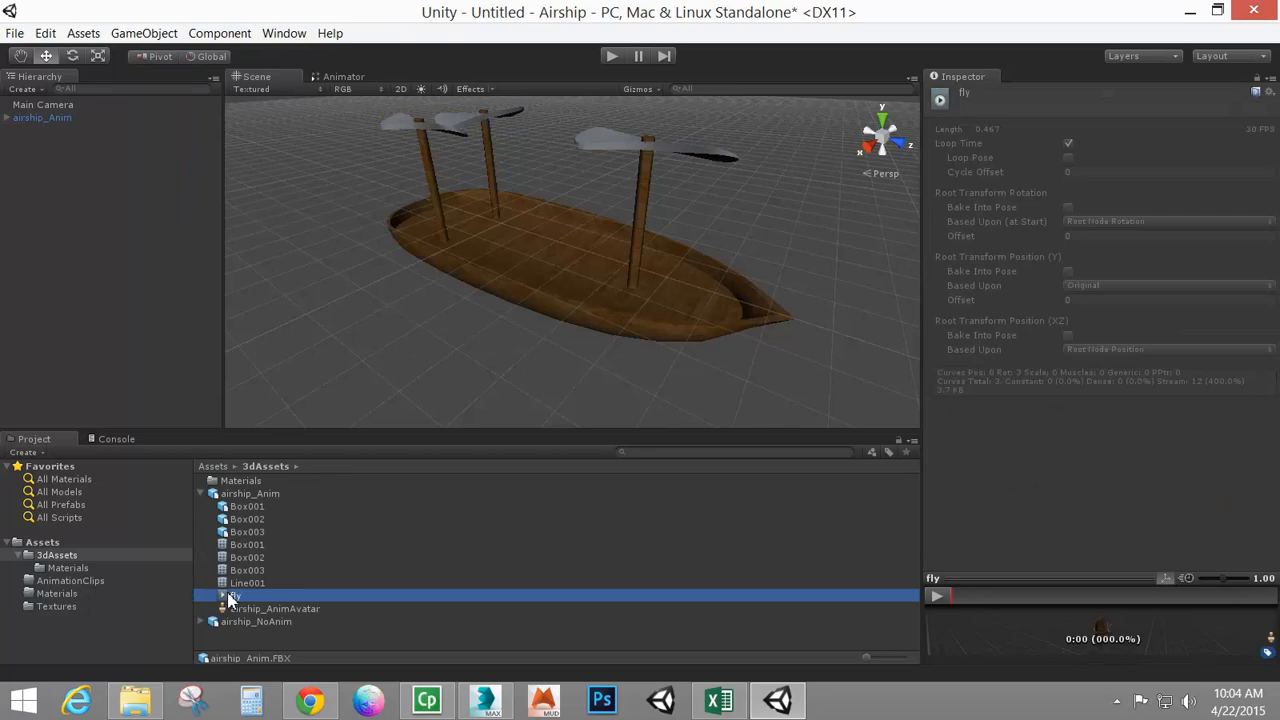
drag(228, 598, 99, 581)
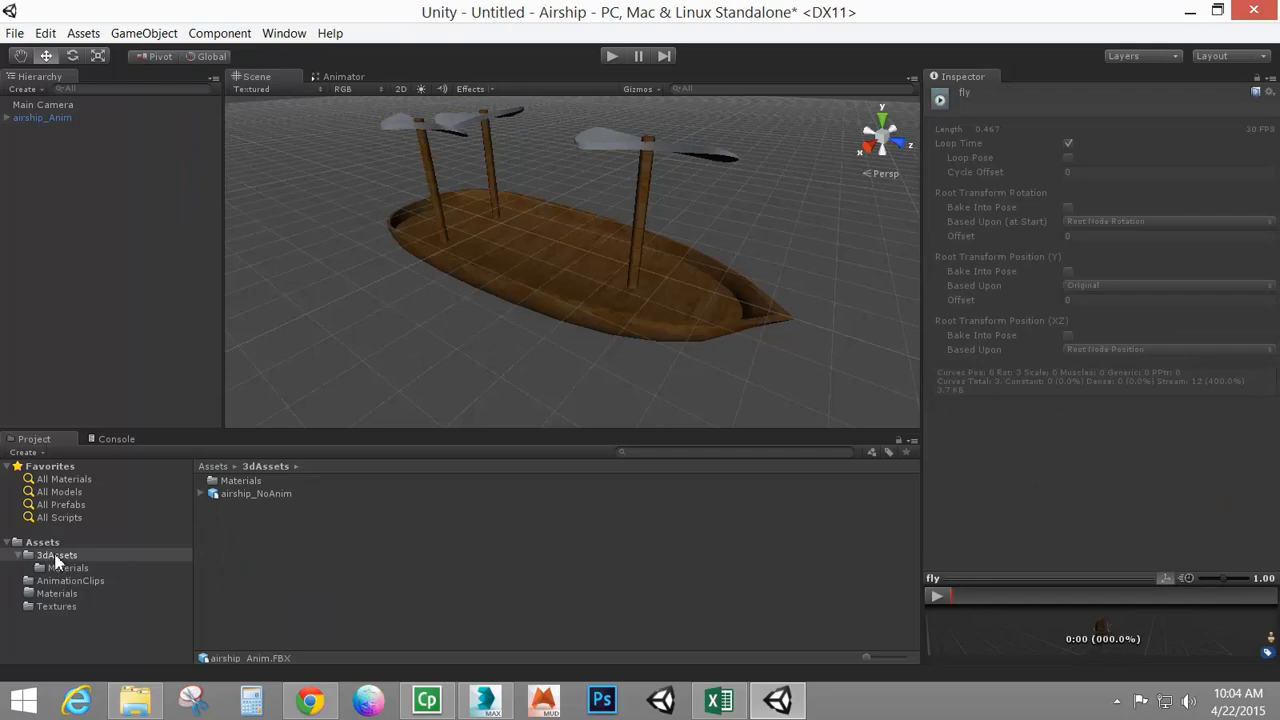
click(60, 581)
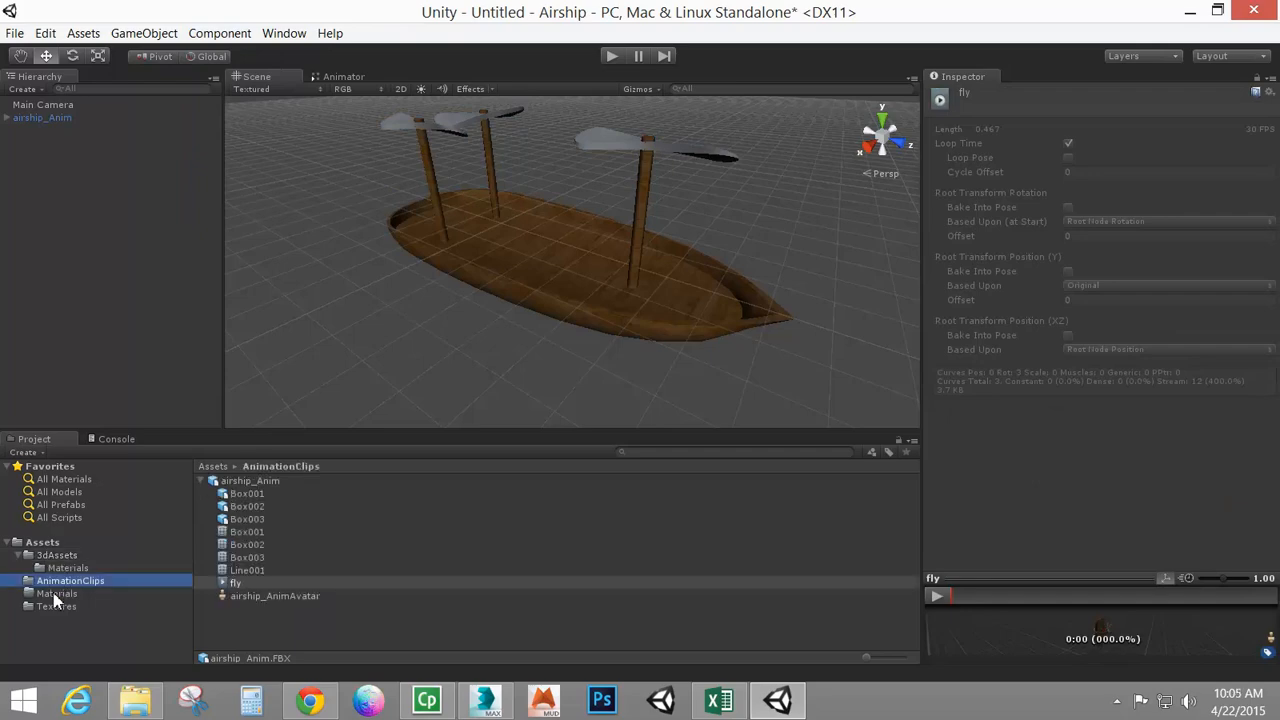
Move the airship_Anim model back into the 3dAssets folder
click(57, 594)
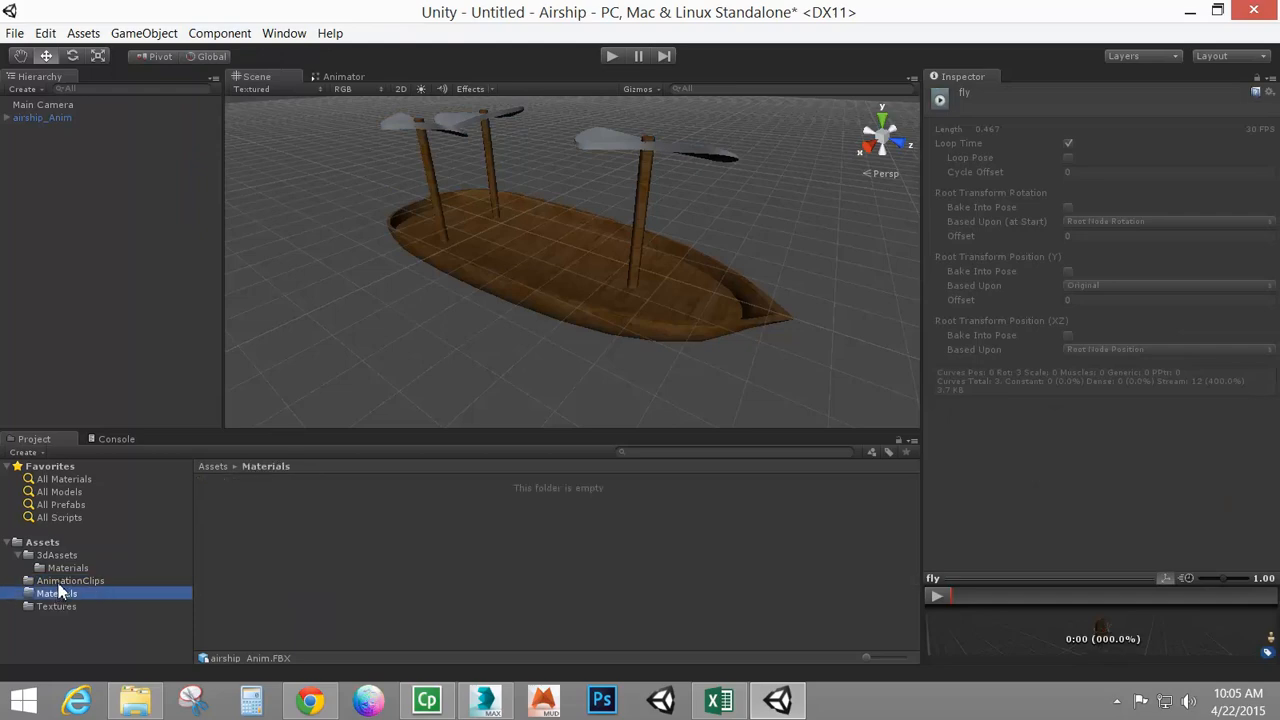
click(60, 582)
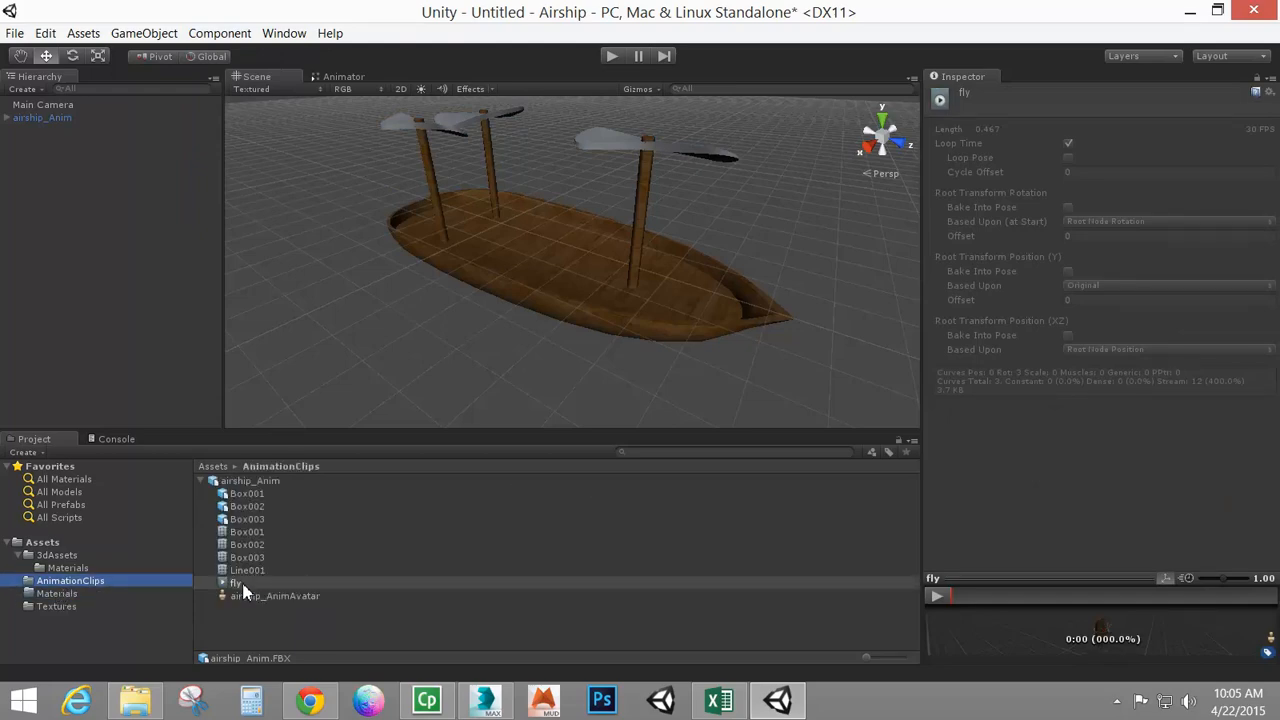
click(57, 555)
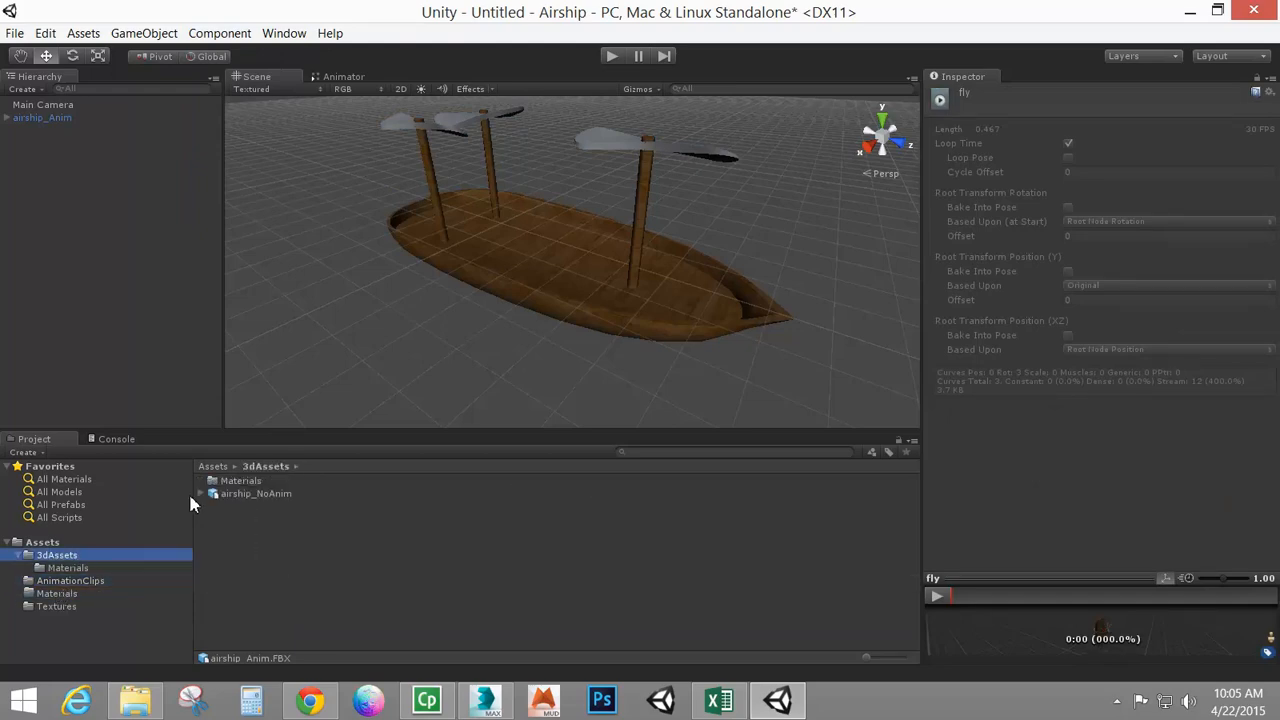
click(60, 582)
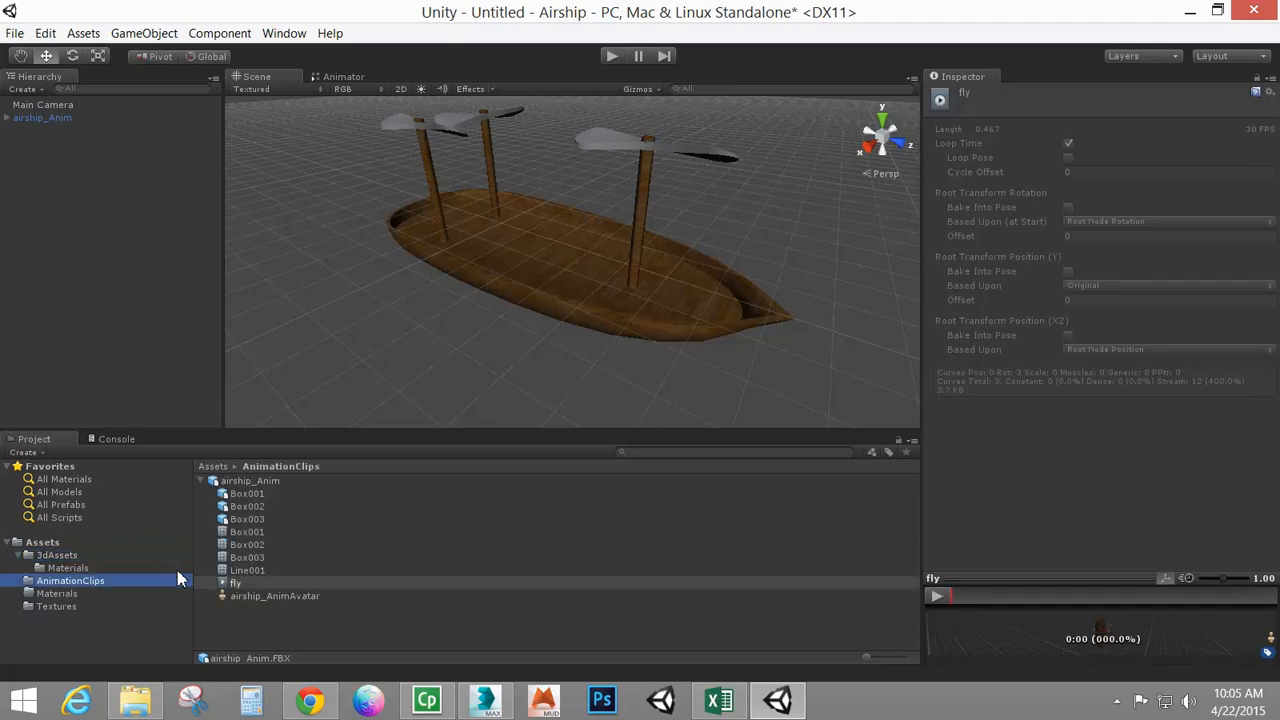
drag(226, 583, 108, 569)
click(57, 556)
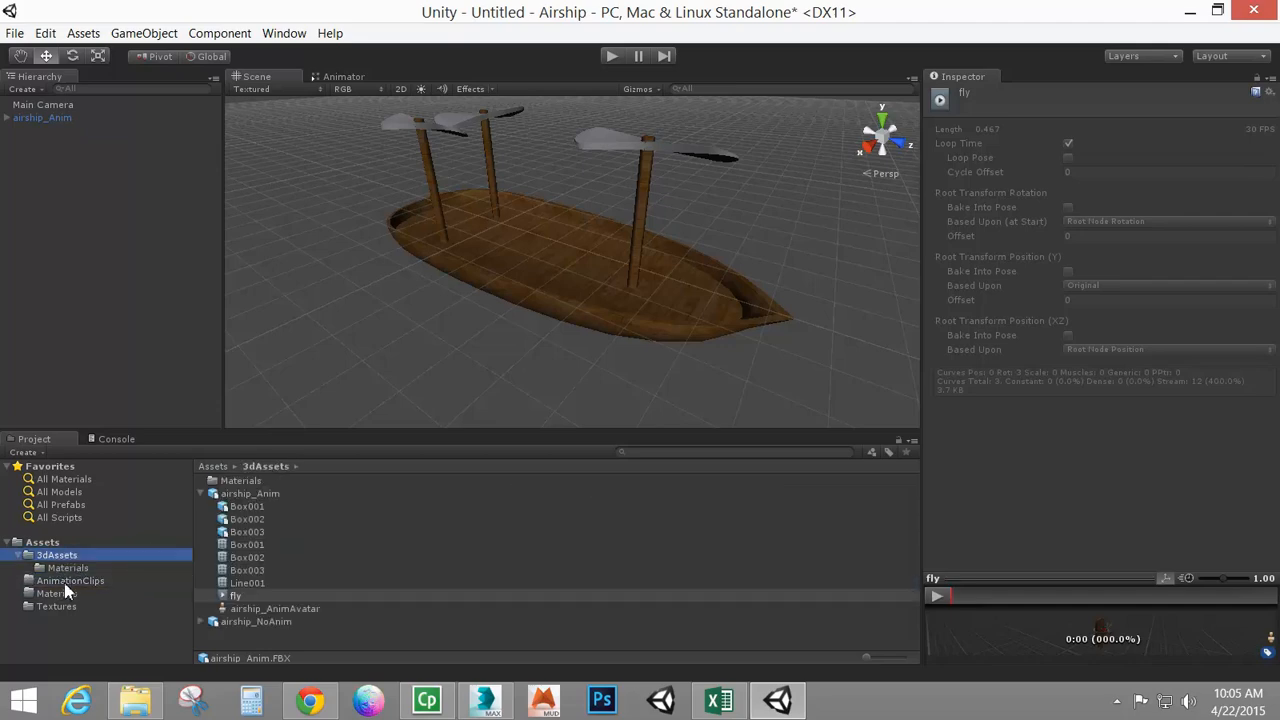
Delete the AnimationClips folder and reselect the airship in the scene
click(64, 581)
key(Delete)
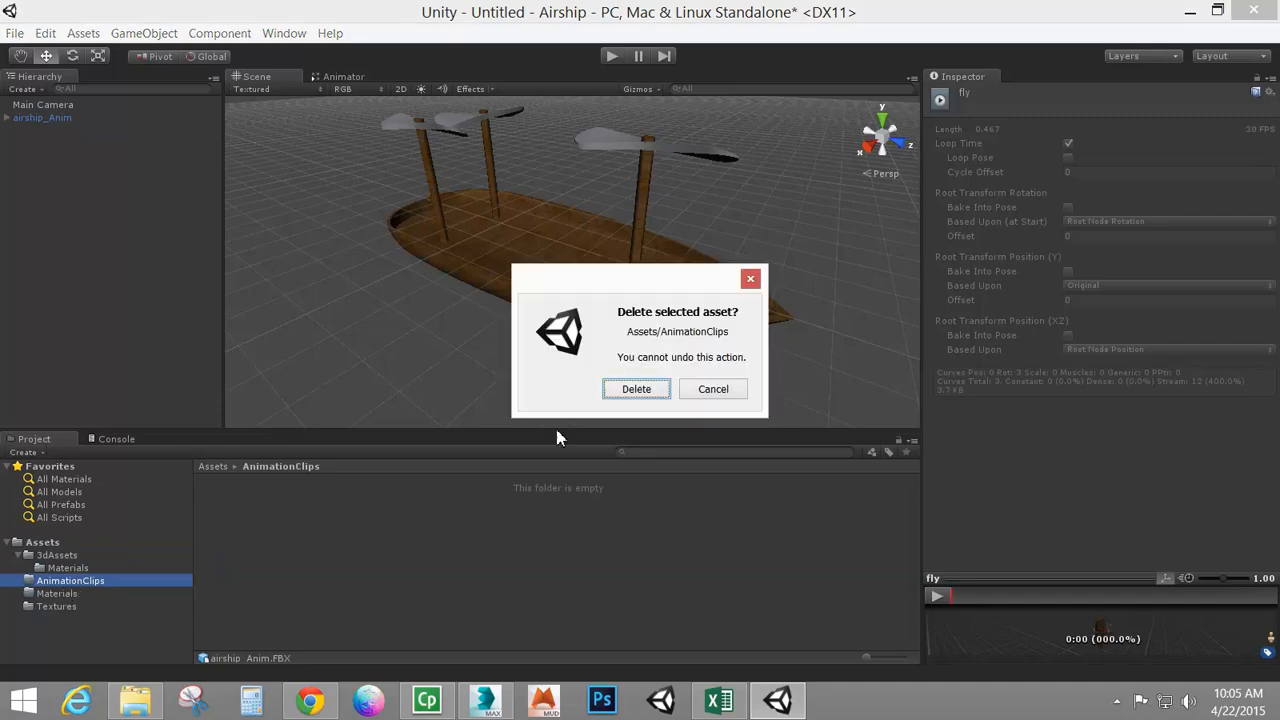
click(640, 389)
click(51, 556)
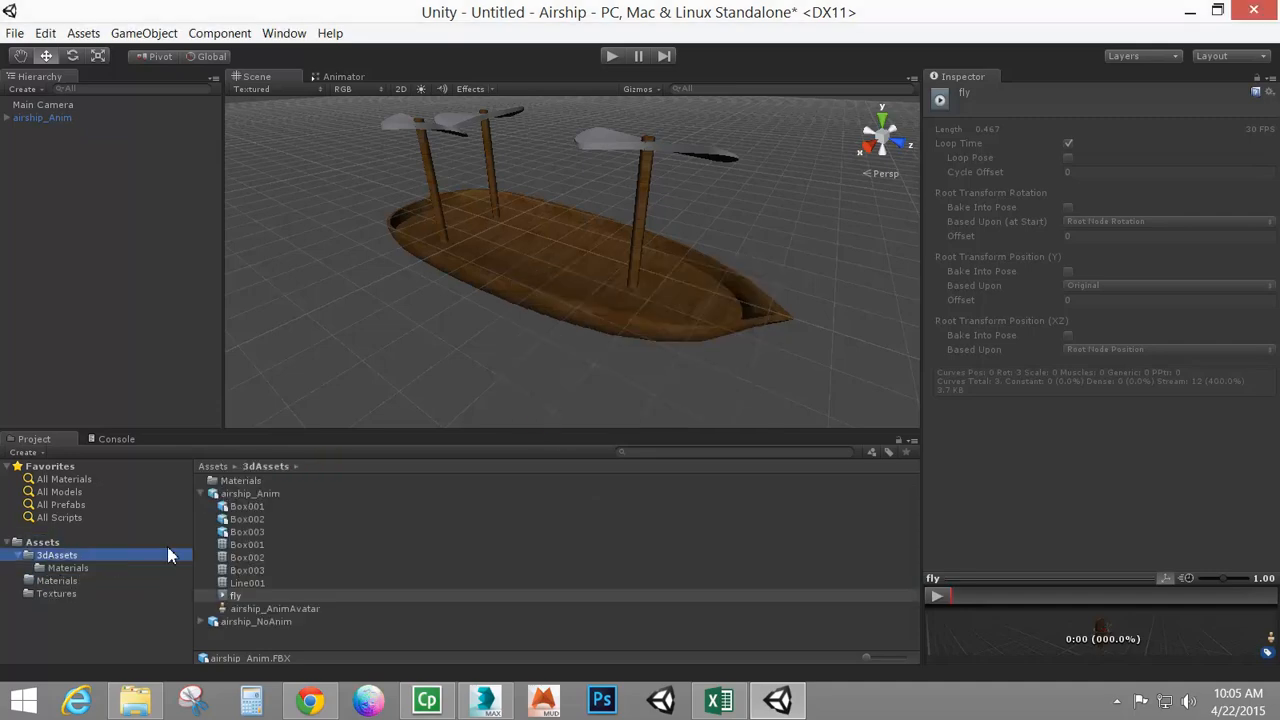
click(487, 240)
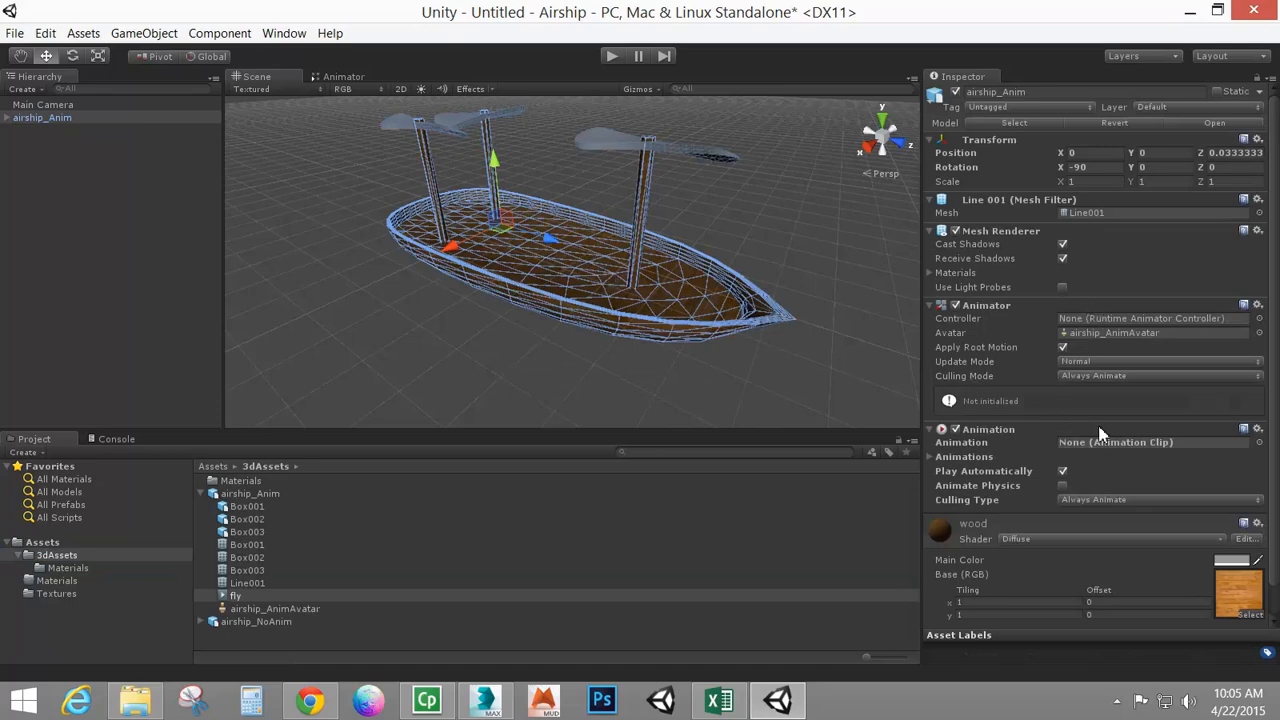
Assign the fly clip as the Animation component's default animation
click(1259, 443)
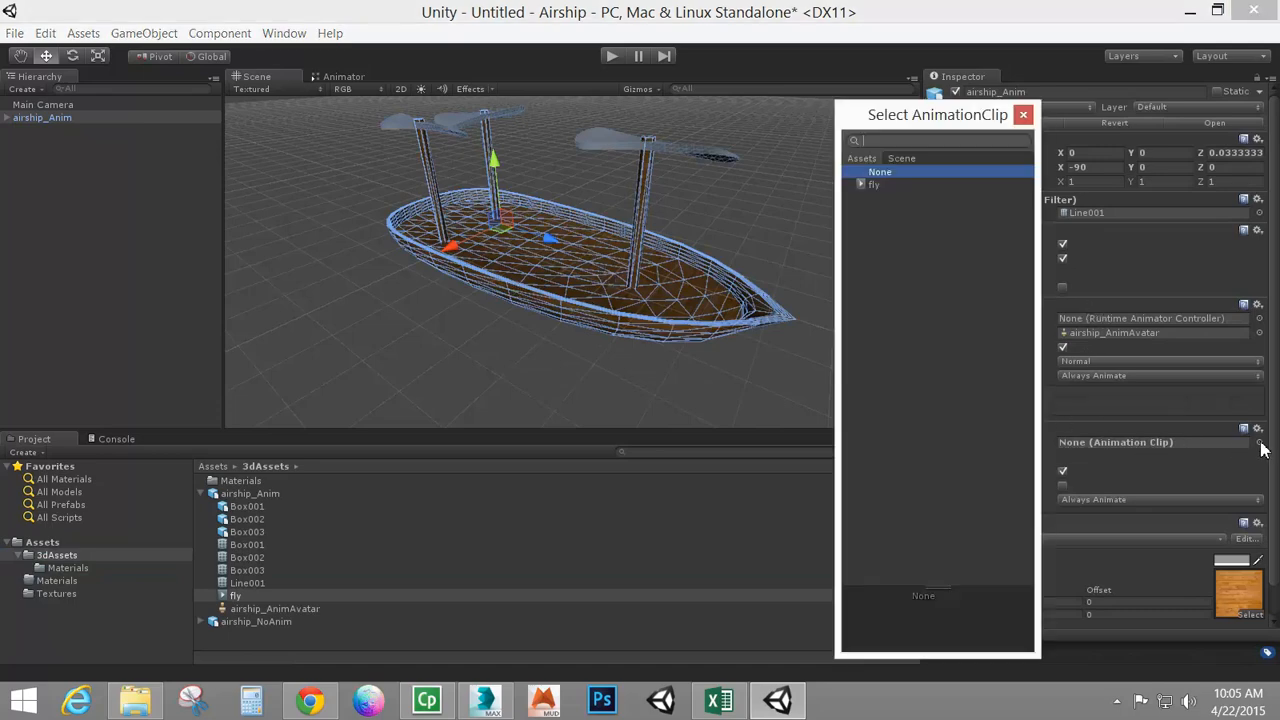
double_click(866, 185)
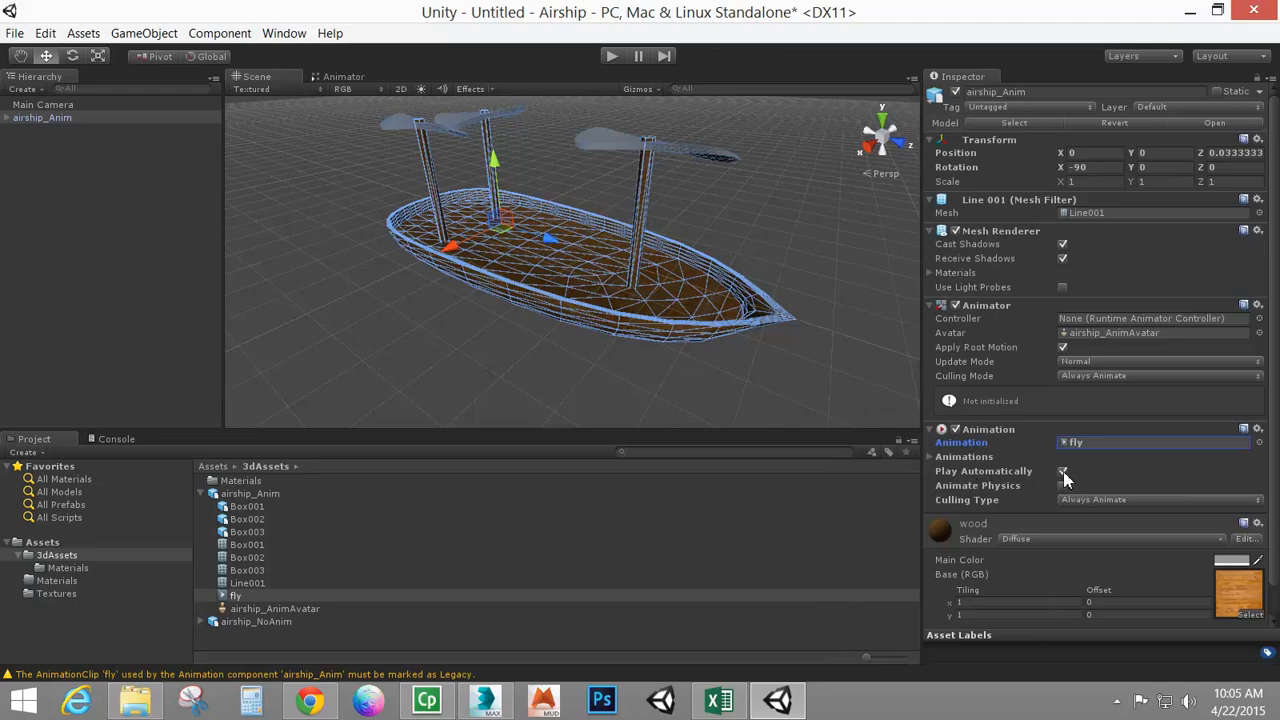
Try setting the Animations list size to 3 and test the scene in Play mode
click(931, 456)
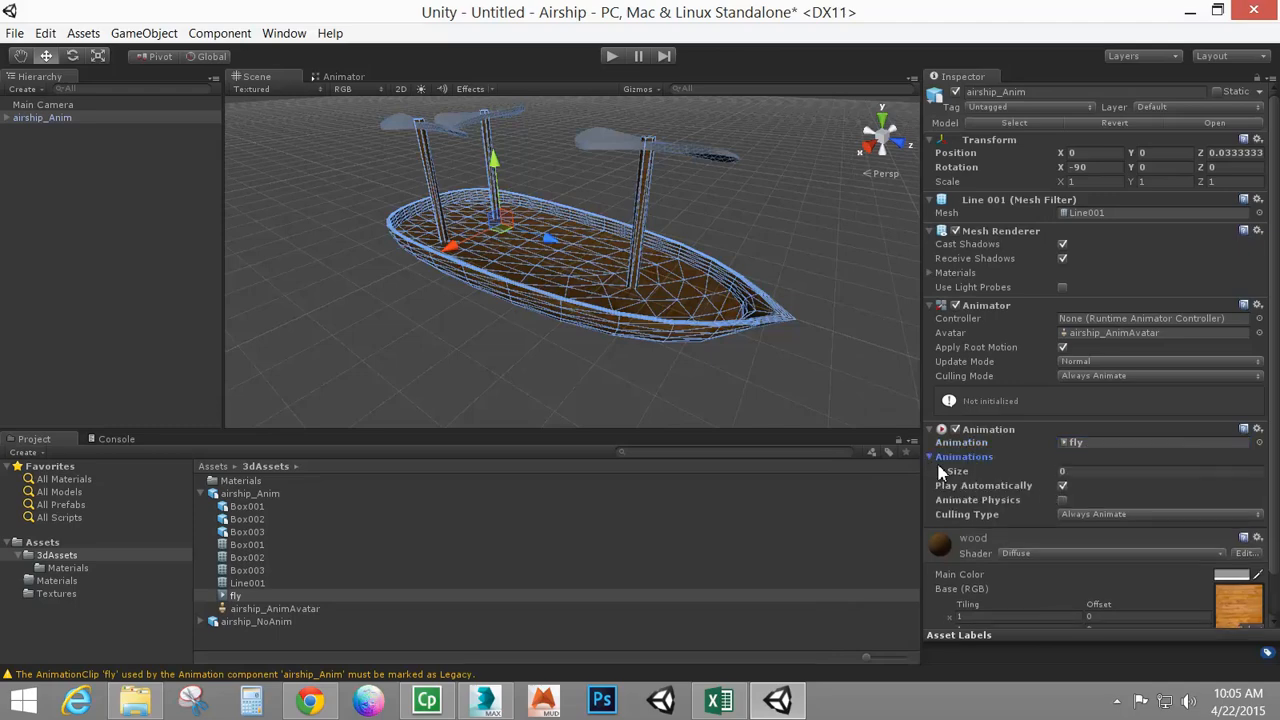
click(1077, 471)
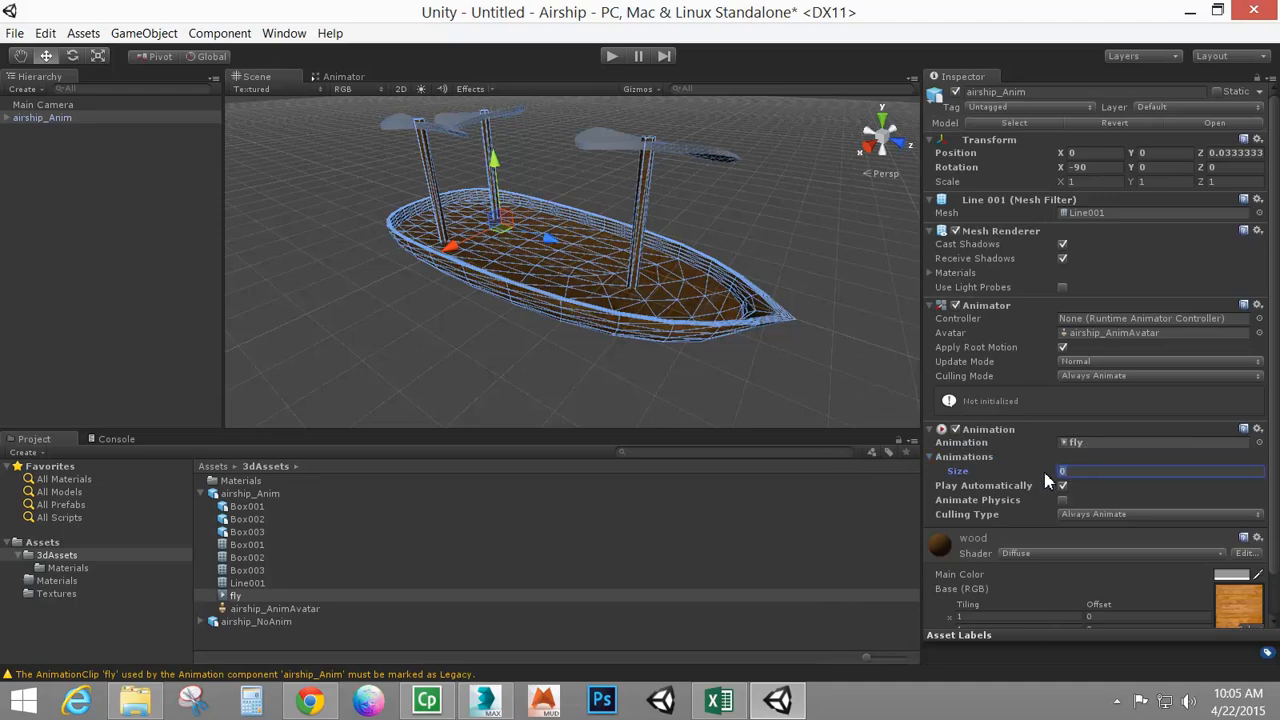
text(3)
key(Return)
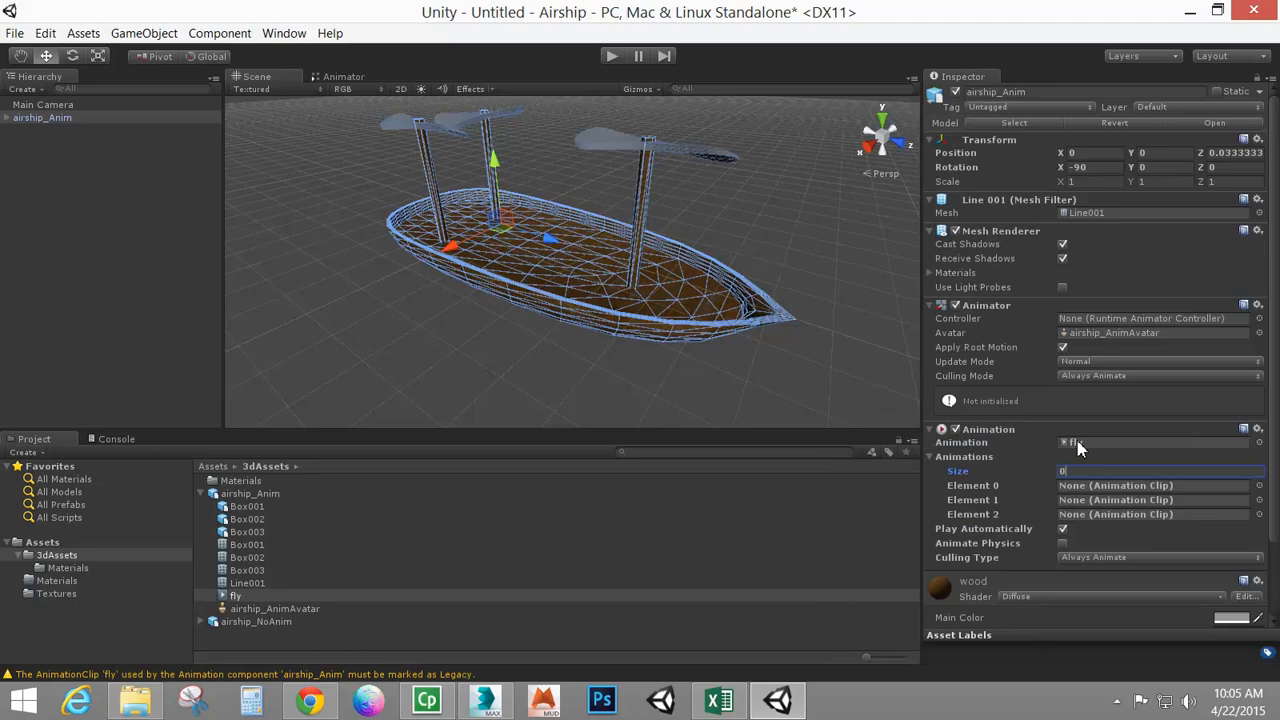
key(Return)
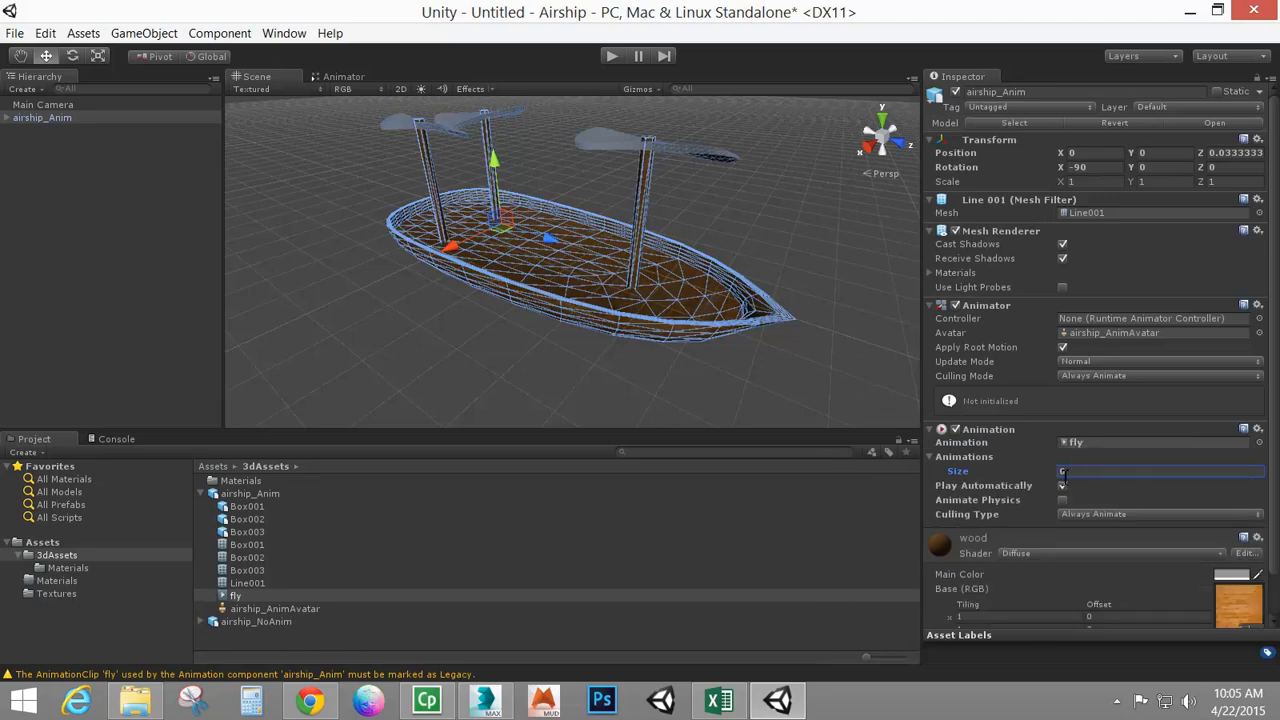
click(612, 57)
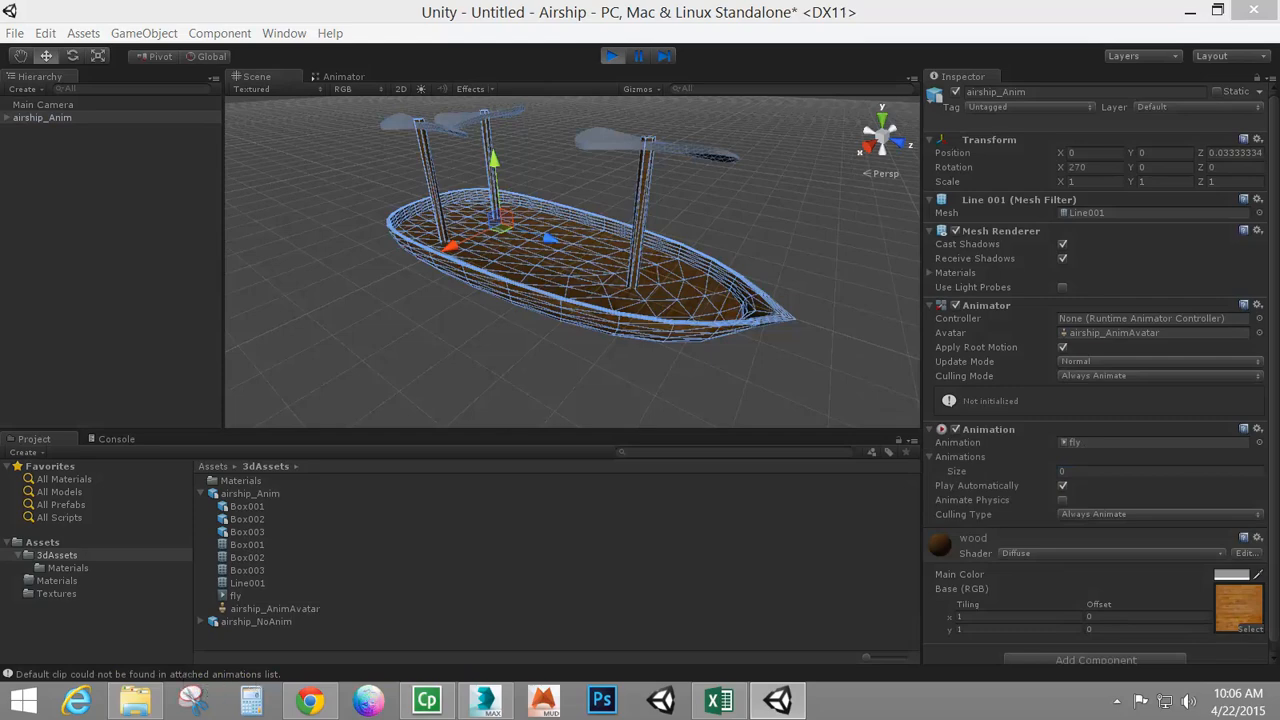
click(617, 57)
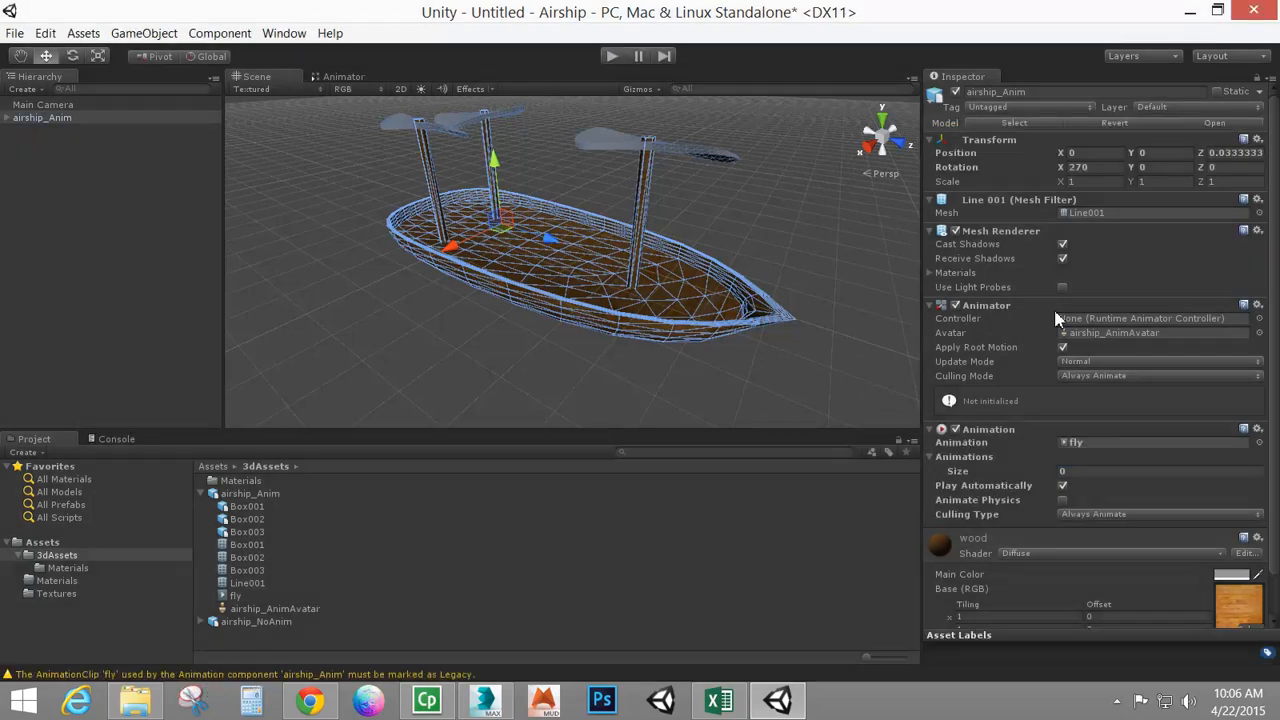
Set the Animations list size to 1 and assign the fly clip to Element 0 and the default Animation field
click(1077, 478)
text(1)
key(Return)
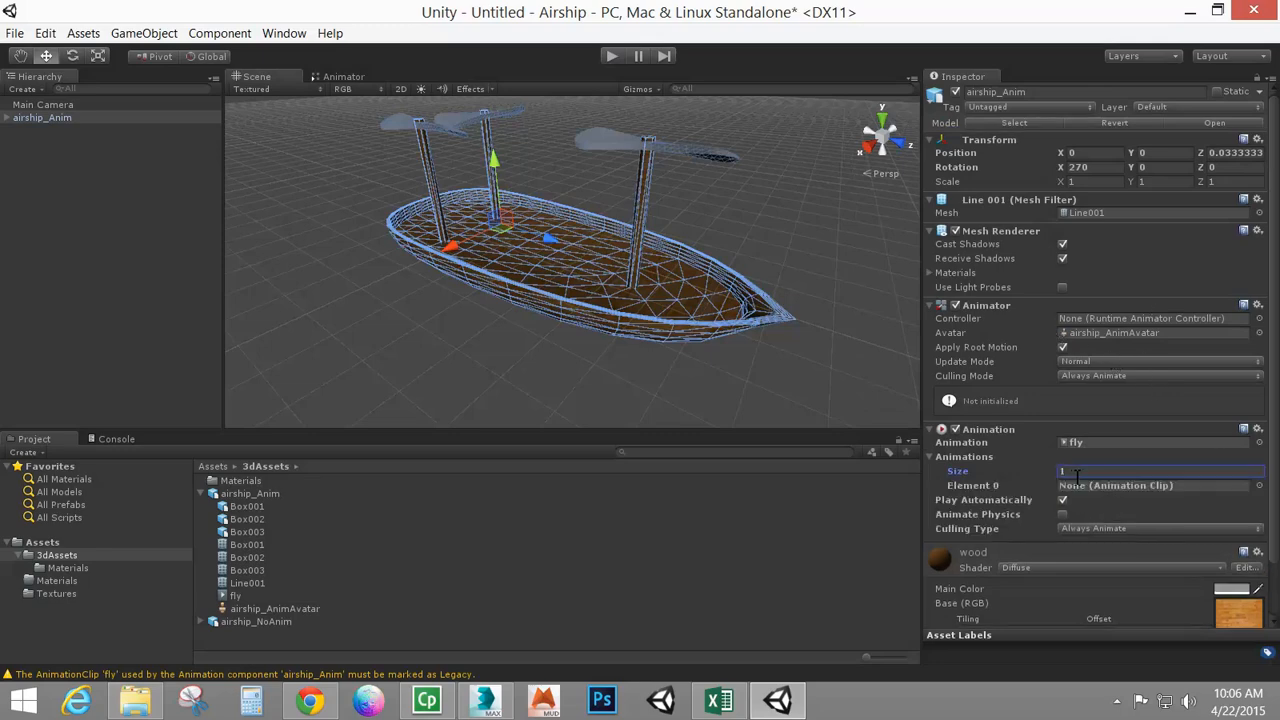
click(1259, 486)
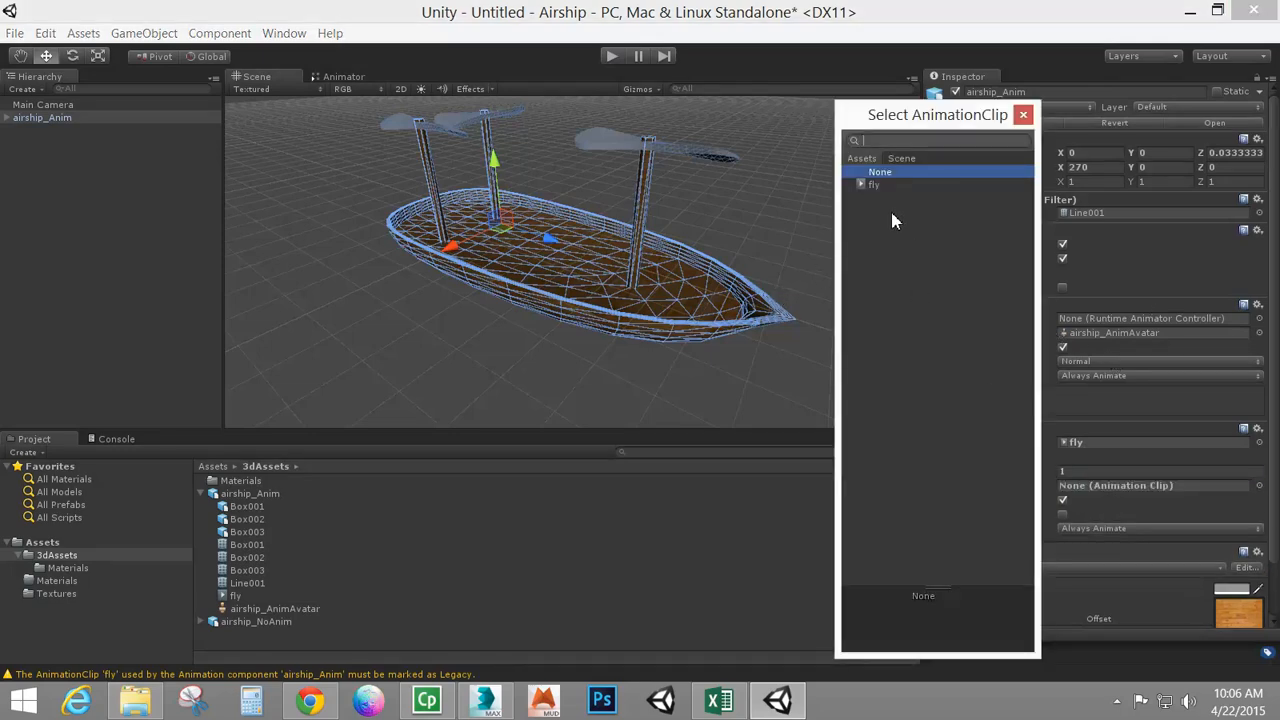
double_click(872, 185)
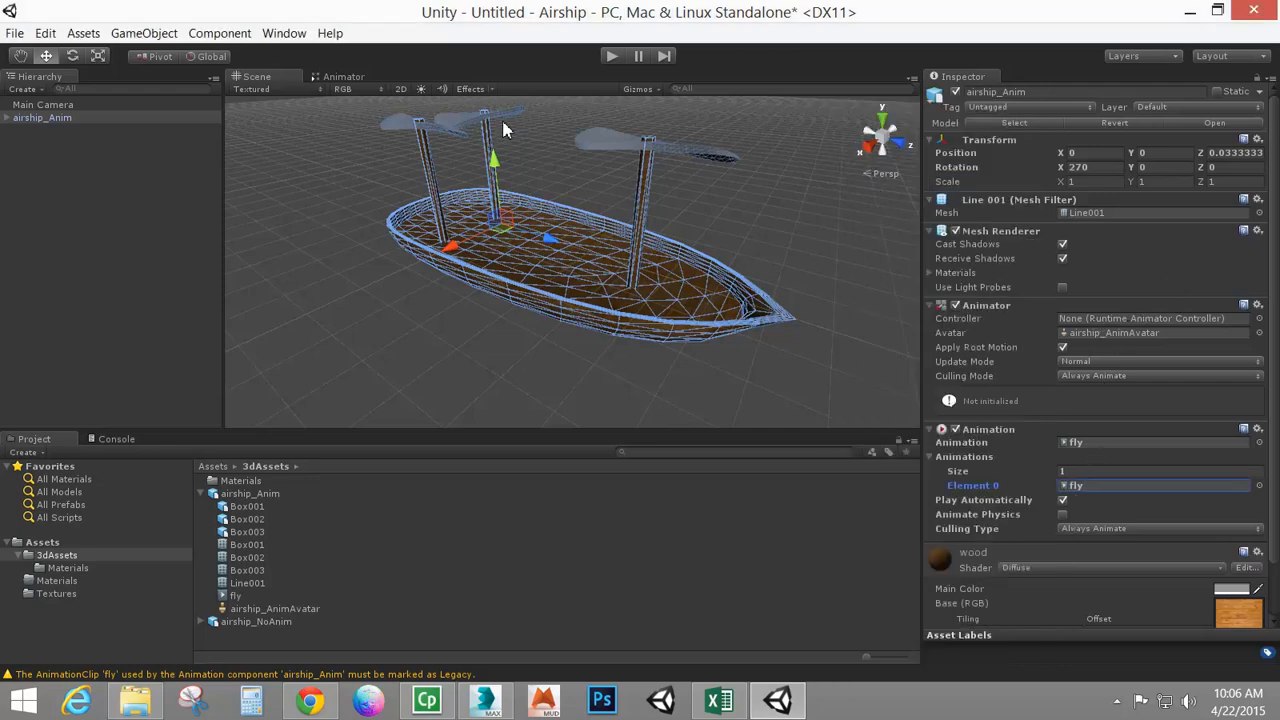
click(1259, 442)
double_click(874, 186)
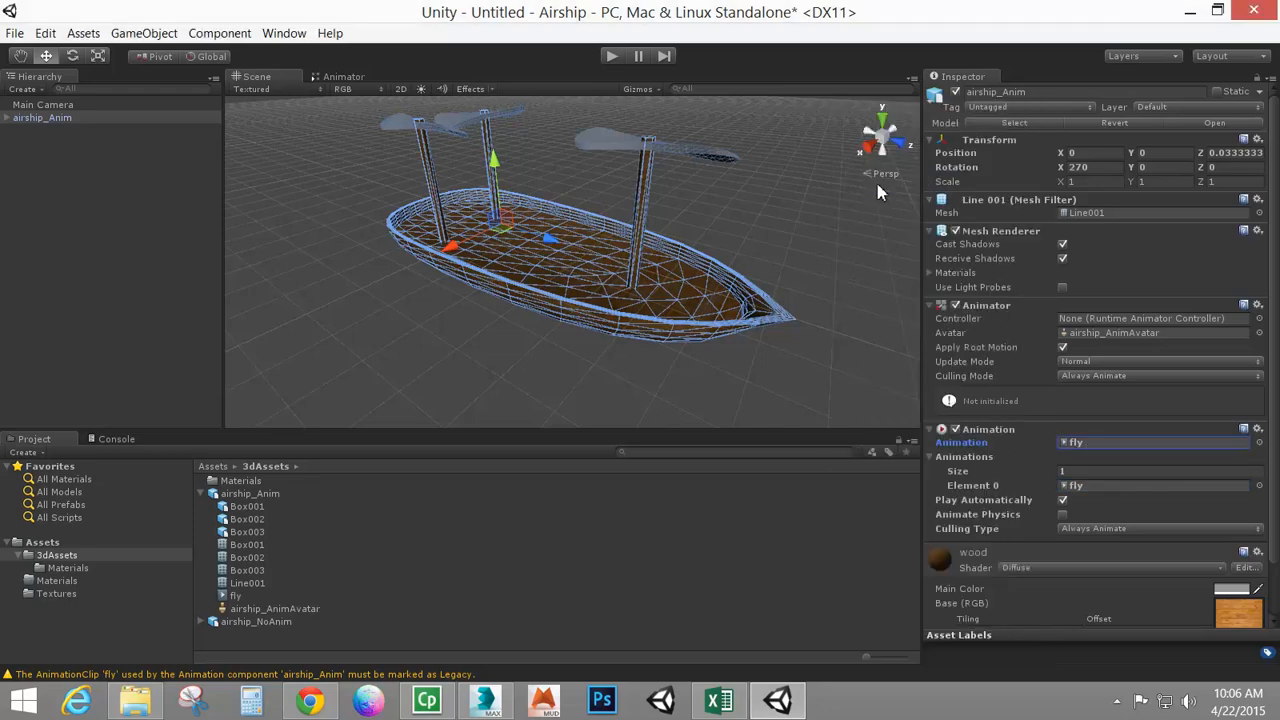
Run the scene in Play mode and check the console messages
click(609, 57)
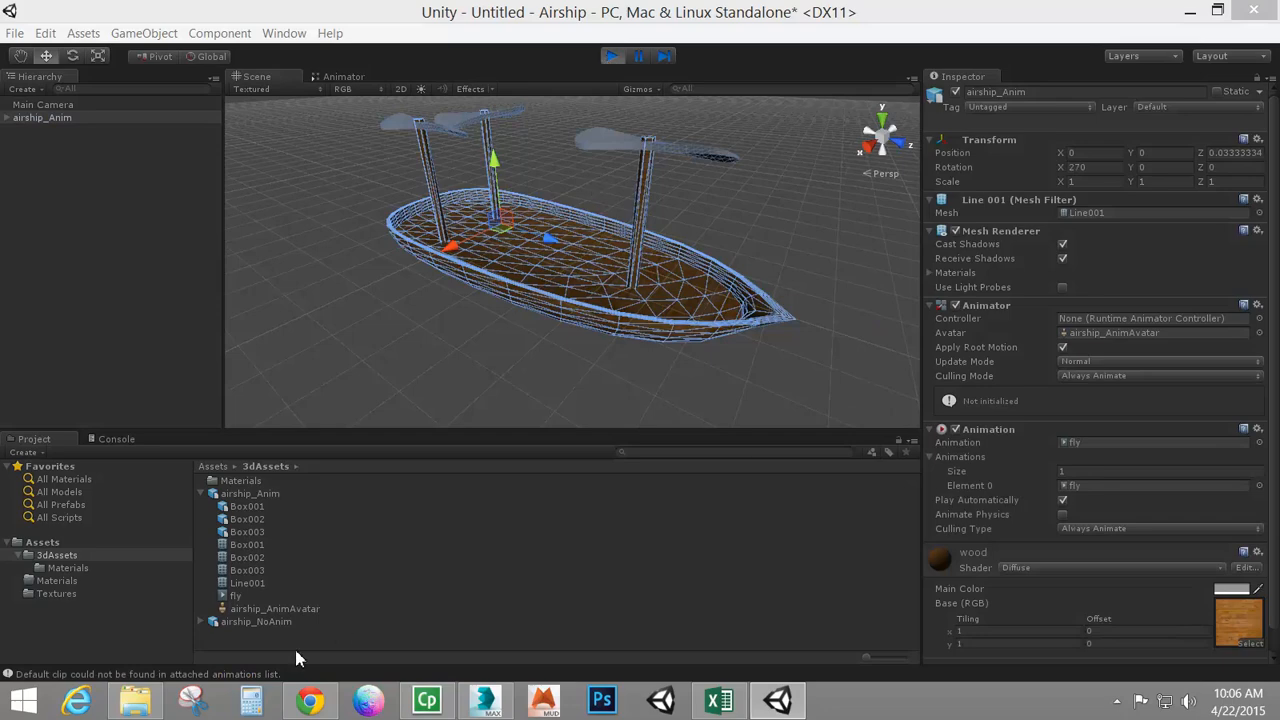
click(226, 674)
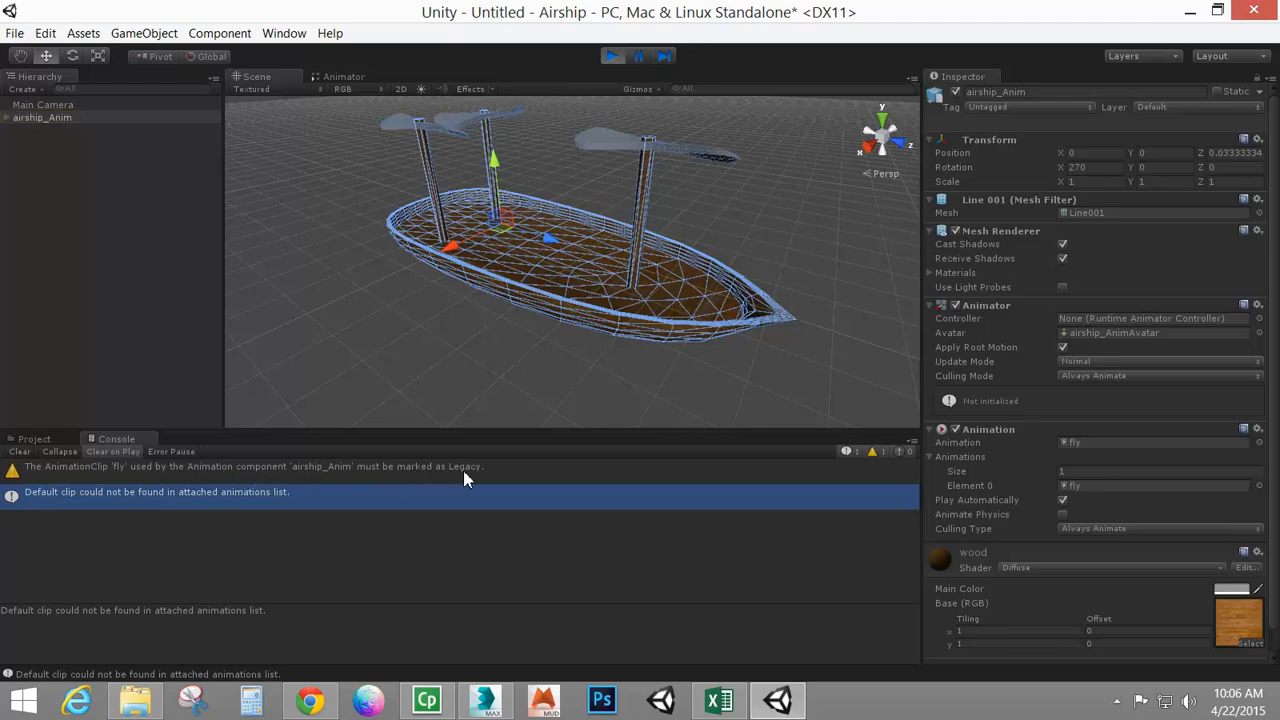
click(611, 56)
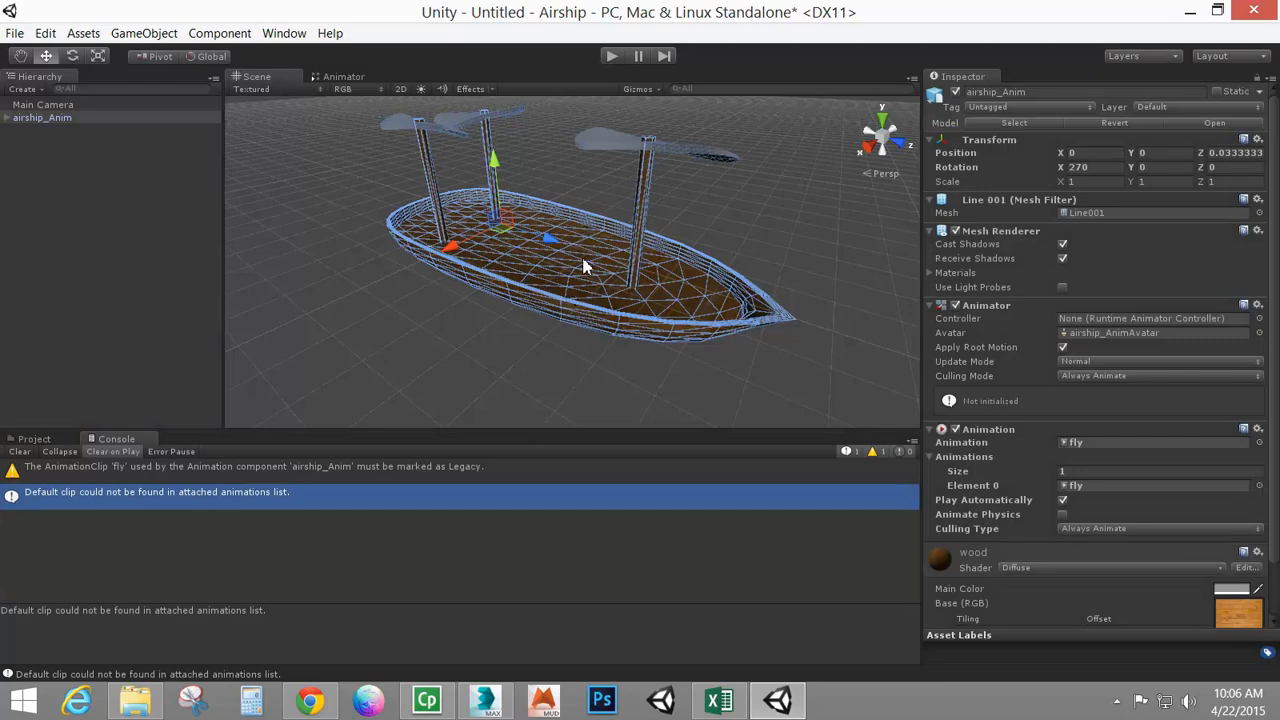
Change the airship_Anim model's rig animation type to Legacy and apply the import settings
click(28, 438)
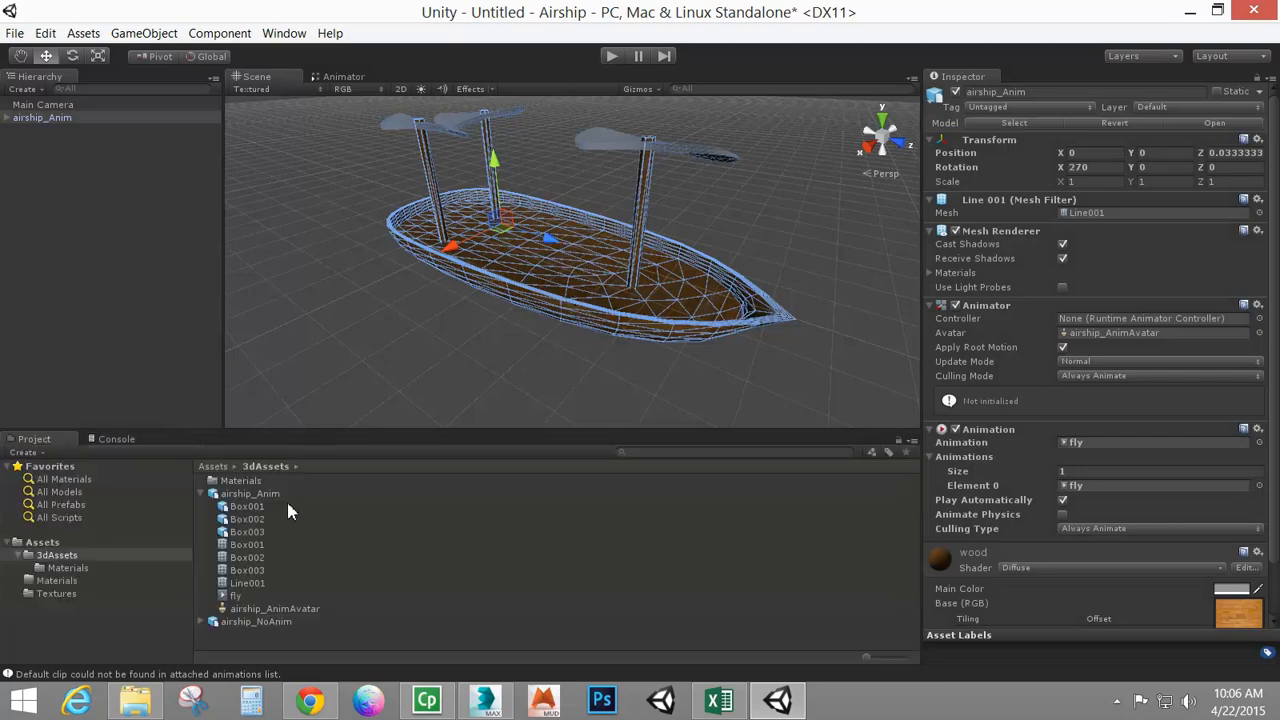
click(258, 493)
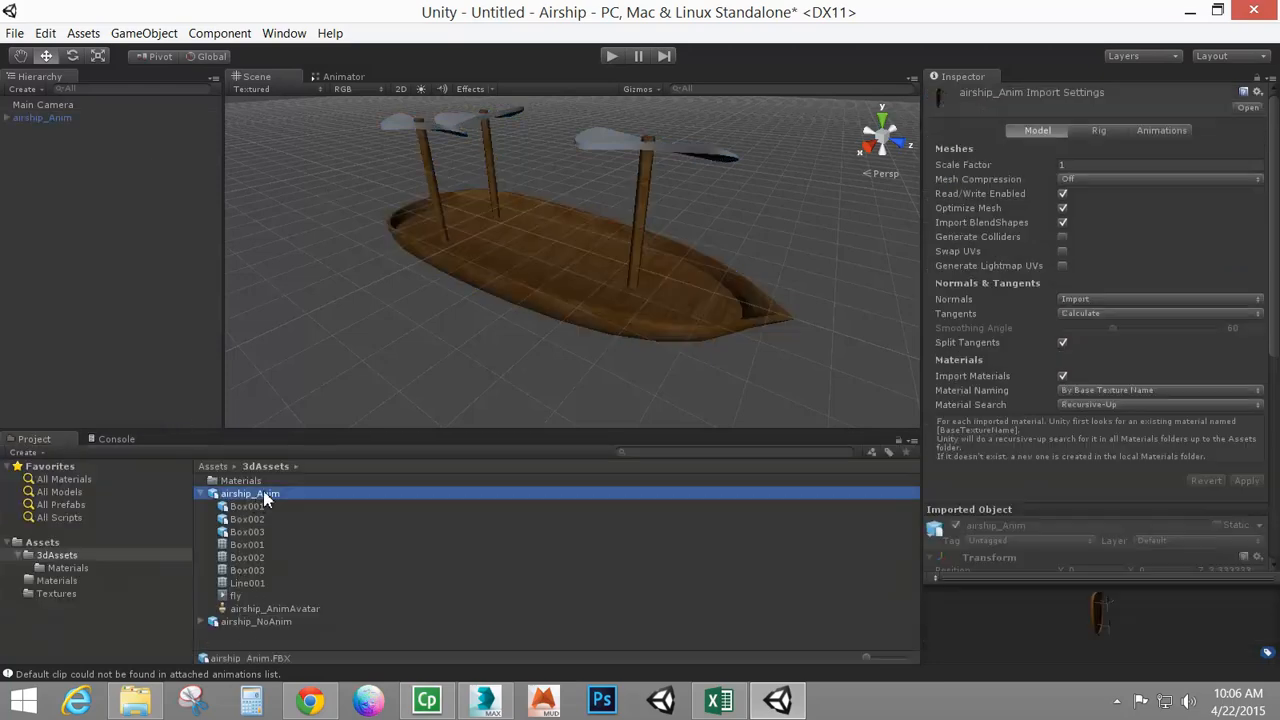
click(1104, 134)
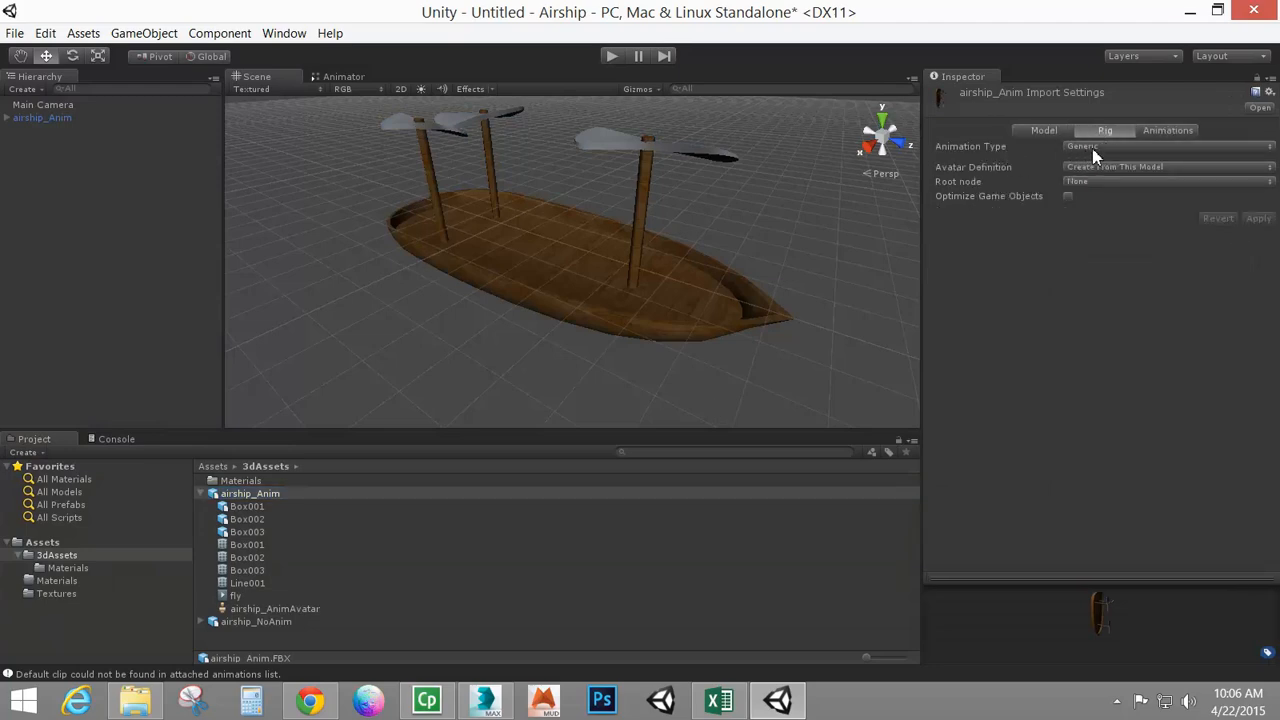
click(1086, 148)
click(1108, 186)
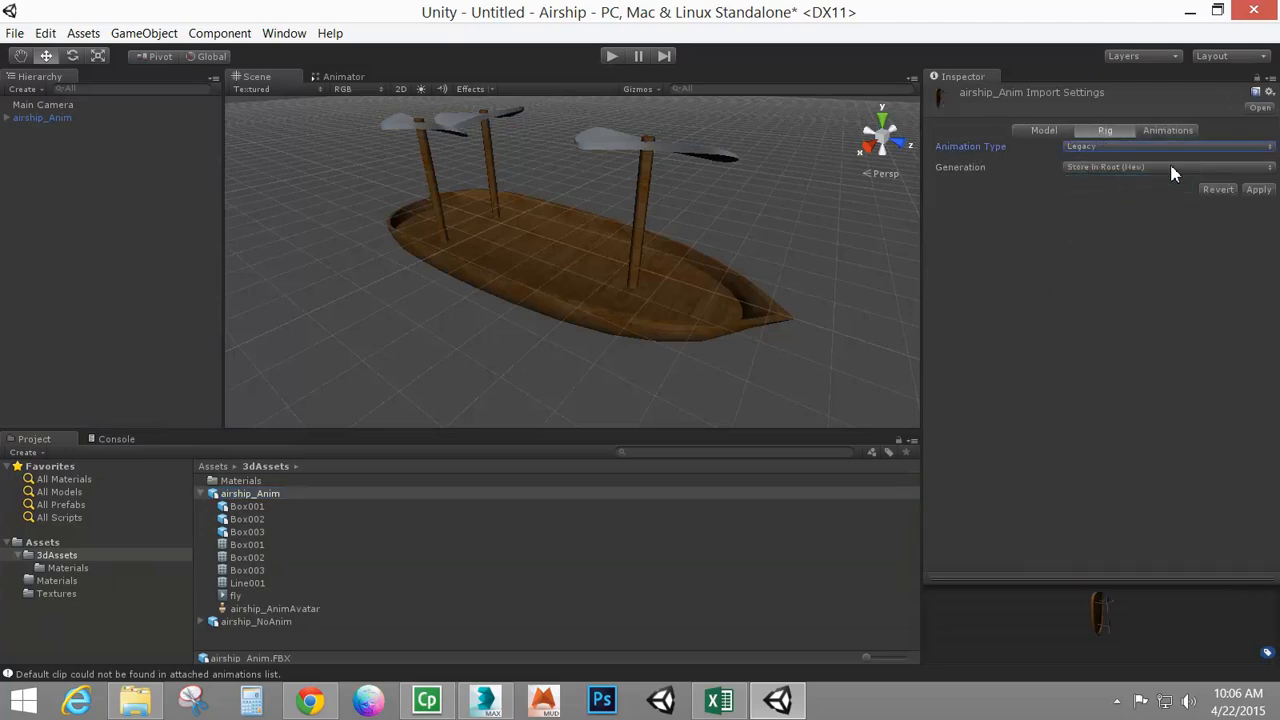
click(1258, 190)
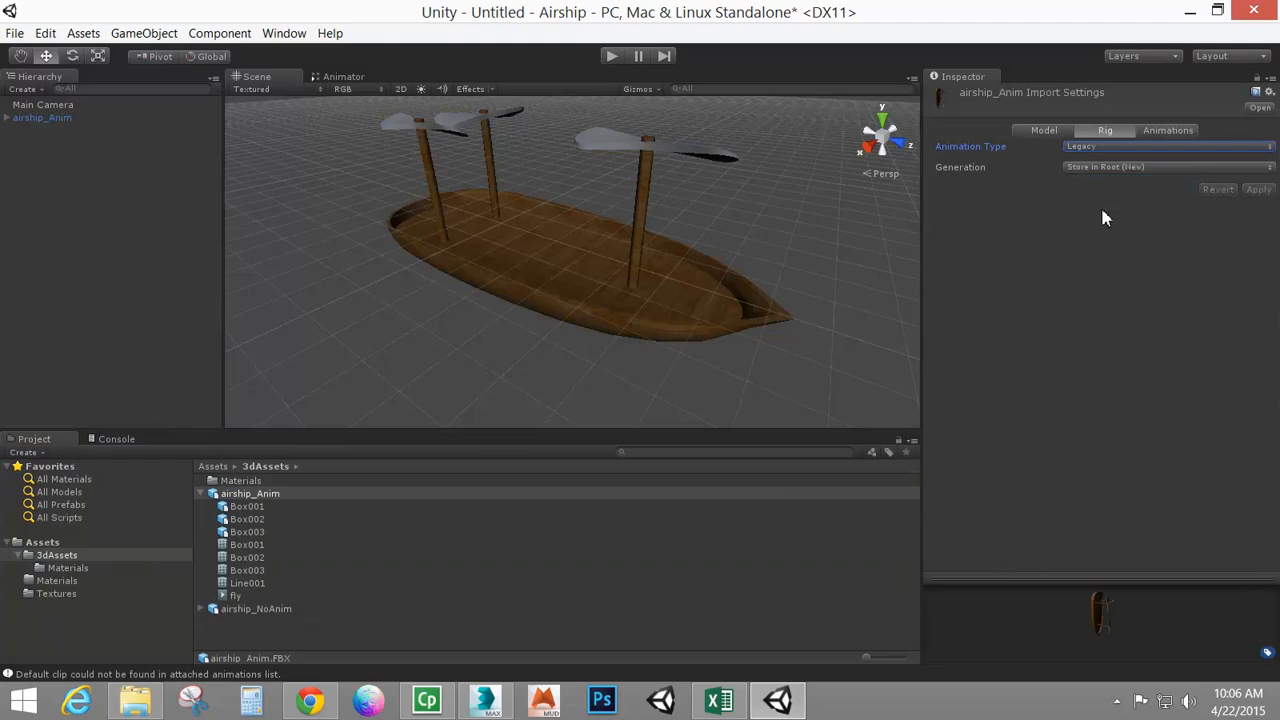
Set both the import wrap mode and the fly clip's wrap mode to Loop, then apply
click(1163, 131)
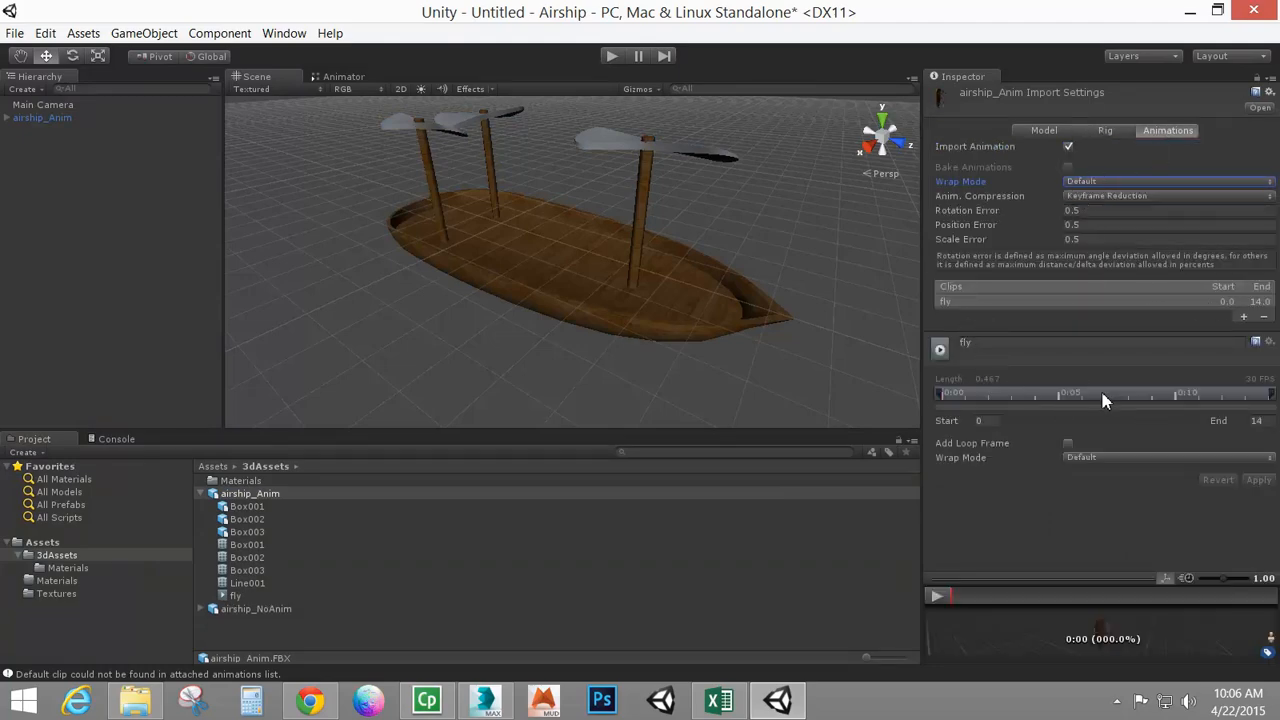
click(1112, 458)
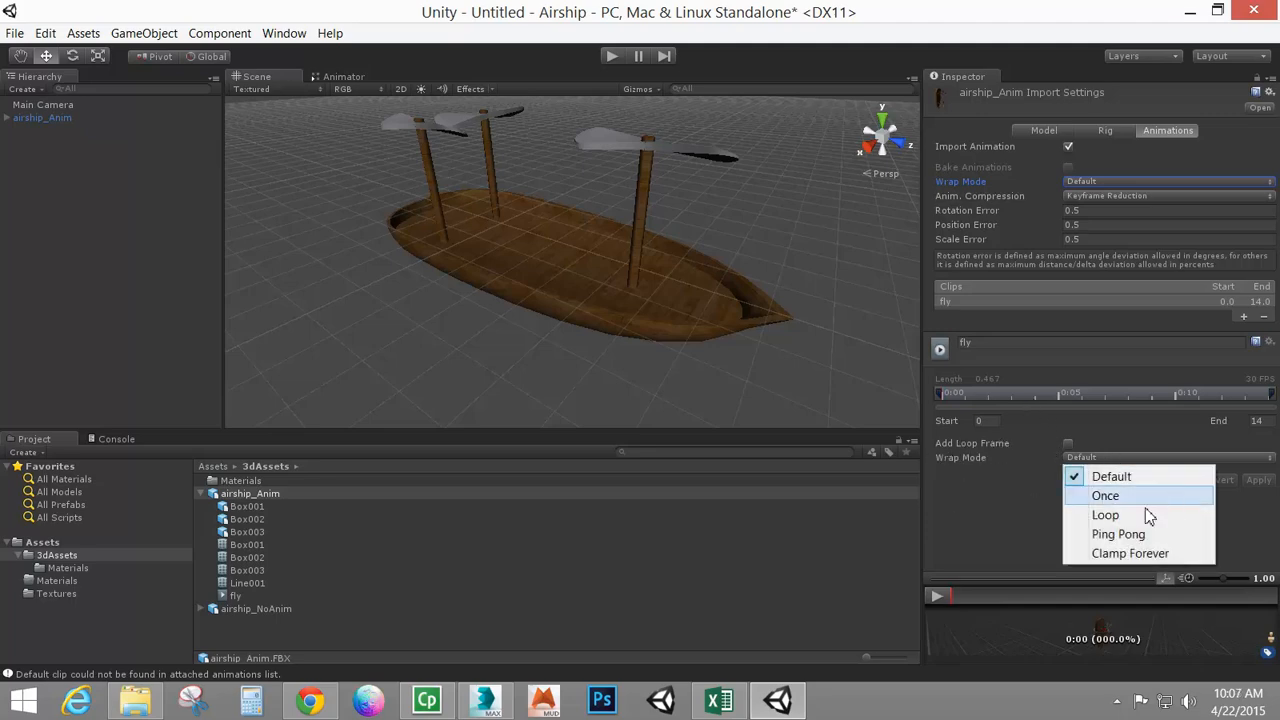
click(1110, 515)
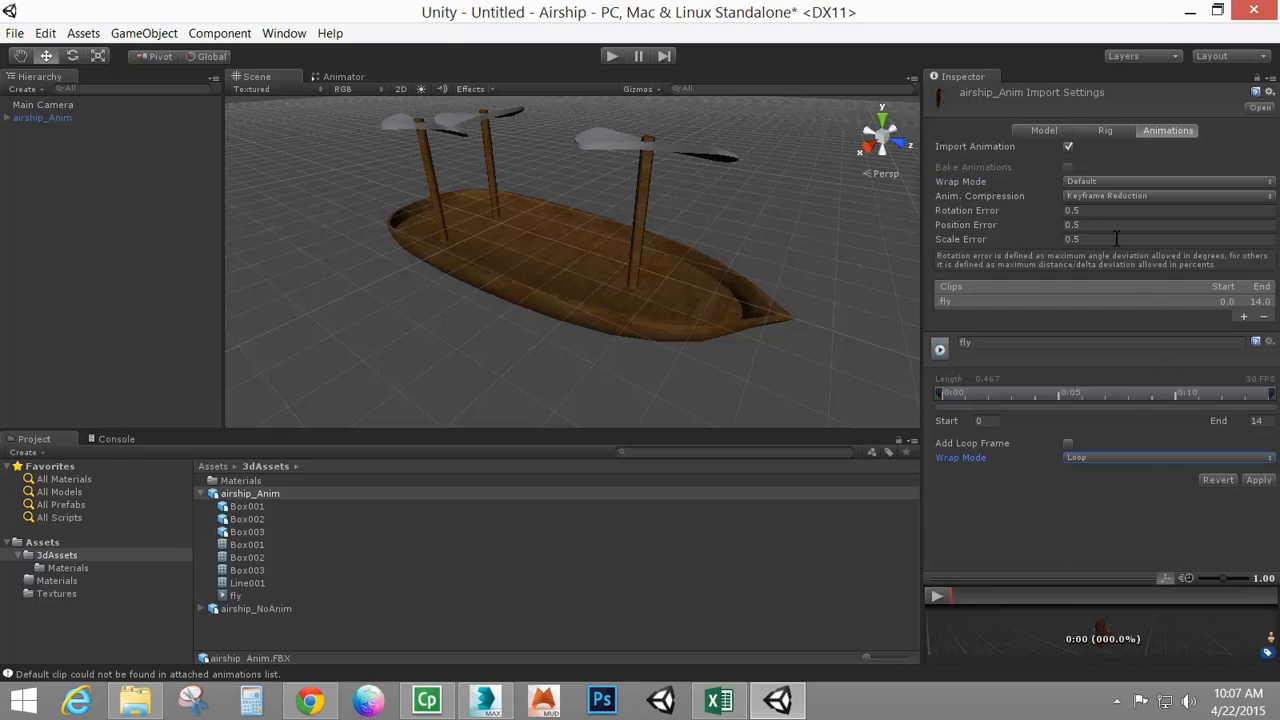
click(1095, 181)
click(1113, 242)
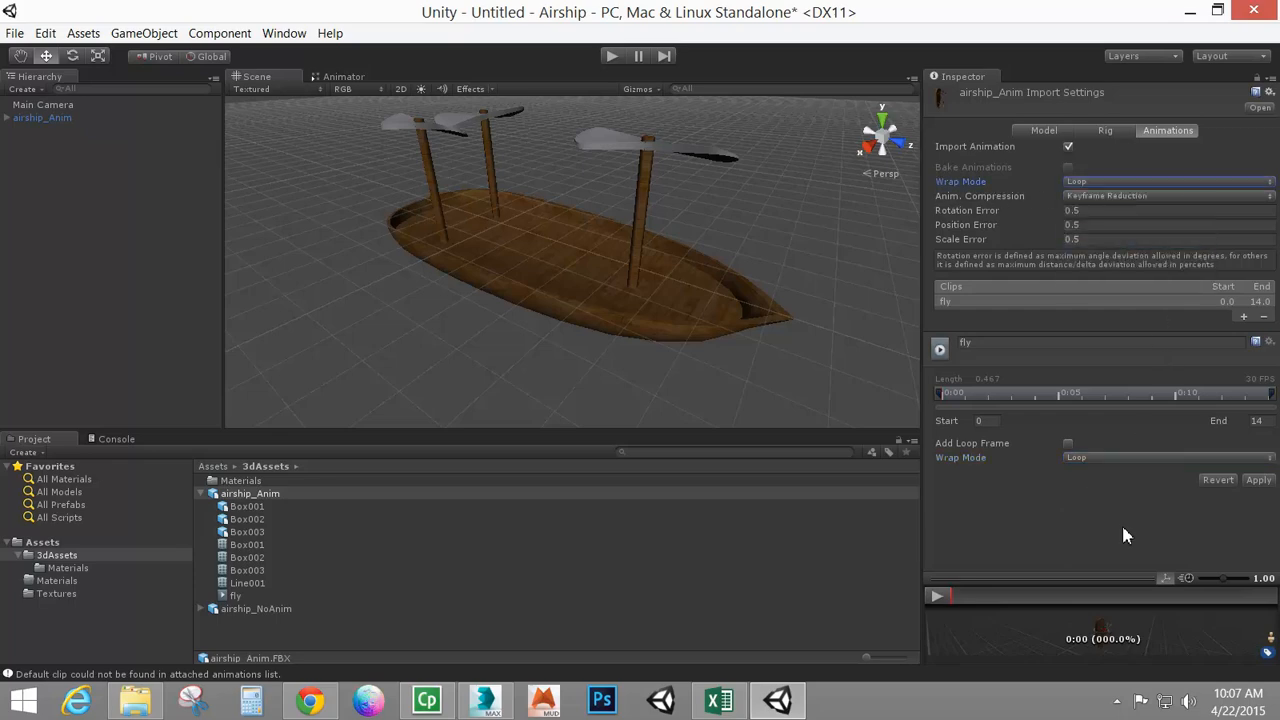
click(1256, 482)
Test the looping fly animation in Play mode and dock the Game view beside the Scene view
click(611, 56)
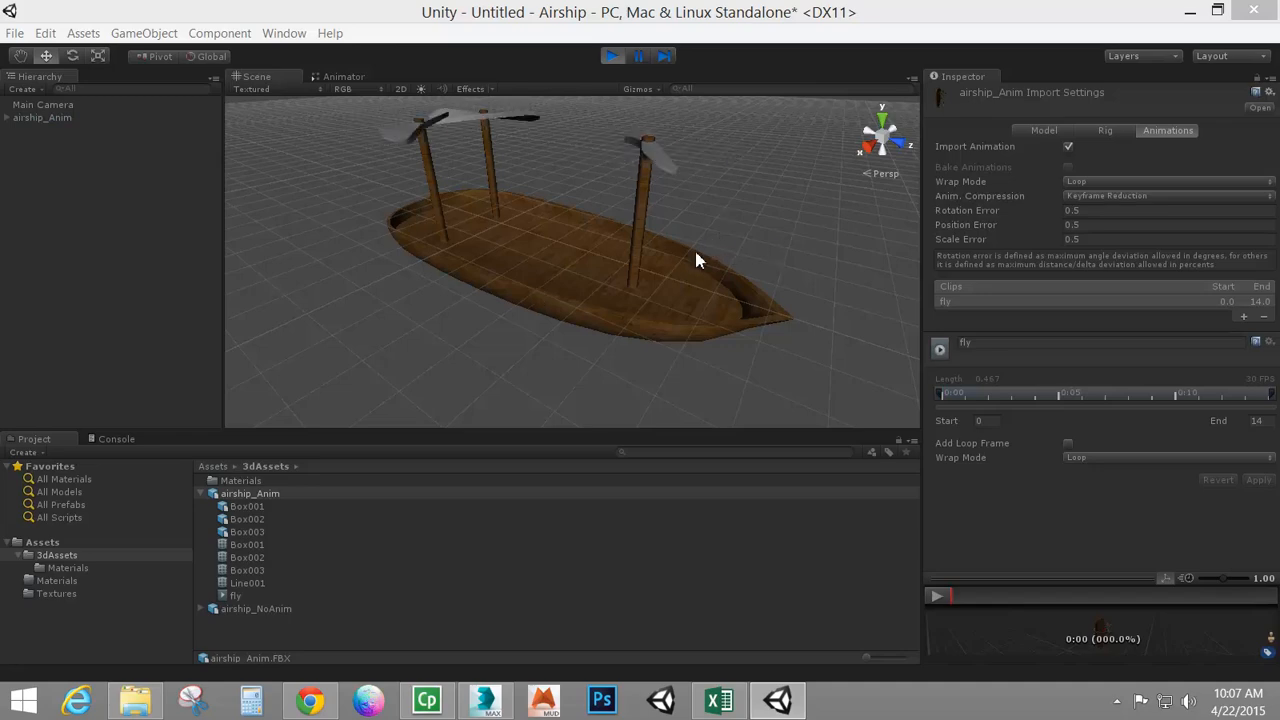
click(612, 56)
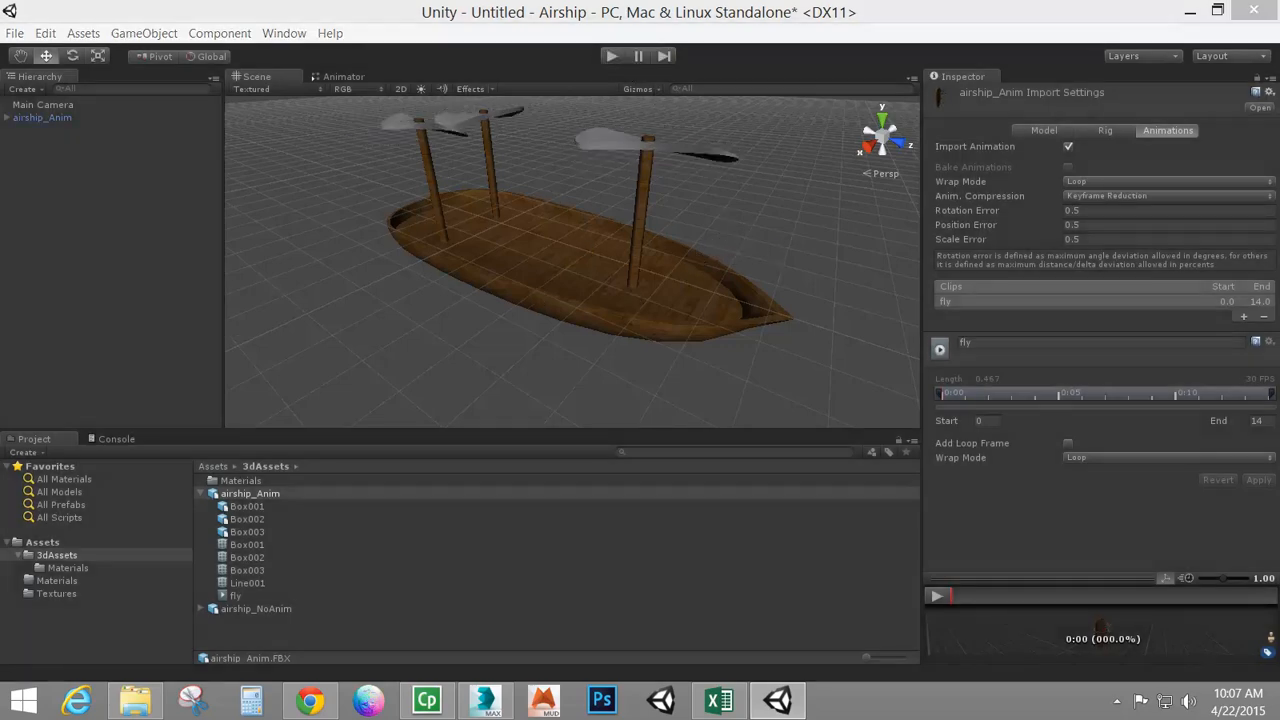
drag(548, 2, 410, 86)
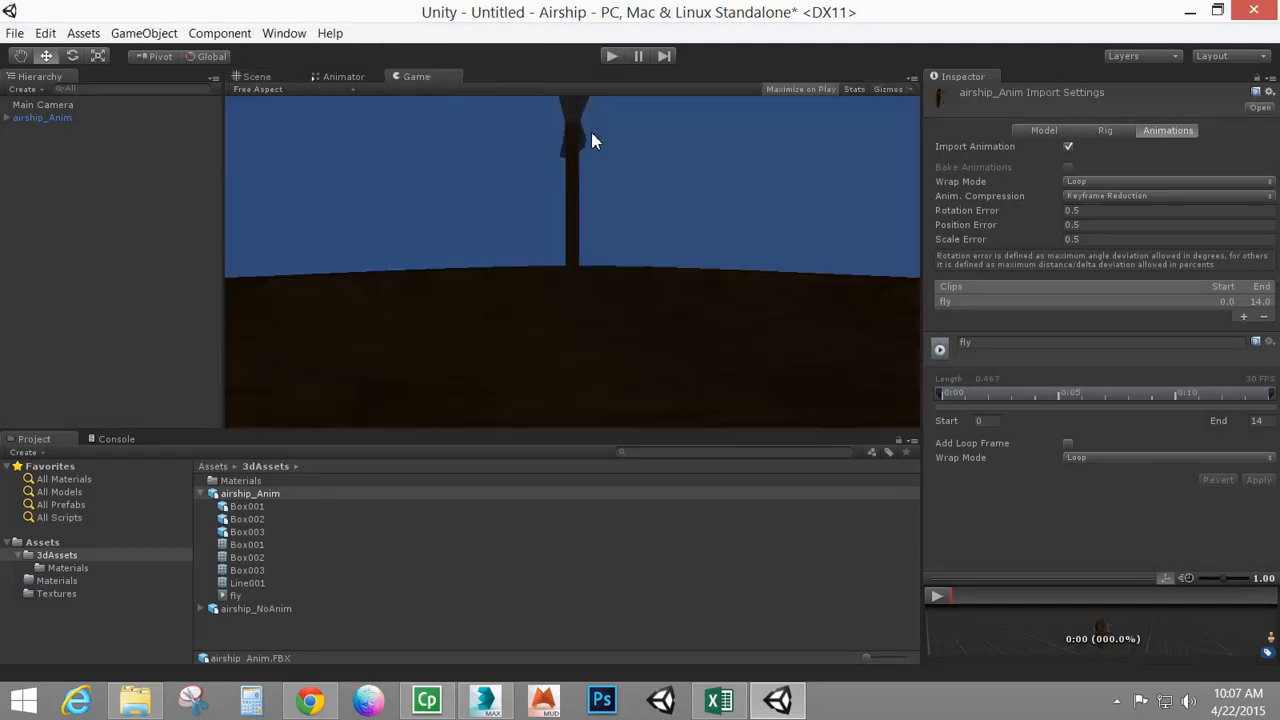
Rotate the Main Camera to about 20° X and -131° Y so it faces the airship
click(28, 105)
click(279, 78)
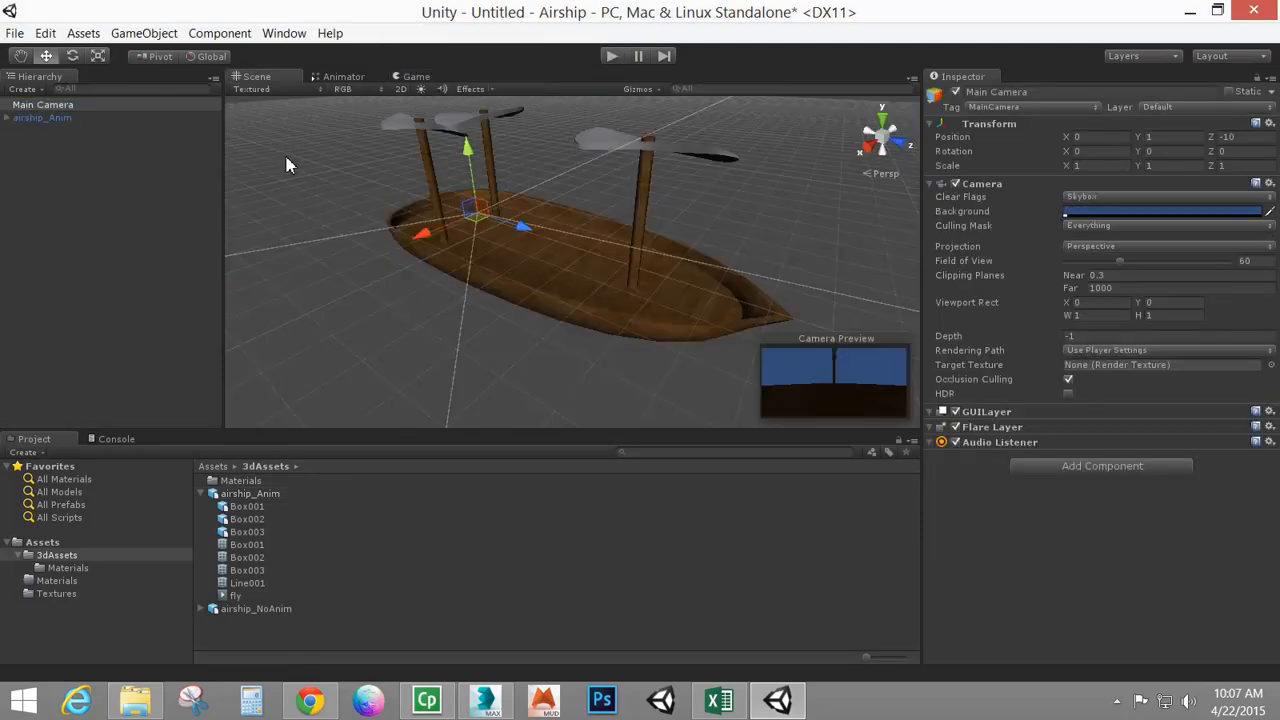
scroll(480, 280, down, 10)
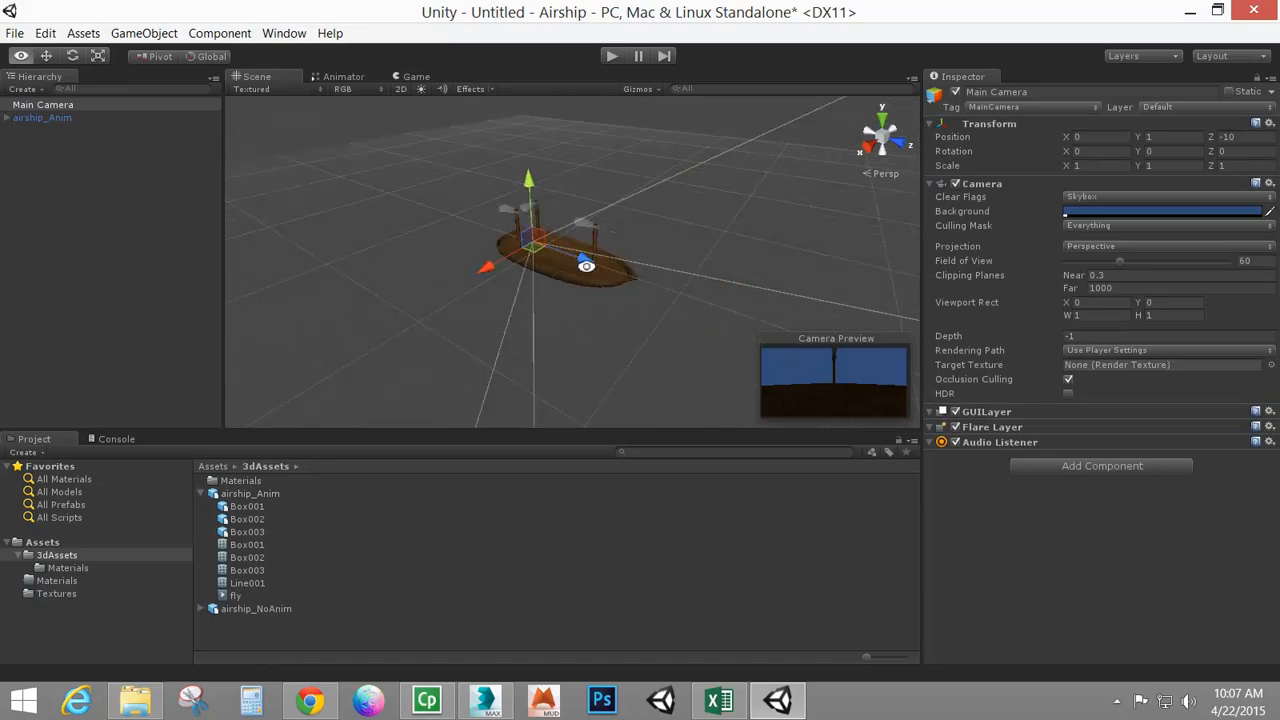
click(74, 57)
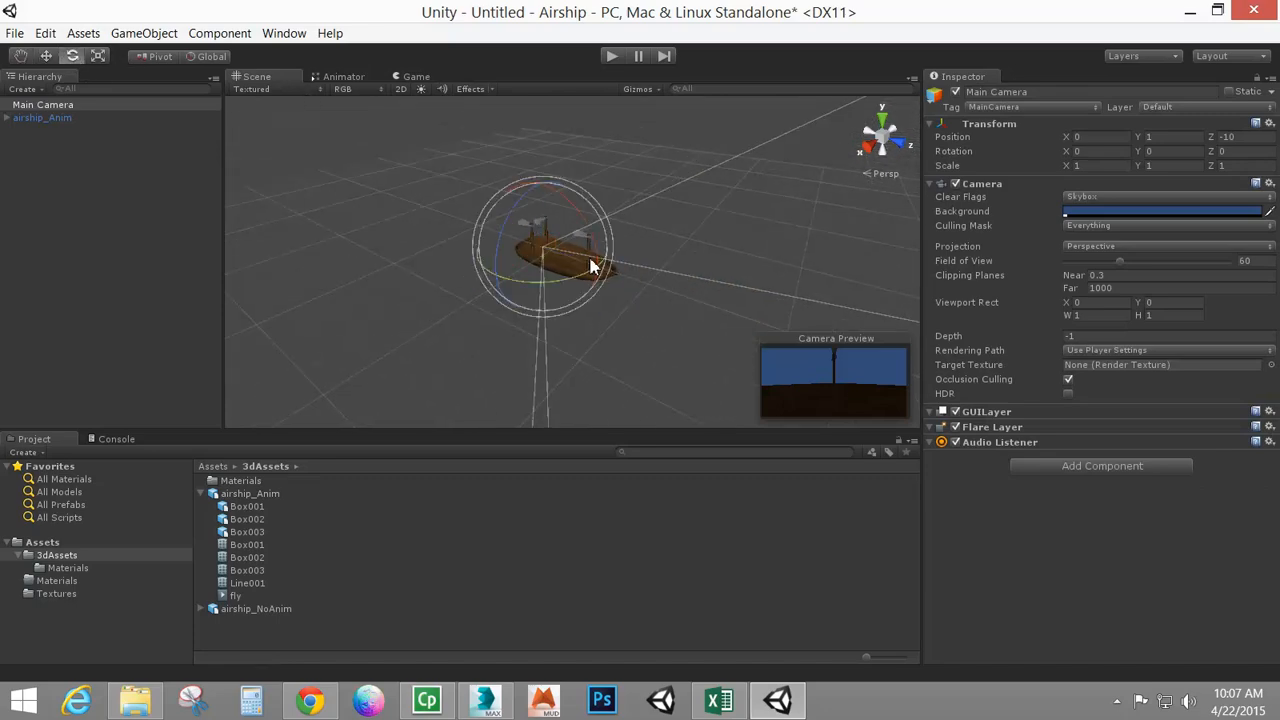
drag(563, 278, 671, 270)
drag(790, 212, 868, 165)
drag(540, 212, 543, 174)
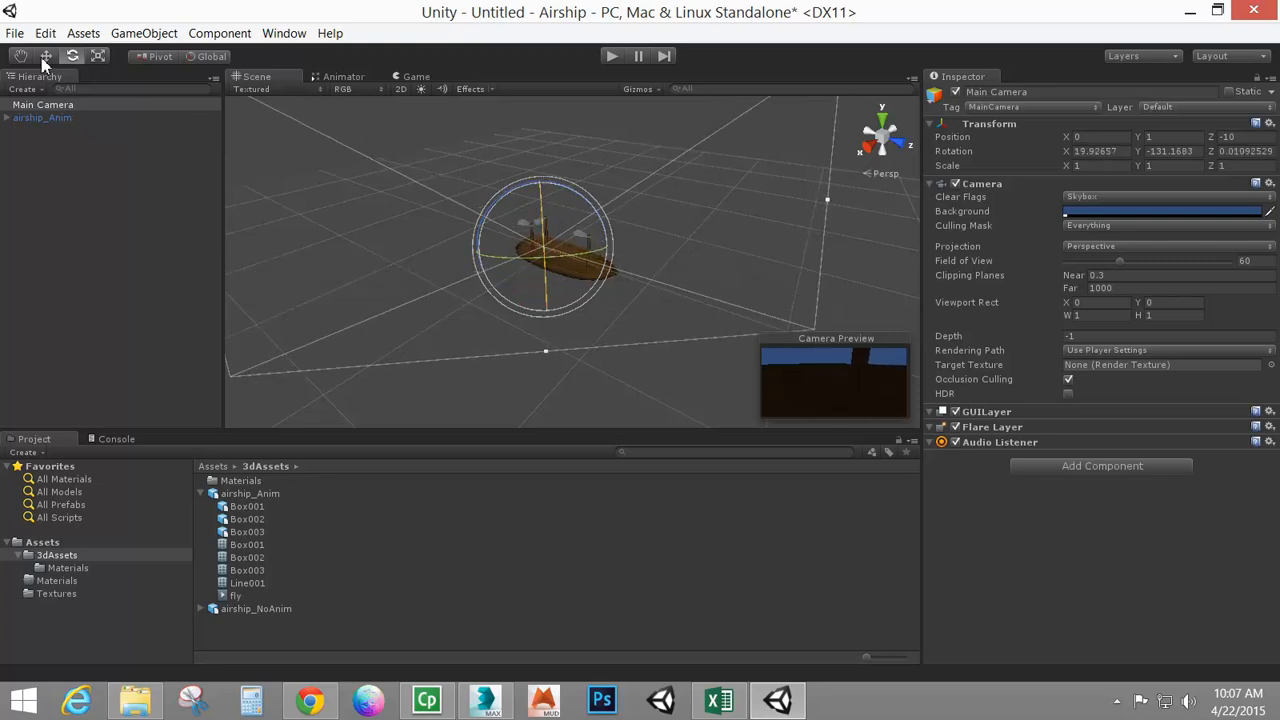
Move the Main Camera along its local axes to frame the airship in the camera preview
click(46, 56)
click(205, 56)
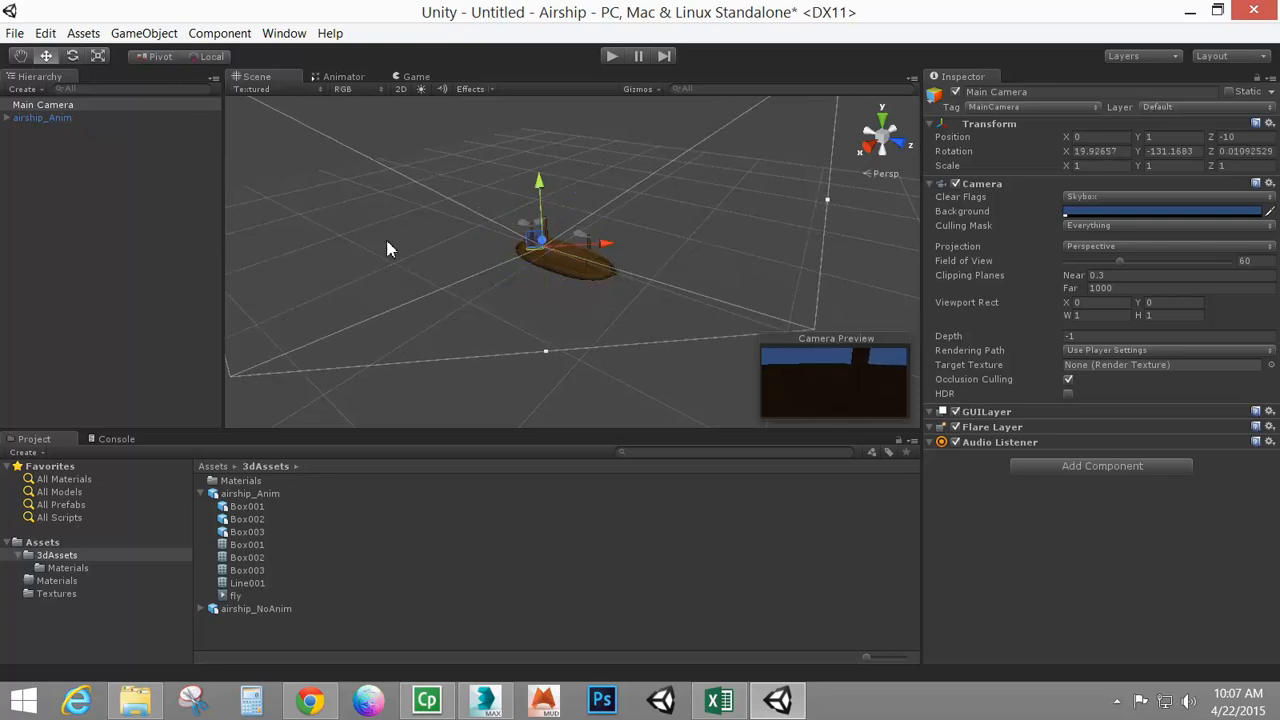
alt+drag(430, 292, 669, 285)
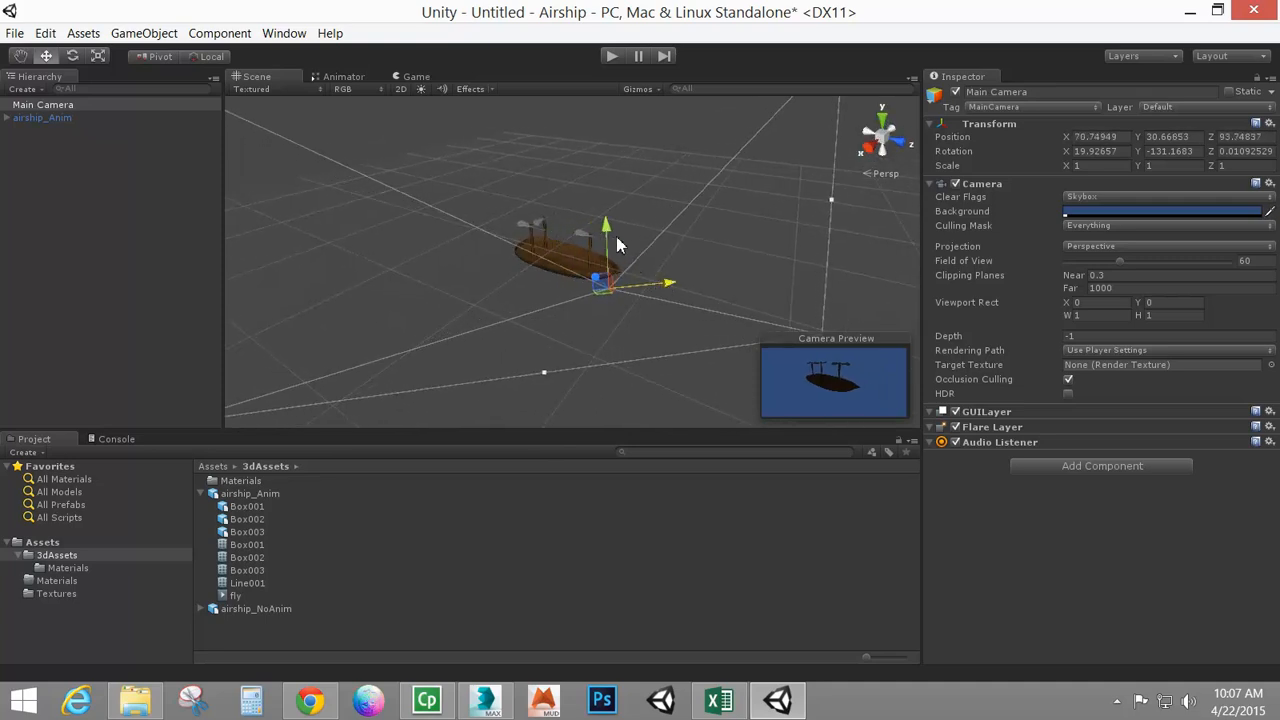
drag(606, 233, 606, 222)
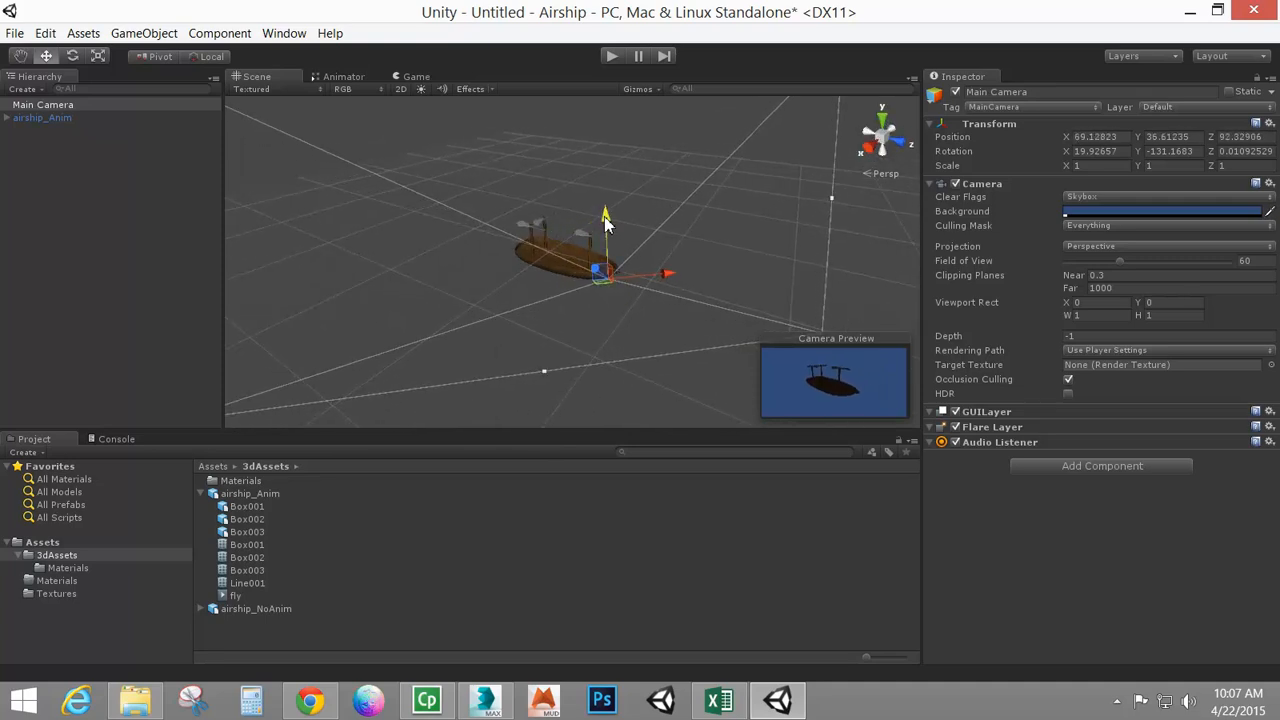
click(155, 38)
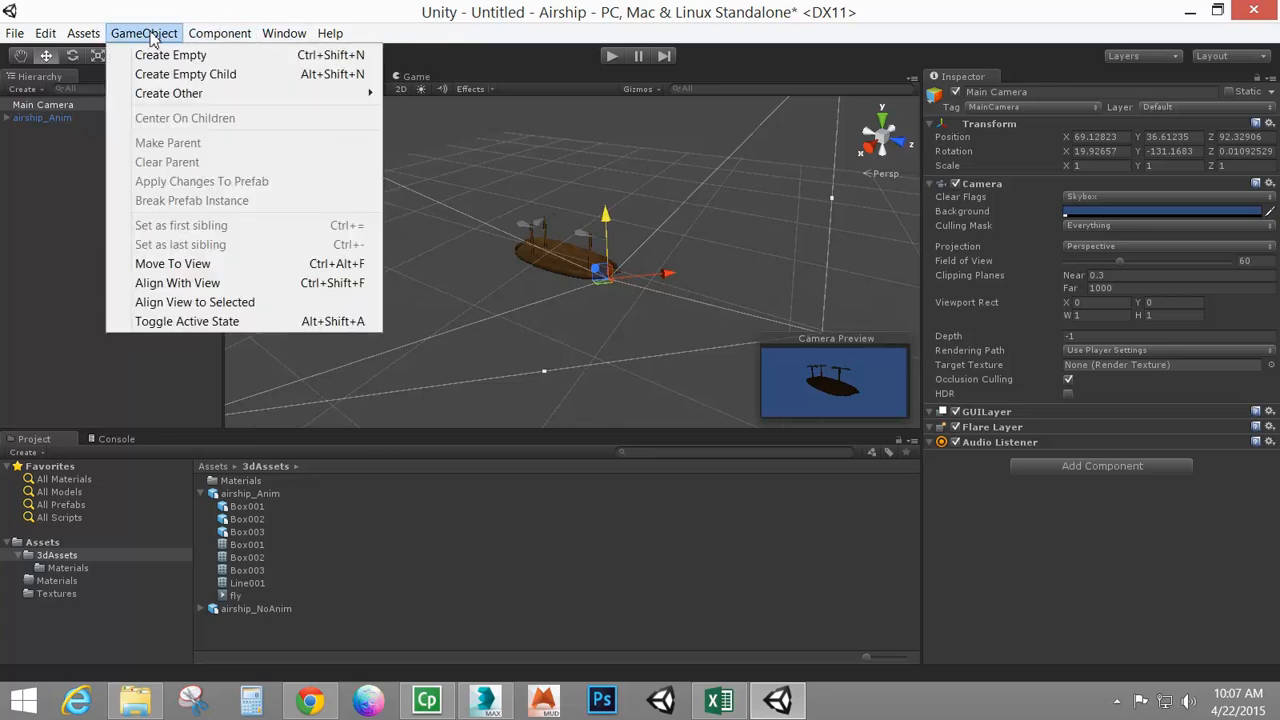
Add a directional light to the scene and set its shadow type to Hard Shadows
mouse_move(251, 97)
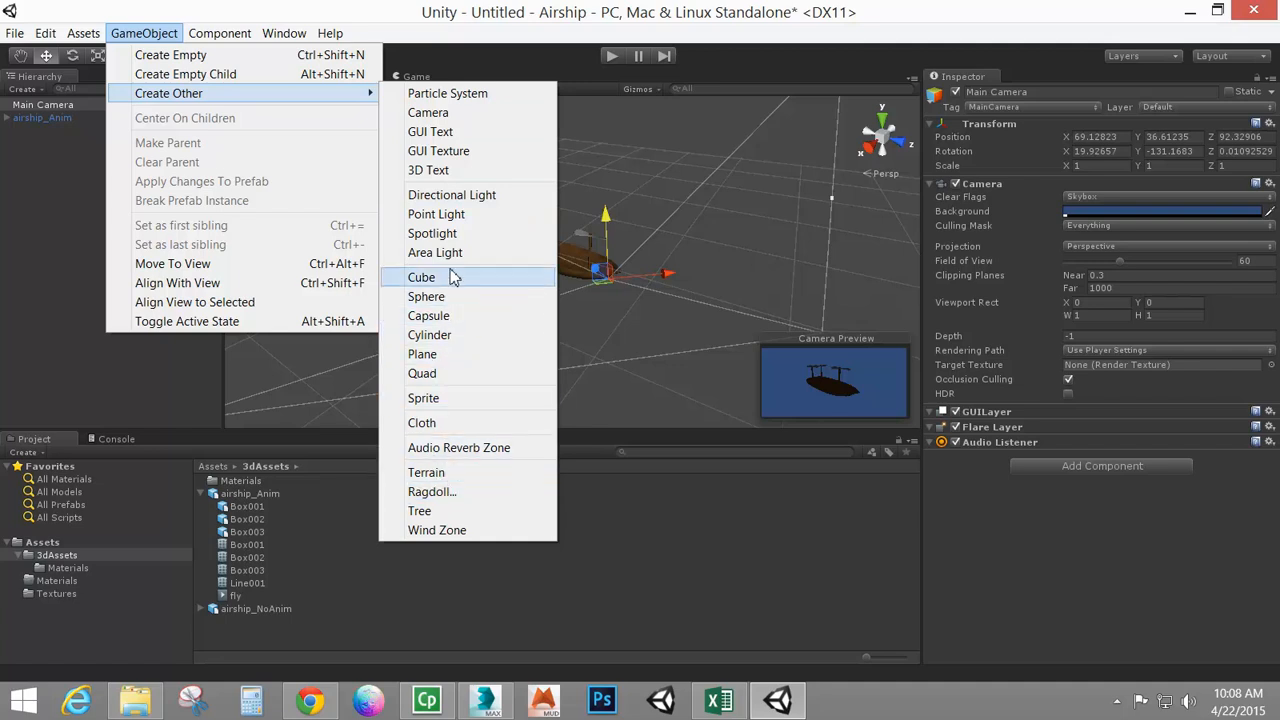
click(452, 196)
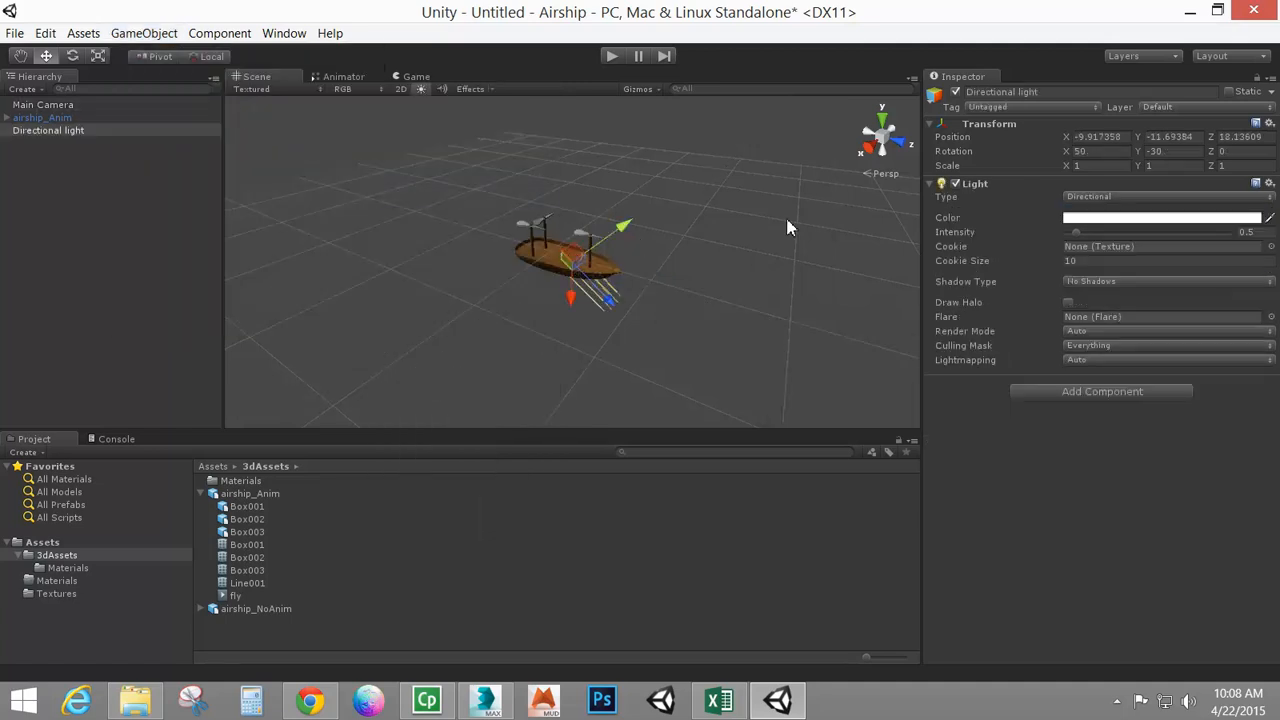
click(1105, 281)
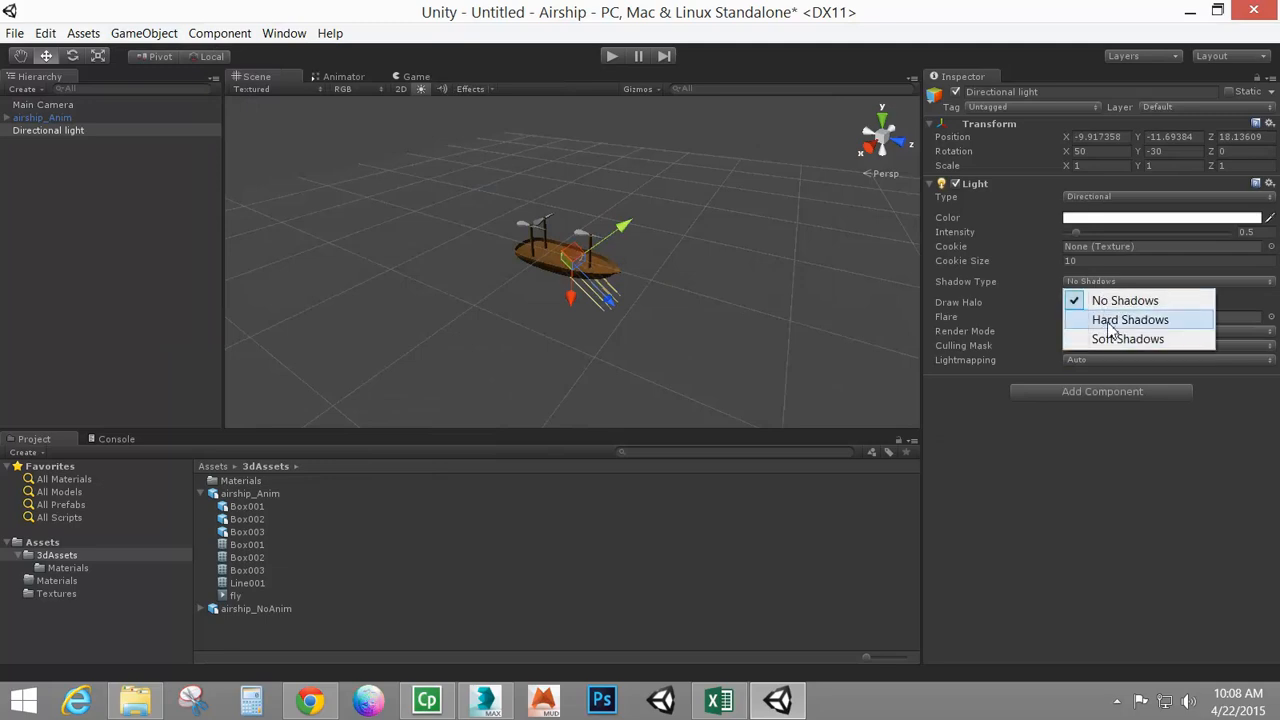
click(1107, 320)
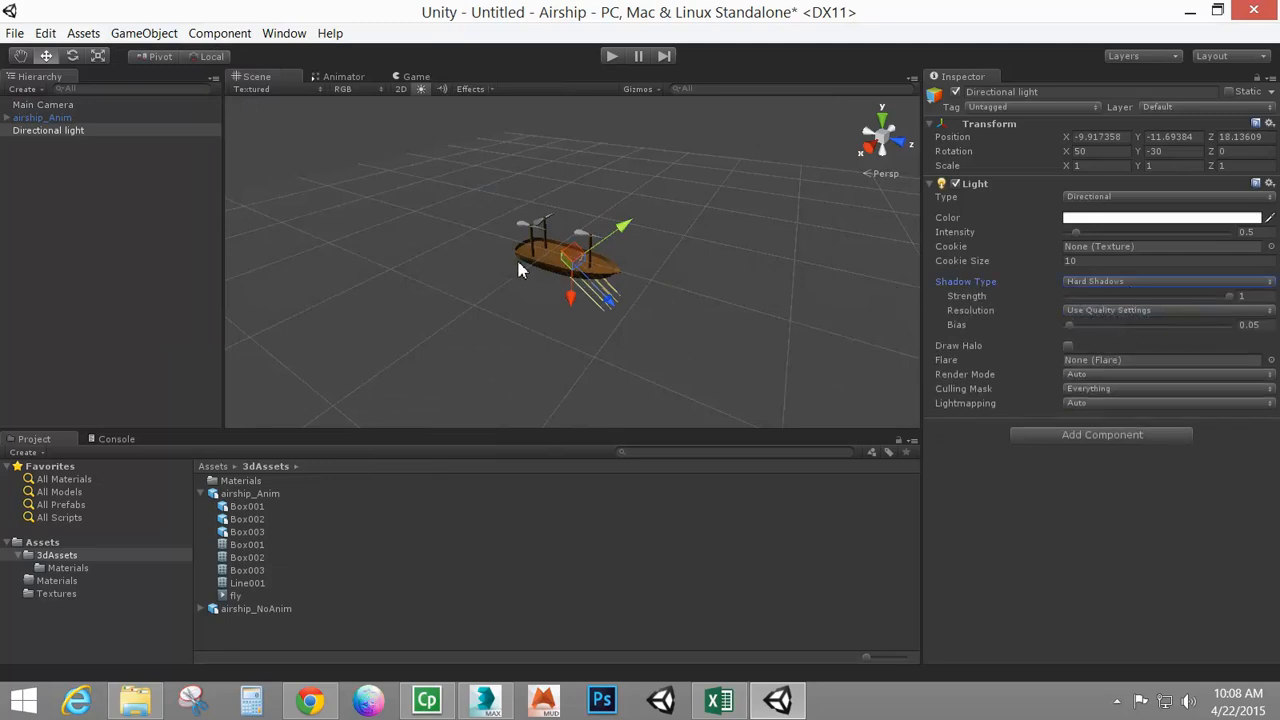
Preview the lit airship in the Game view by starting and stopping Play mode
scroll(651, 317, up, 3)
alt+drag(650, 394, 523, 246)
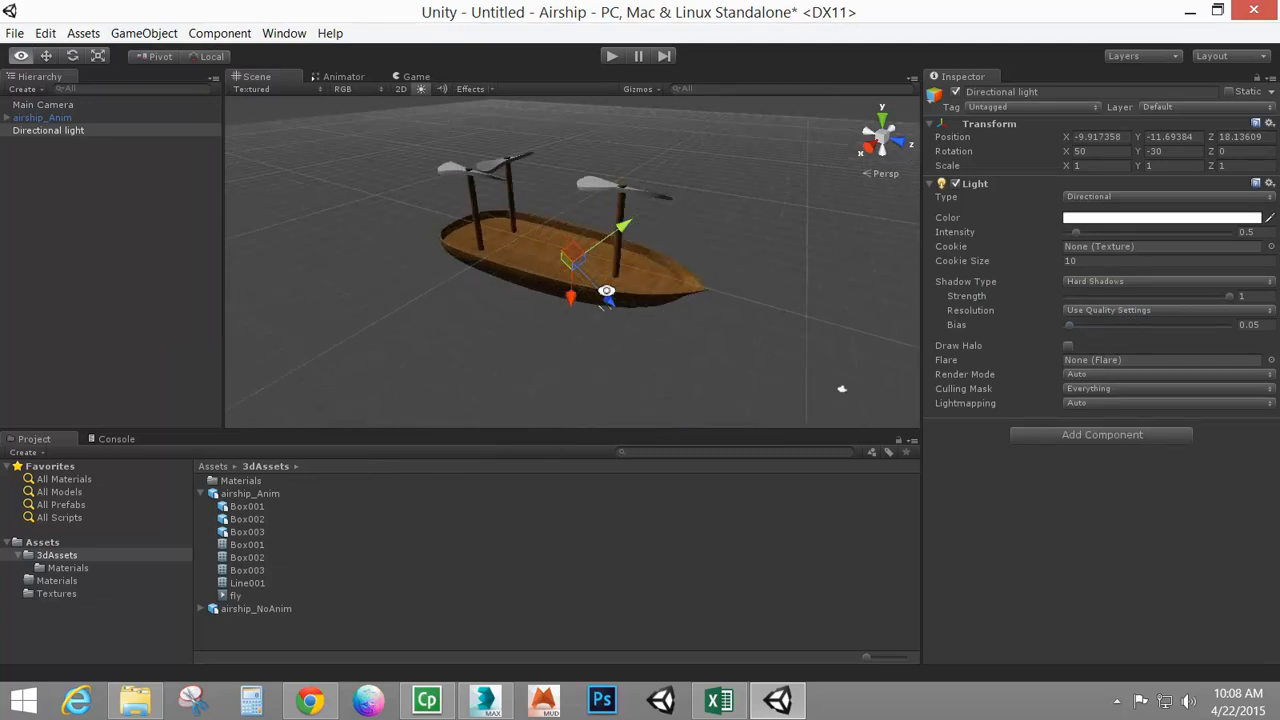
click(523, 246)
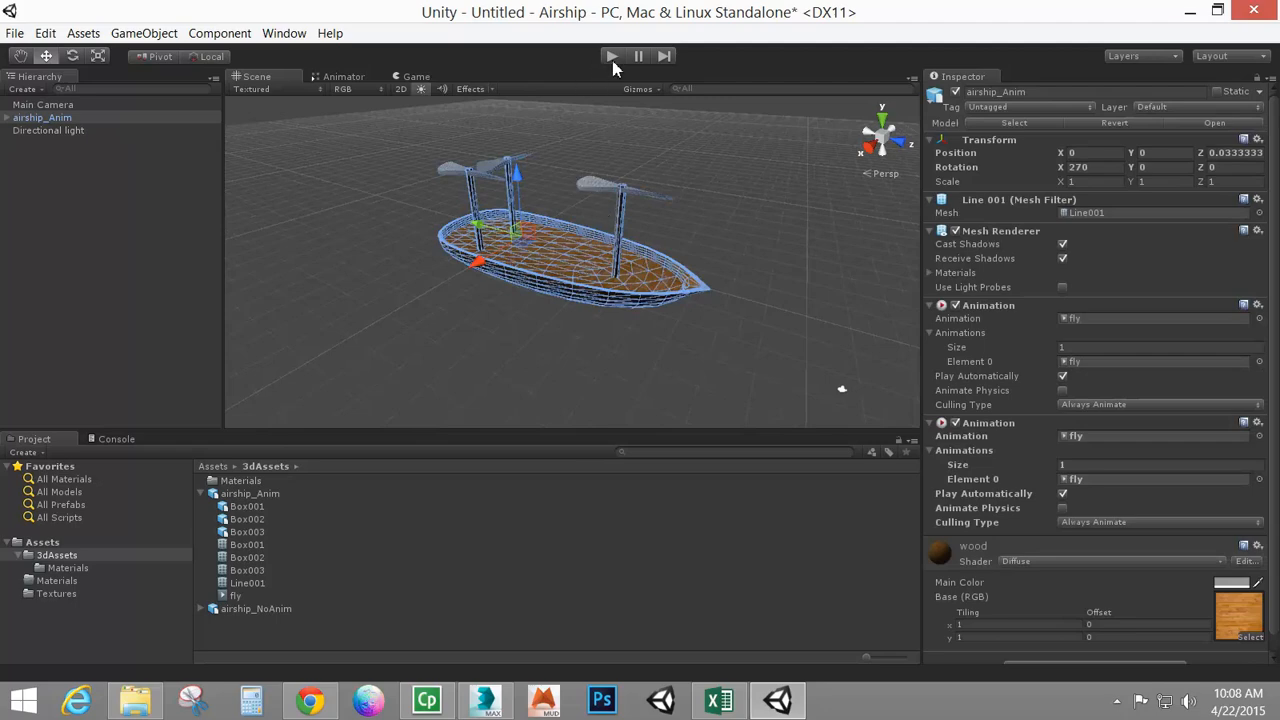
click(416, 77)
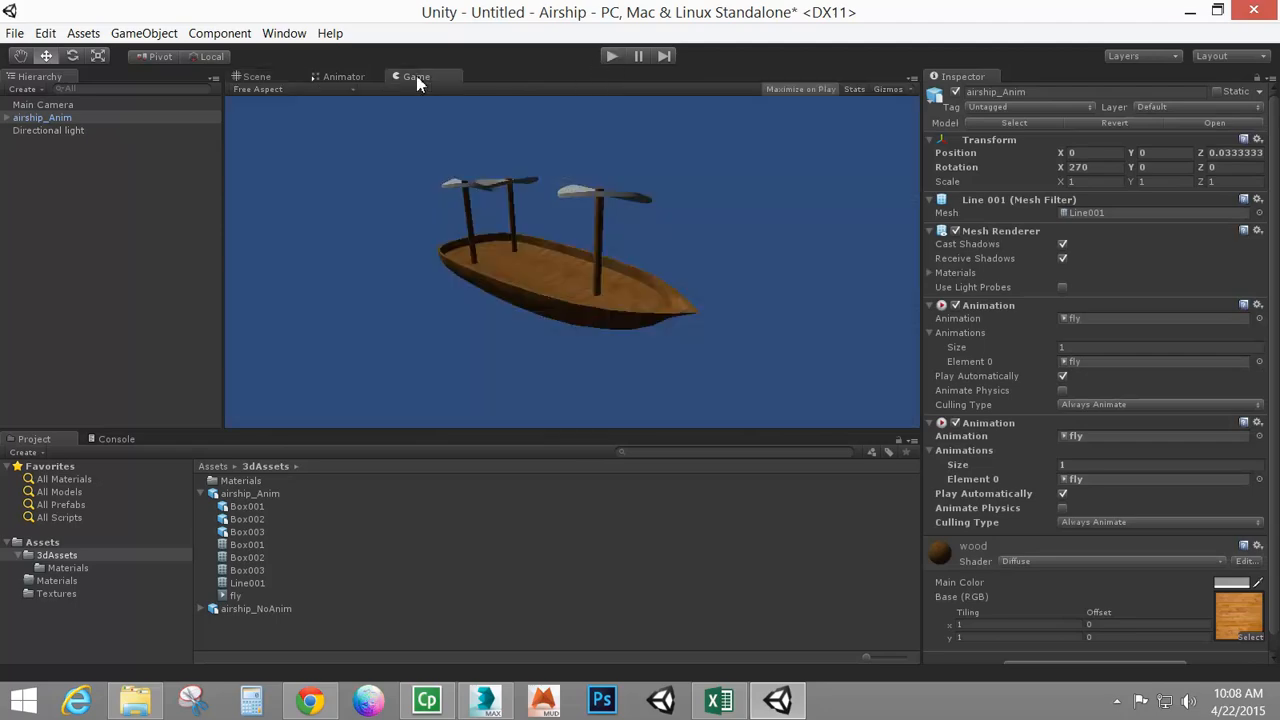
click(612, 57)
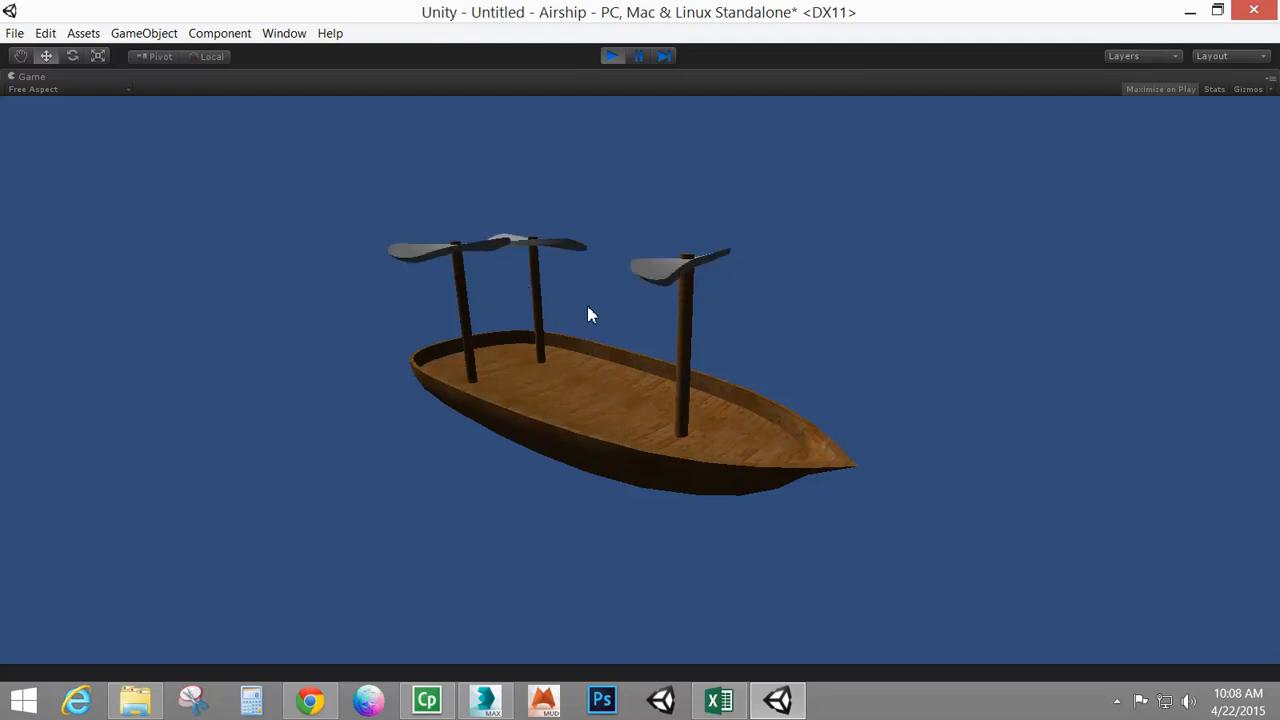
click(612, 57)
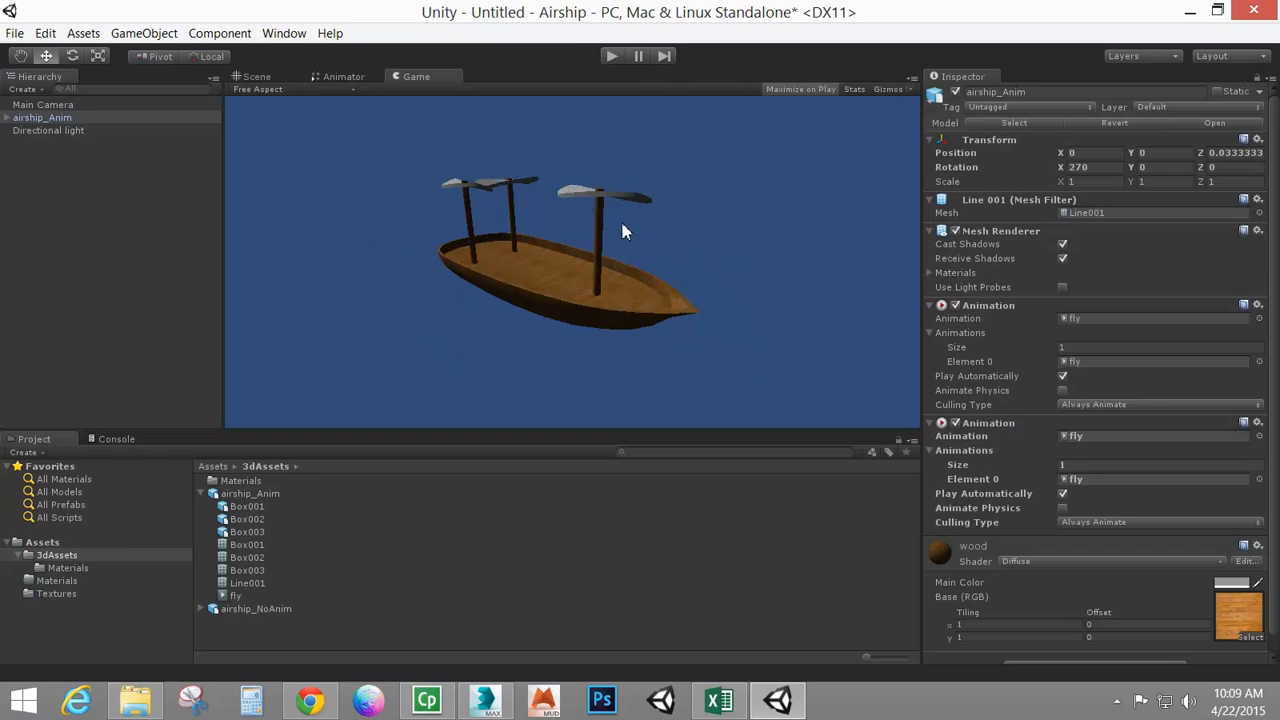
Deactivate the airship_Anim object in the scene
click(35, 119)
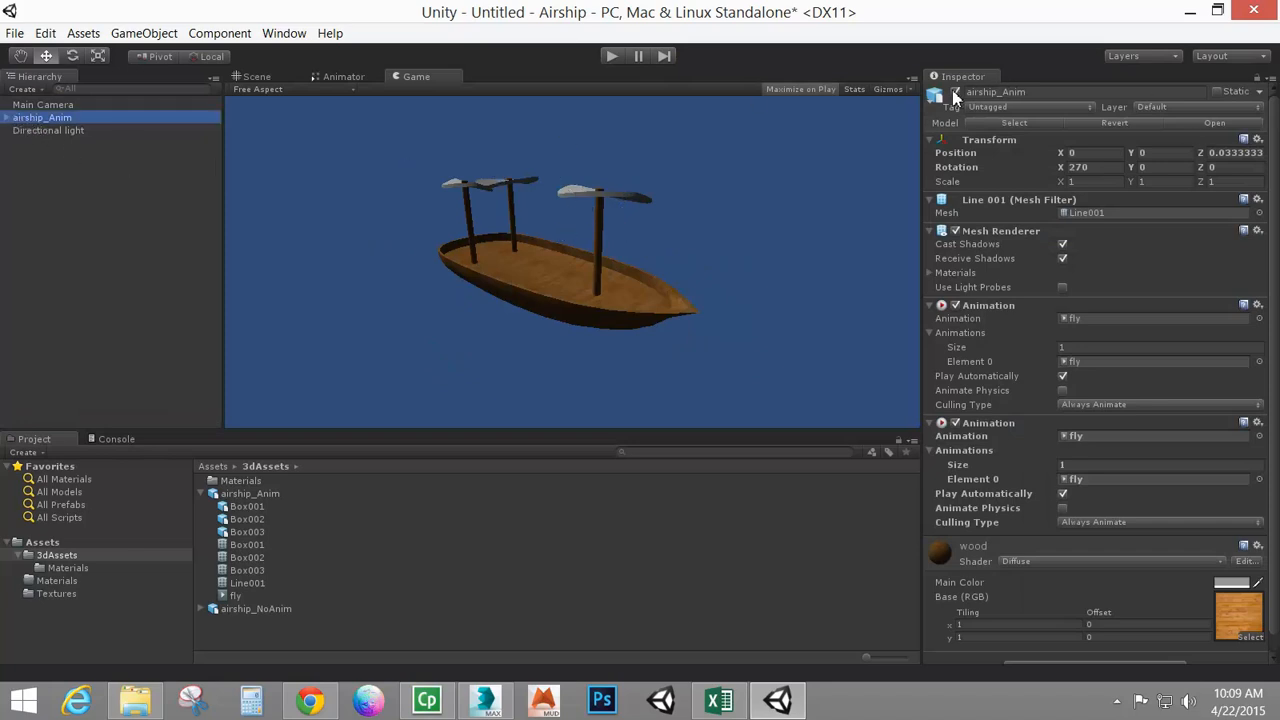
click(955, 93)
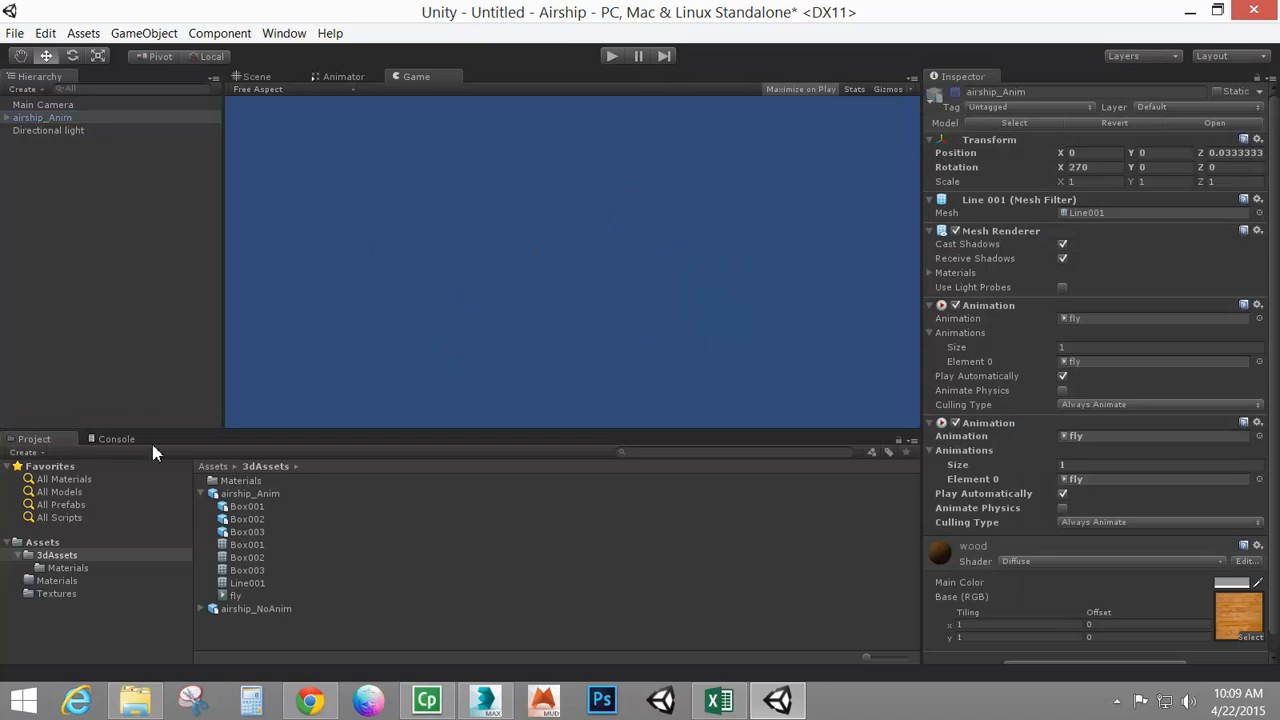
Add the airship_NoAnim model to the scene and set its Z position to 0
click(239, 608)
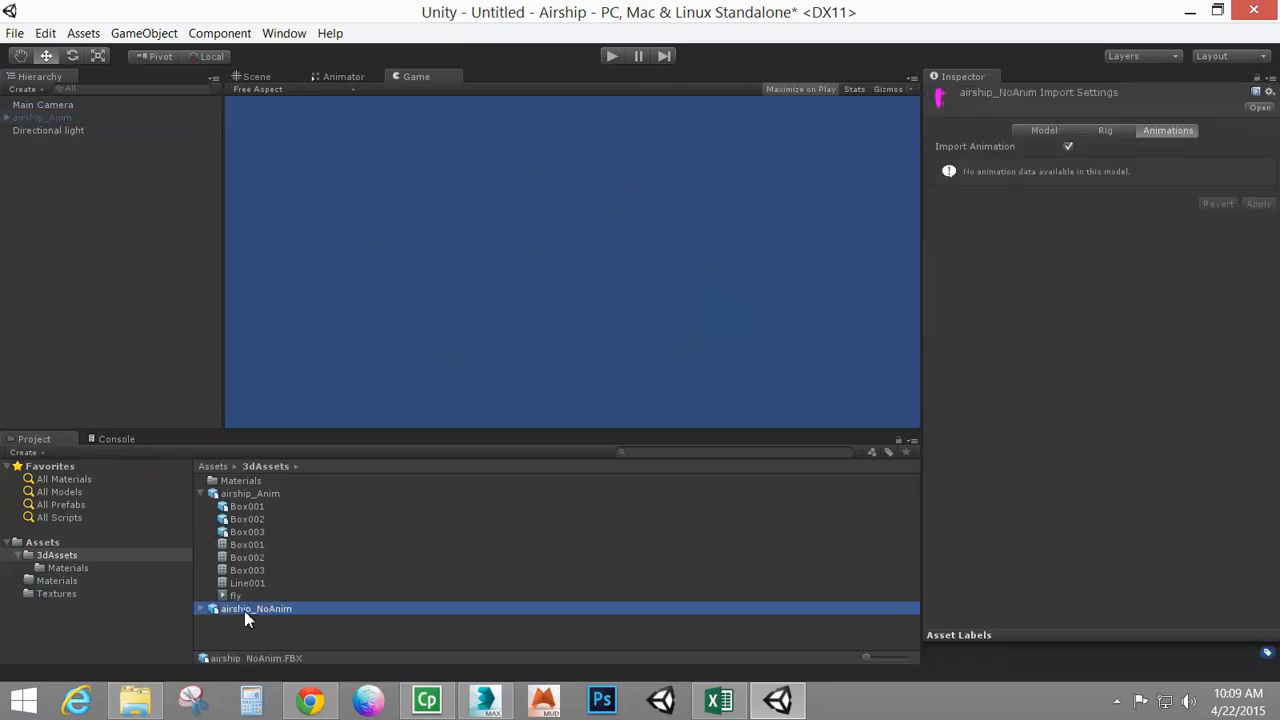
drag(239, 608, 98, 276)
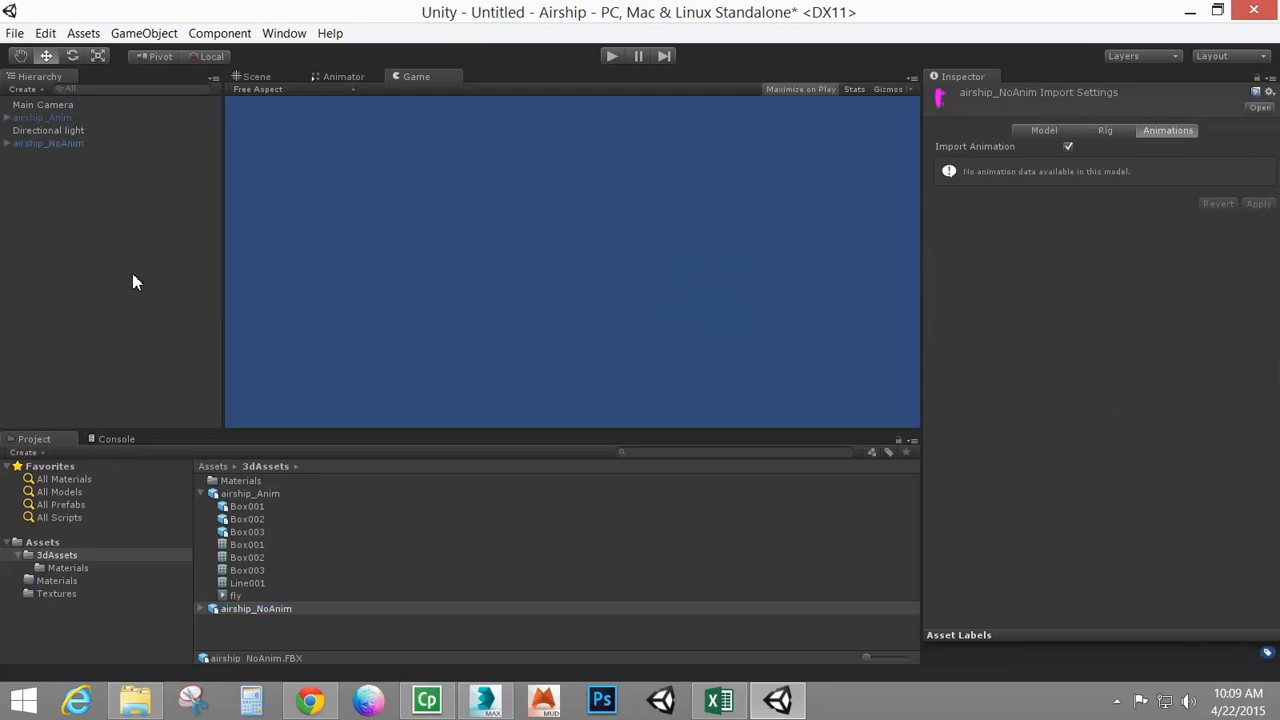
click(34, 144)
click(250, 77)
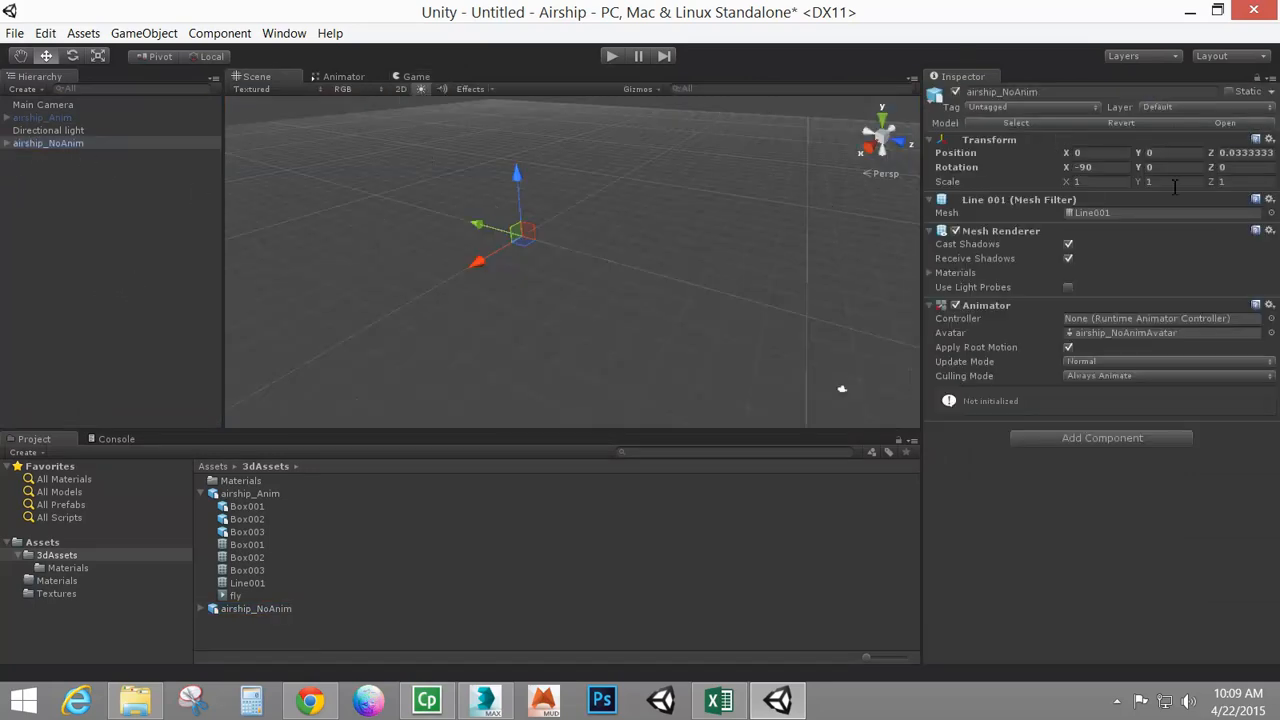
click(1232, 153)
text(0)
Set the airship_NoAnim import scale factor to 1 and apply it
click(266, 610)
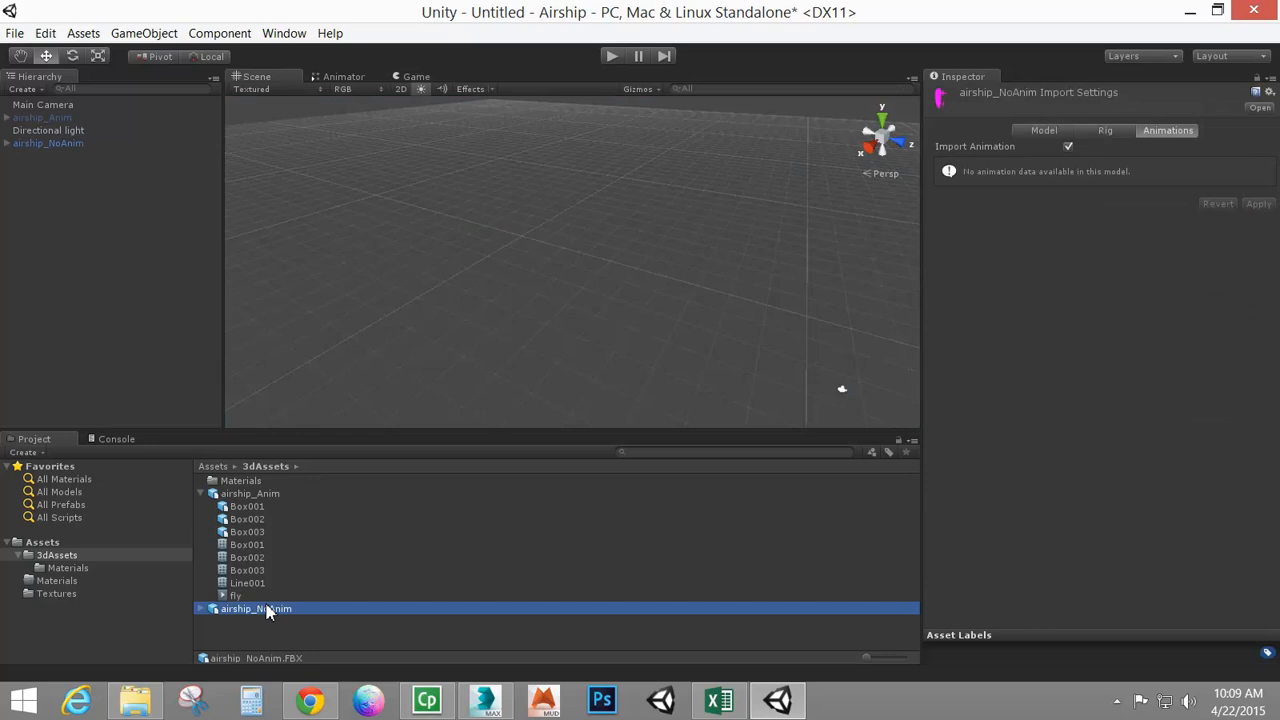
click(1103, 132)
click(1038, 134)
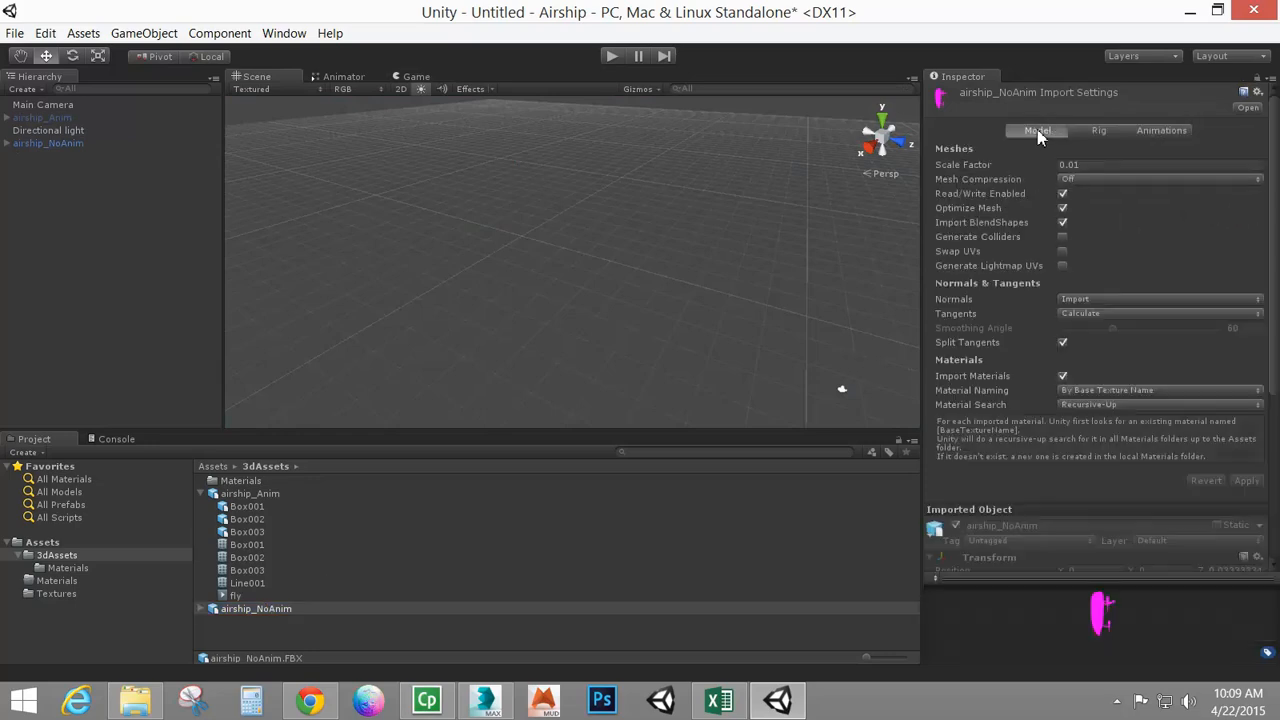
click(1086, 165)
text(1)
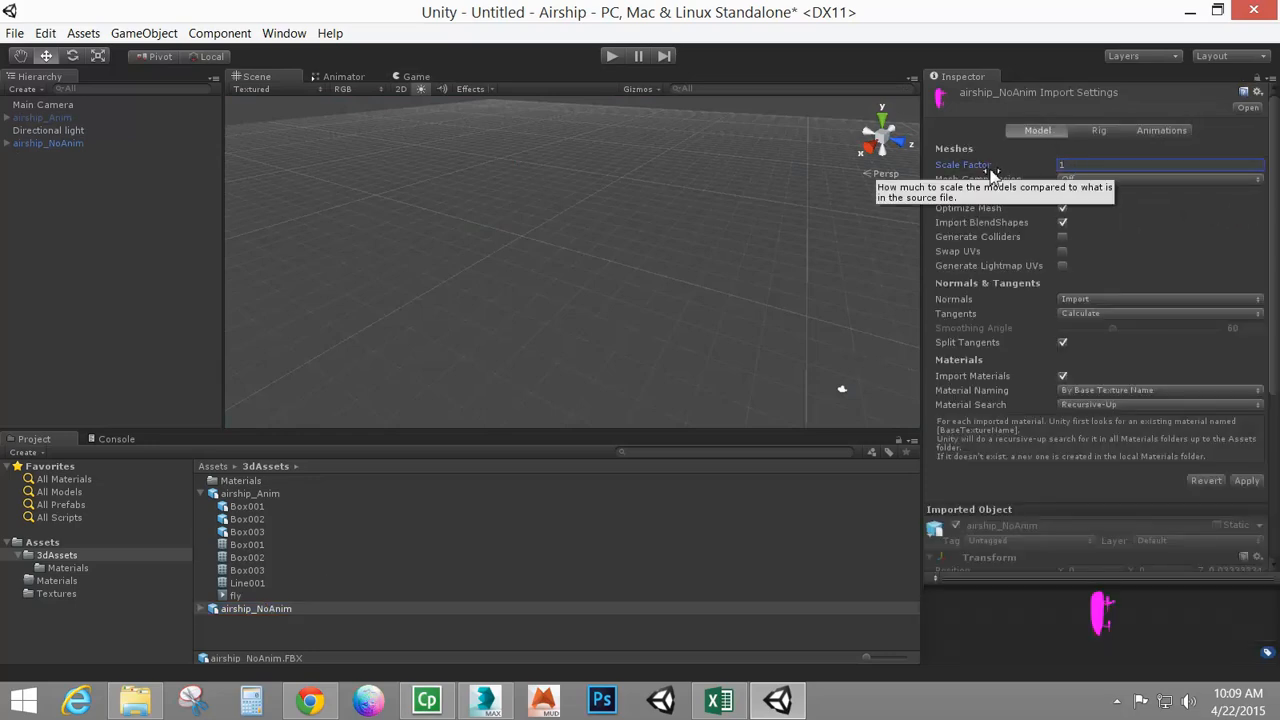
click(1246, 480)
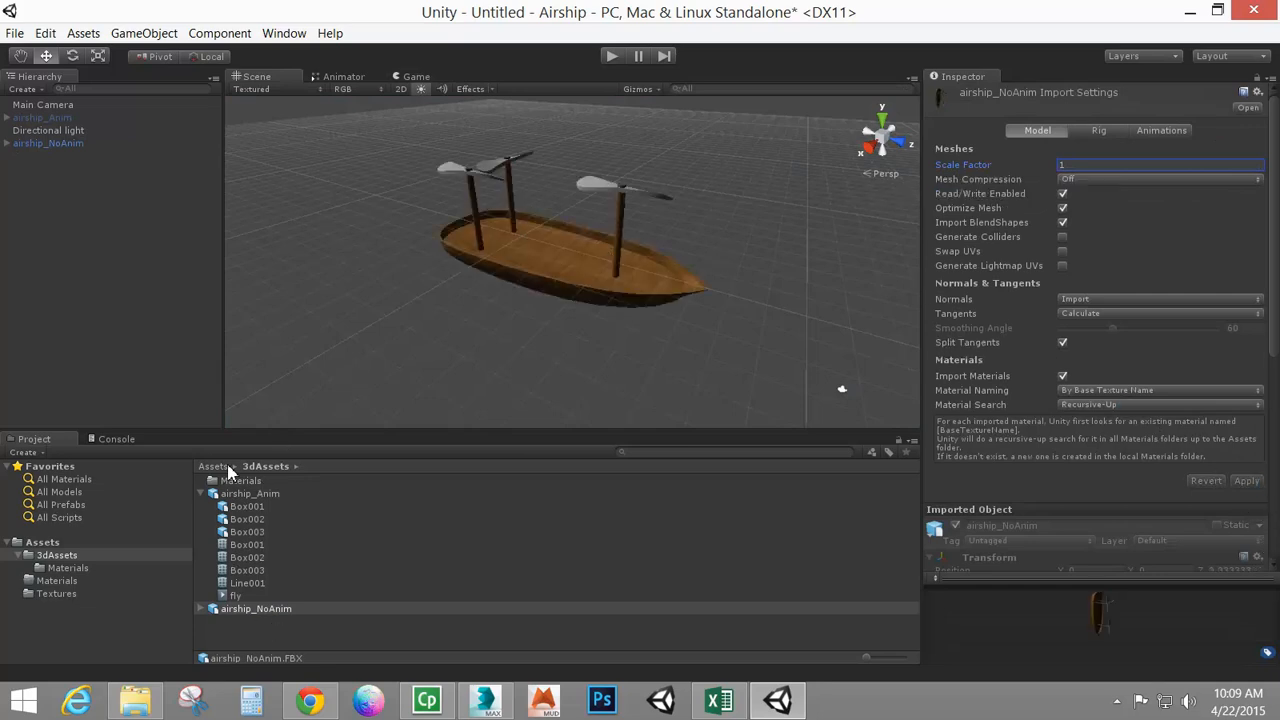
Remove the Animator component from airship_NoAnim and test the scene in Play mode
click(51, 146)
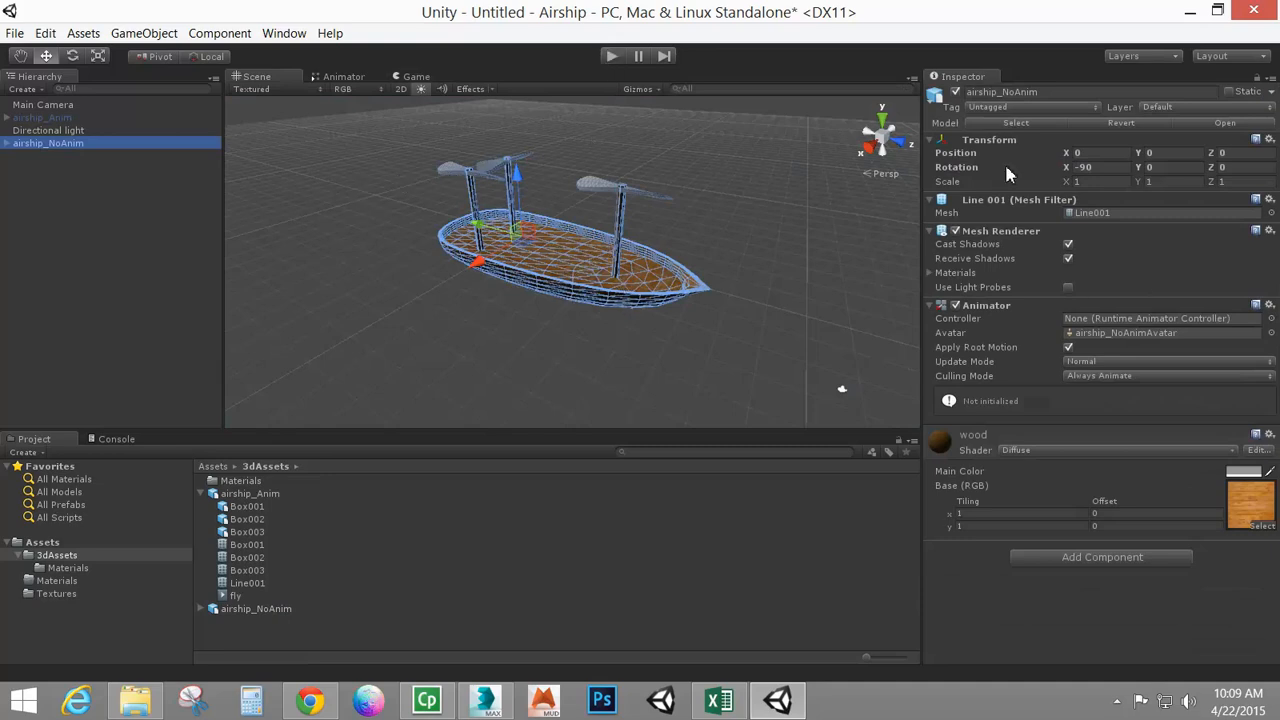
click(536, 258)
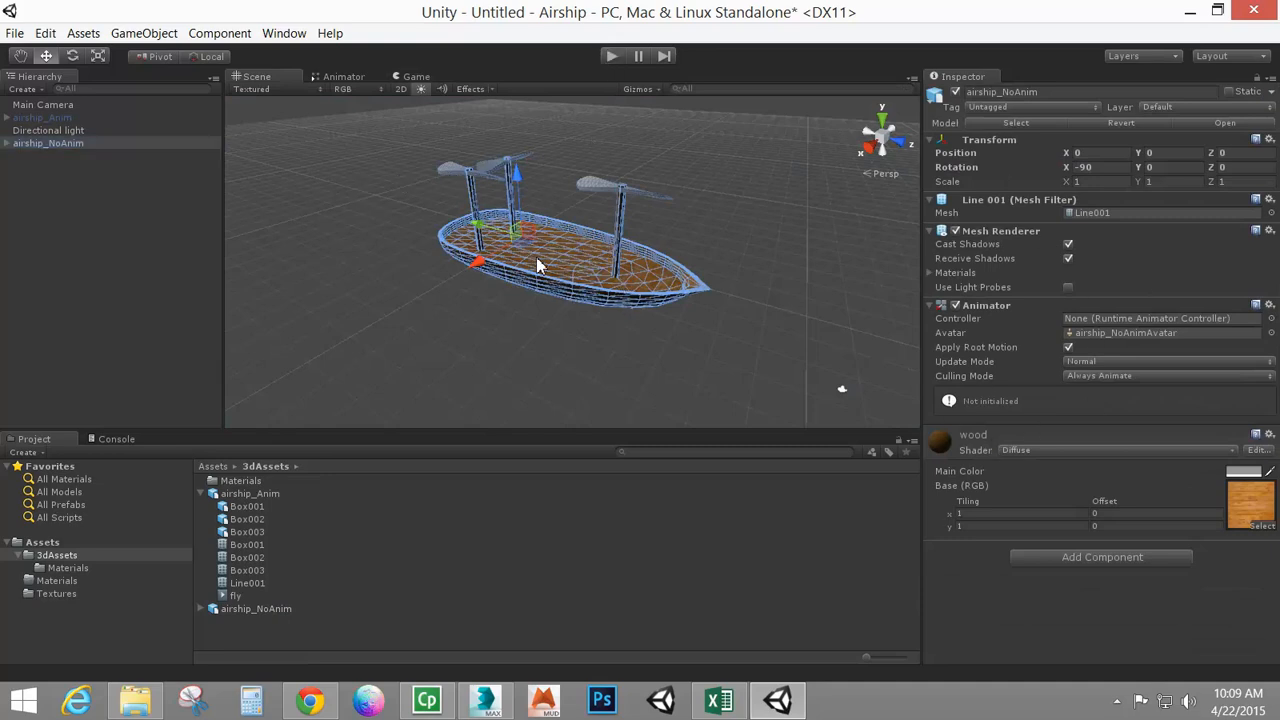
right_click(998, 313)
click(1046, 362)
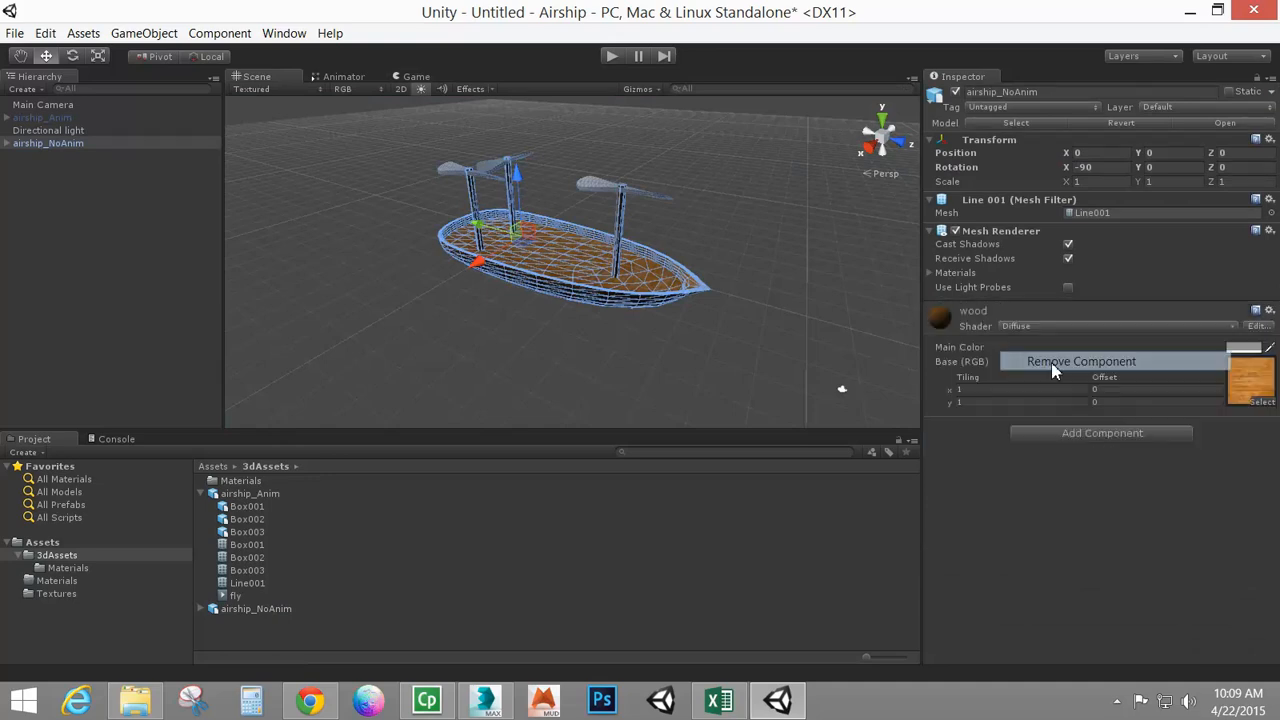
click(610, 57)
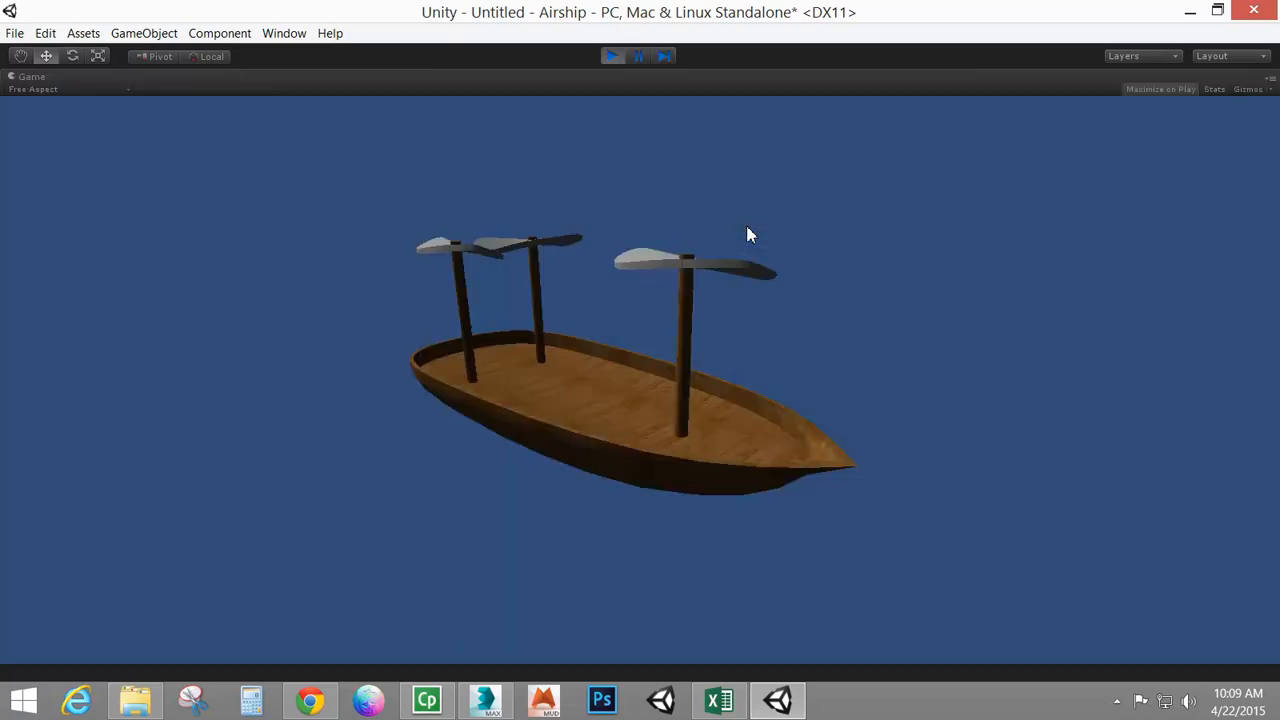
click(612, 57)
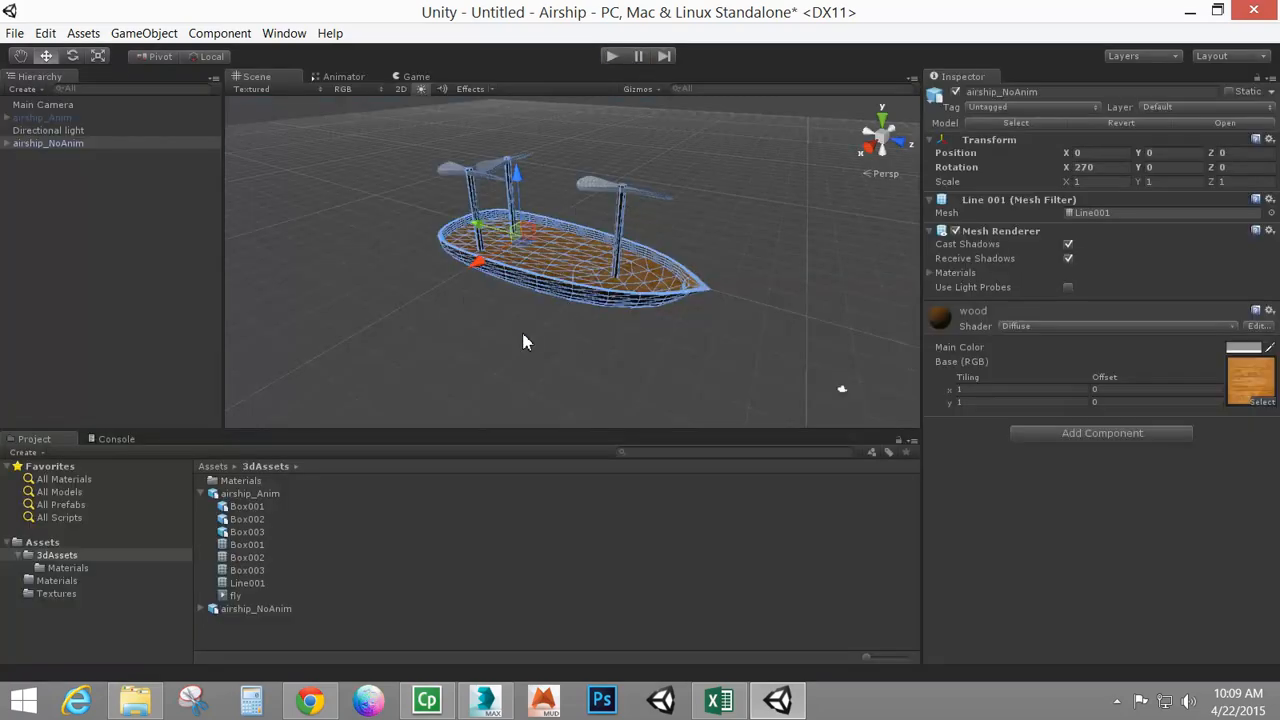
Create a new folder named Scripts in the Assets folder
click(201, 494)
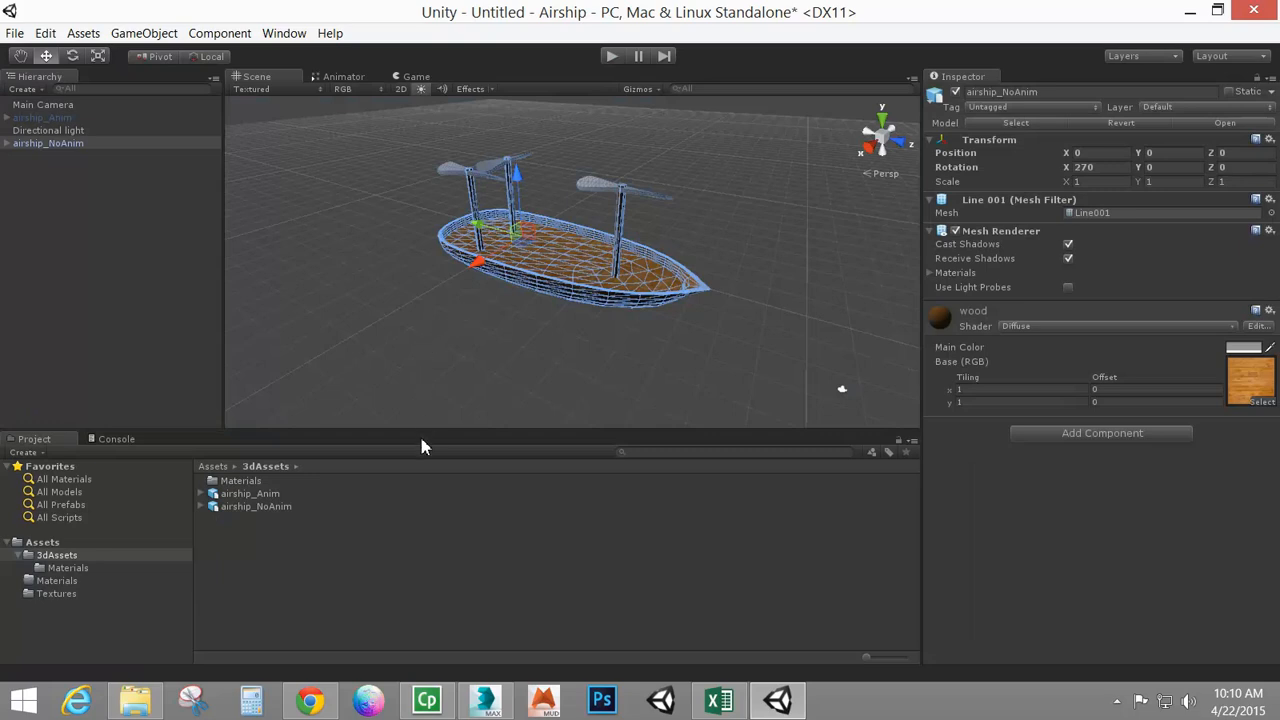
click(17, 556)
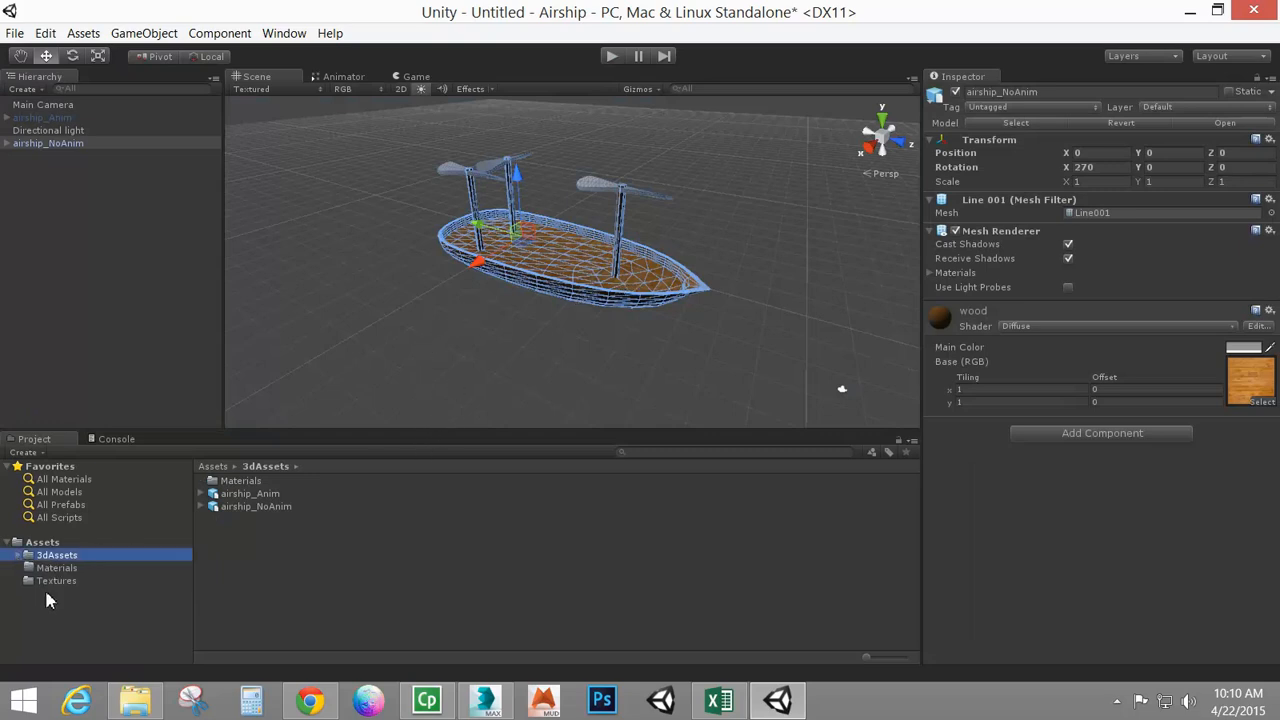
click(43, 542)
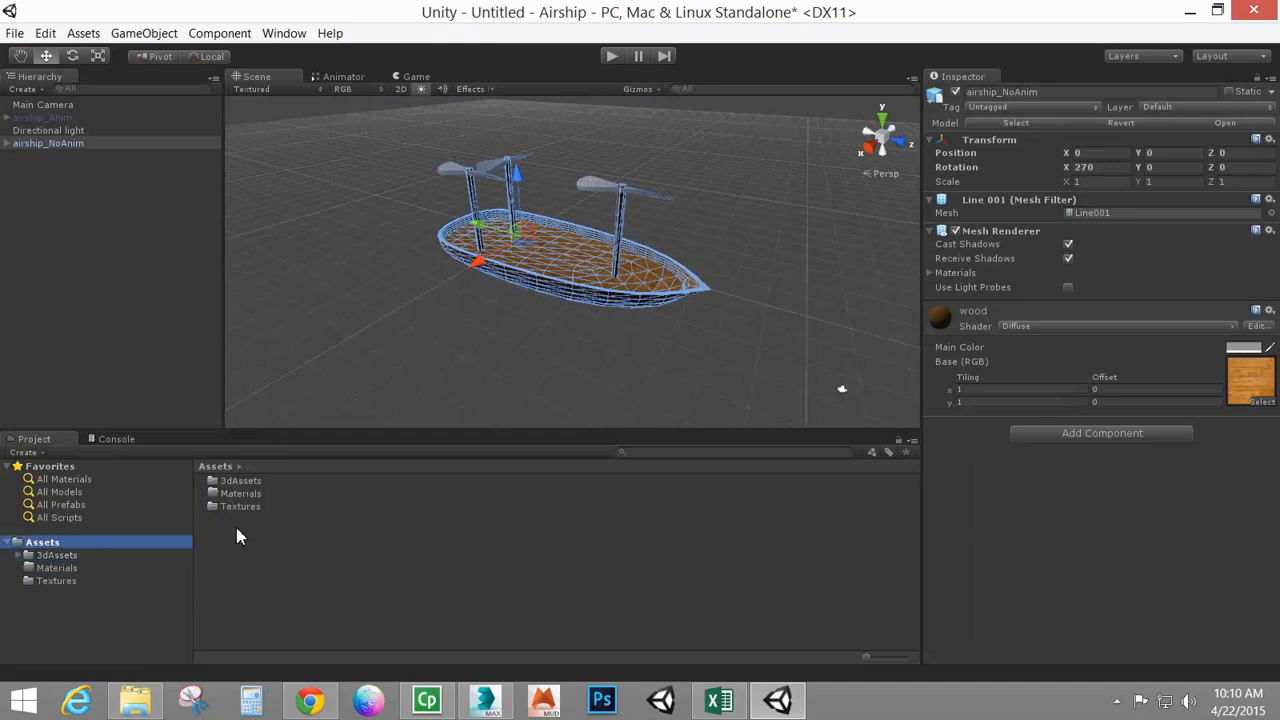
right_click(292, 560)
mouse_move(418, 290)
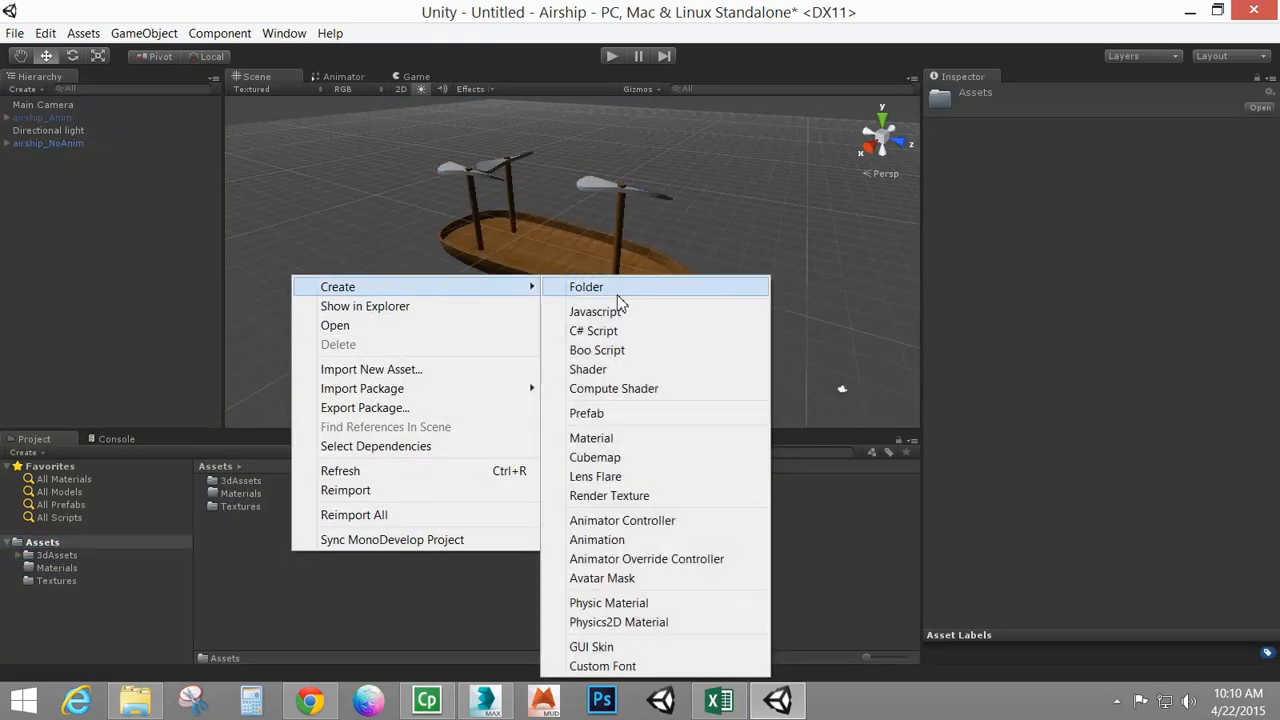
click(617, 296)
text(3d)
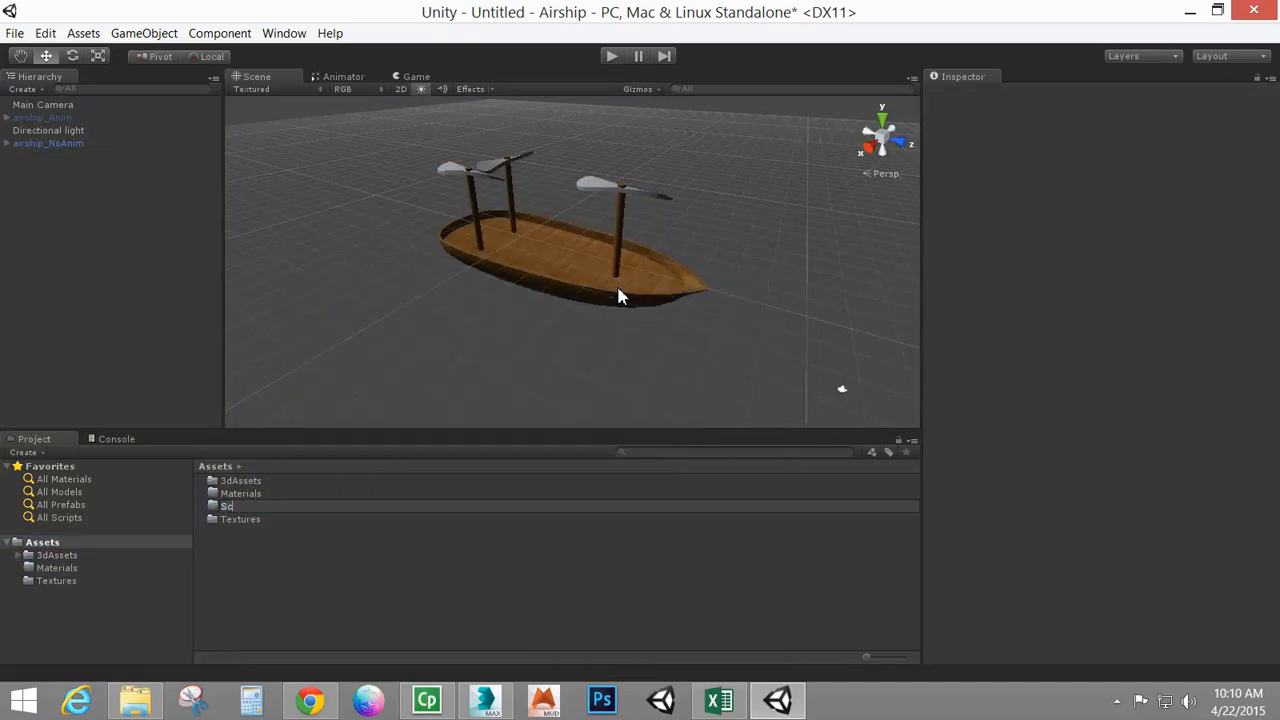
key(Return)
key(Return)
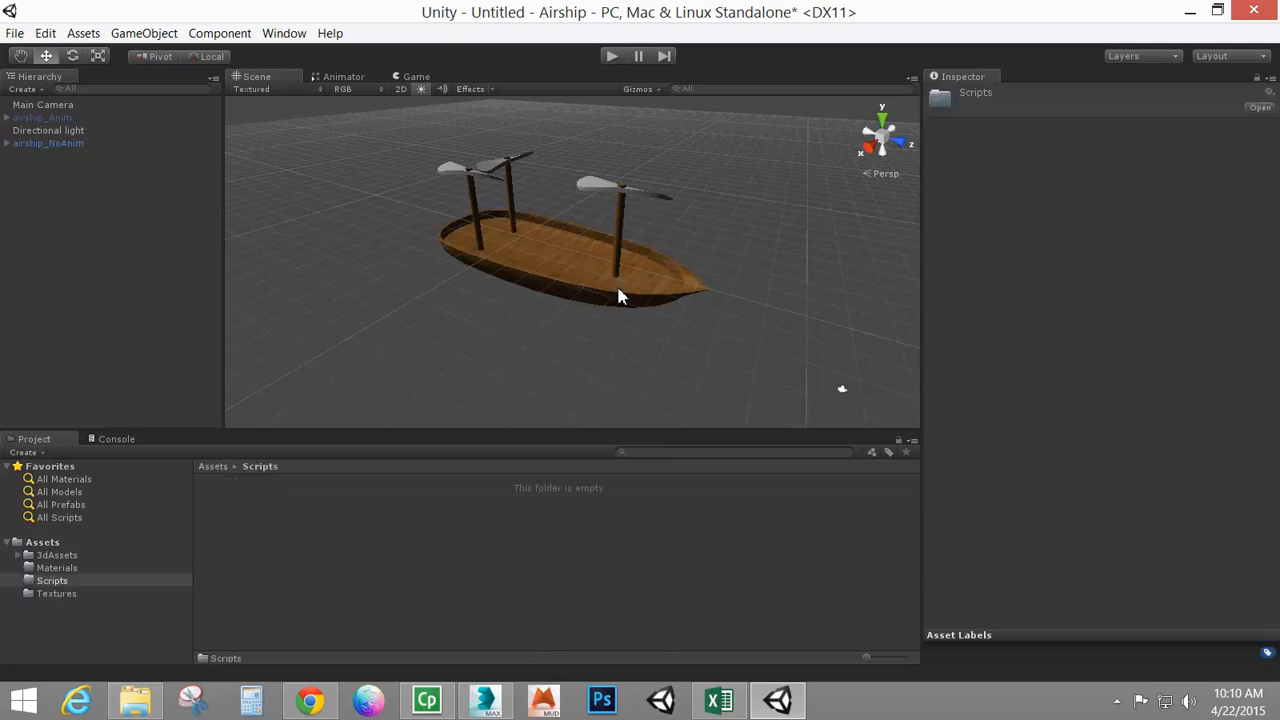
Create a JavaScript named rotateObject in the Scripts folder and open it in MonoDevelop
right_click(289, 524)
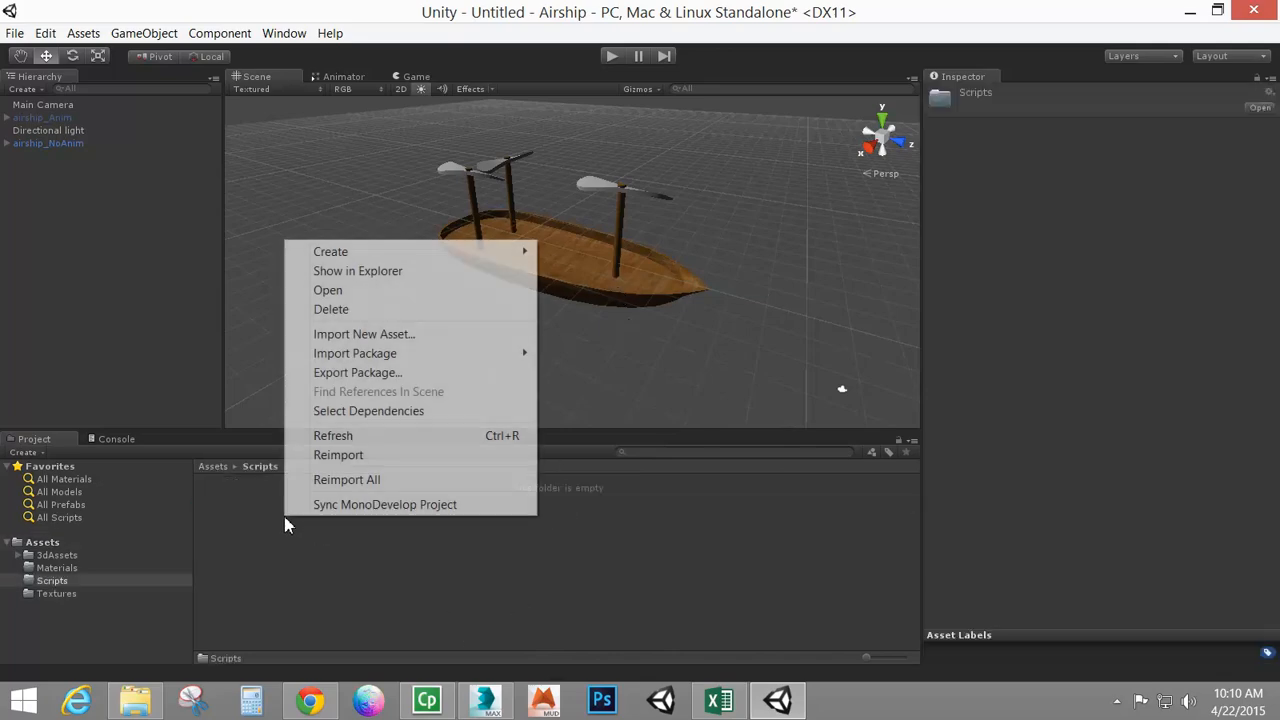
mouse_move(382, 262)
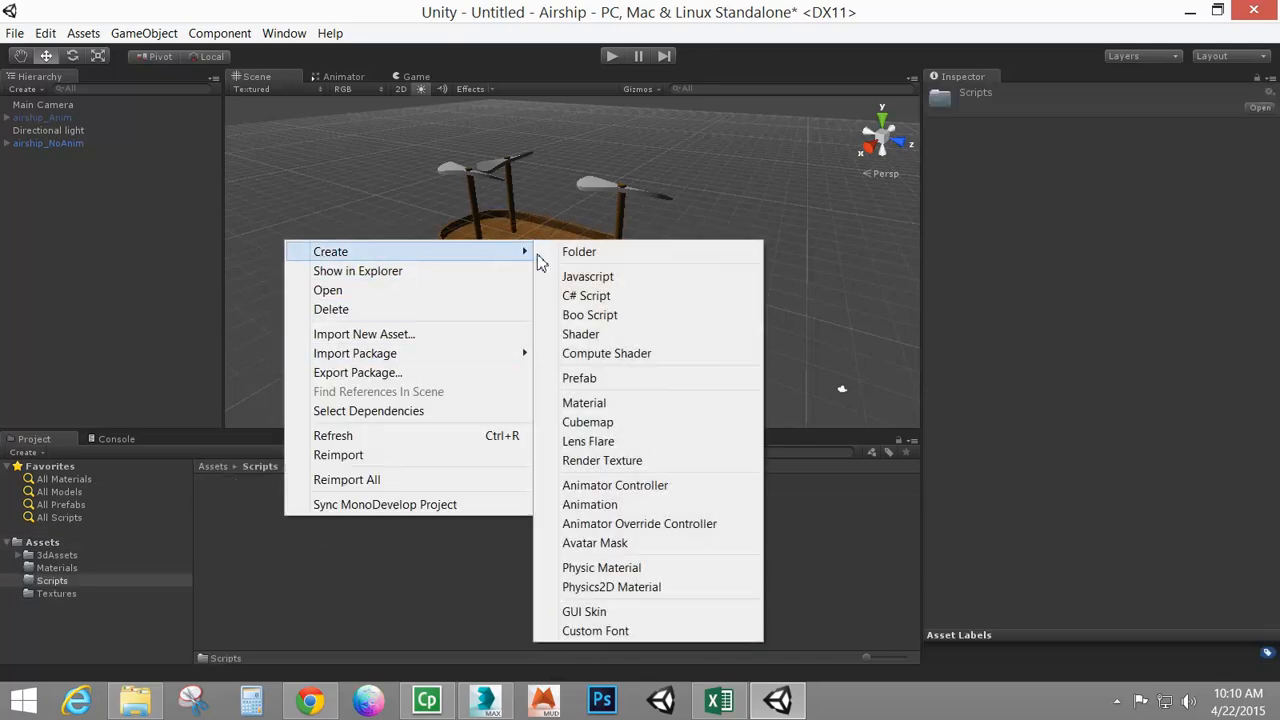
click(602, 280)
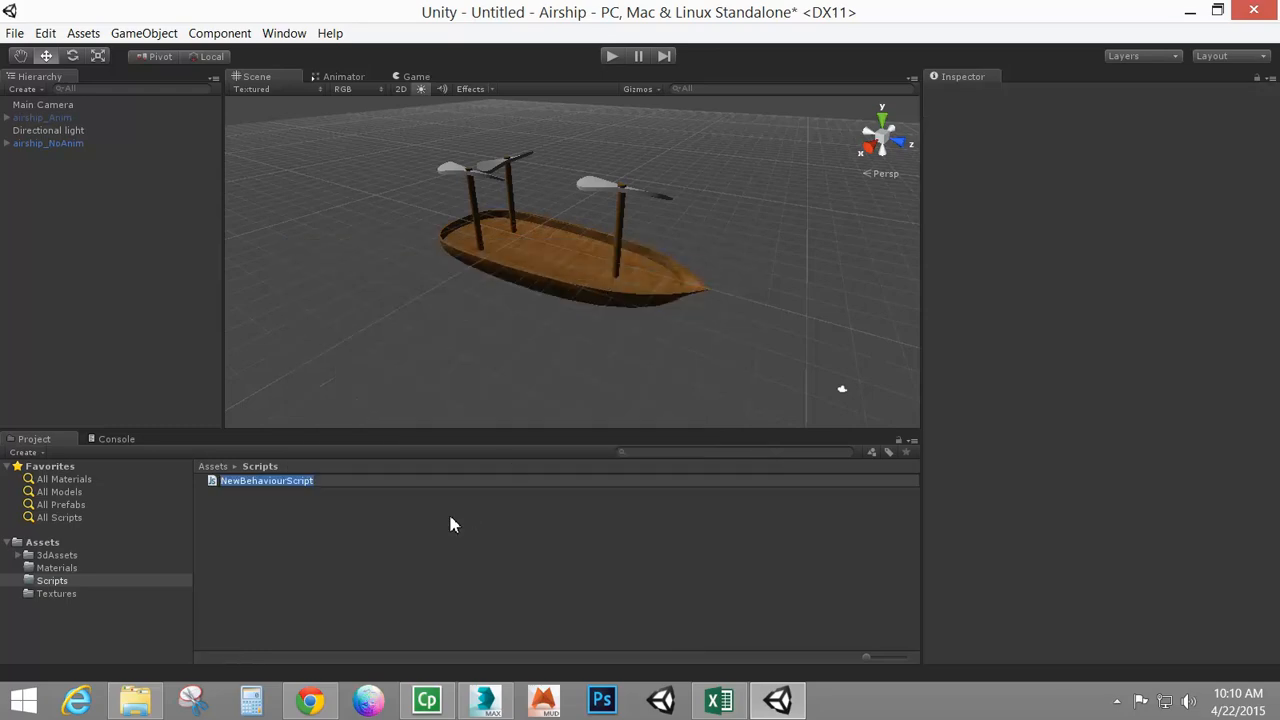
text(r)
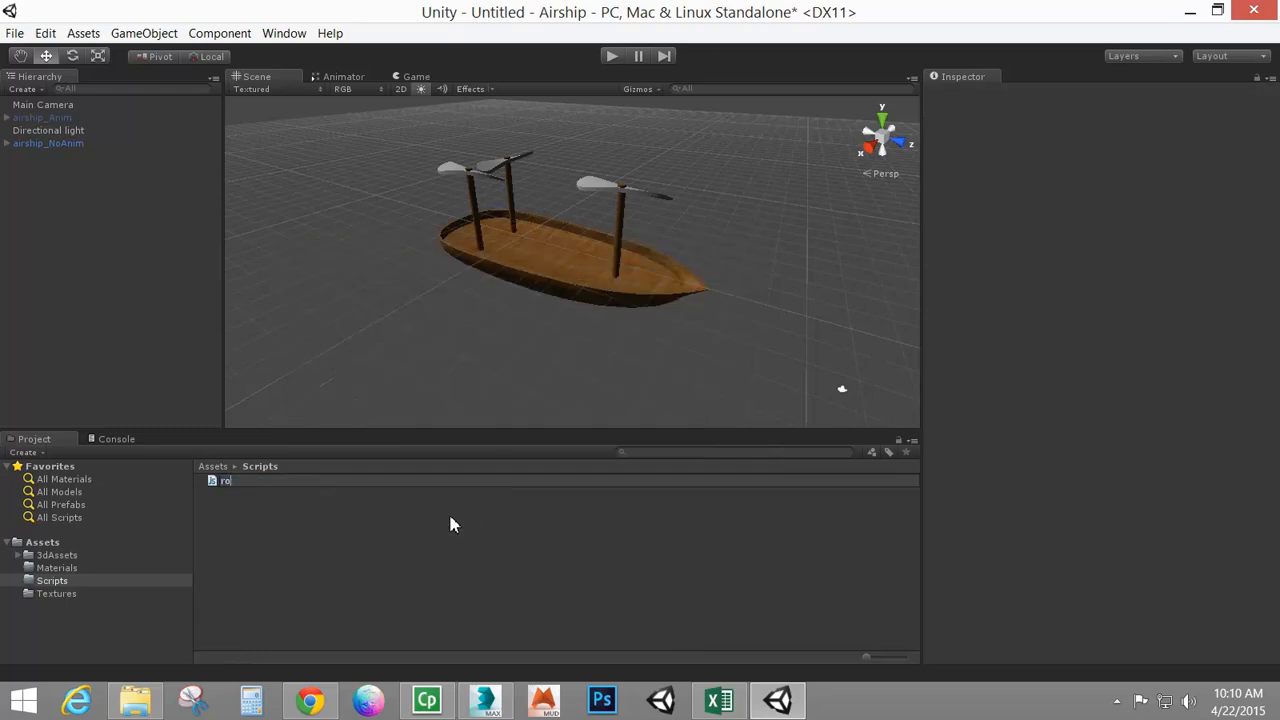
text(otateObject)
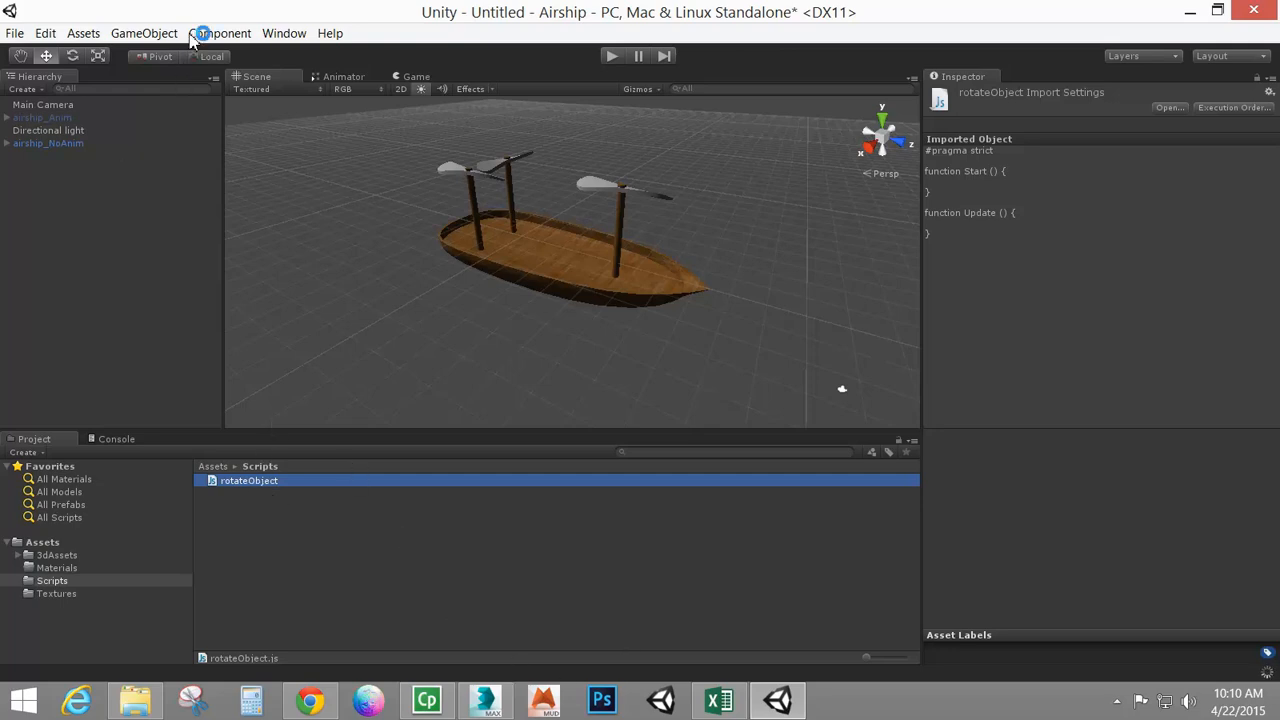
click(68, 145)
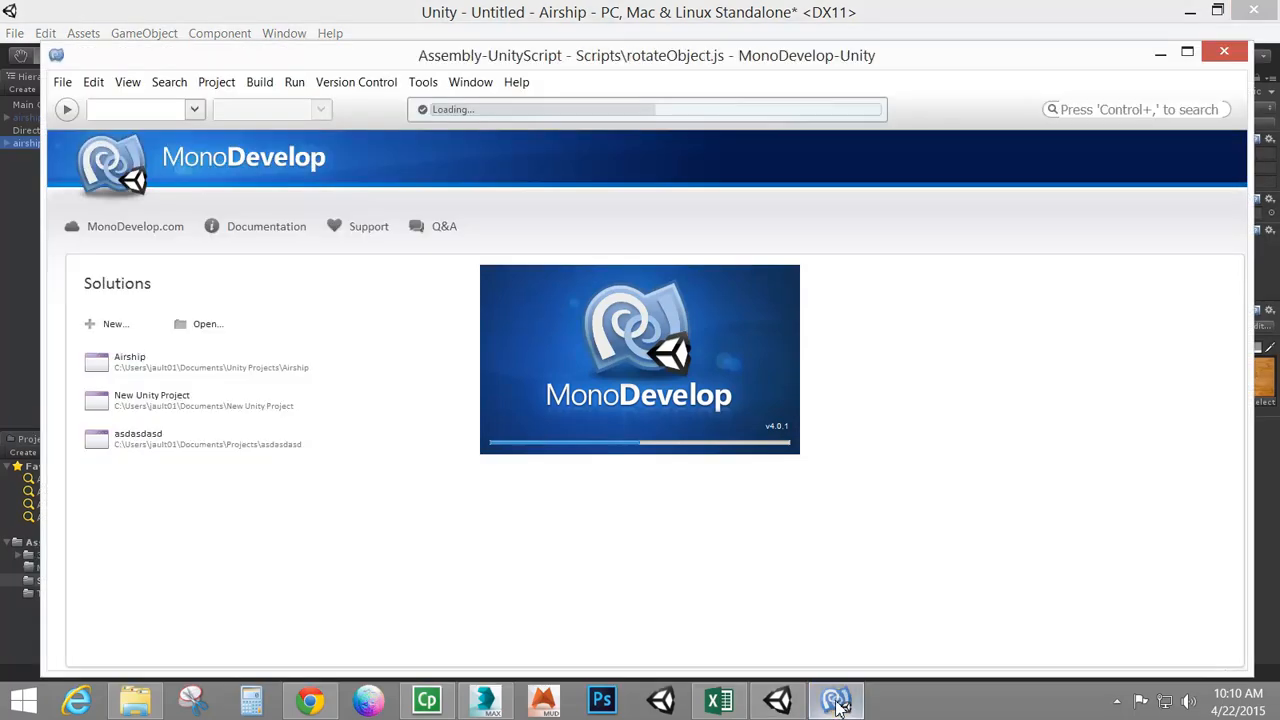
Return to the editor, expand airship_NoAnim and select the propeller children Box001, Box002 and Box003 in turn
click(838, 706)
click(838, 706)
click(974, 113)
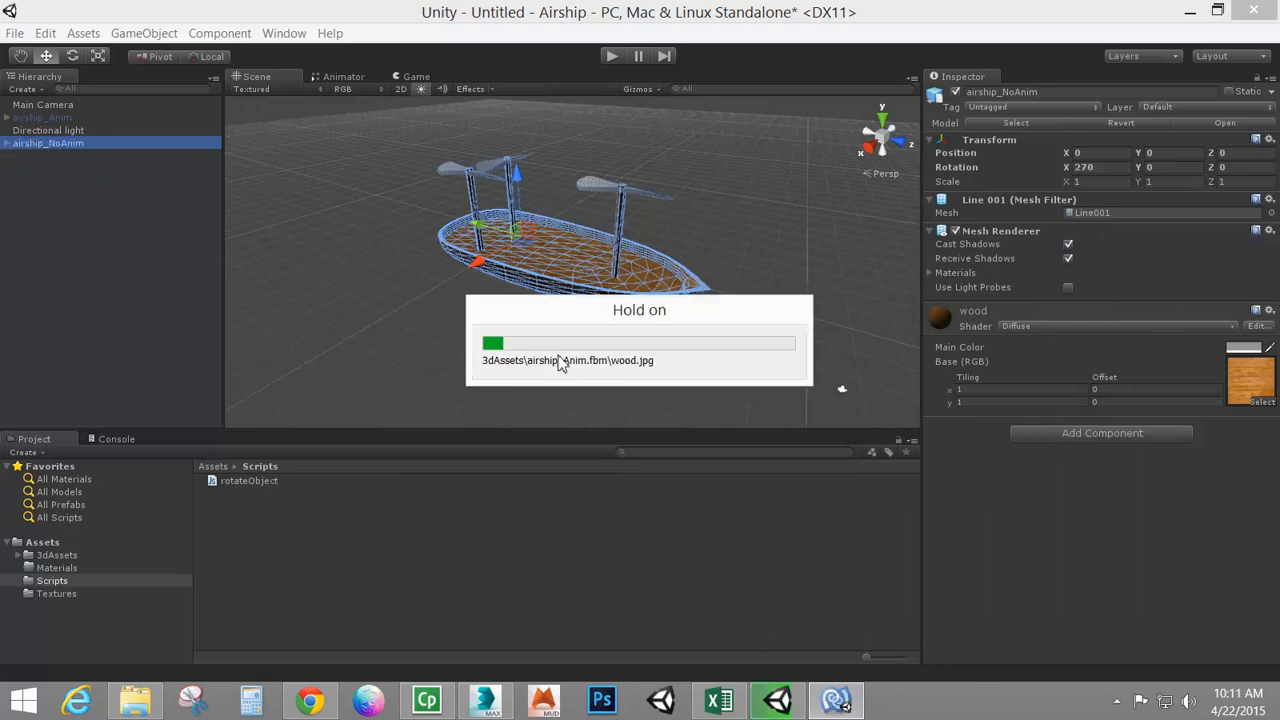
click(9, 144)
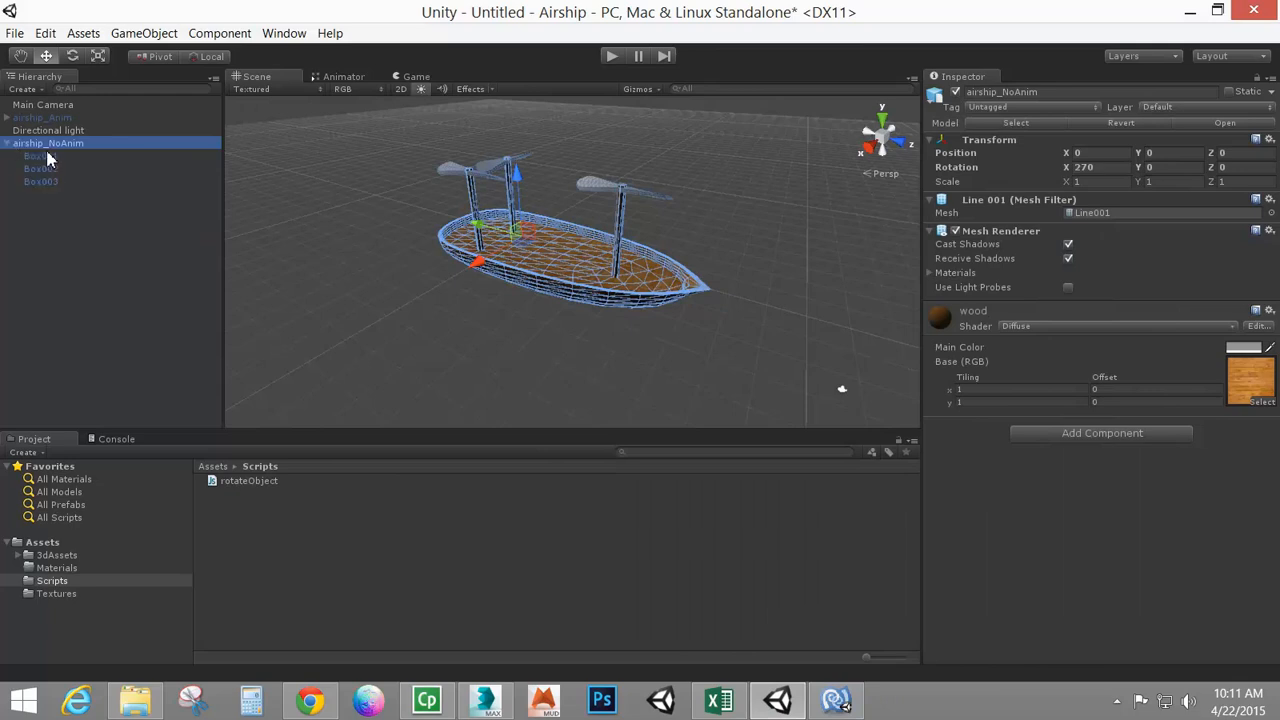
click(46, 156)
click(45, 169)
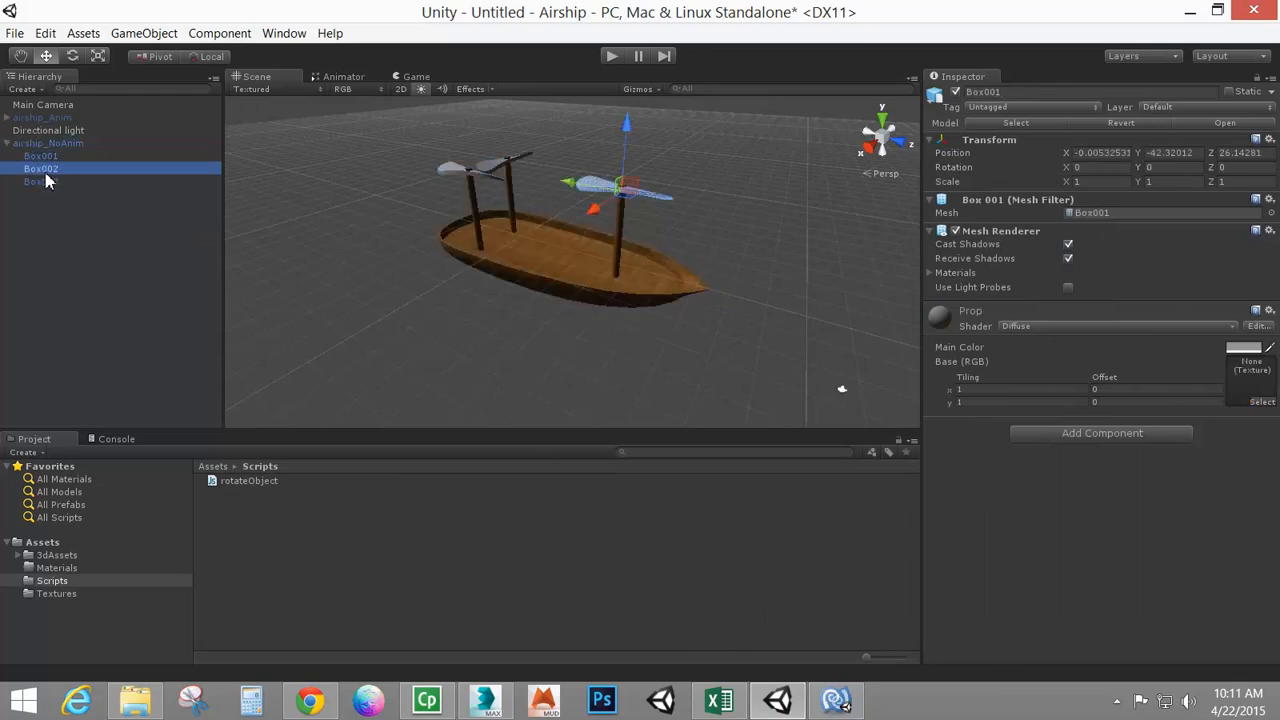
click(45, 183)
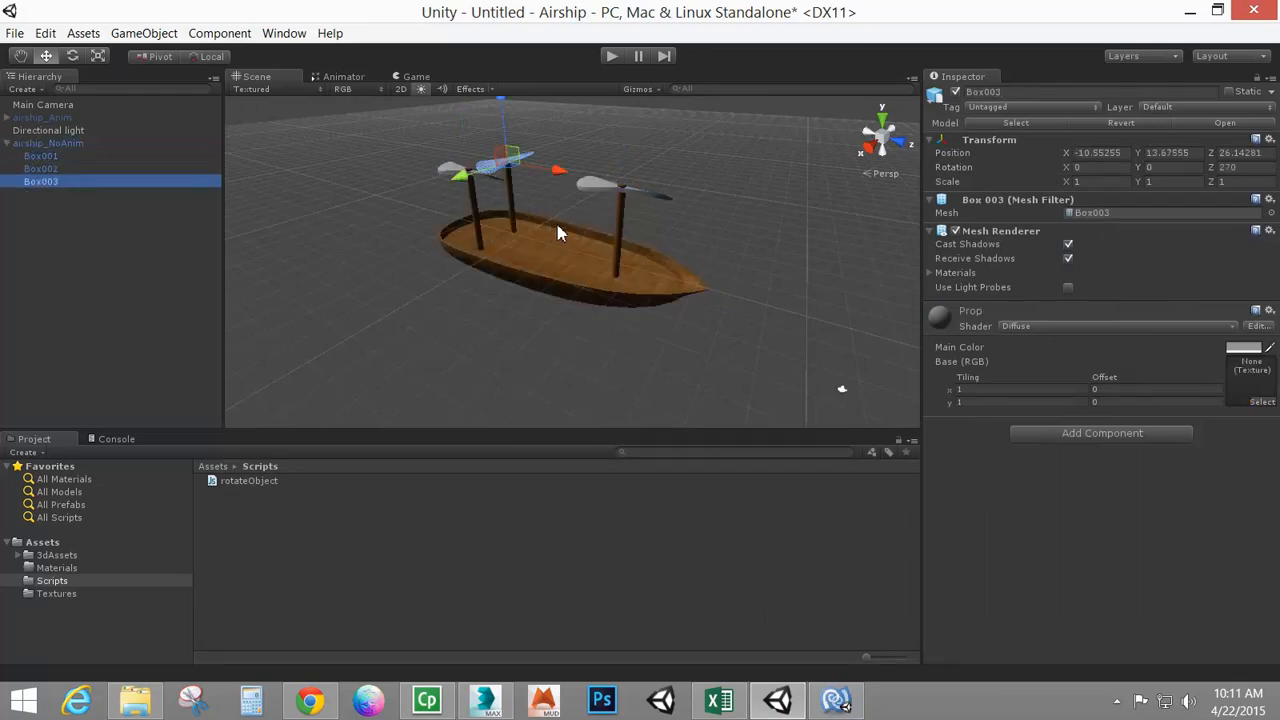
Try spinning the Box003 propeller about its Z axis with the Rotate tool, then set its Z rotation back to 270
alt+drag(643, 241, 499, 226)
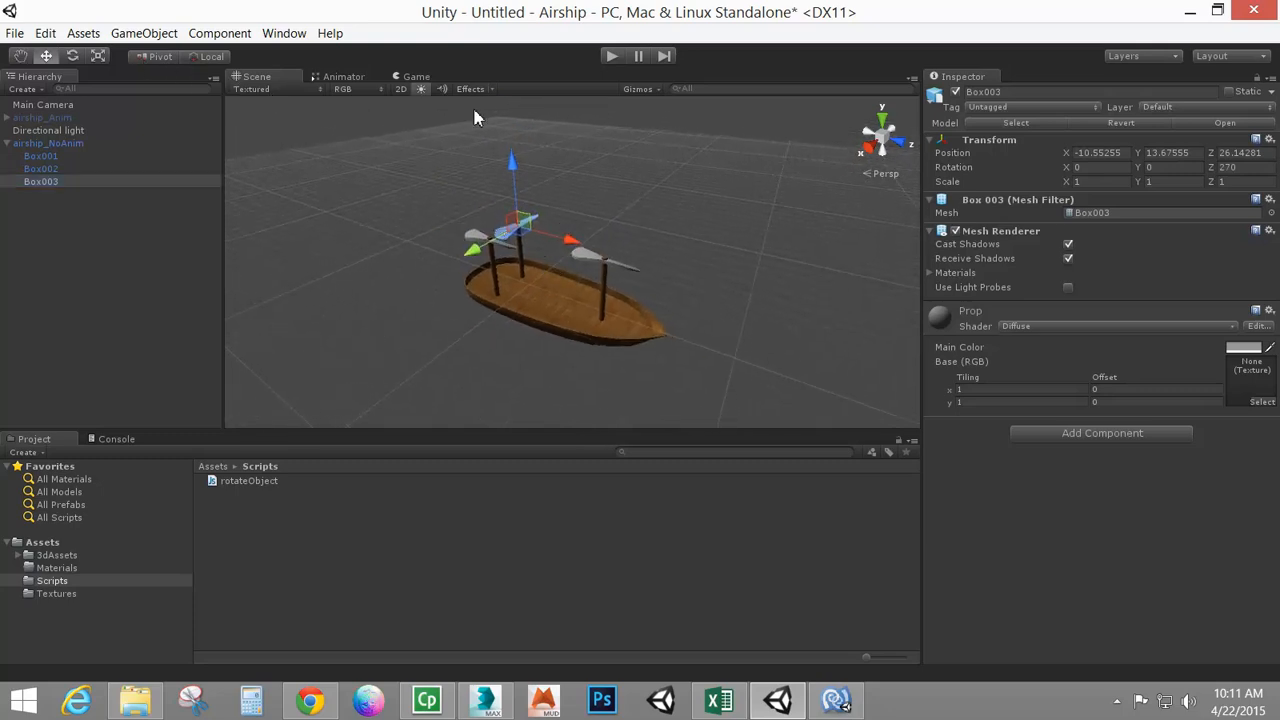
click(72, 57)
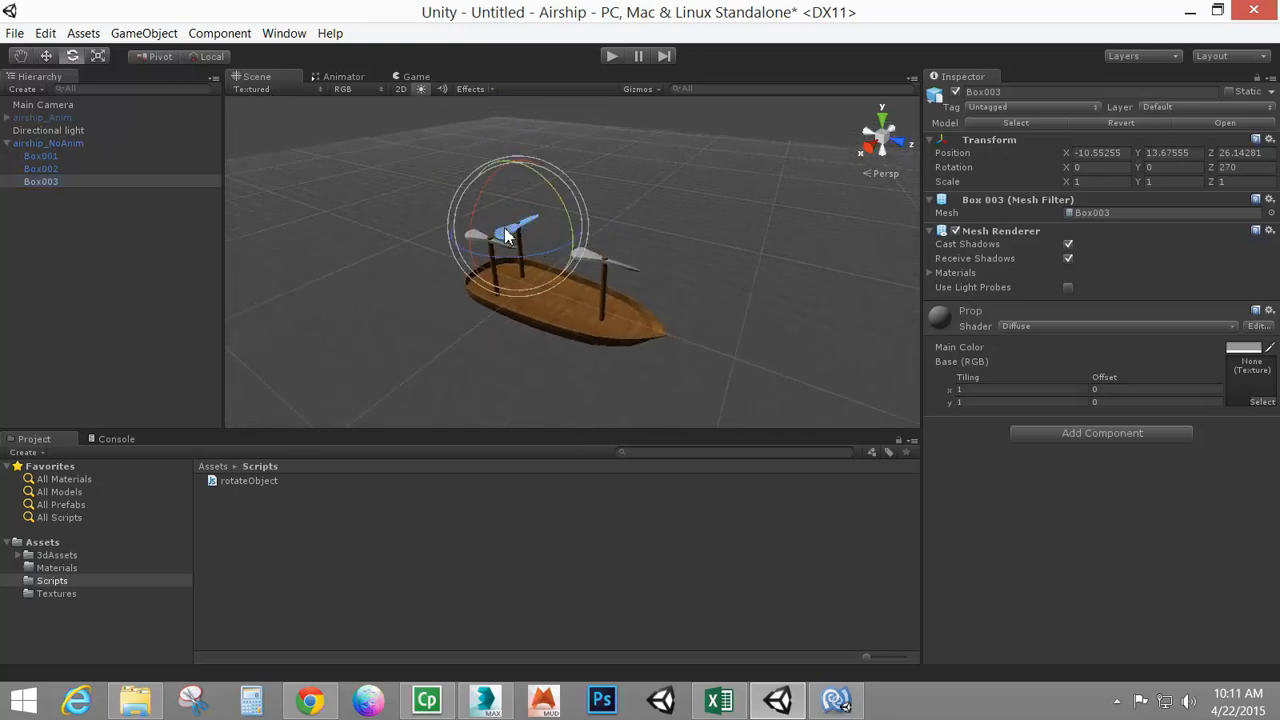
drag(522, 258, 616, 235)
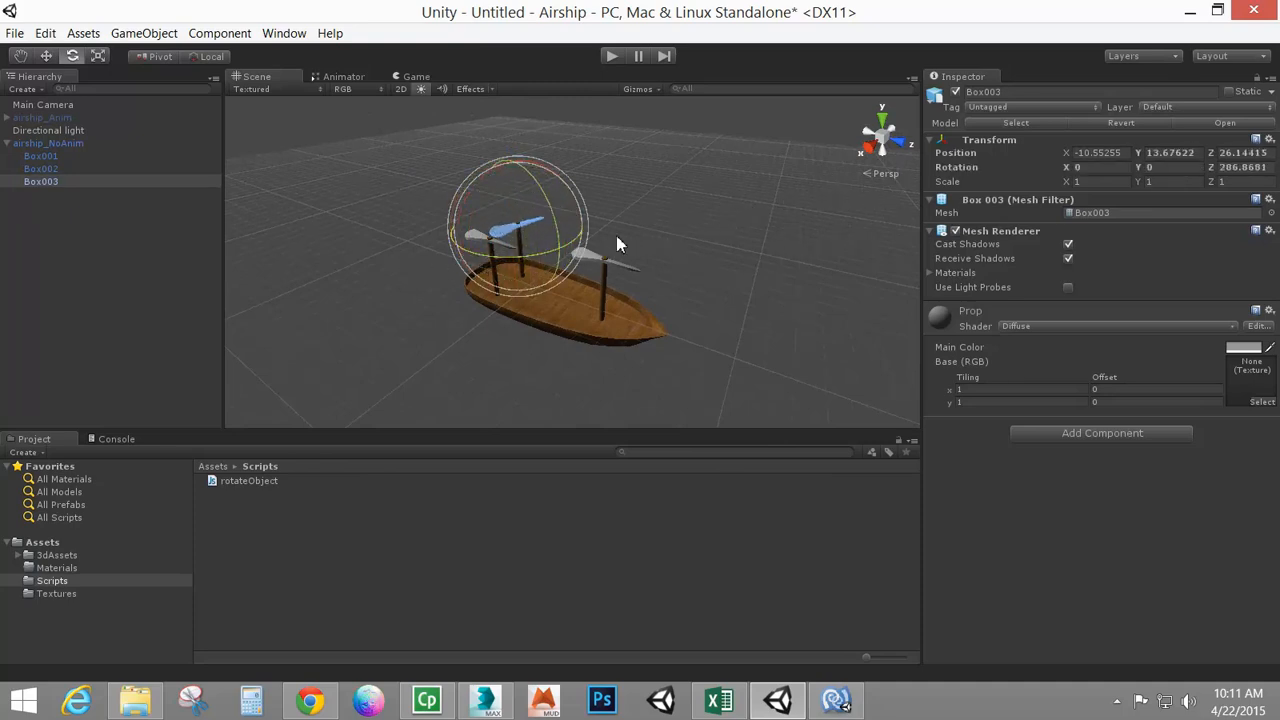
key(ctrl+z)
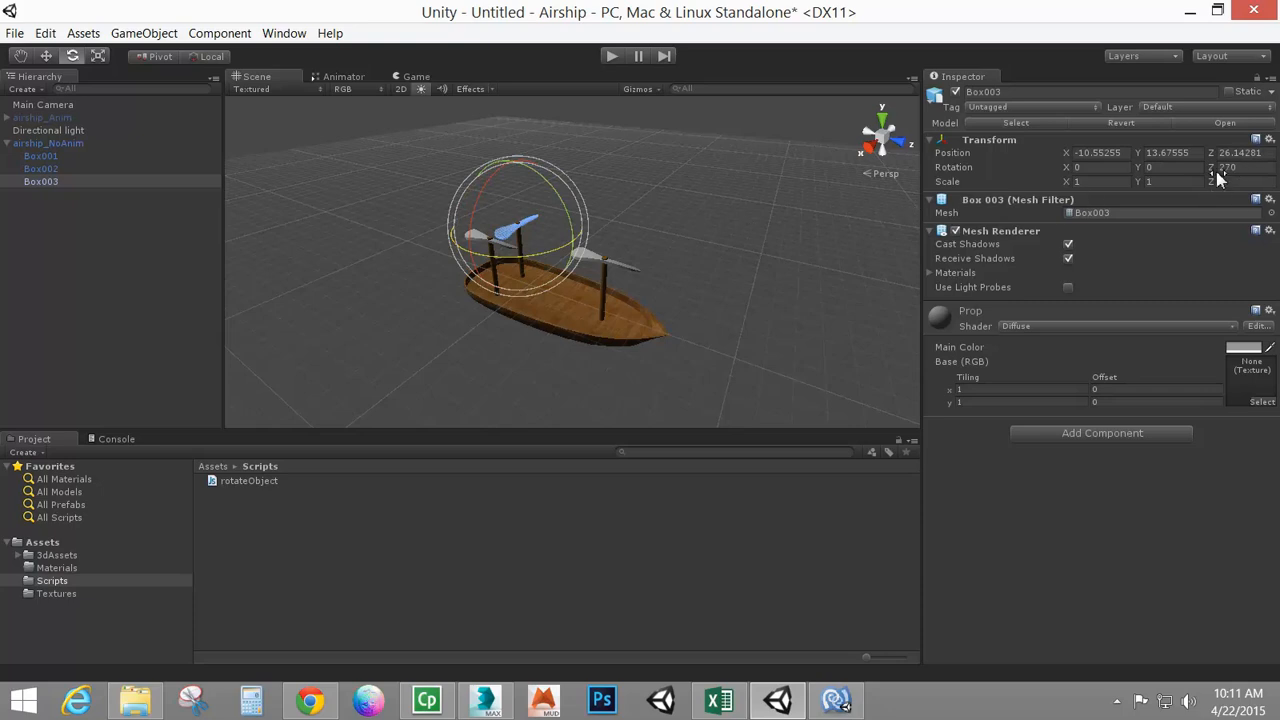
drag(1209, 177, 503, 434)
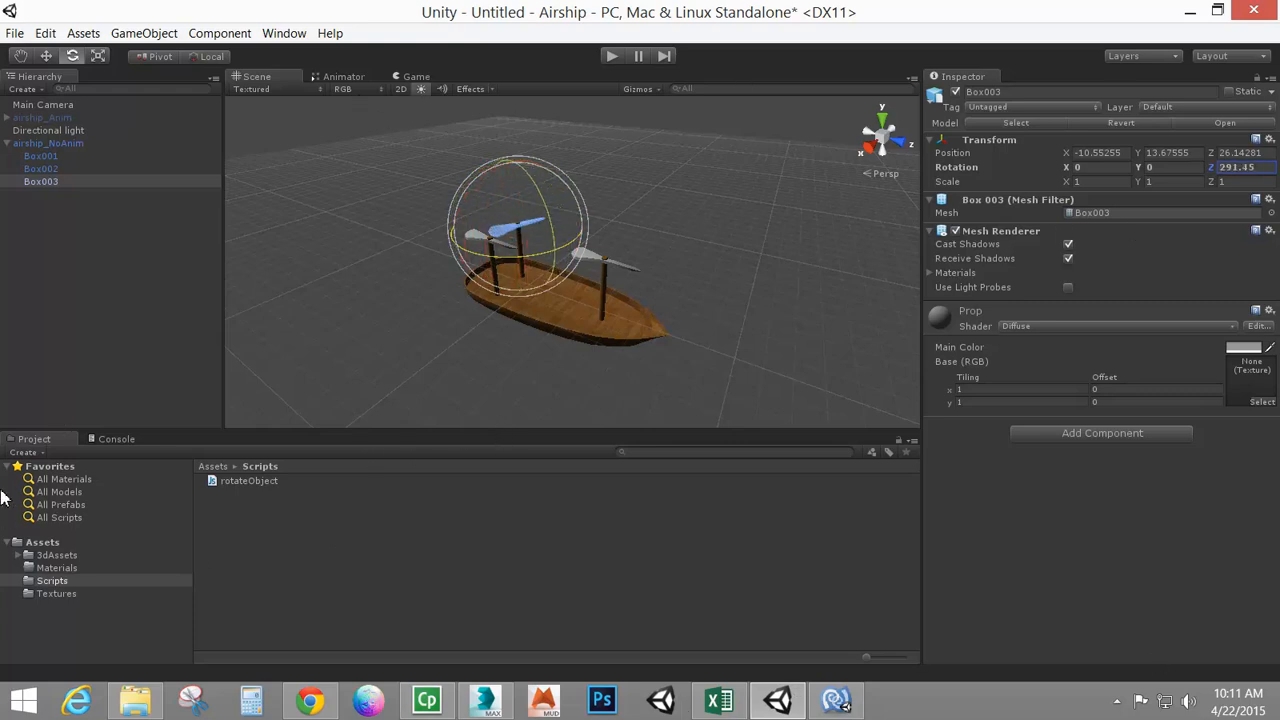
text(270)
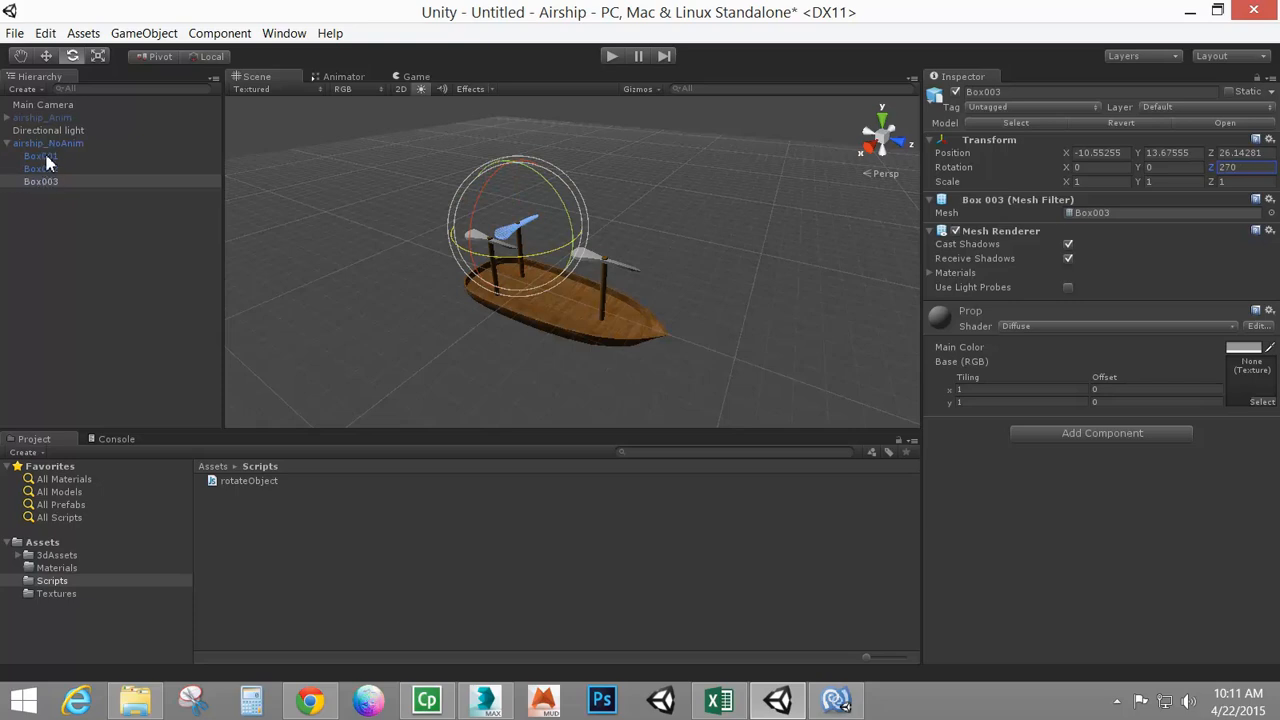
Switch to the browser and review the Unity Spinning Cube tutorial's JS Spin code alongside the unity rotate search results
click(836, 700)
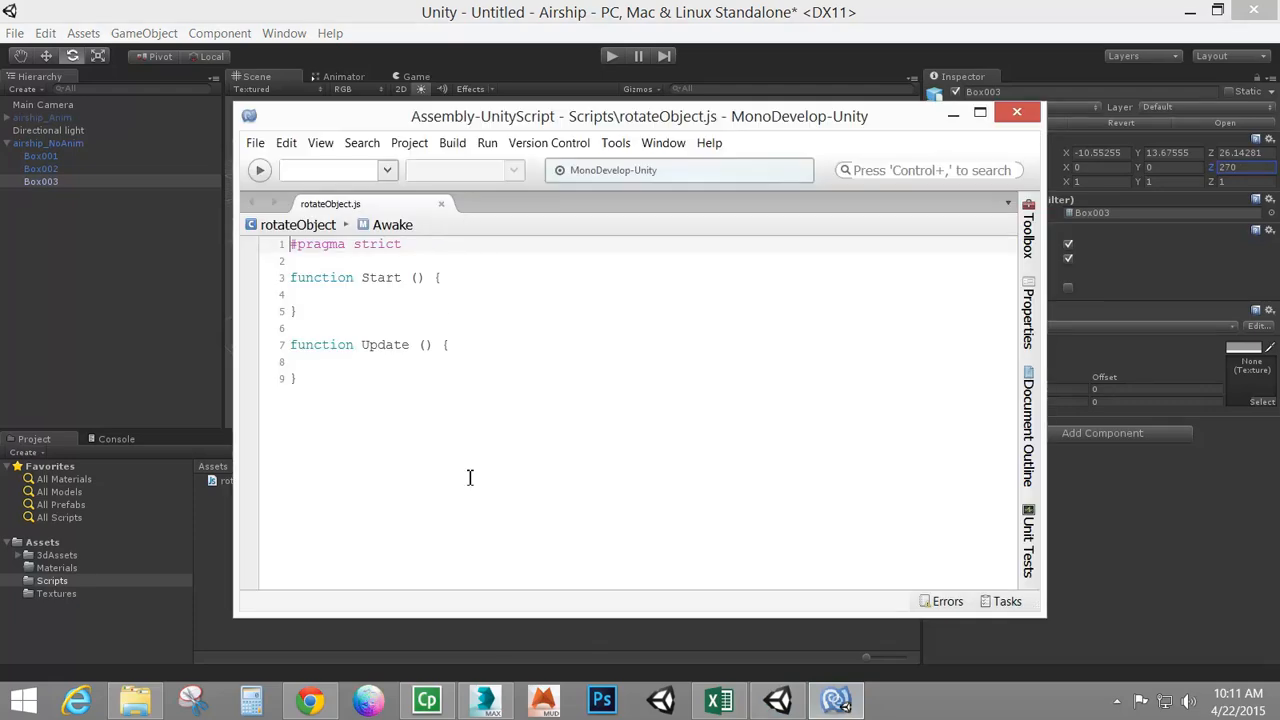
click(310, 700)
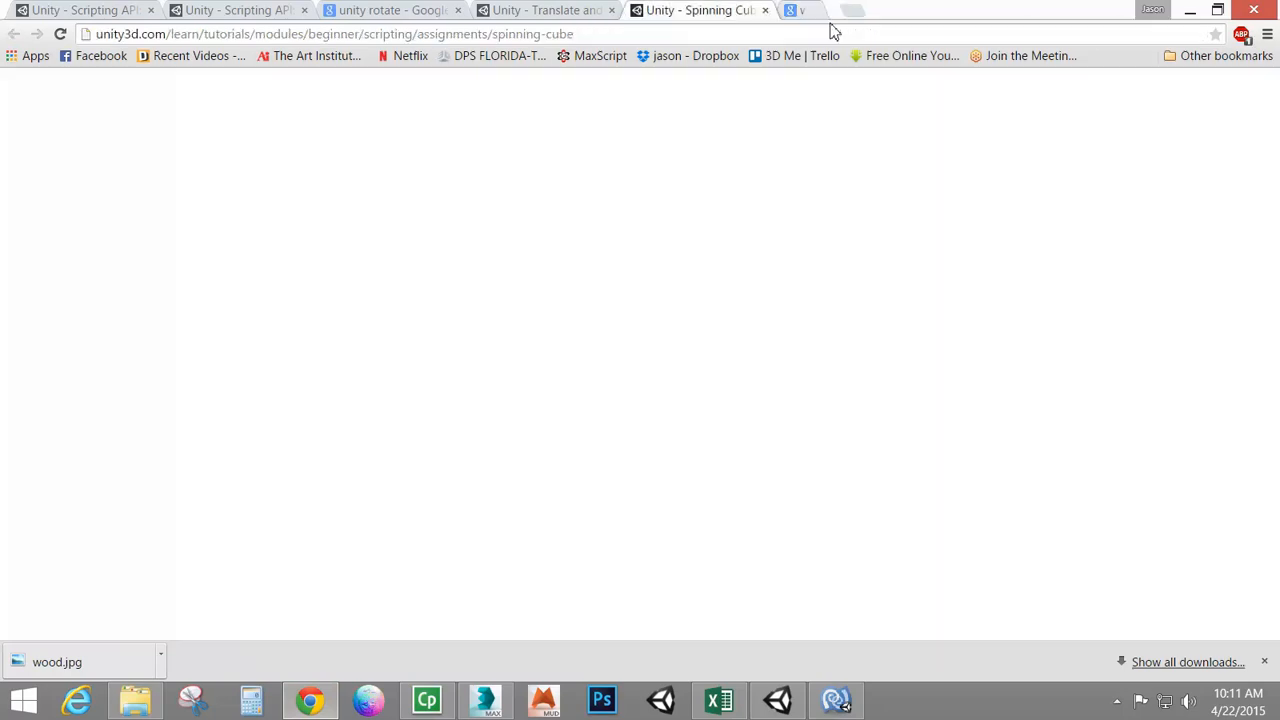
click(918, 10)
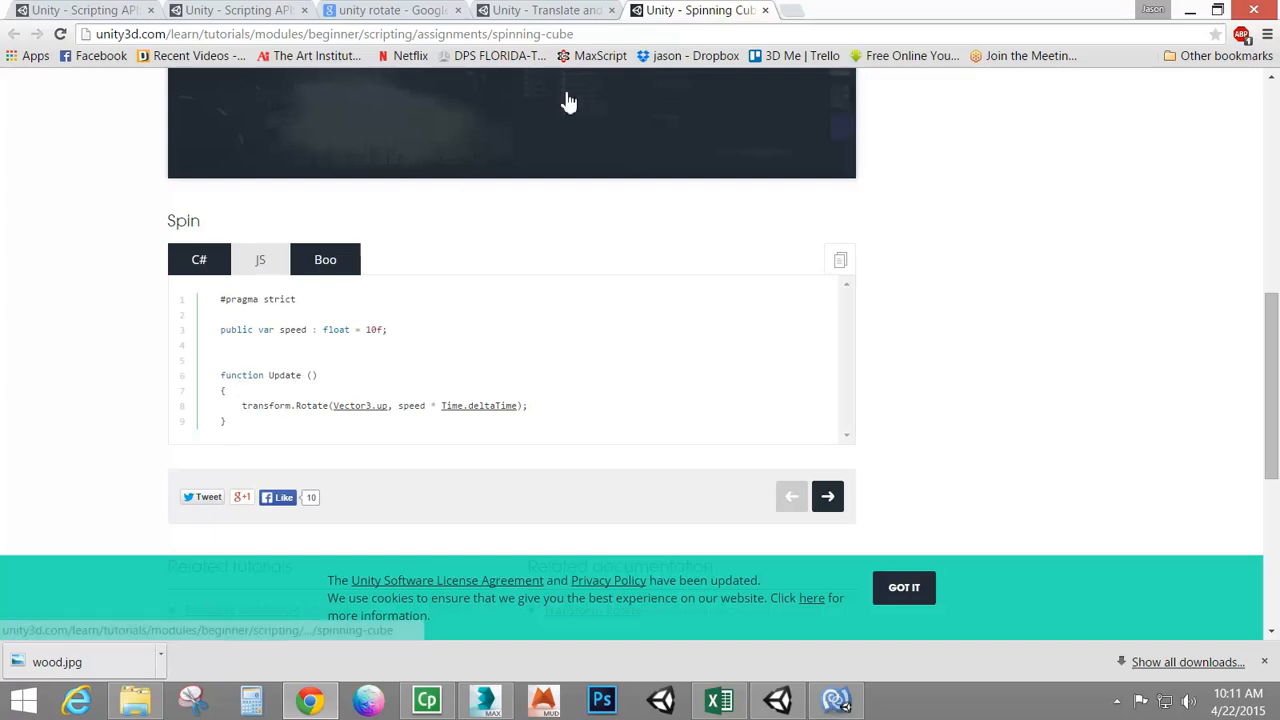
click(362, 12)
scroll(366, 220, up, 3)
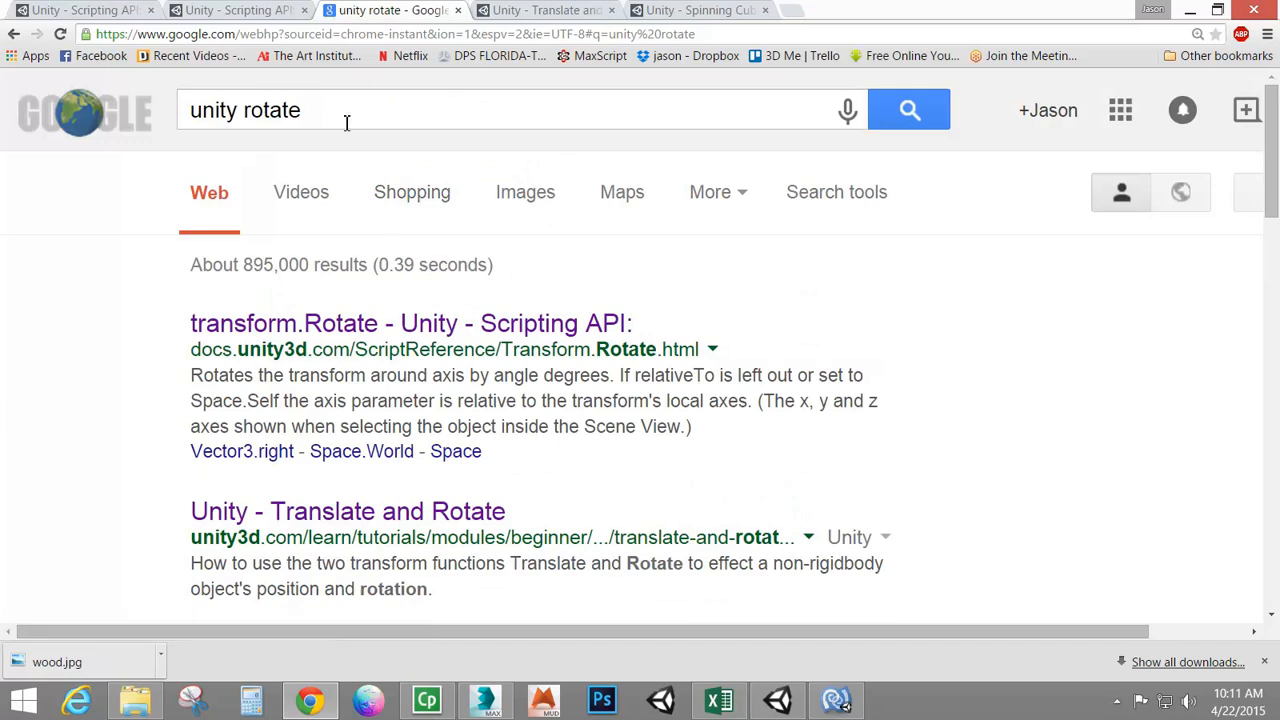
click(678, 14)
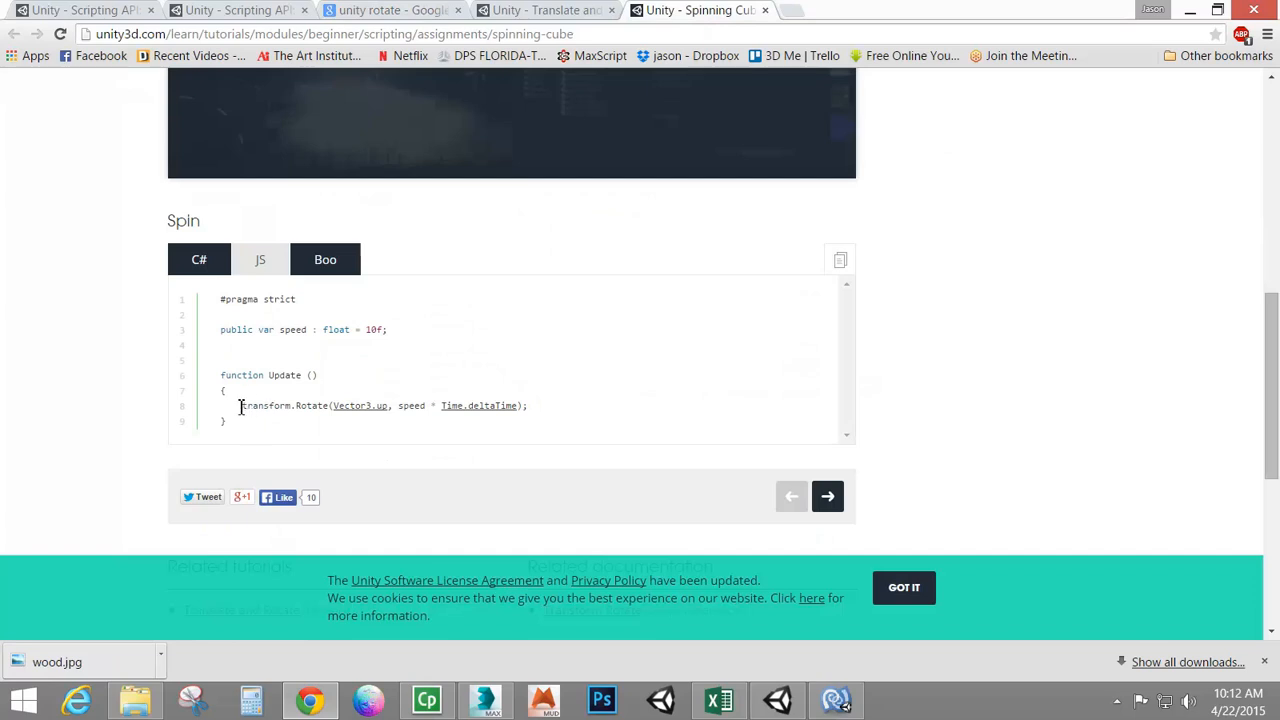
Examine the terms of the transform.Rotate line in the tutorial's JS Spin code
drag(240, 407, 291, 406)
click(319, 407)
double_click(310, 407)
click(271, 408)
double_click(312, 405)
click(274, 407)
double_click(274, 407)
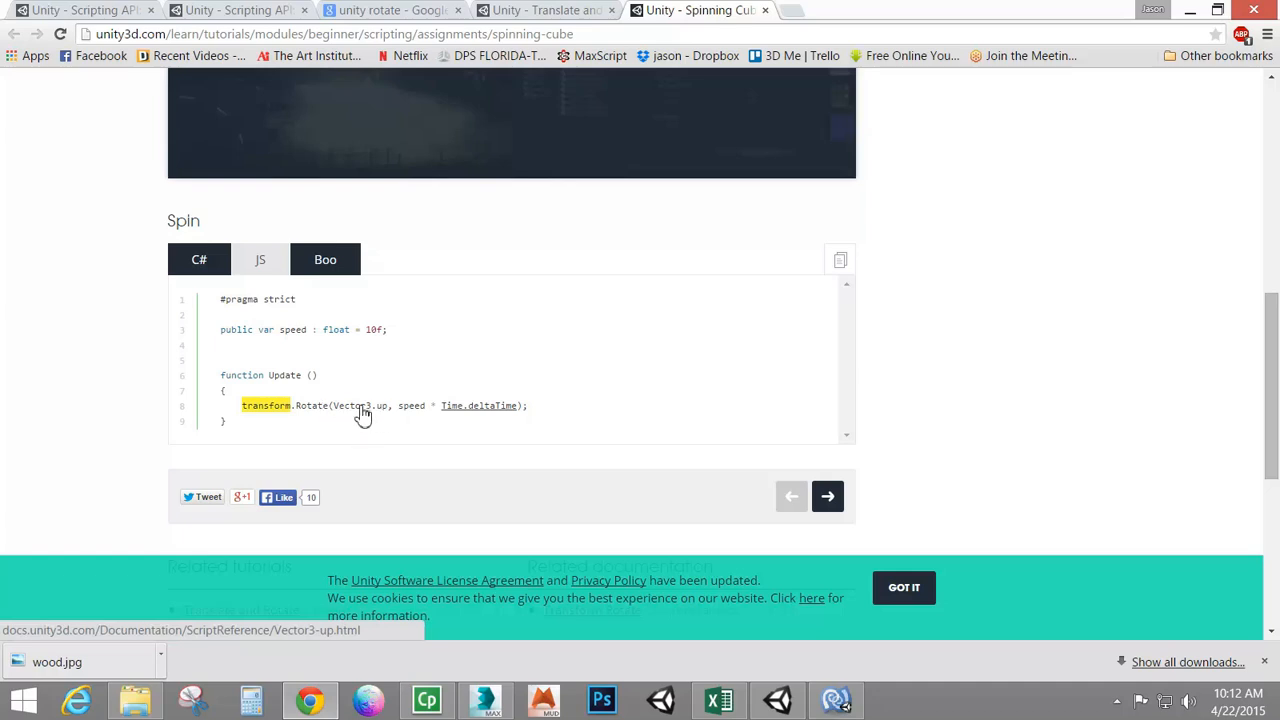
Read the Vector3.up, Vector3 and Vector3.forward scripting reference pages, then return to the Spinning Cube tutorial
click(366, 408)
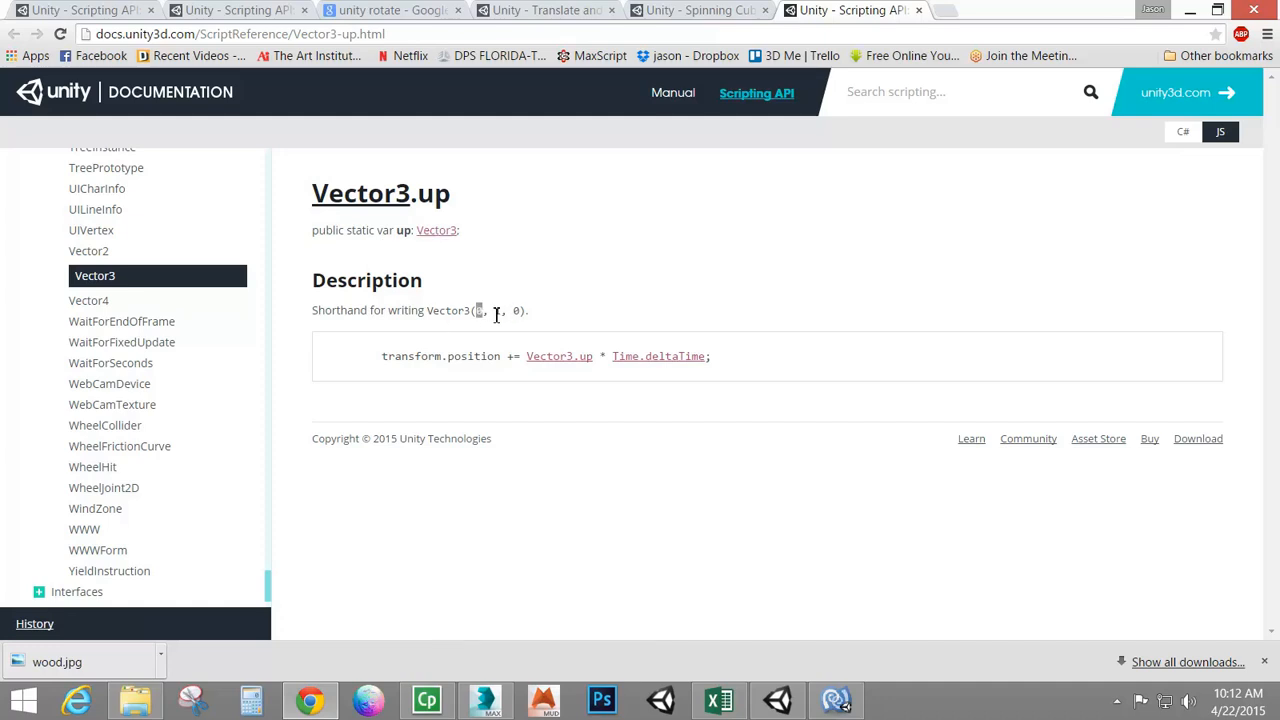
click(501, 314)
click(437, 232)
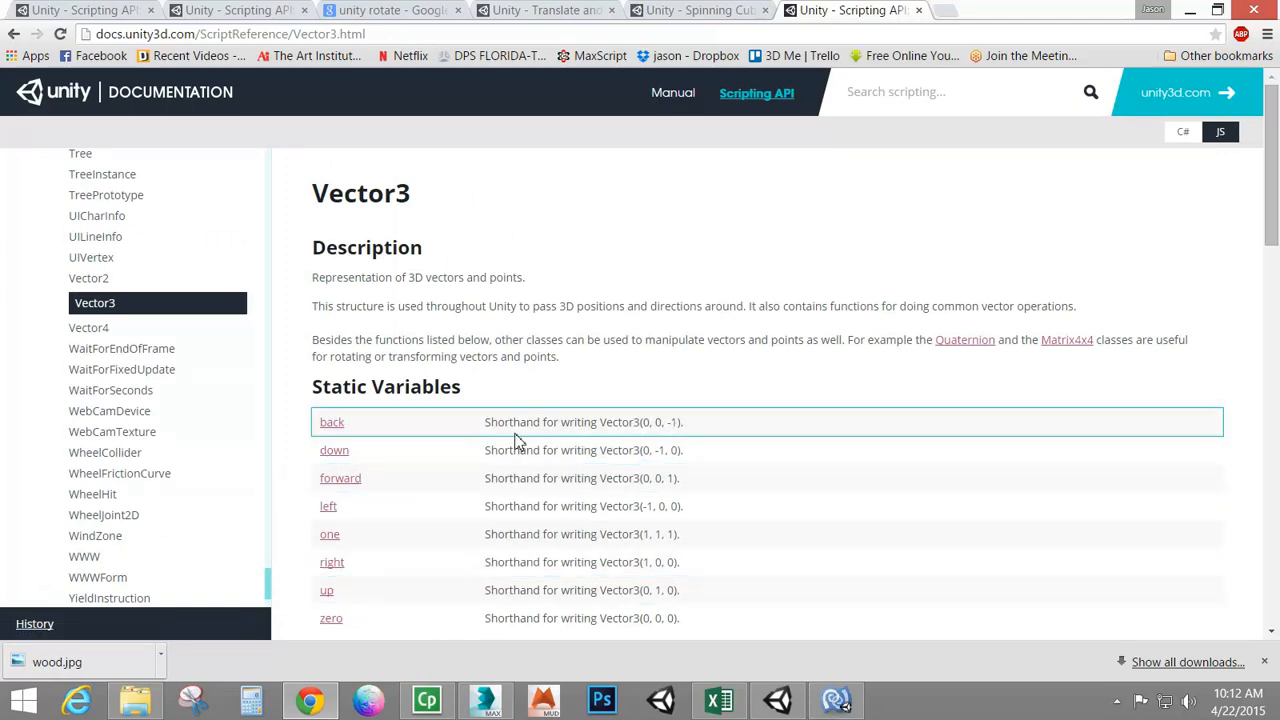
click(347, 484)
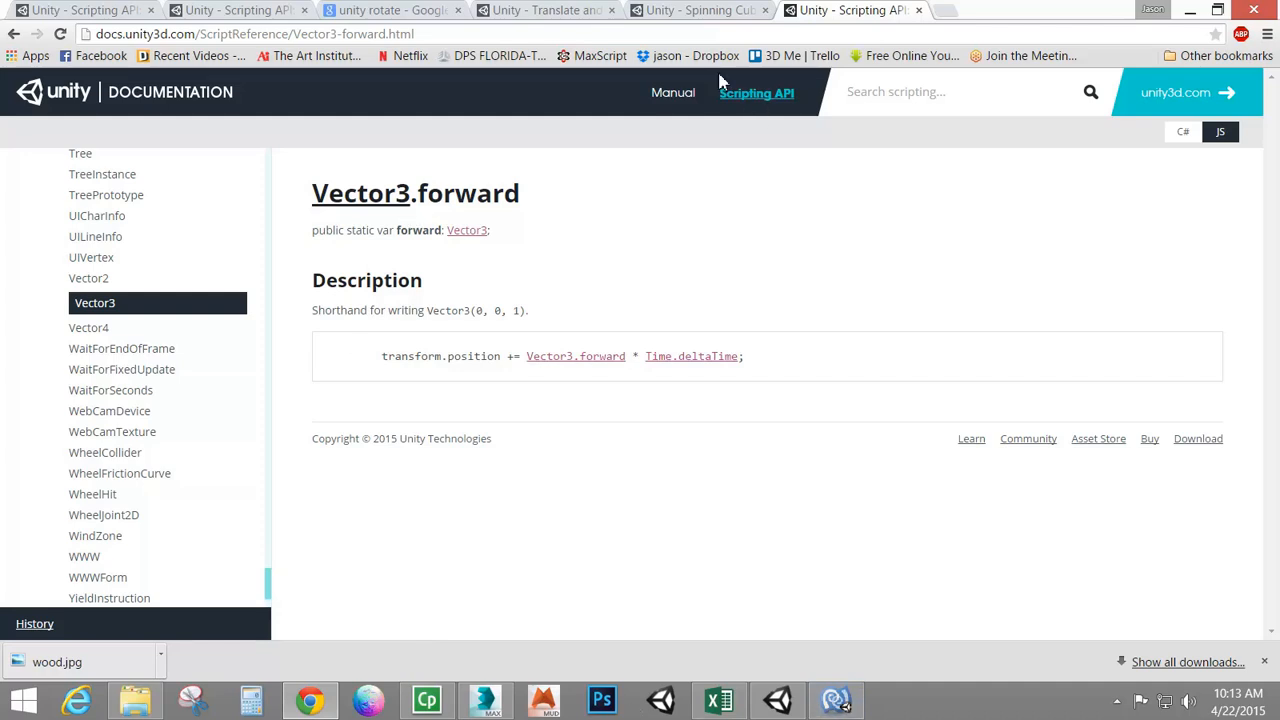
click(712, 12)
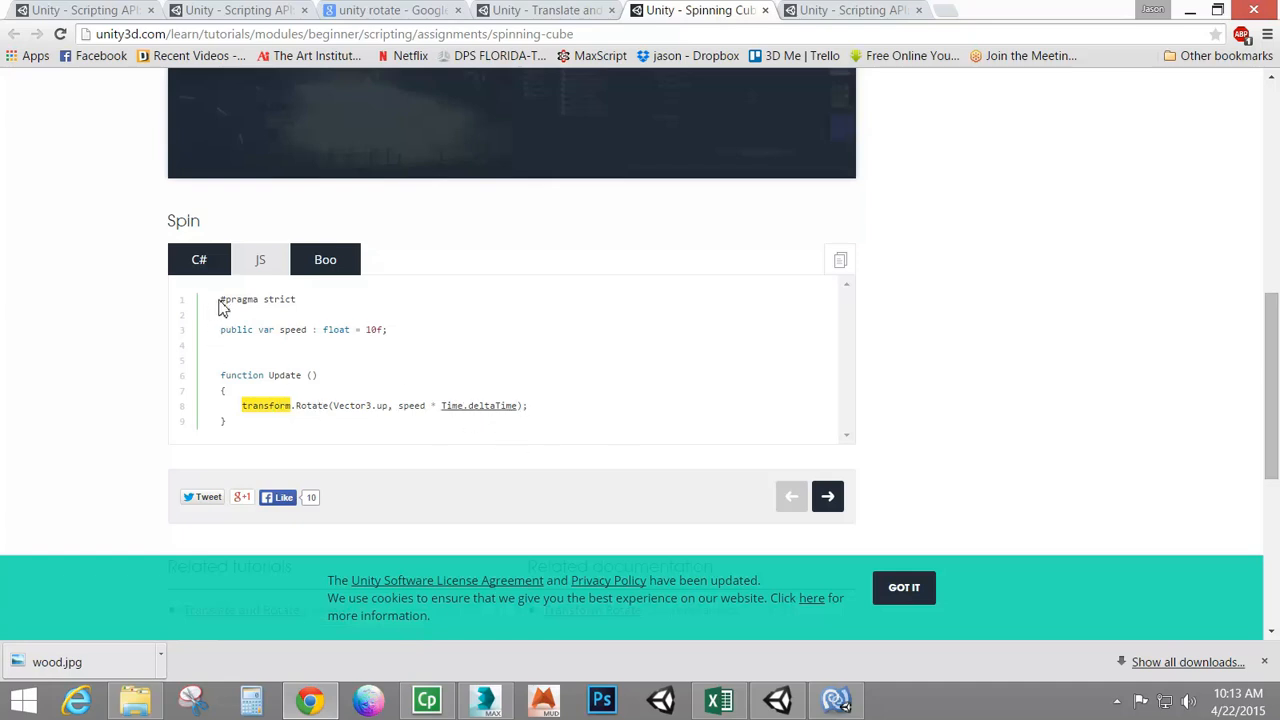
Copy the tutorial's JS Spin code and paste it over the entire contents of rotateObject.js
drag(222, 300, 316, 419)
key(ctrl+c)
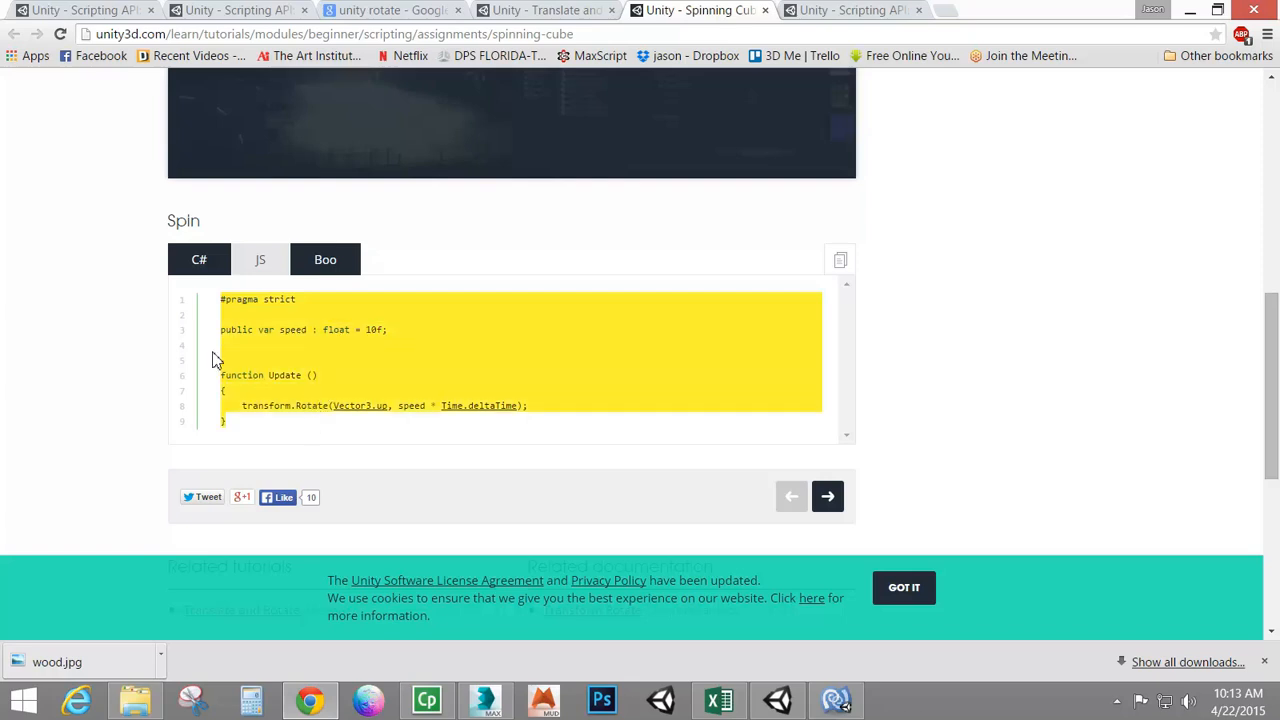
click(200, 266)
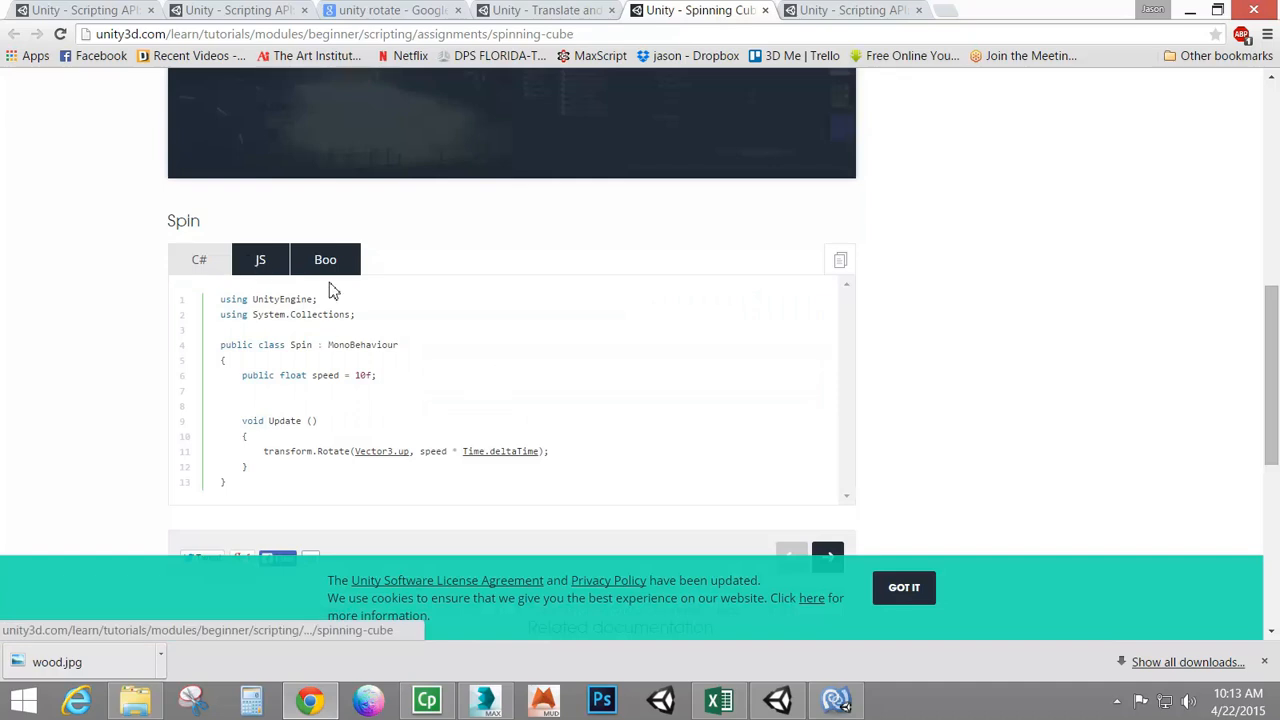
click(836, 700)
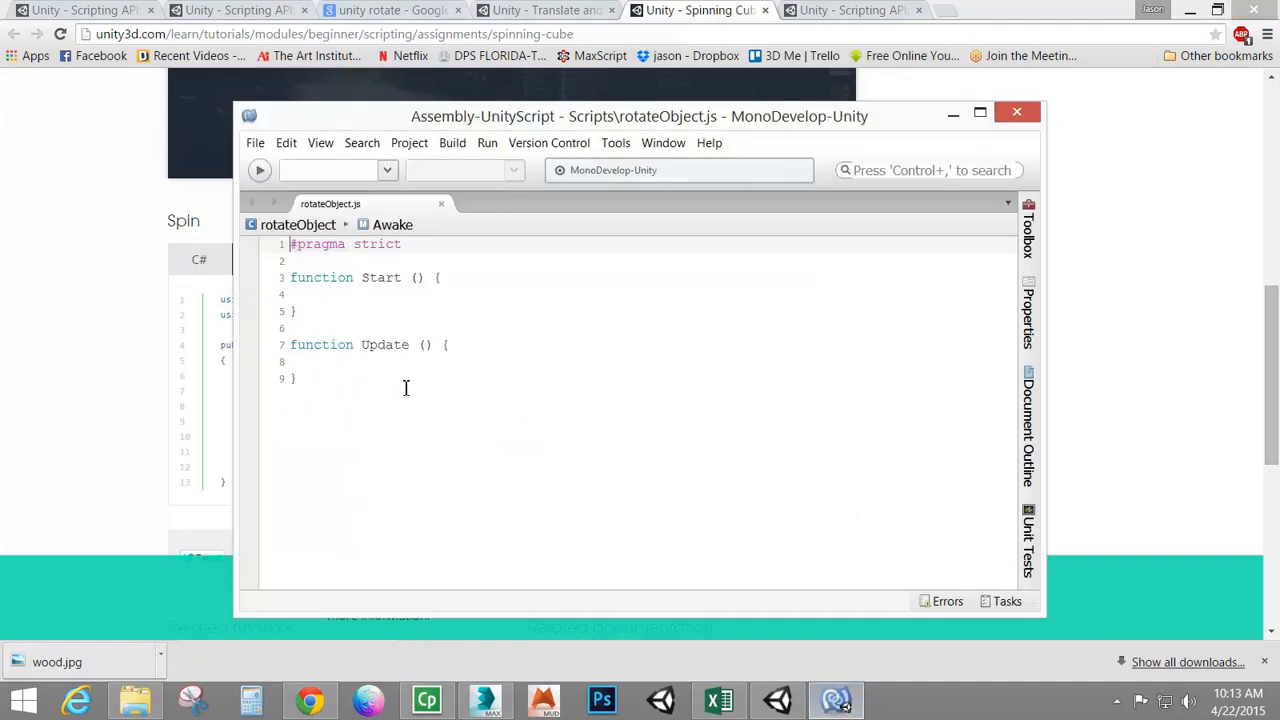
drag(398, 418, 148, 225)
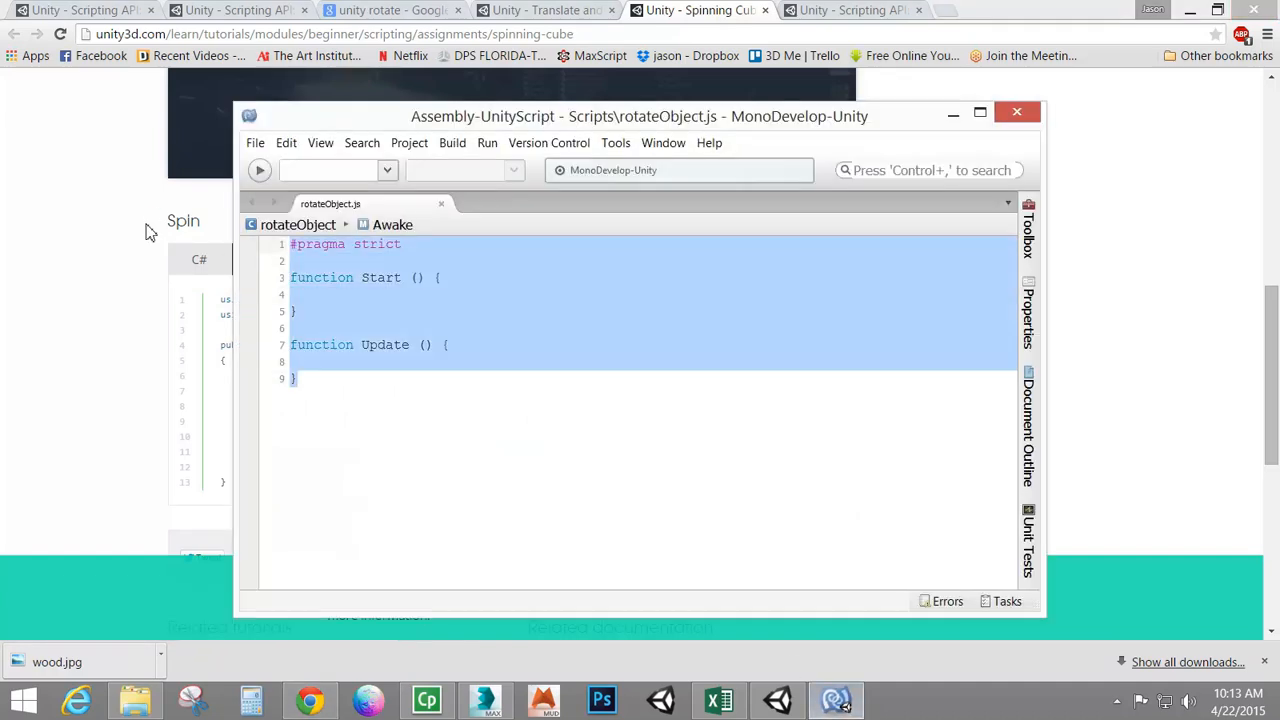
key(ctrl+v)
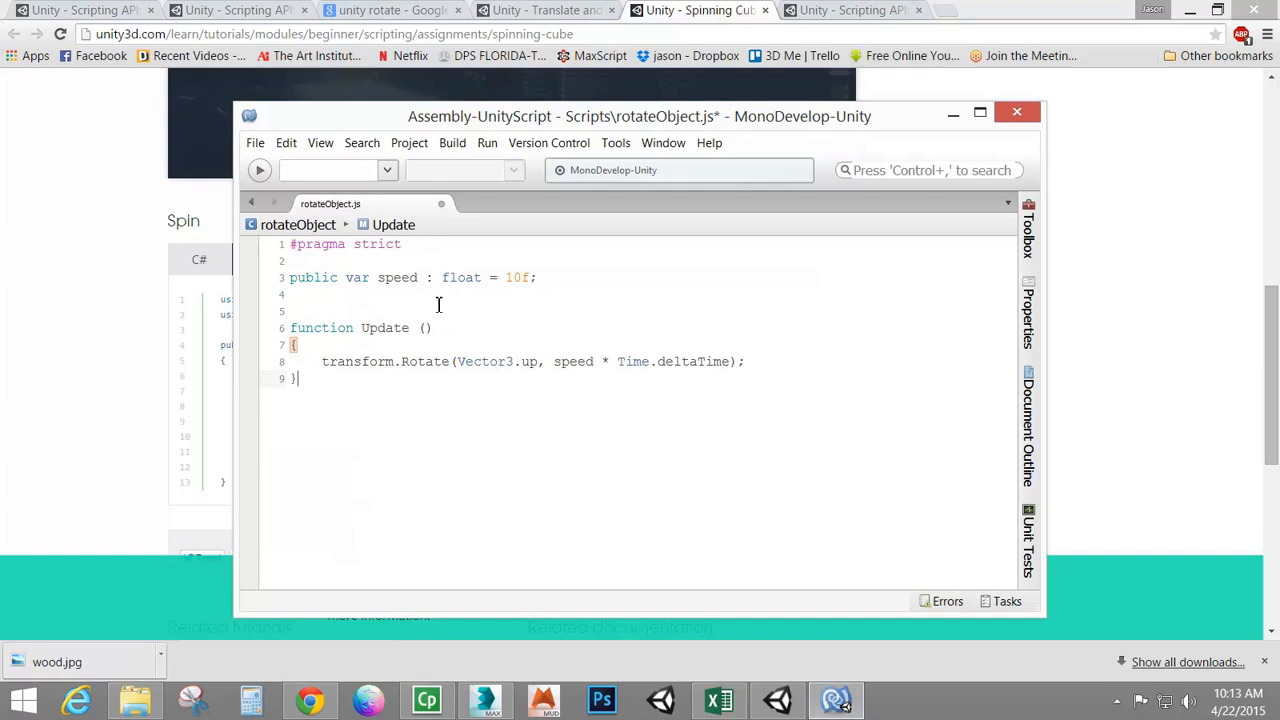
Set the speed variable to 3.0 and change the rotation axis from Vector3.up to Vector3.forward
click(532, 278)
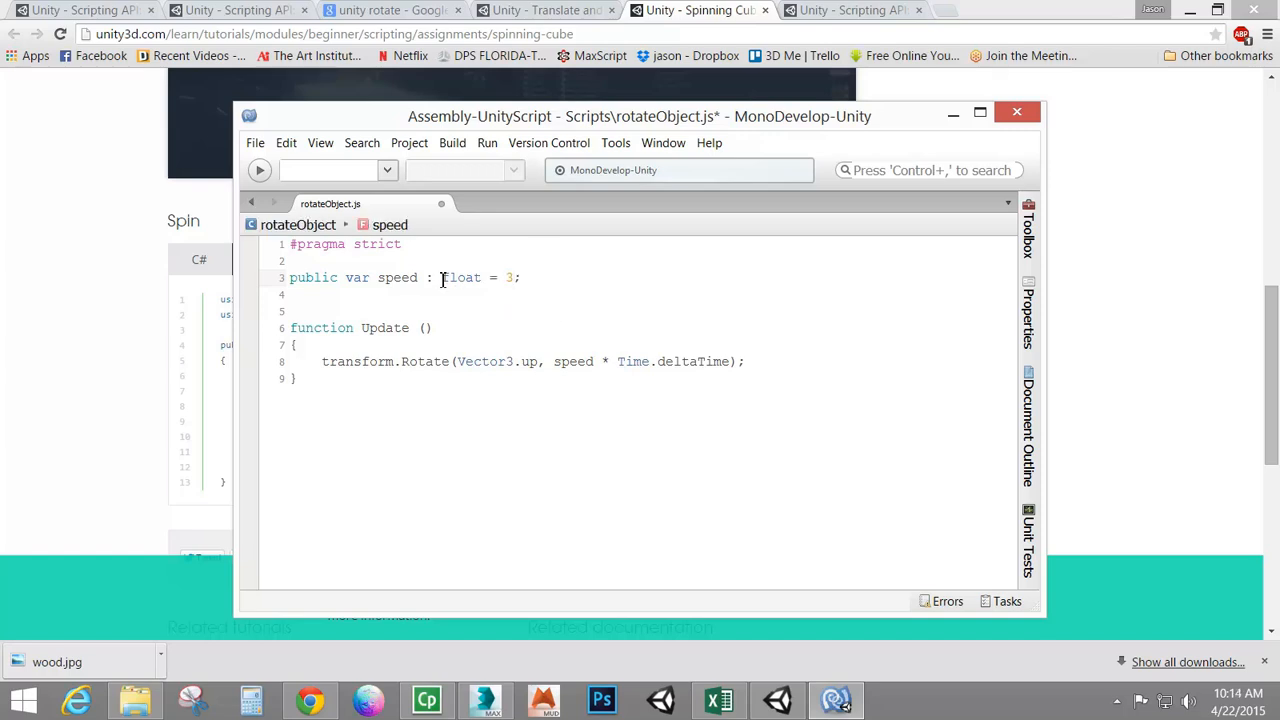
text(.0)
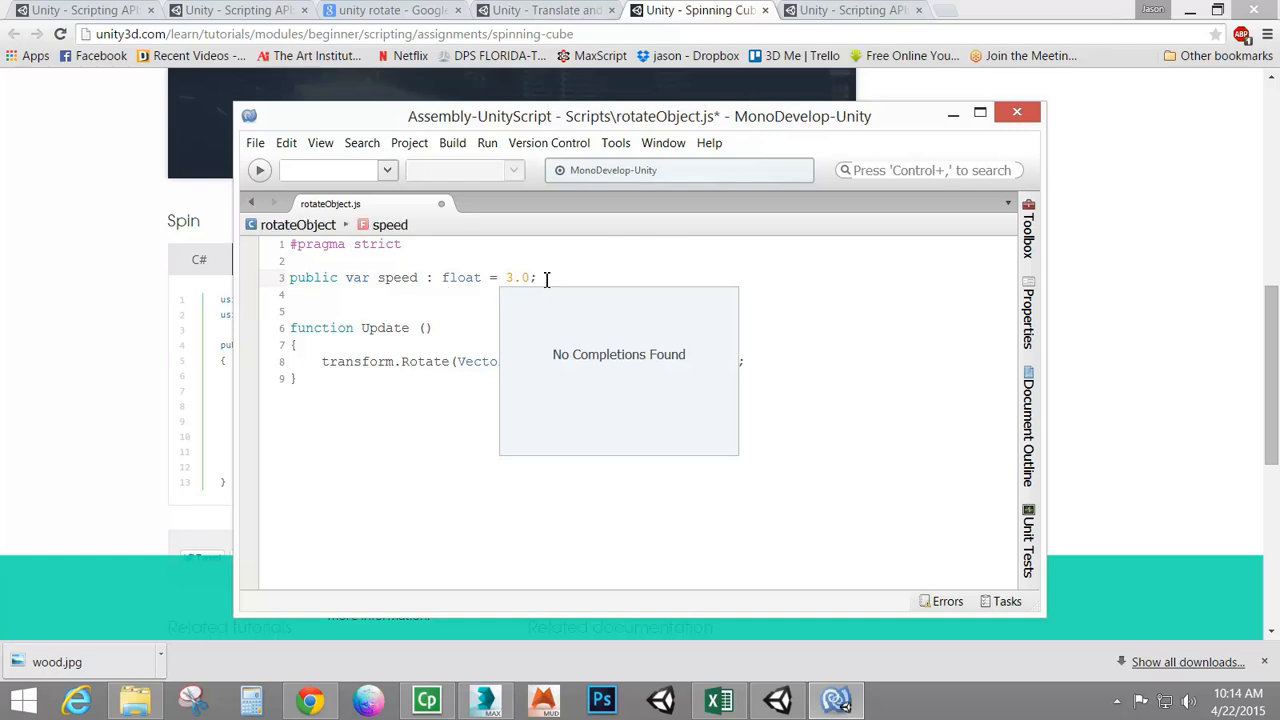
click(449, 361)
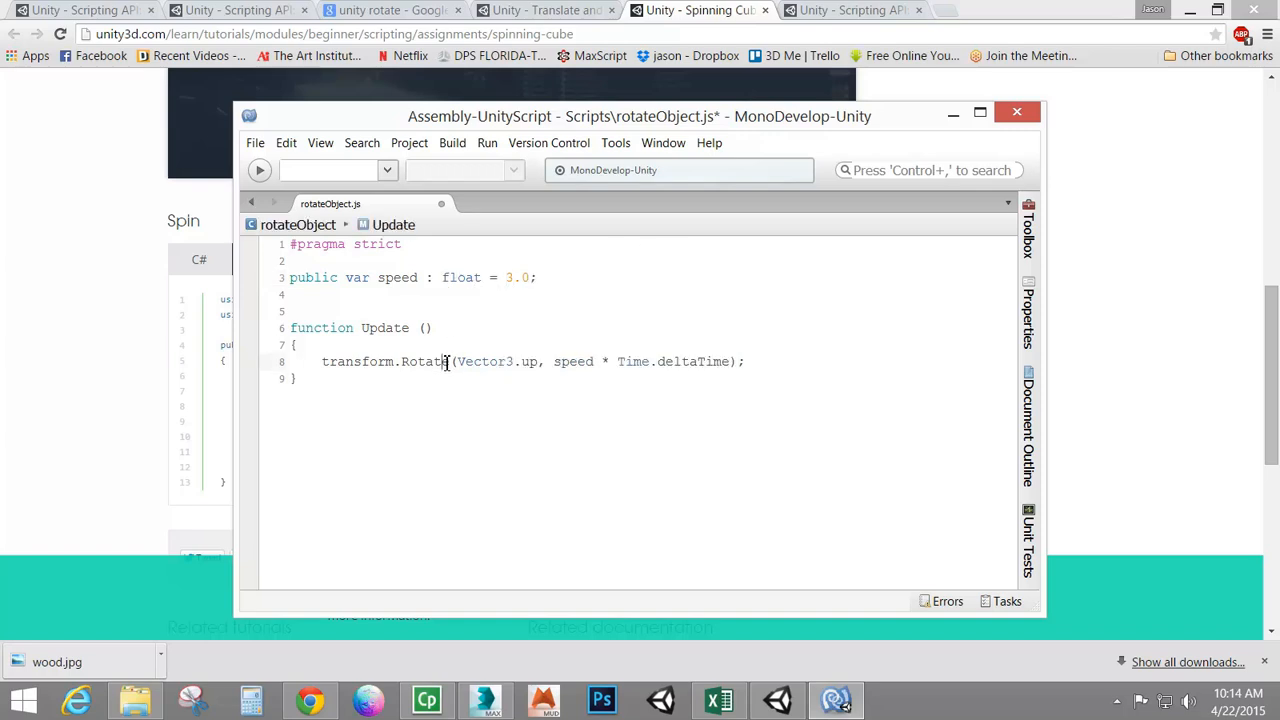
click(524, 363)
text(forwa)
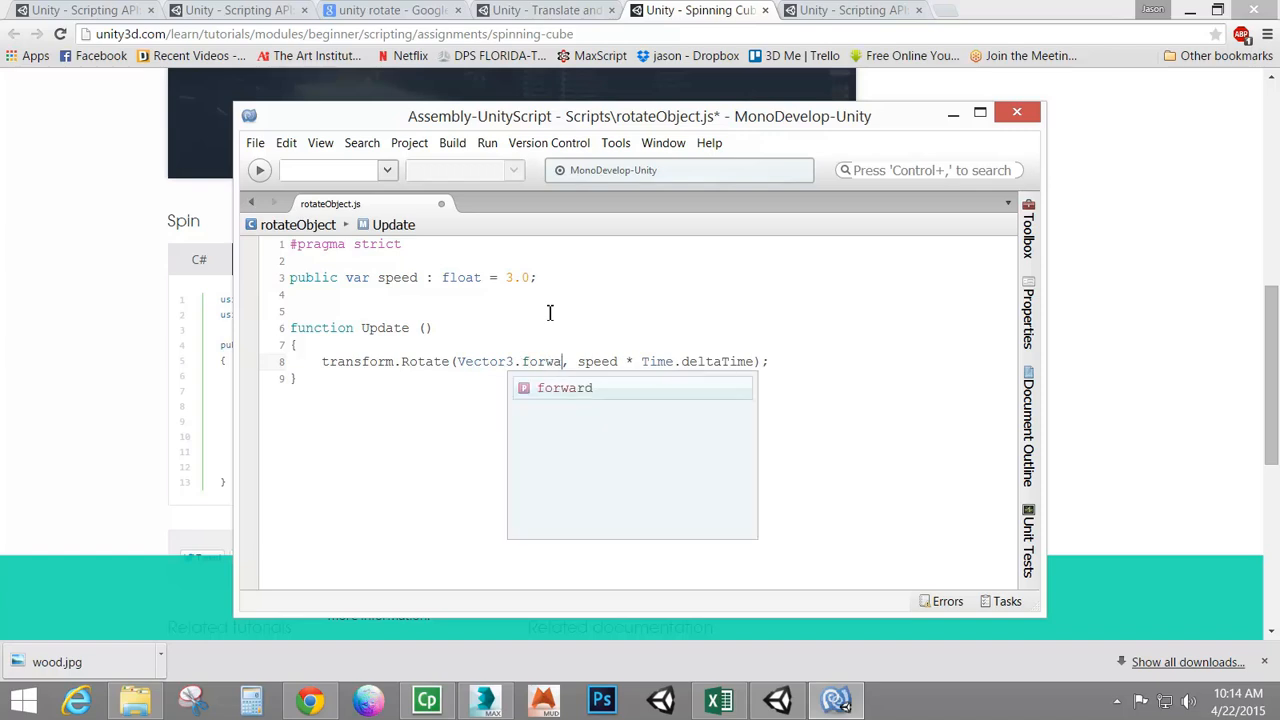
double_click(565, 389)
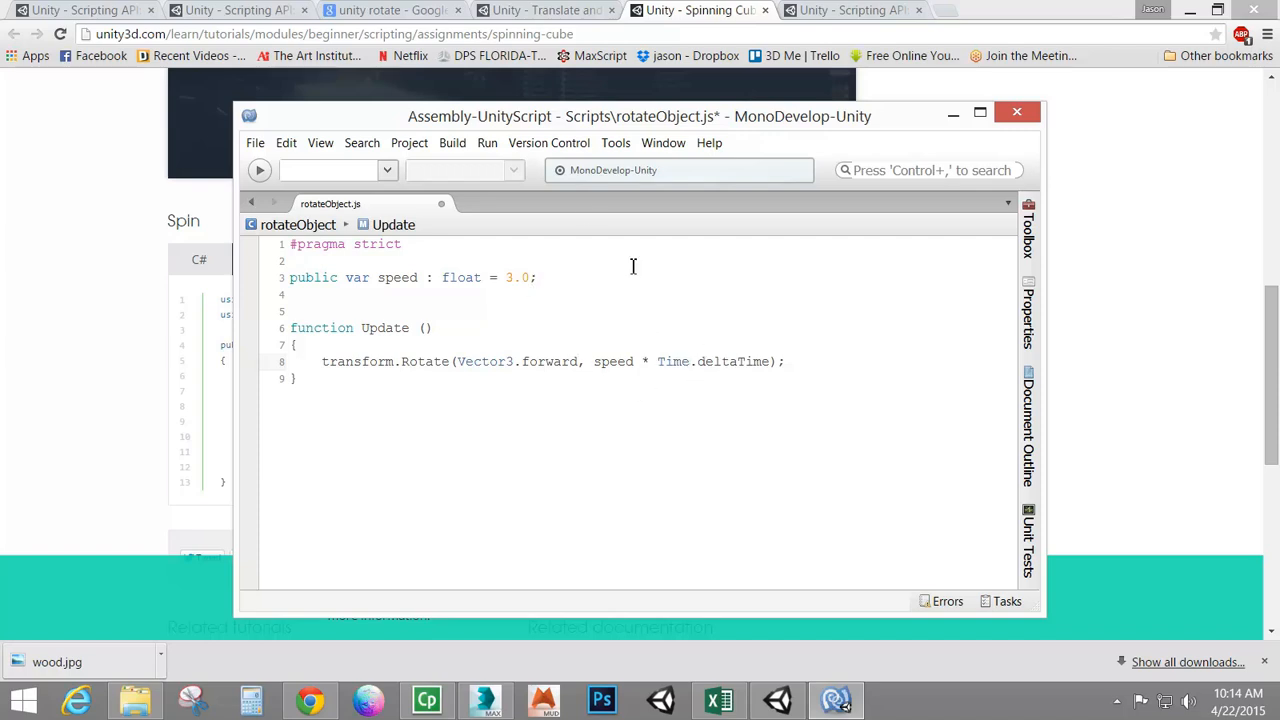
Save the rotateObject script and return to the Unity editor
click(256, 146)
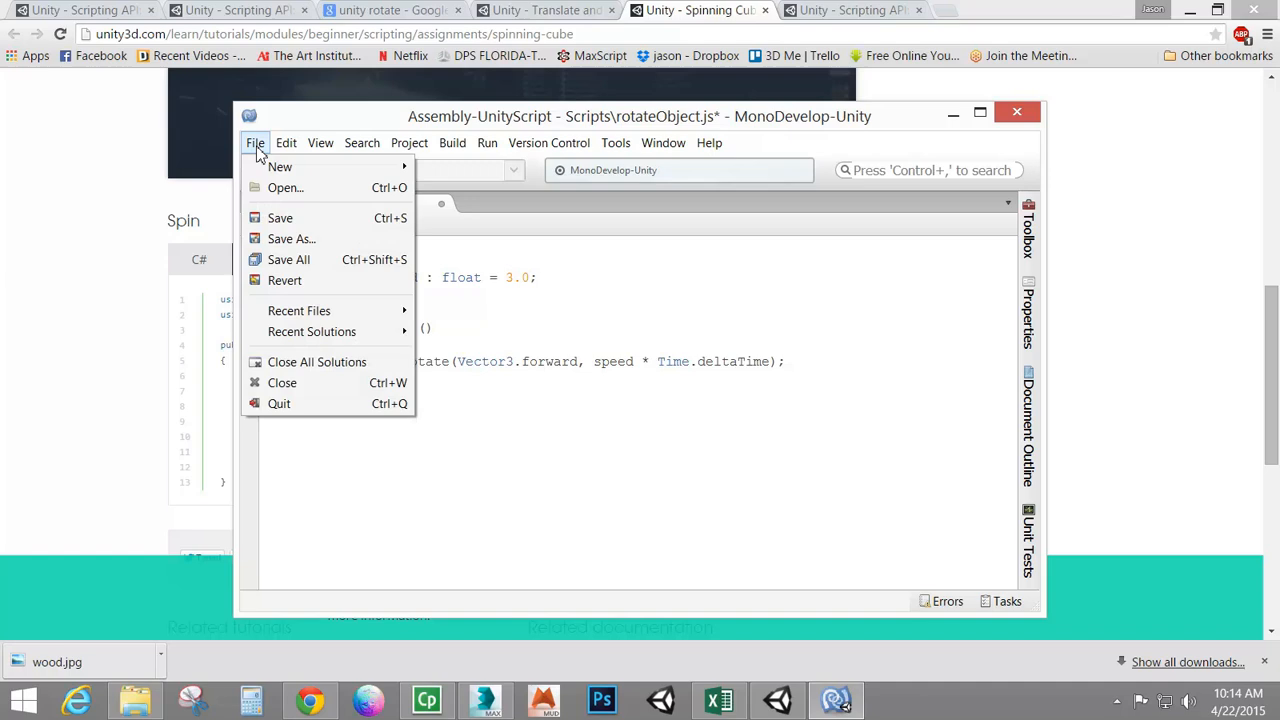
click(284, 220)
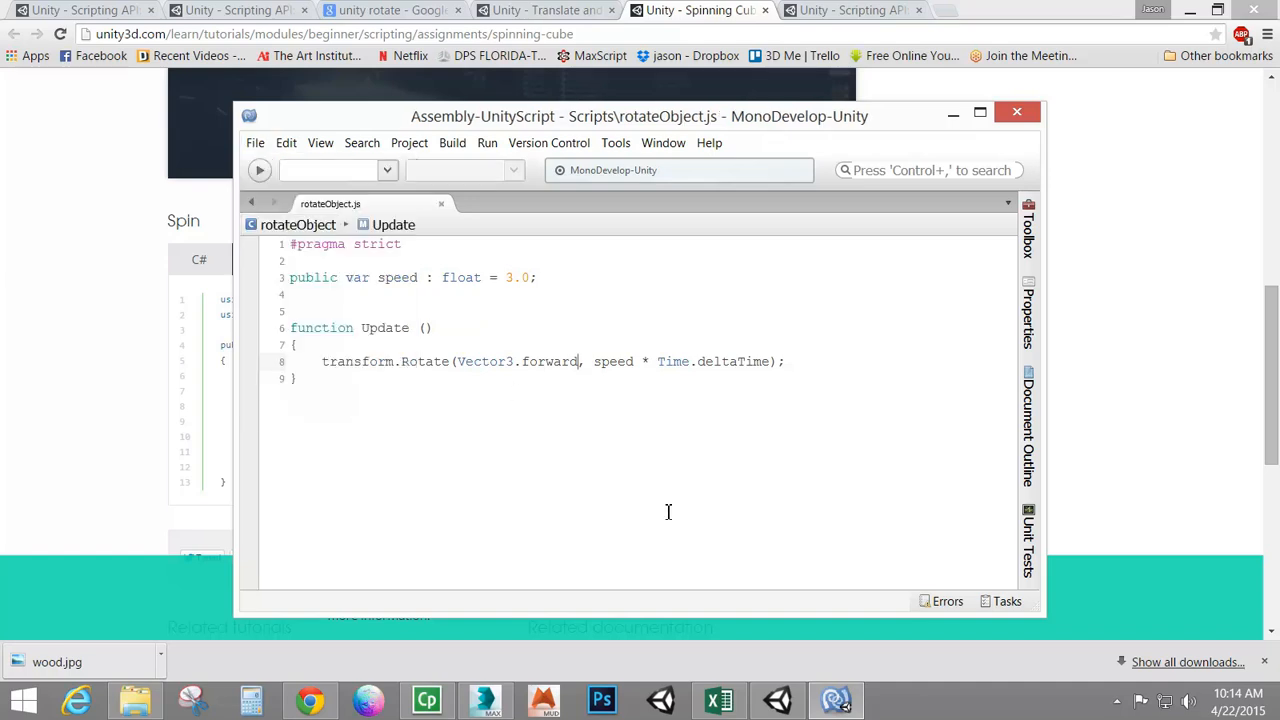
click(778, 700)
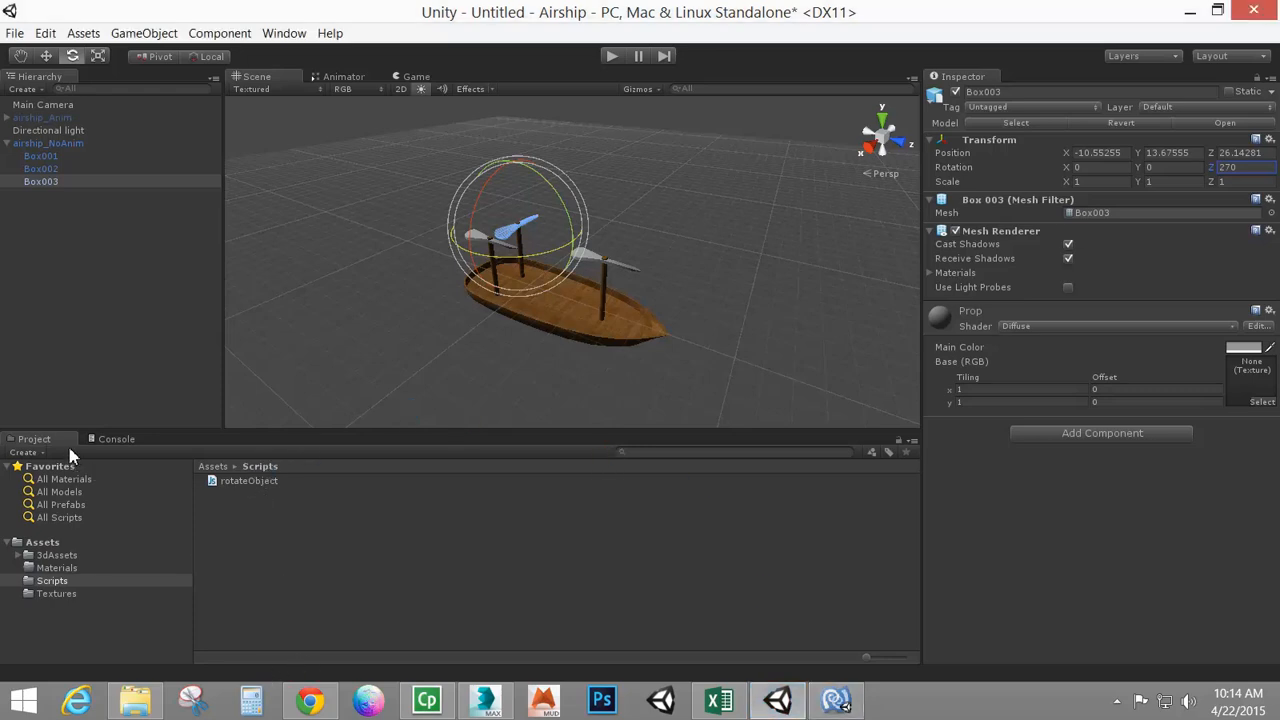
drag(133, 441, 152, 394)
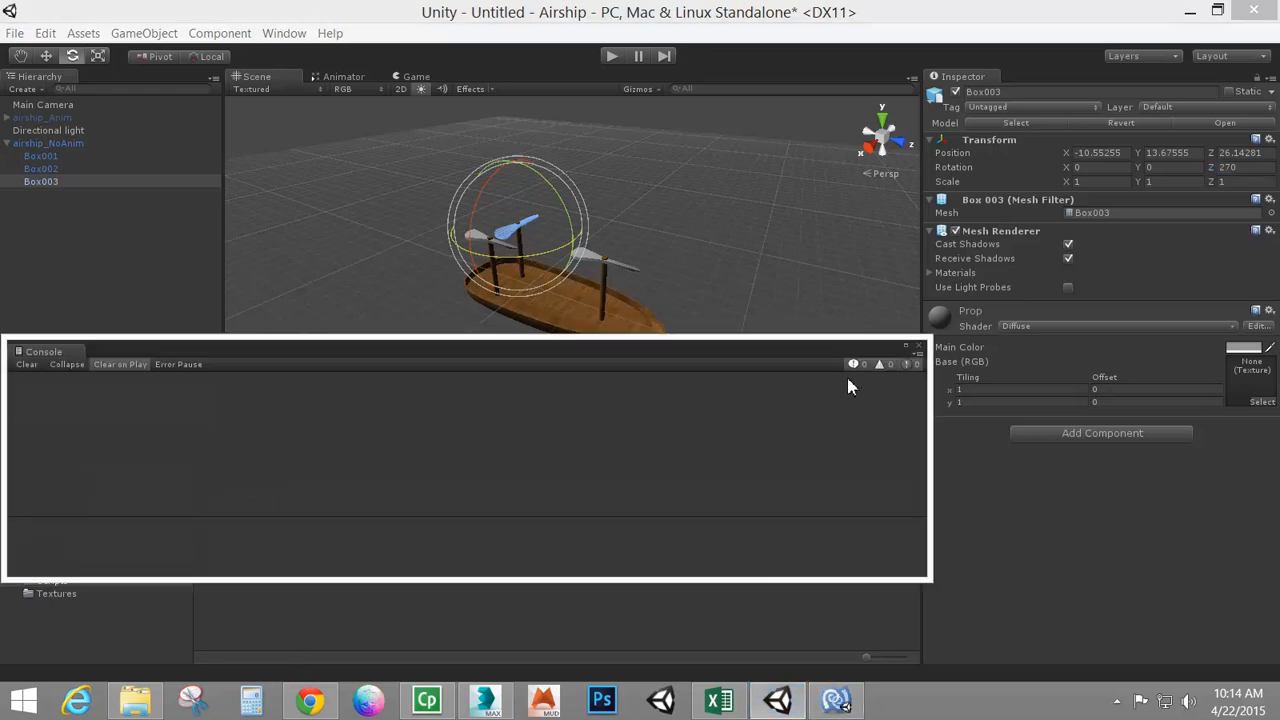
drag(32, 356, 226, 411)
drag(151, 340, 457, 410)
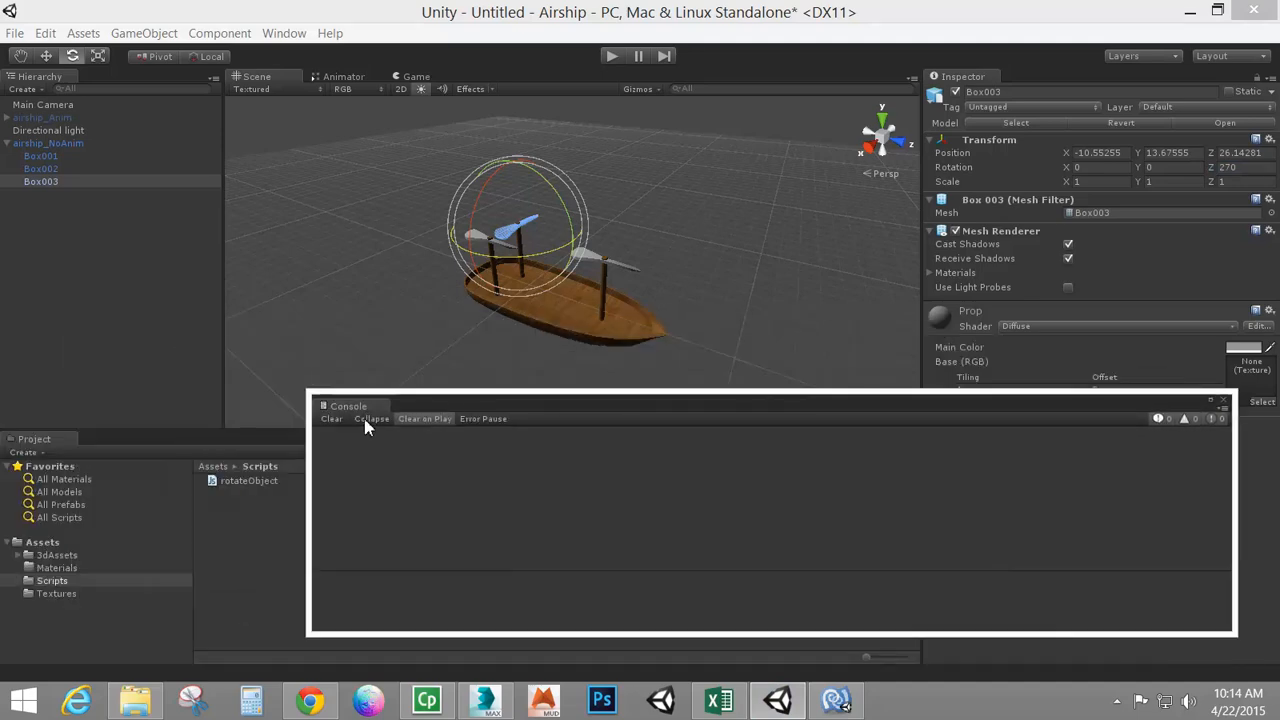
drag(343, 410, 127, 446)
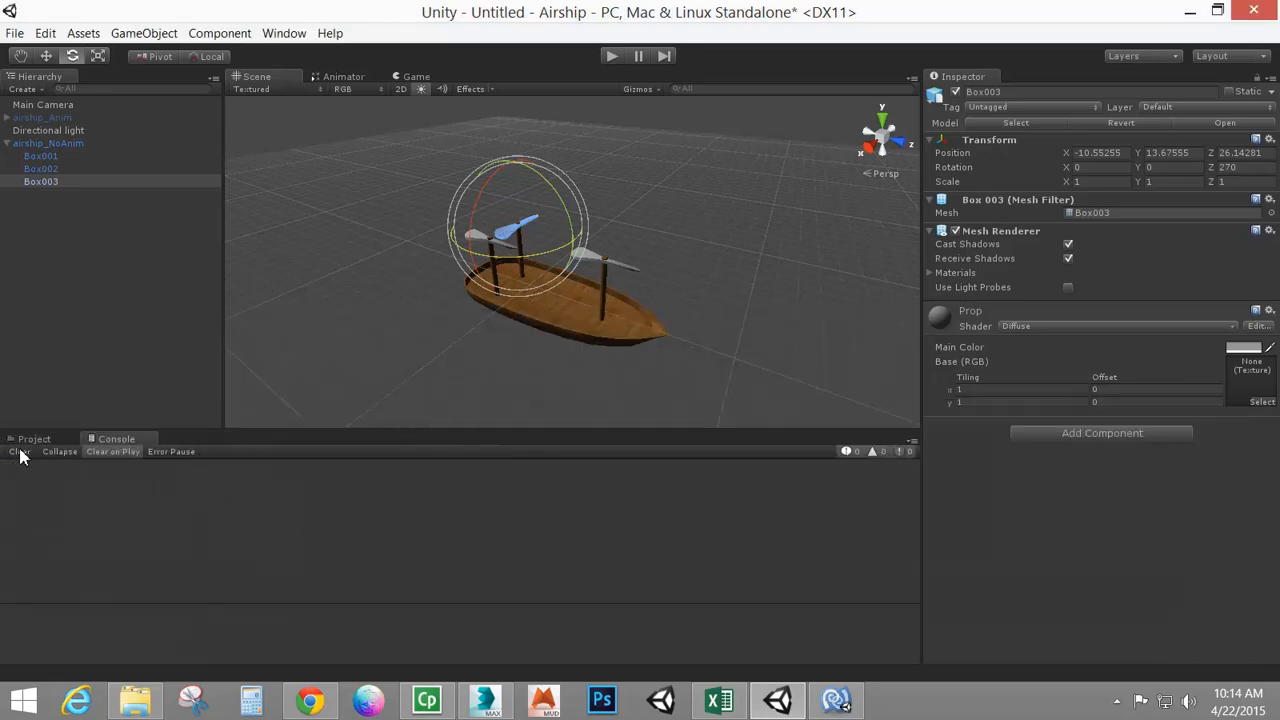
Attach the rotateObject script to the Box001 and Box003 propellers of airship_NoAnim
click(68, 441)
click(250, 481)
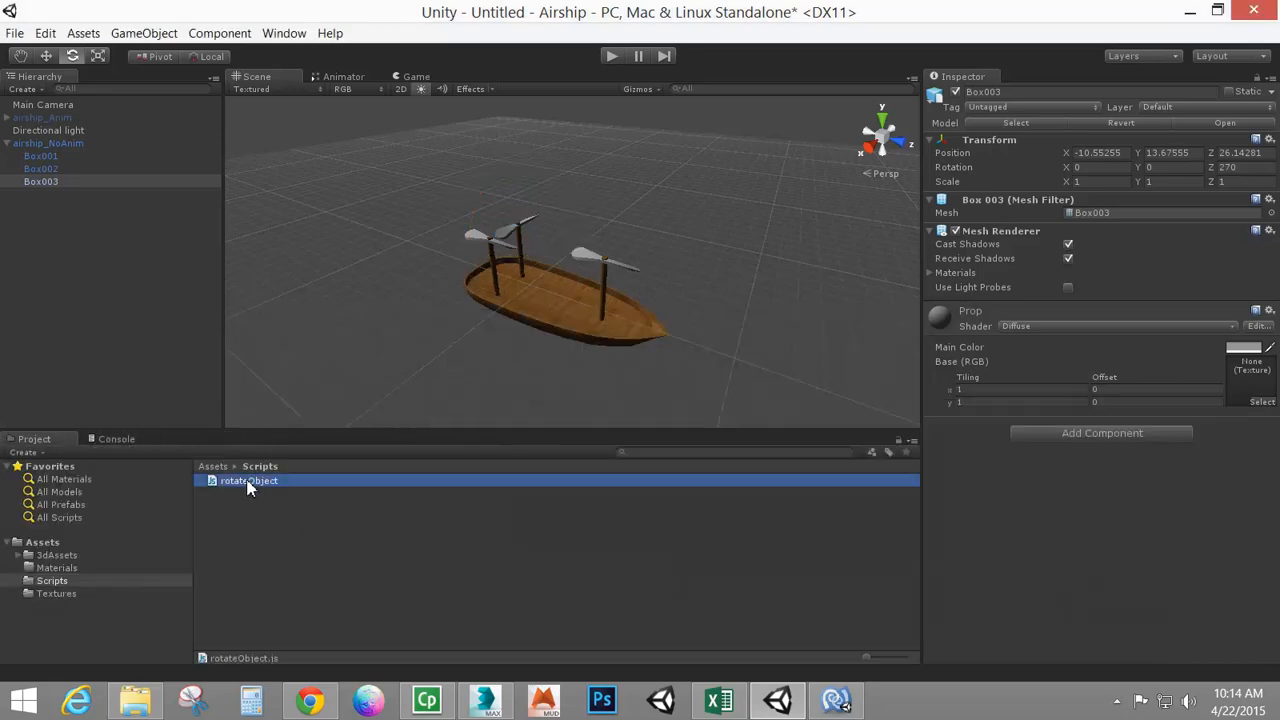
drag(245, 481, 49, 158)
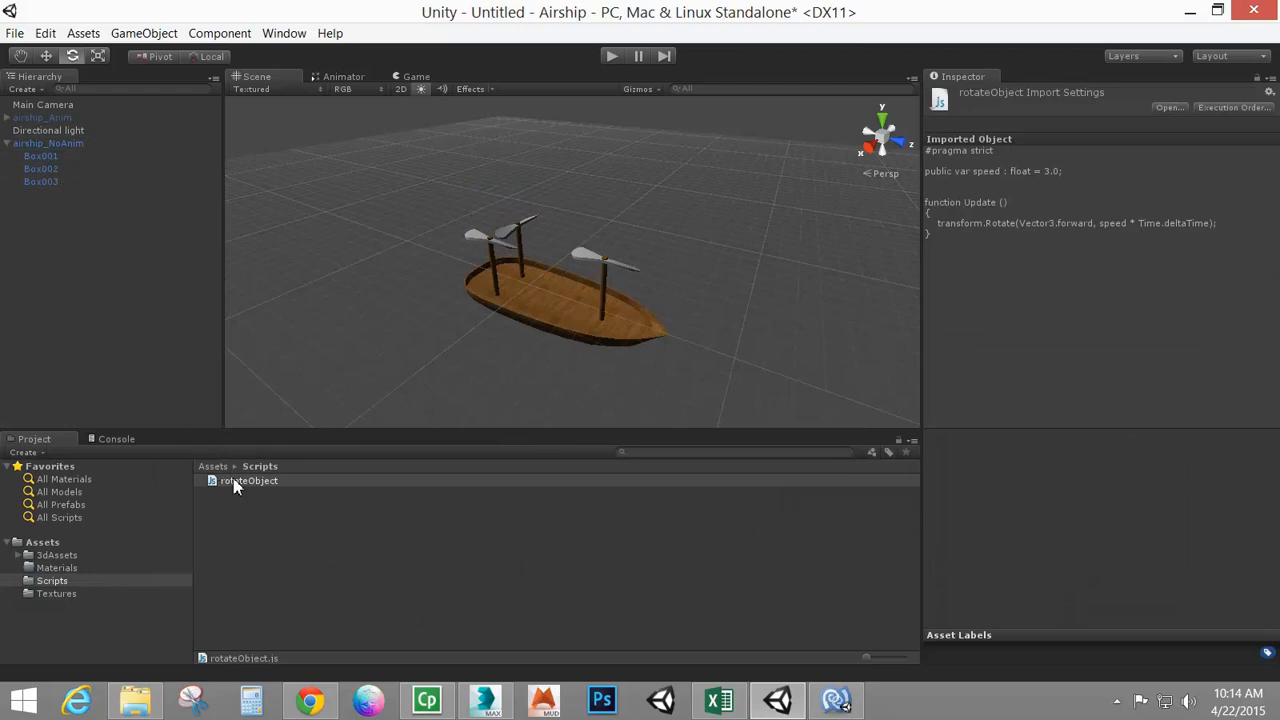
drag(236, 481, 37, 180)
click(50, 145)
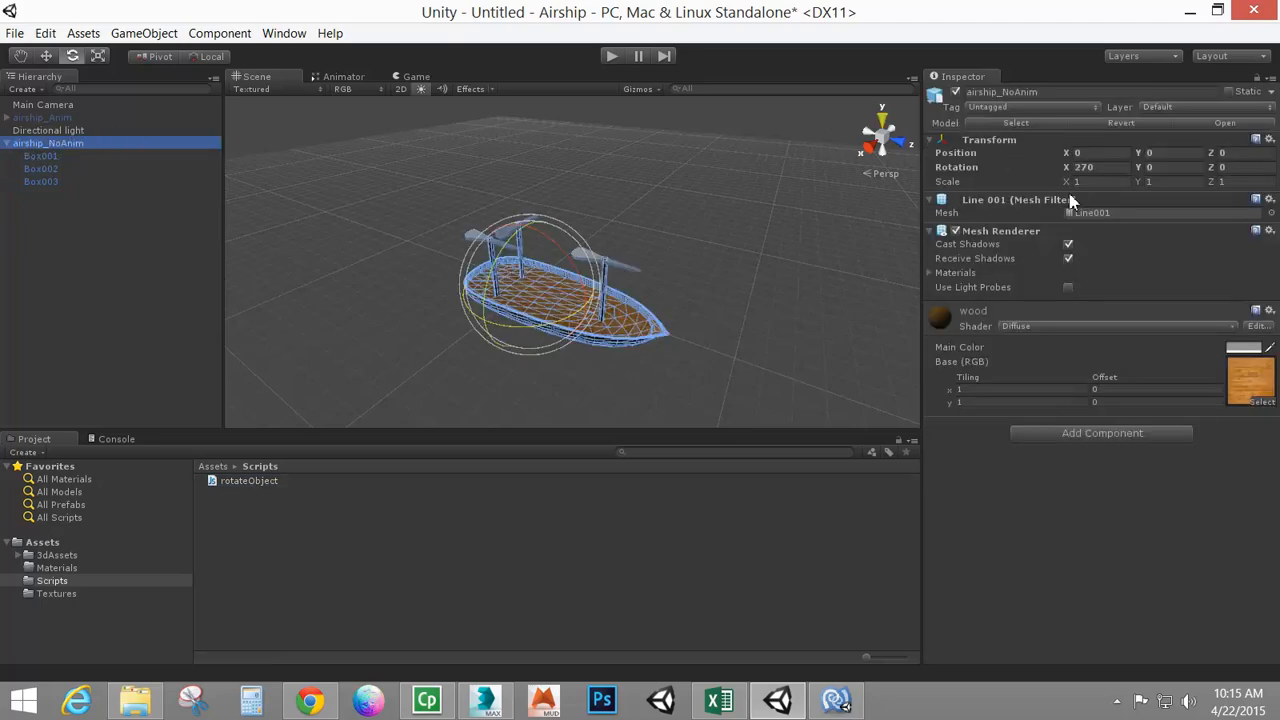
click(40, 158)
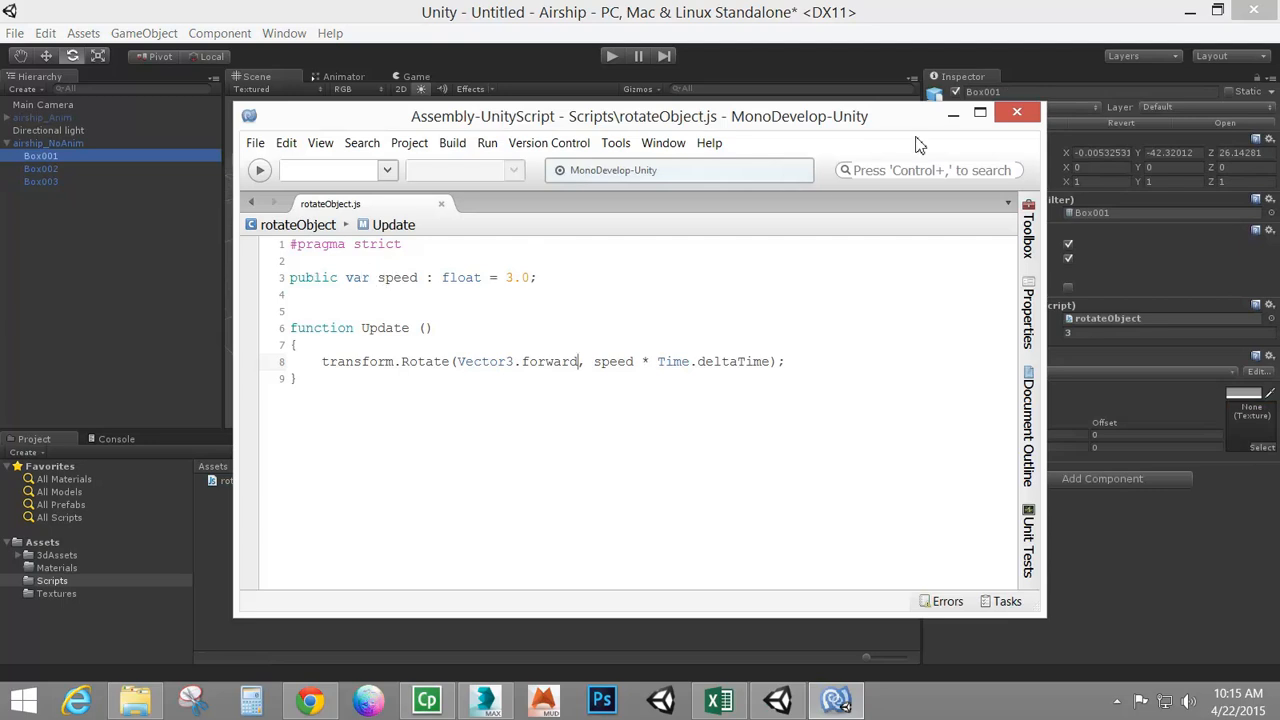
click(953, 113)
Run the scene in Play mode to test the propeller rotation, then stop it
click(608, 61)
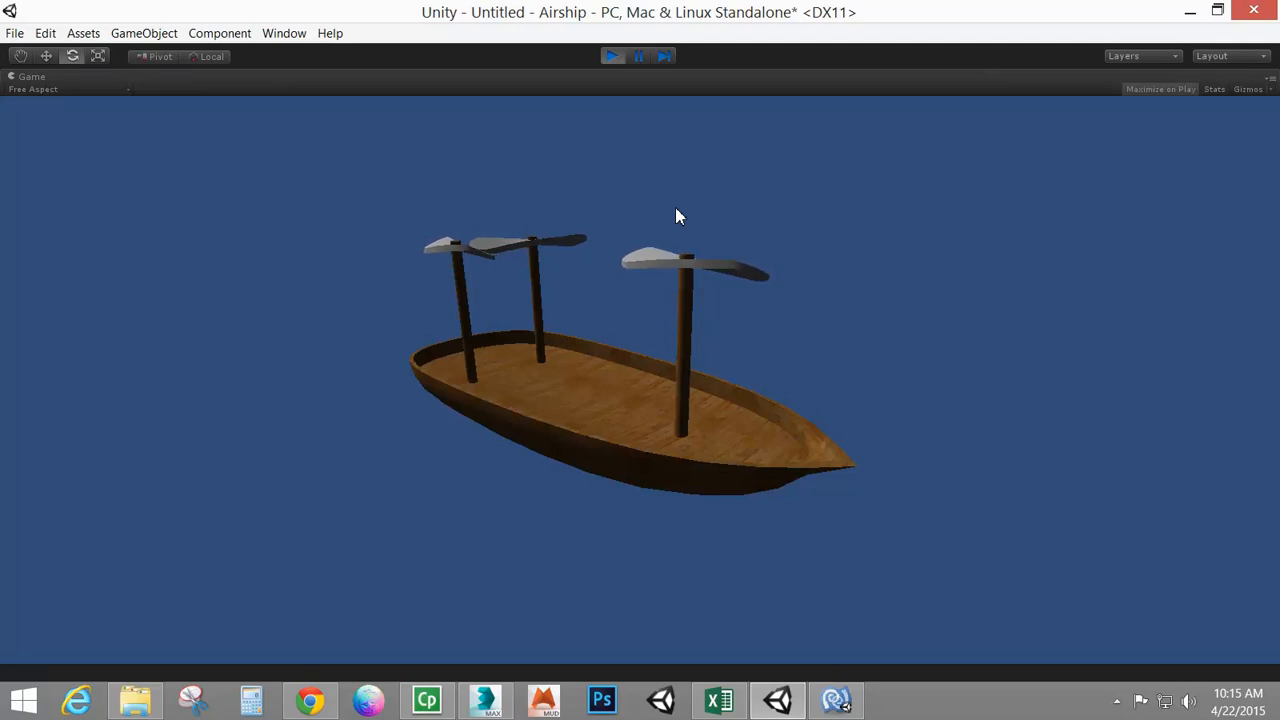
click(611, 57)
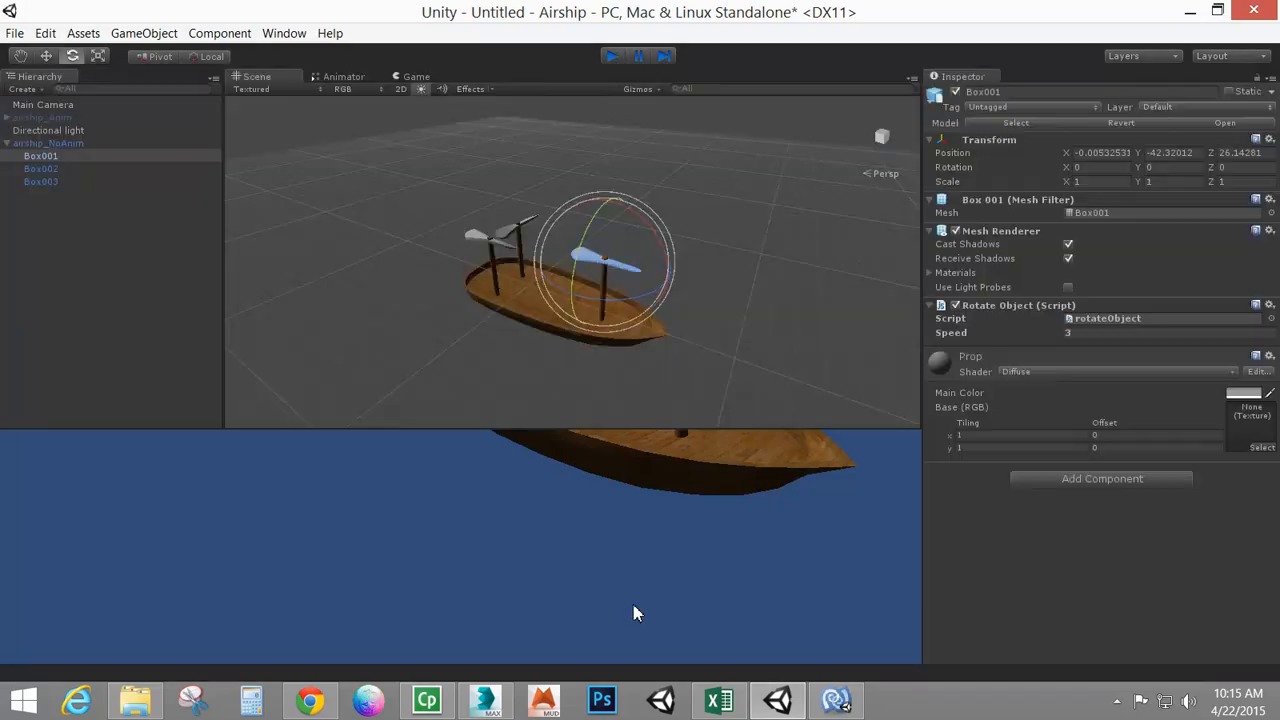
Change the script's speed value to 10.0f, save rotateObject.js and return to Unity
click(836, 700)
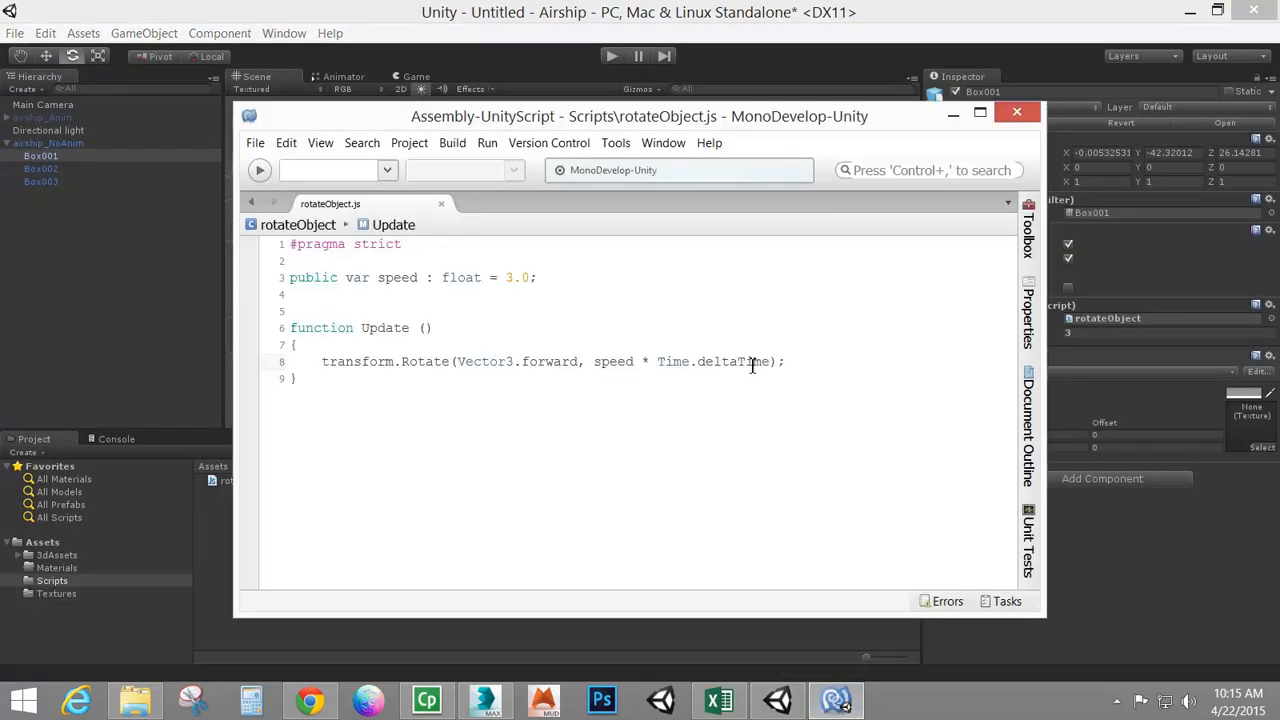
double_click(511, 279)
text(10.0)
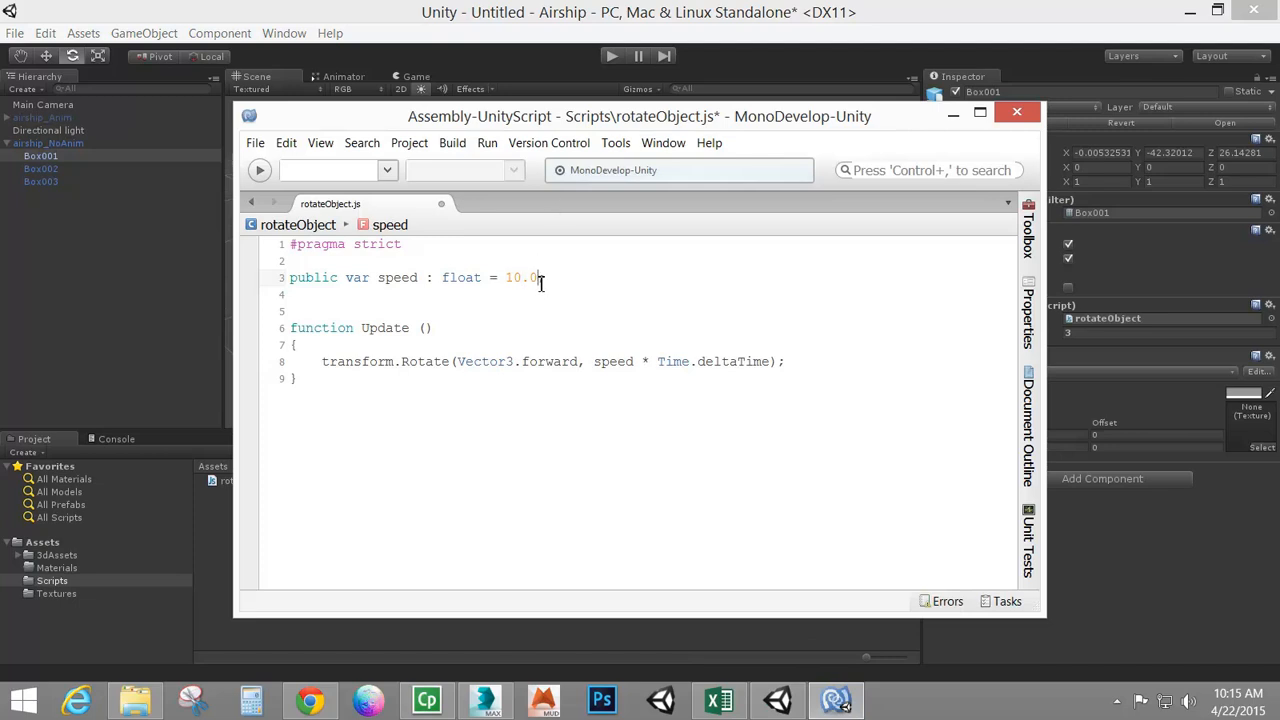
text(;)
key(Escape)
click(256, 143)
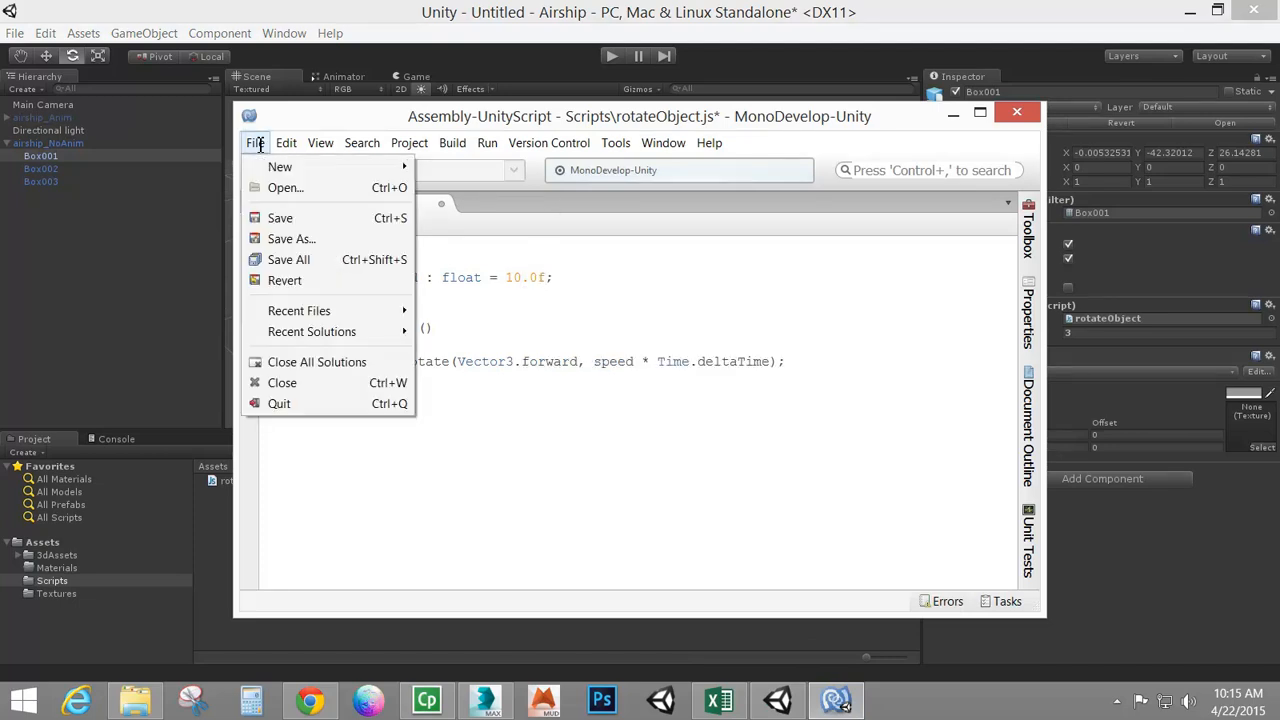
click(279, 218)
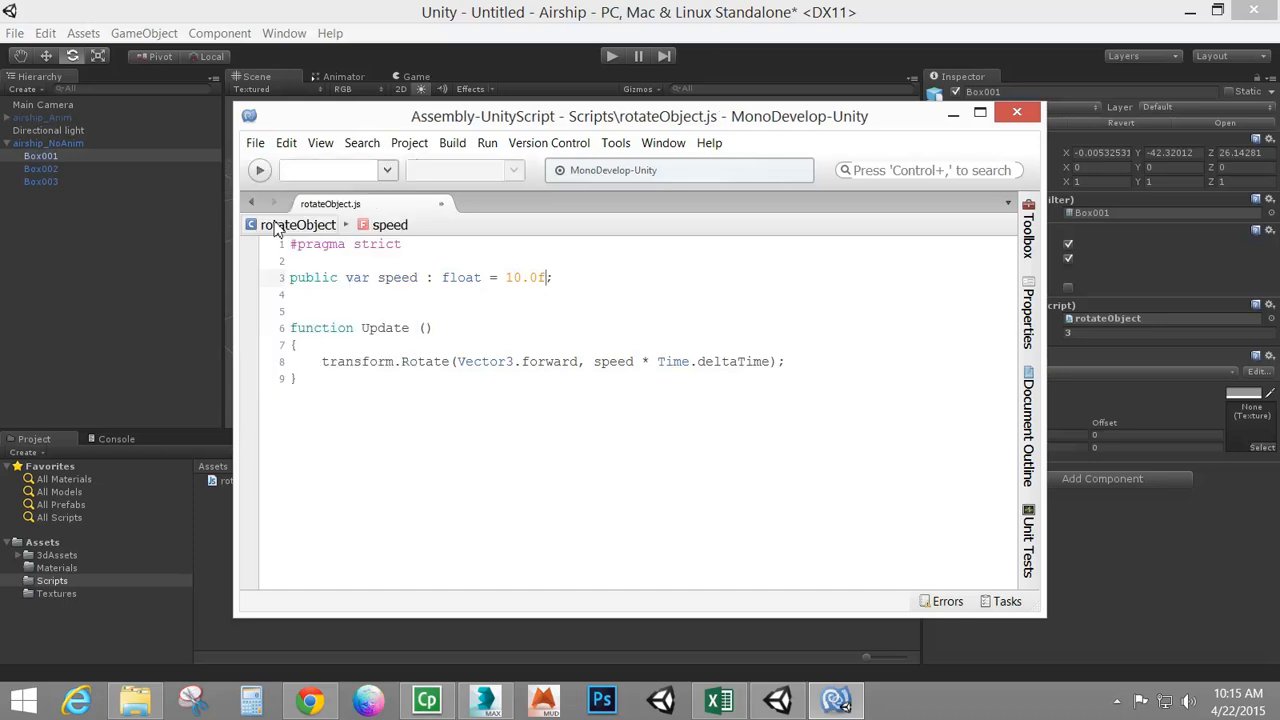
click(290, 12)
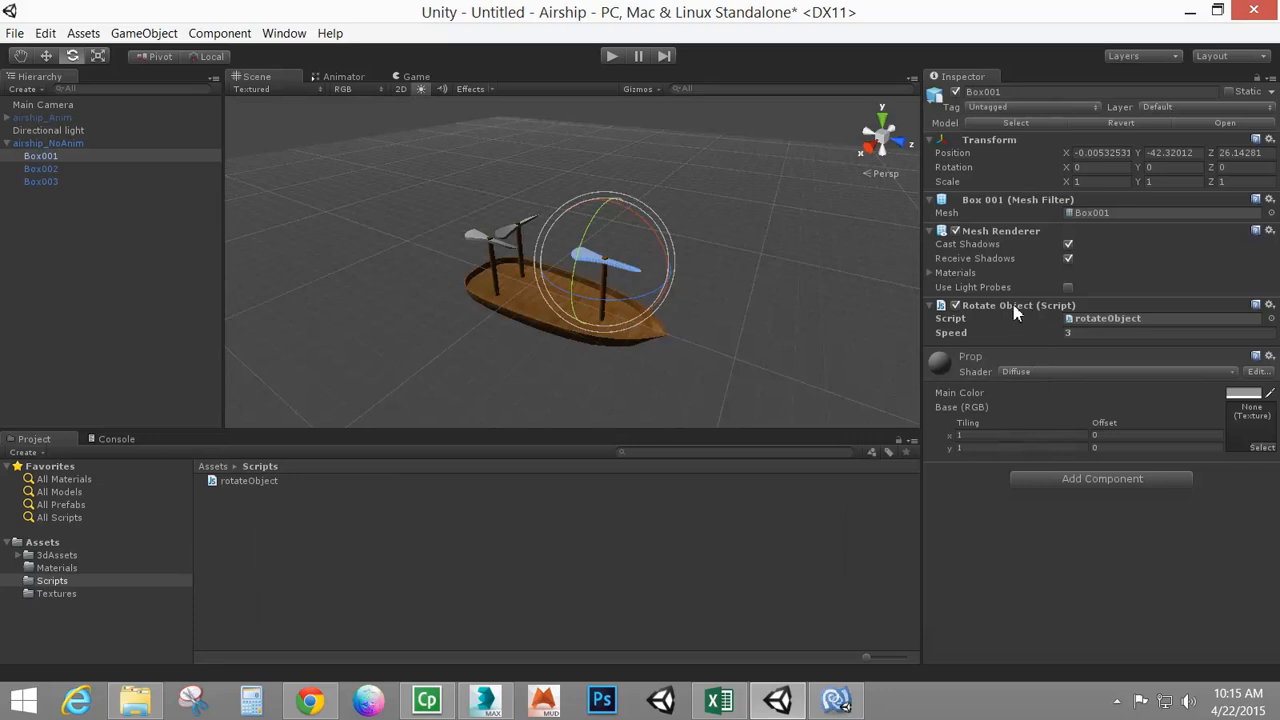
Reset Box001's Rotate Object component so it uses the script's new default speed
click(255, 483)
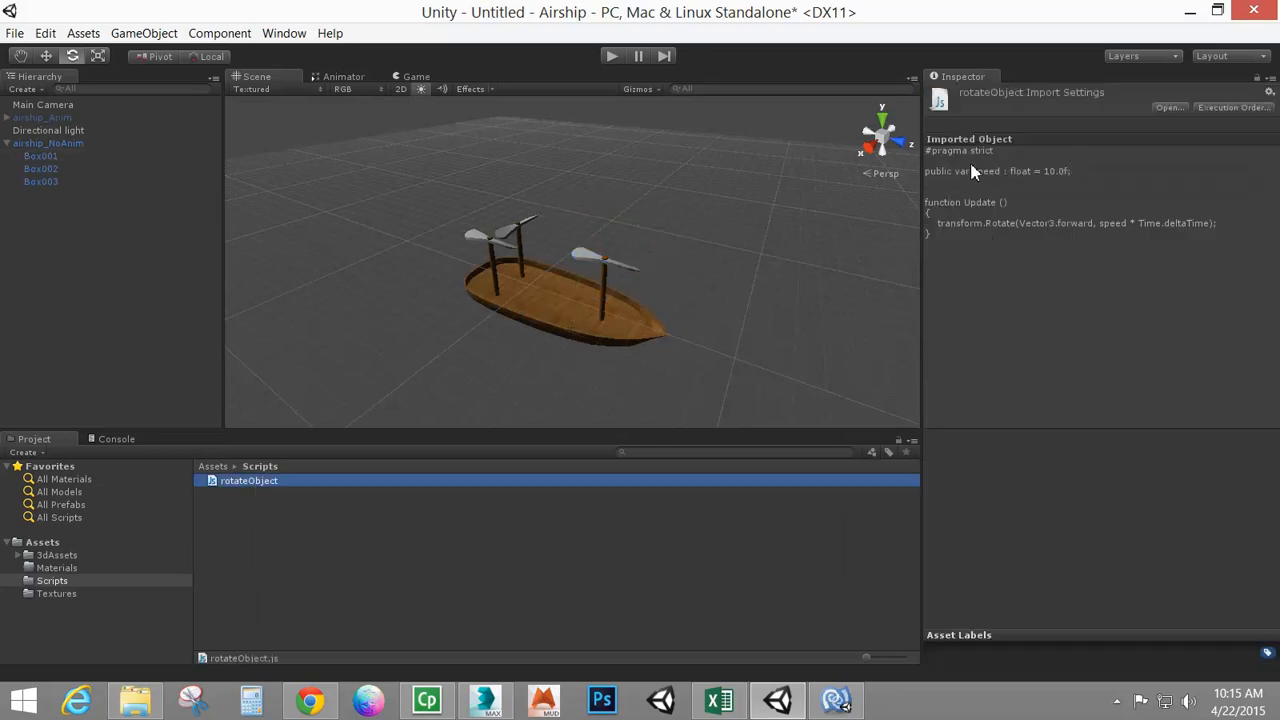
click(41, 157)
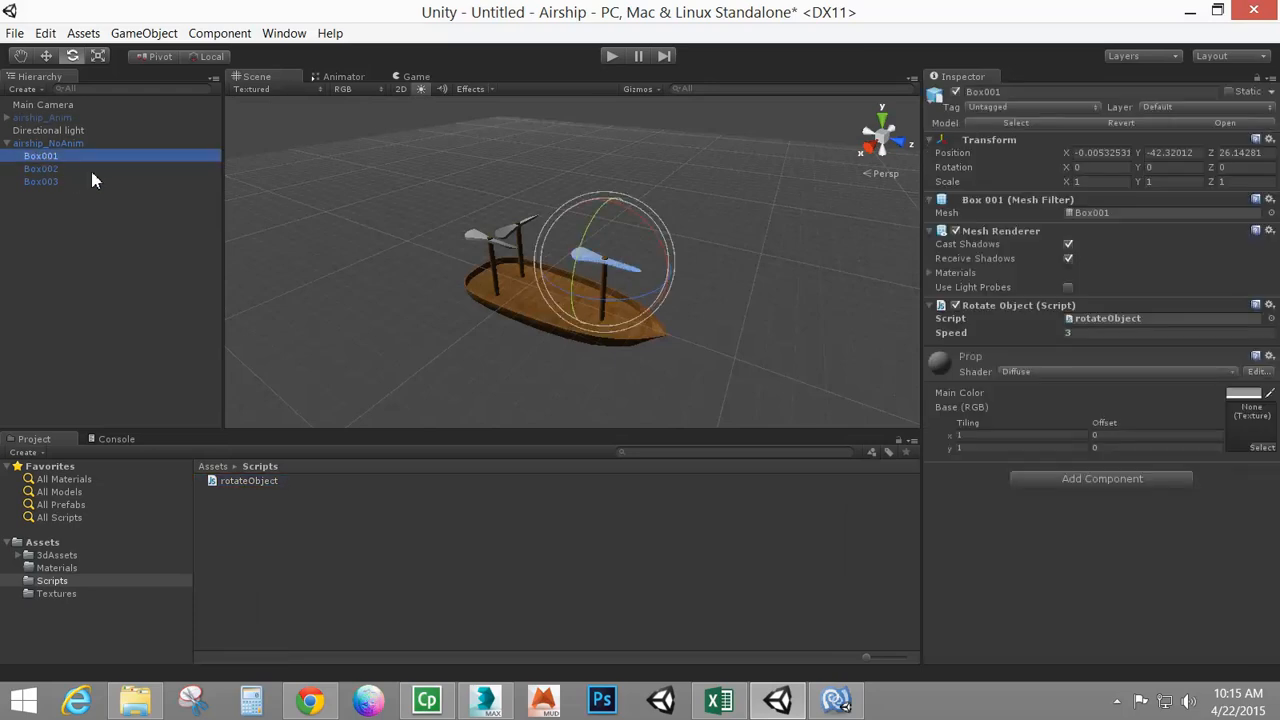
right_click(1034, 307)
click(1082, 322)
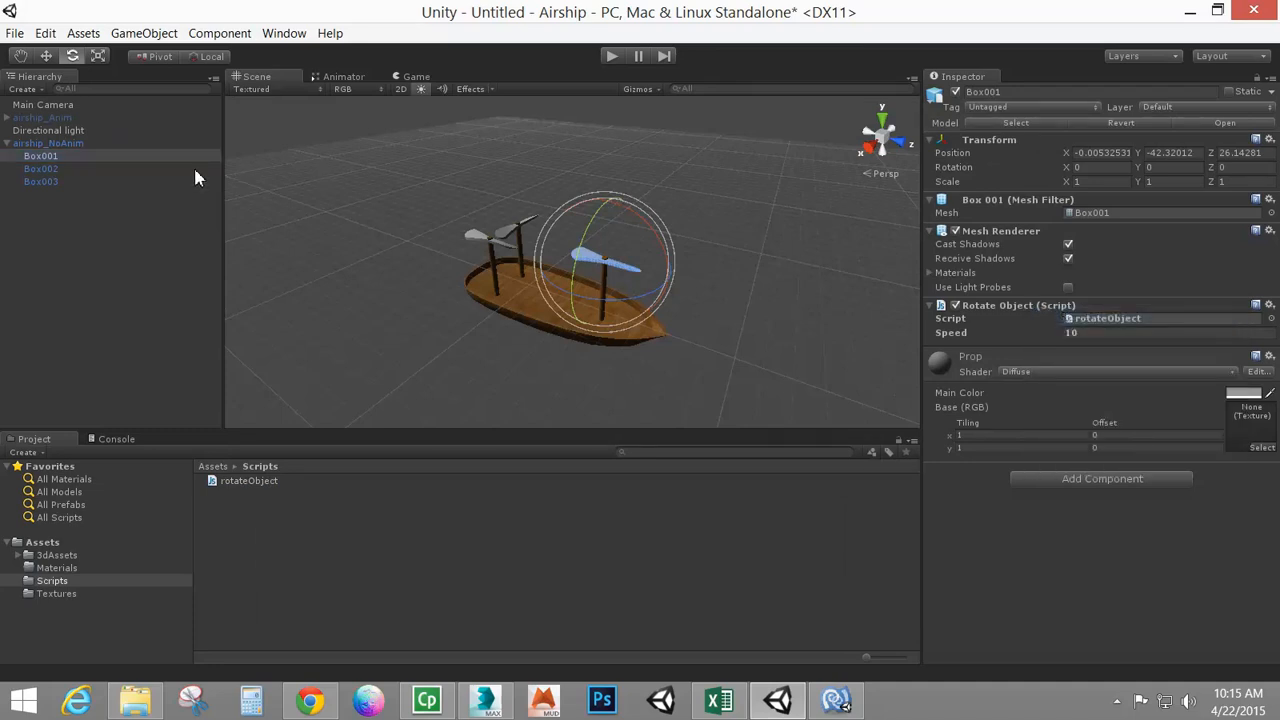
Reset the Rotate Object components on Box002 and Box003 so they use the script's default speed
click(44, 169)
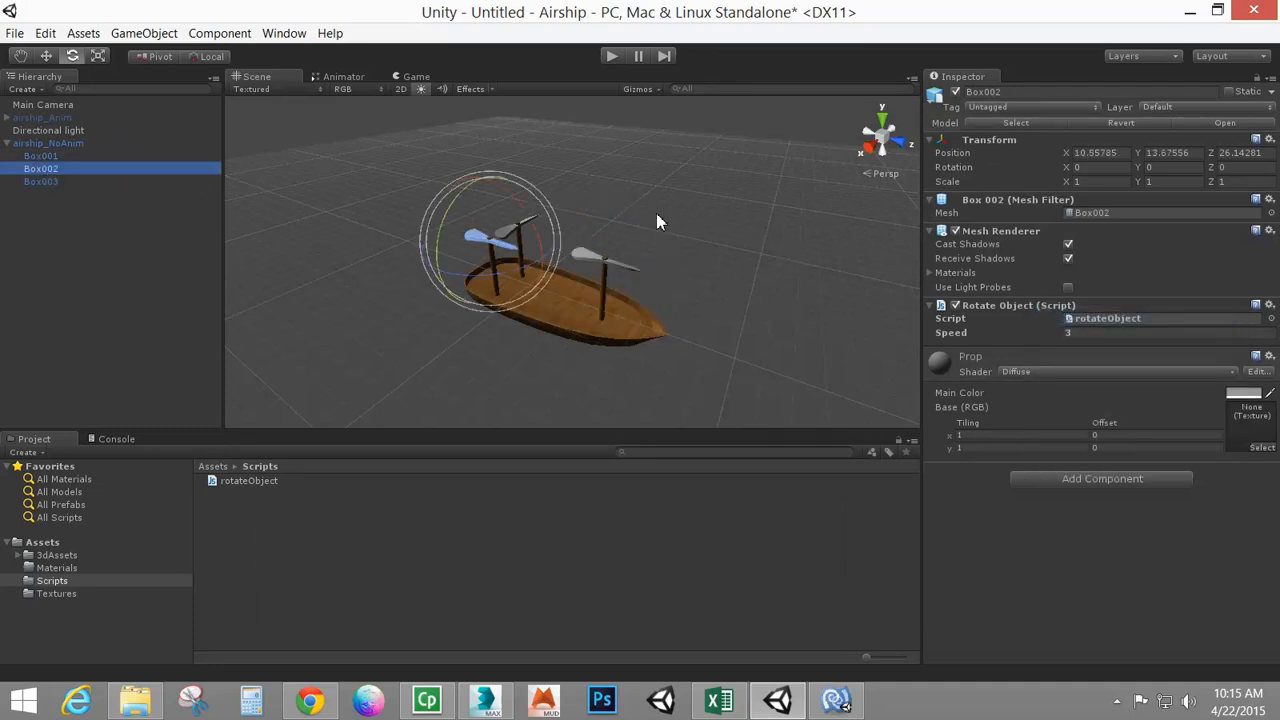
right_click(996, 306)
click(1045, 319)
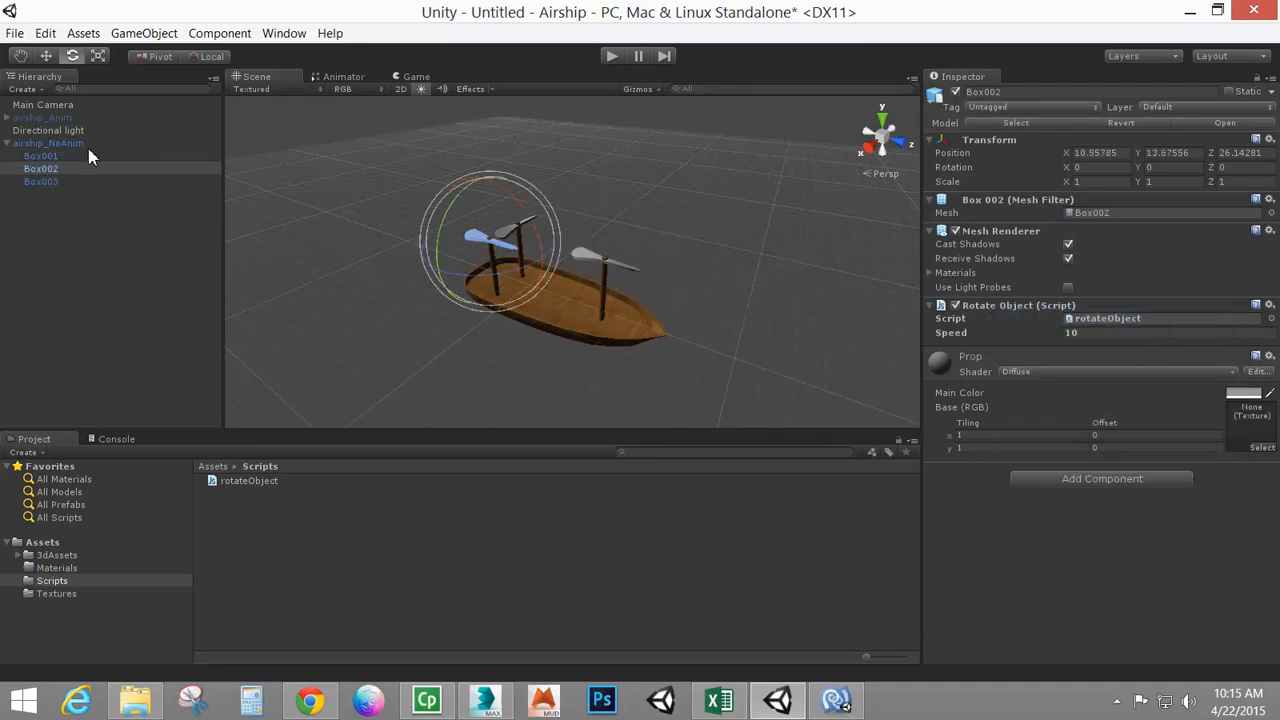
click(42, 182)
right_click(1027, 312)
click(1057, 317)
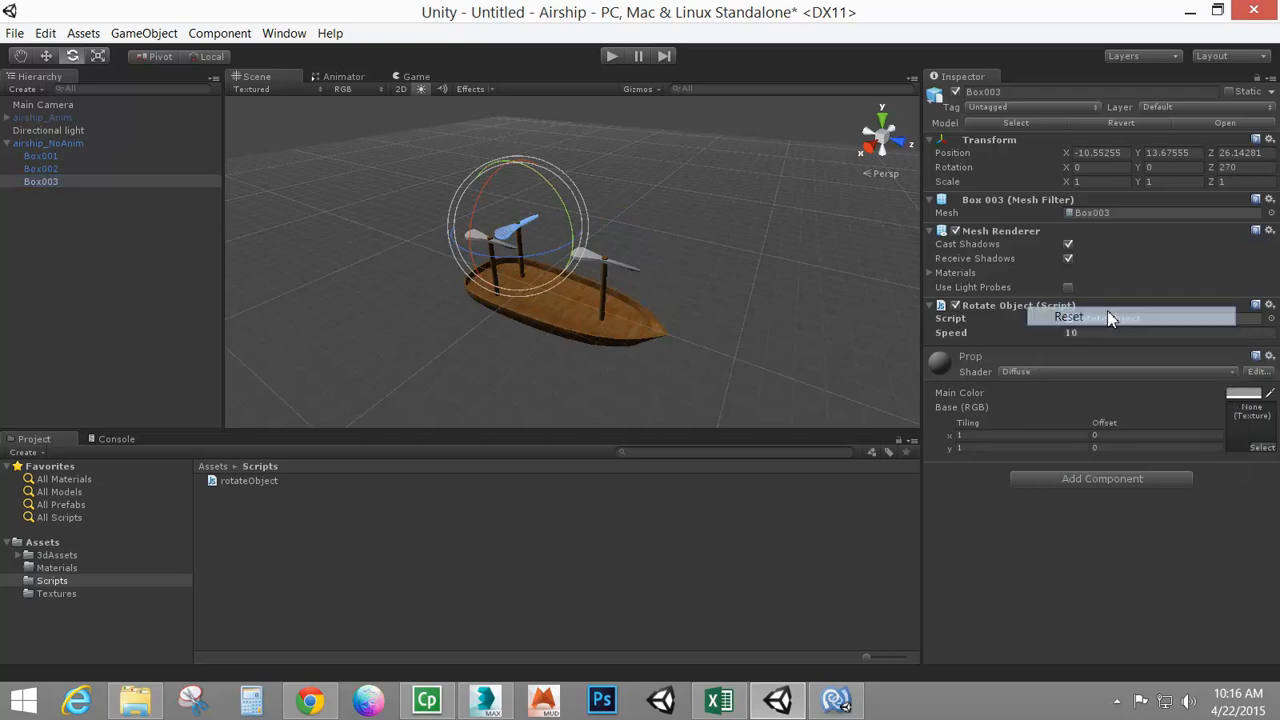
Test the propellers in Play mode and turn off Maximize on Play for the Game view
click(610, 58)
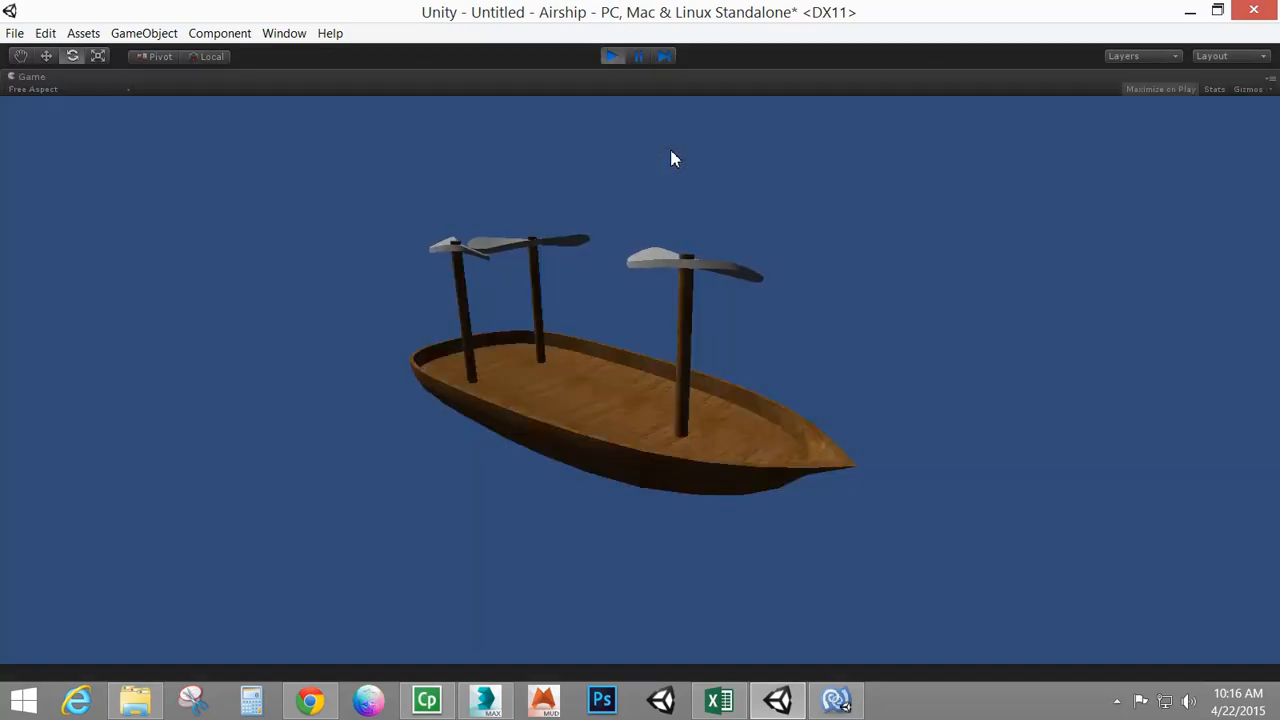
click(610, 56)
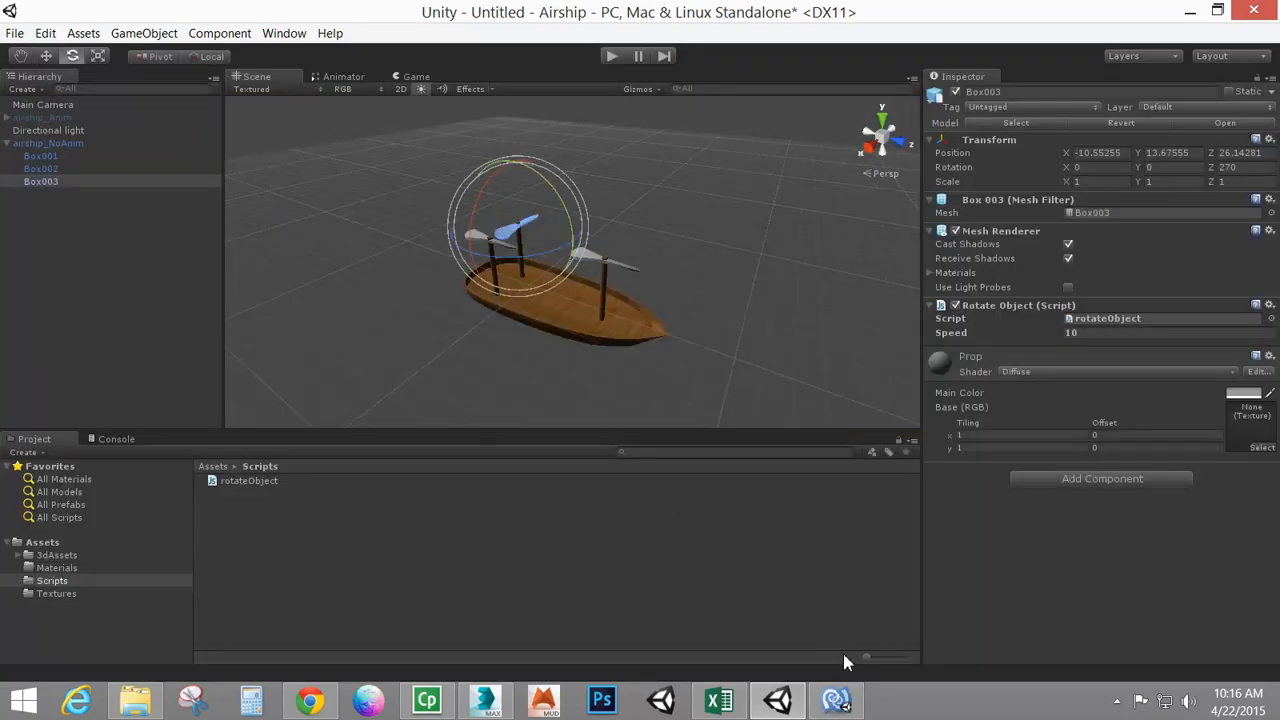
click(1113, 337)
click(611, 56)
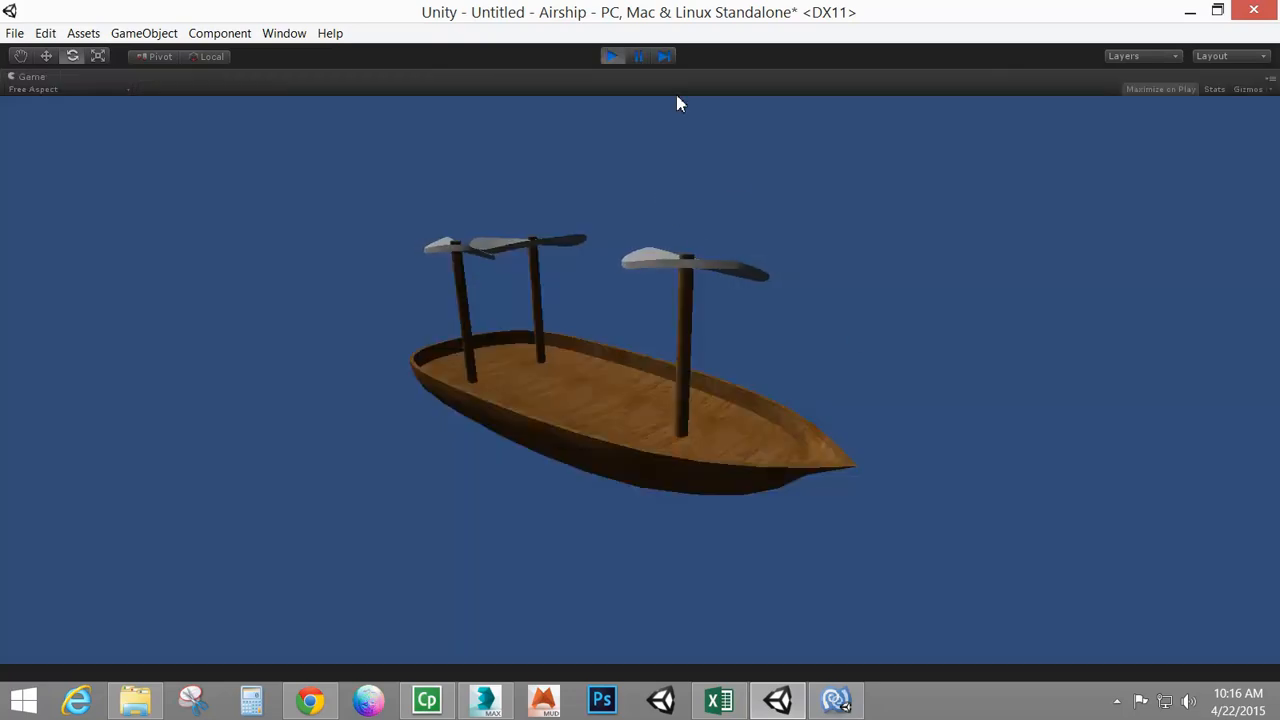
click(1157, 91)
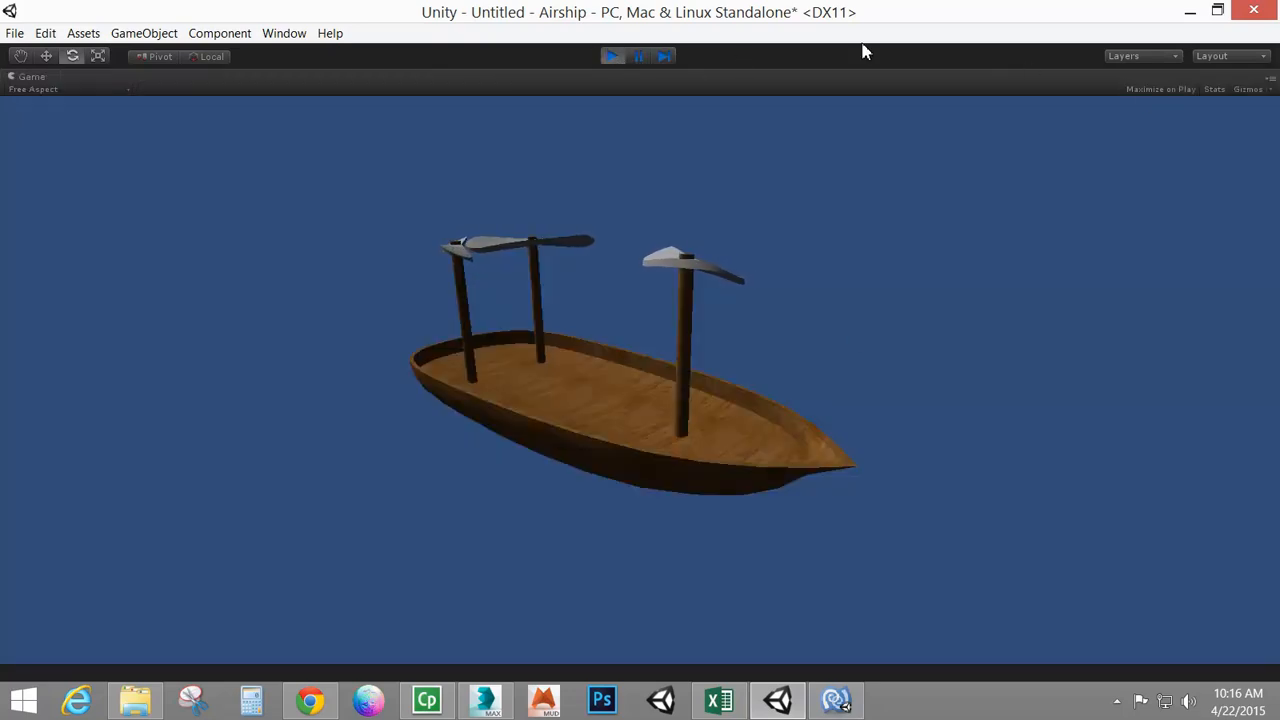
click(608, 55)
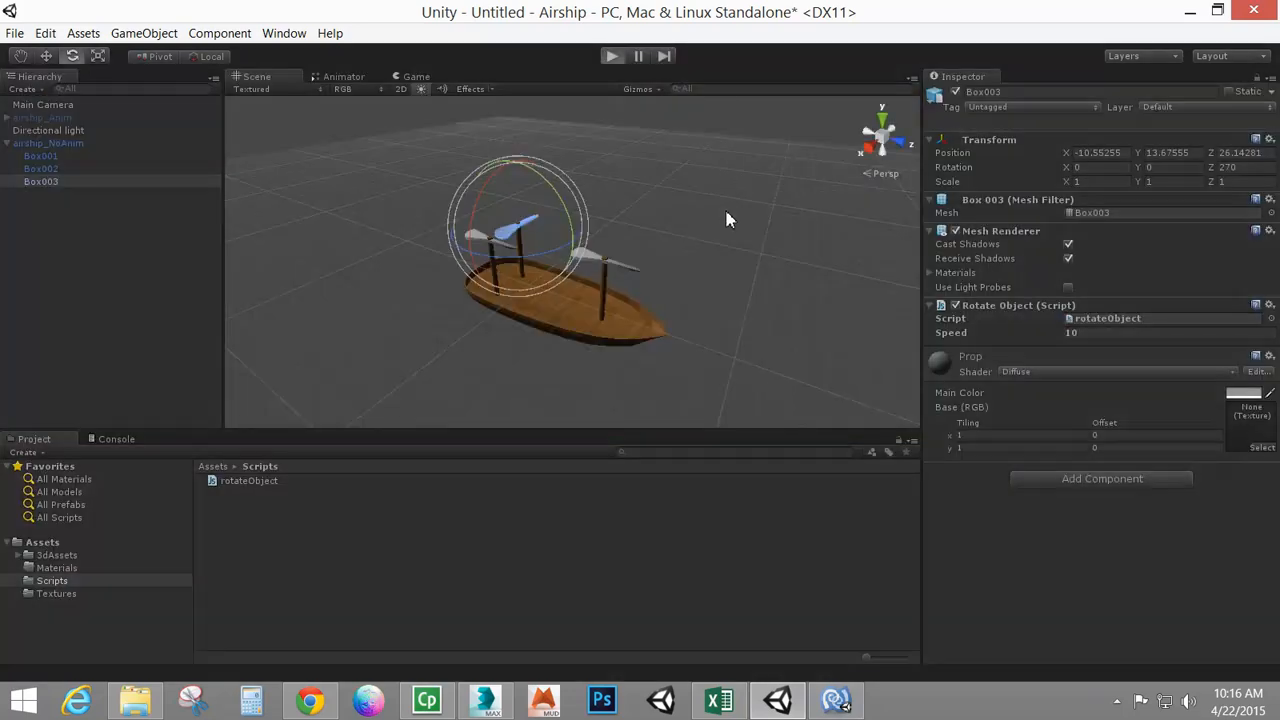
In Play mode, try Box003's speed at 50, 200, 500 and 1000 to compare propeller rotation, then stop
key(ctrl+p)
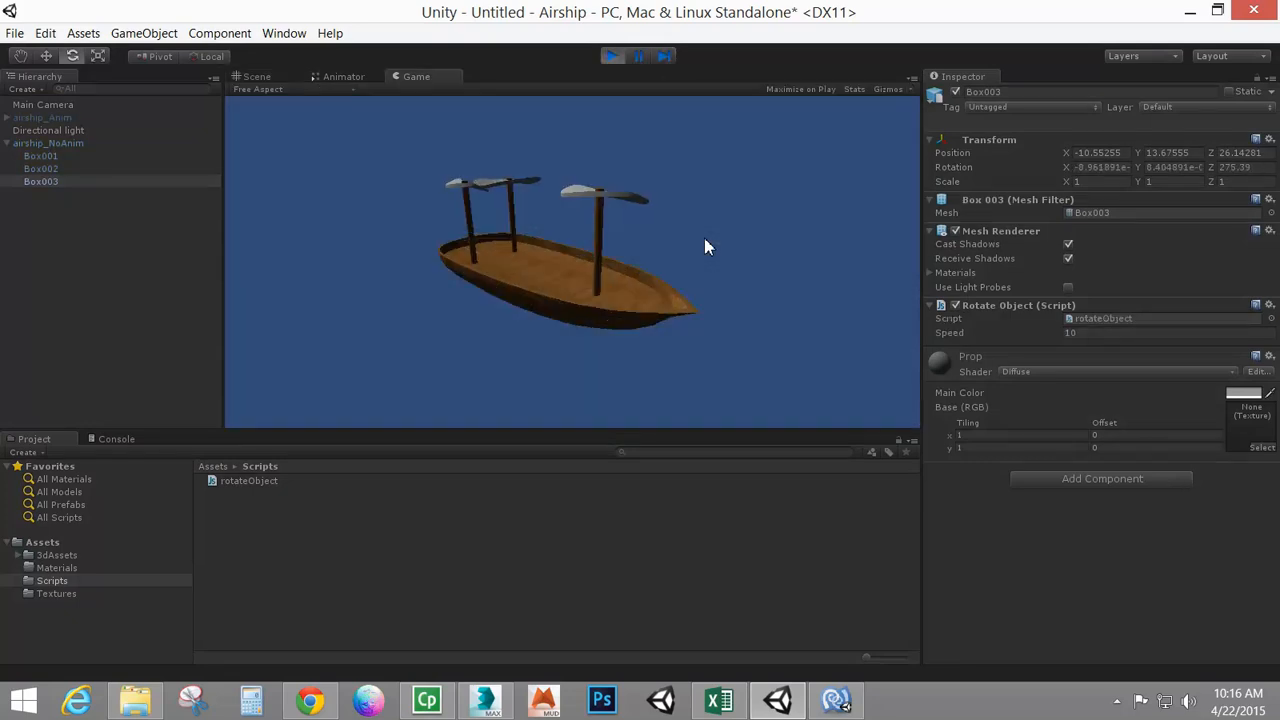
click(1096, 330)
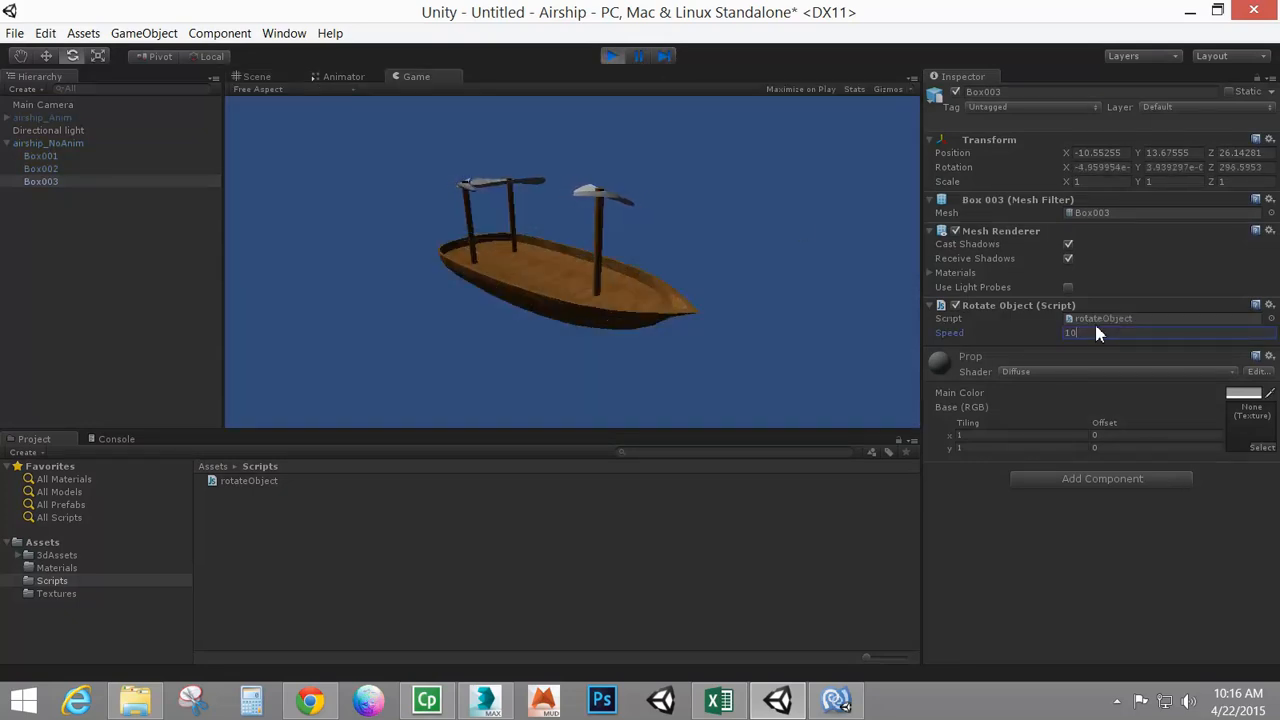
key(BackSpace)
key(BackSpace)
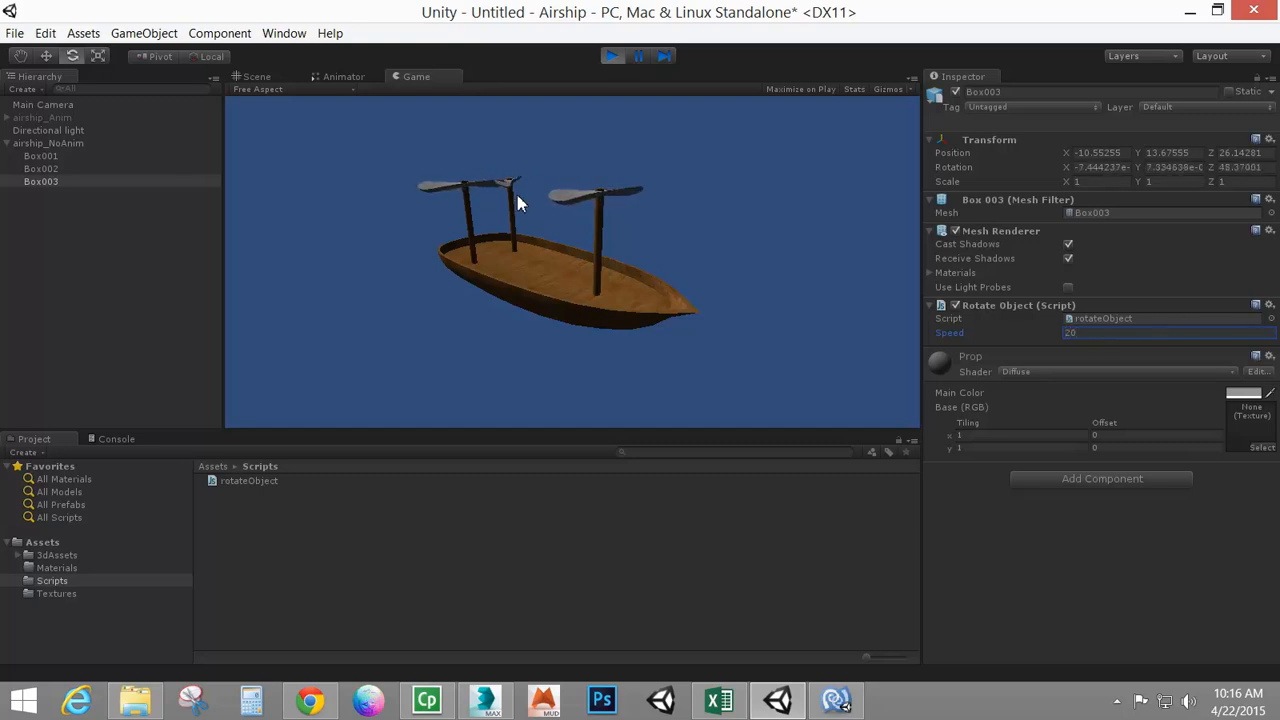
click(1086, 335)
text(50)
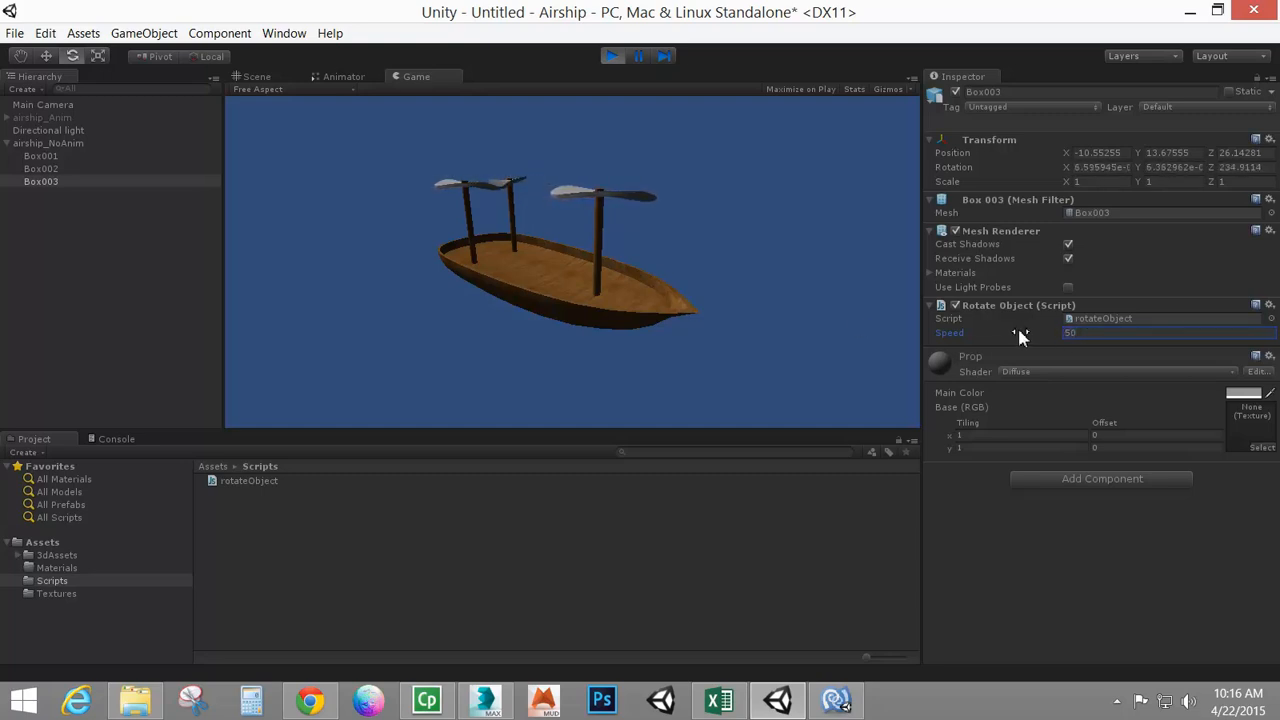
drag(1091, 338, 1011, 341)
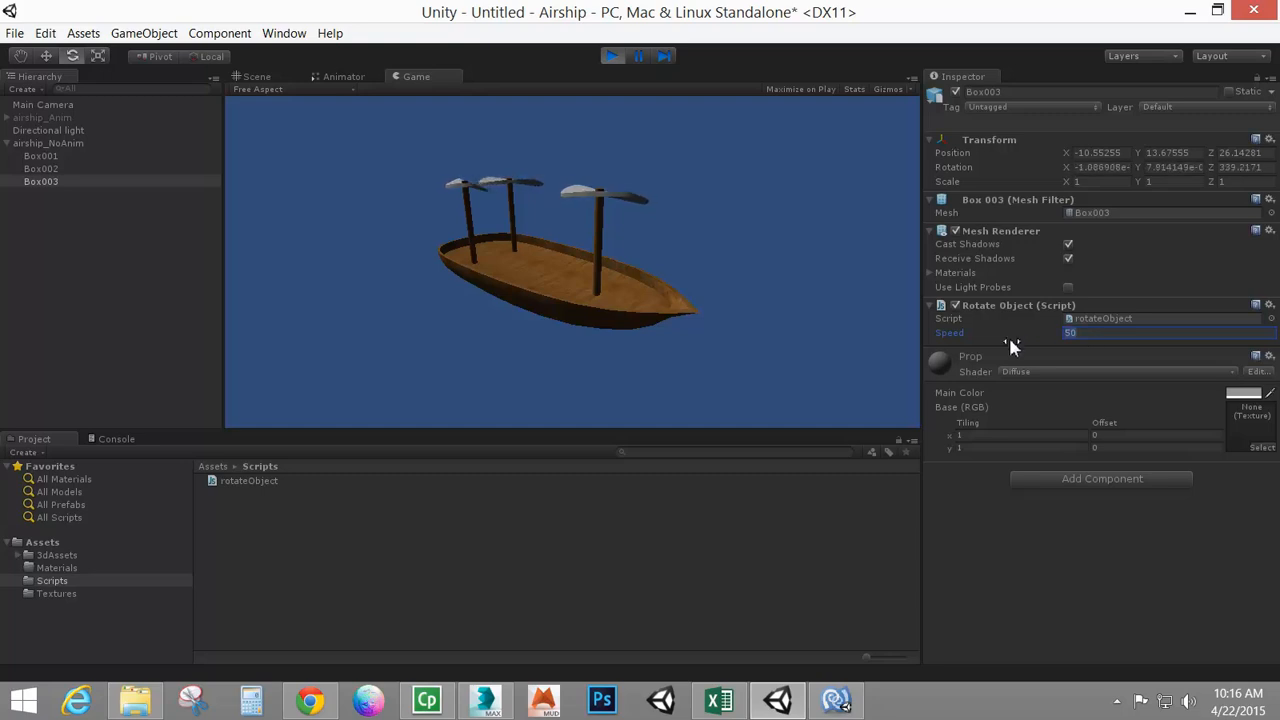
text(200)
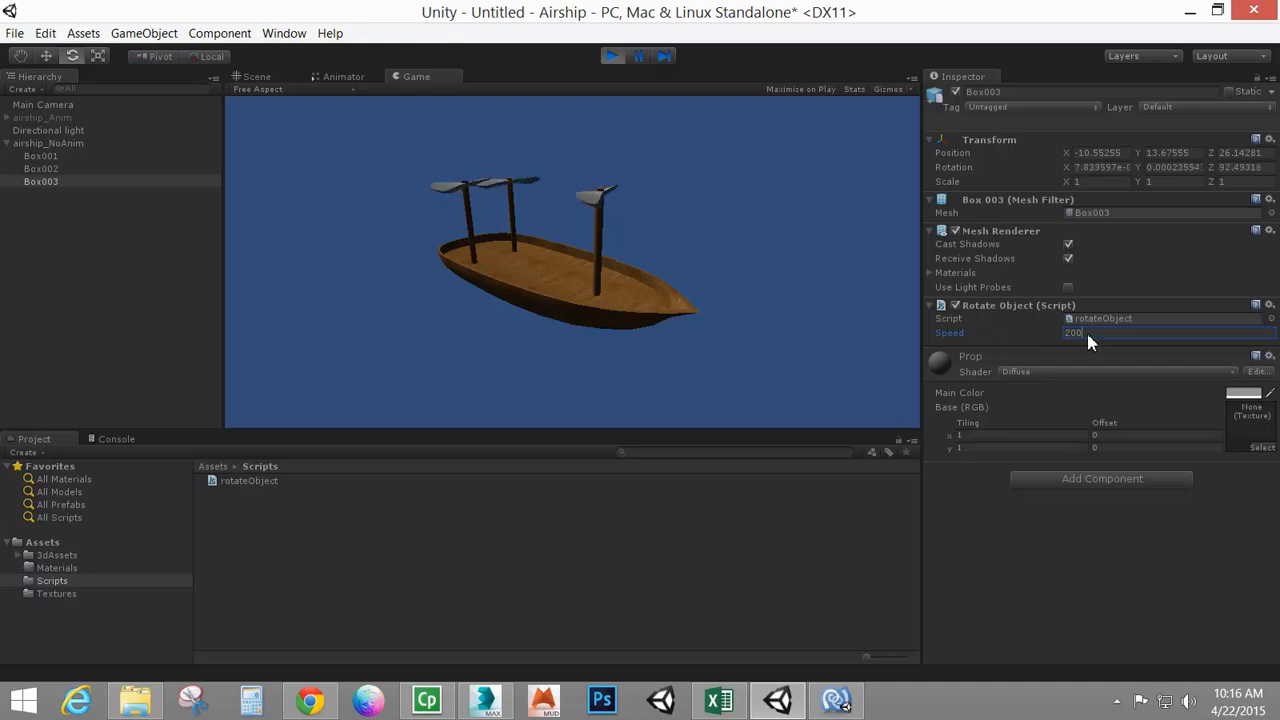
drag(1086, 334, 1022, 335)
text(500)
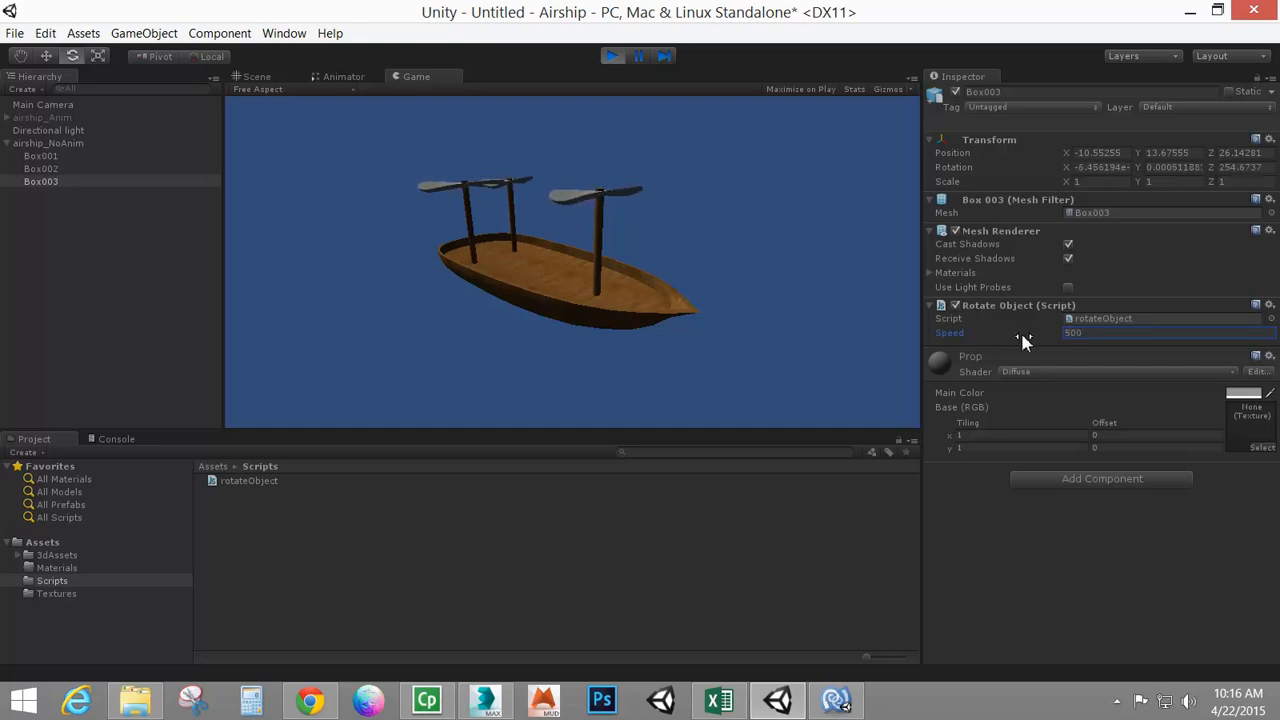
drag(1088, 334, 1026, 335)
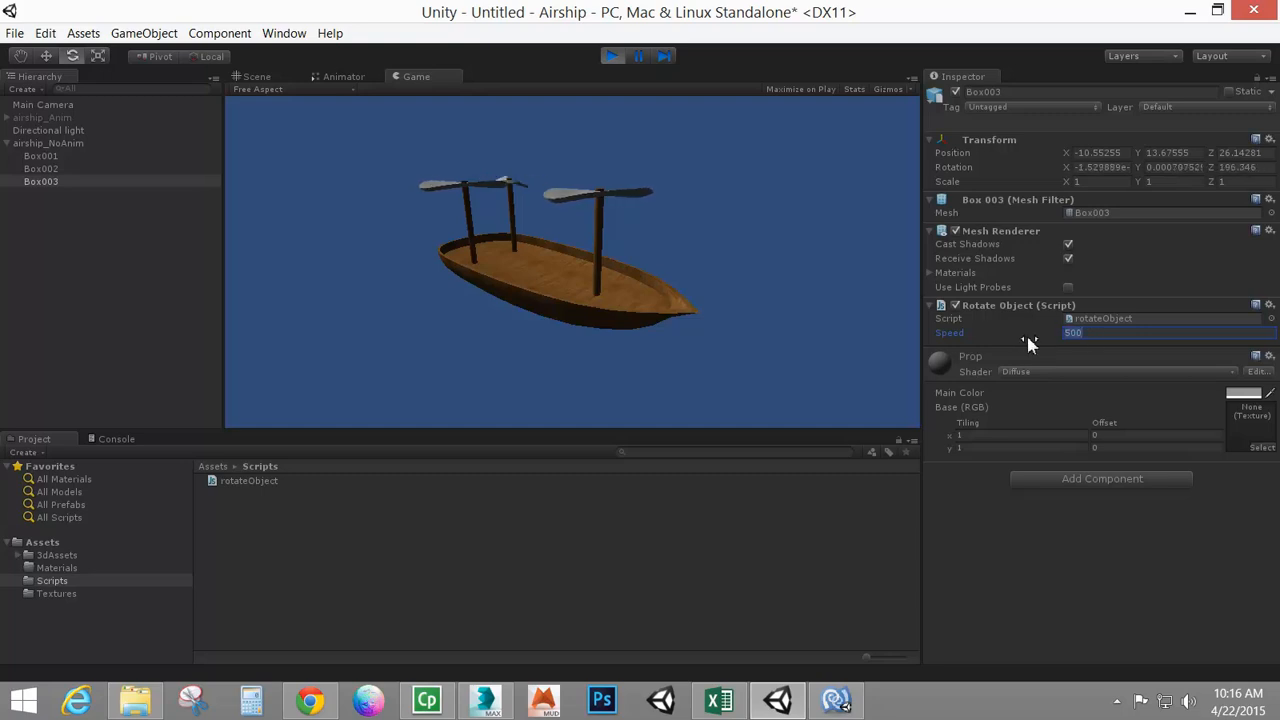
text(1000)
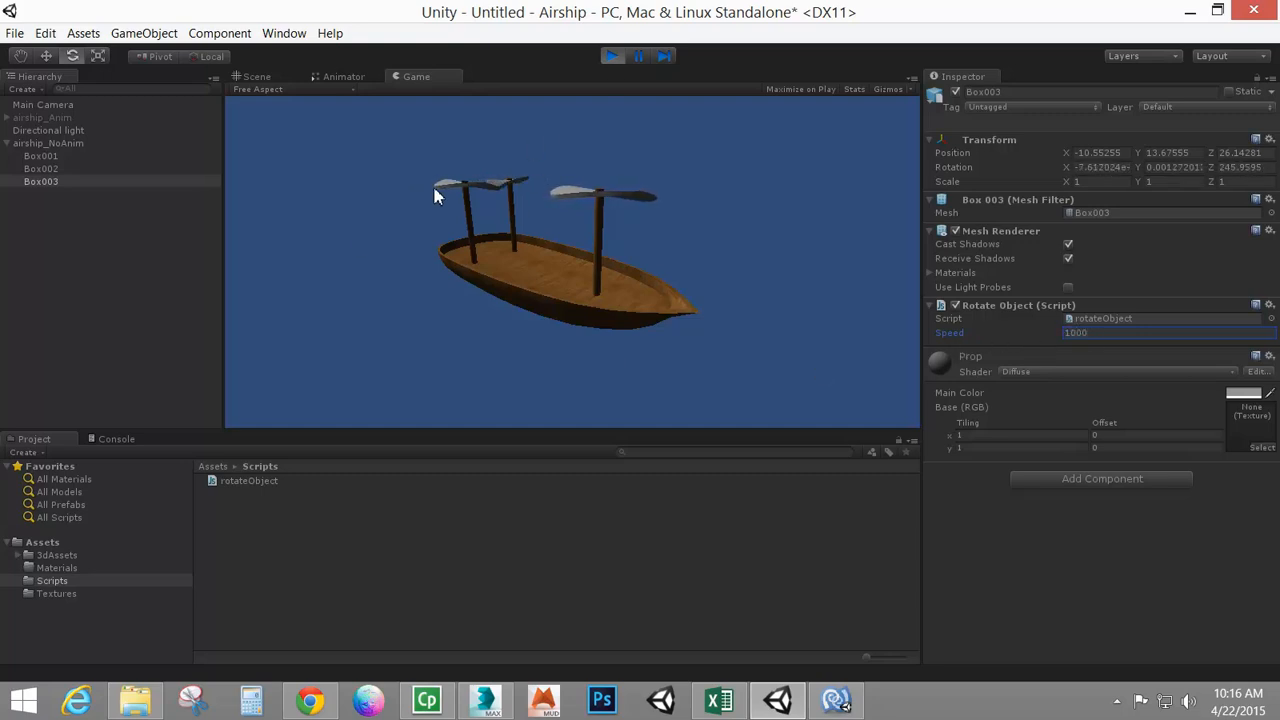
click(611, 56)
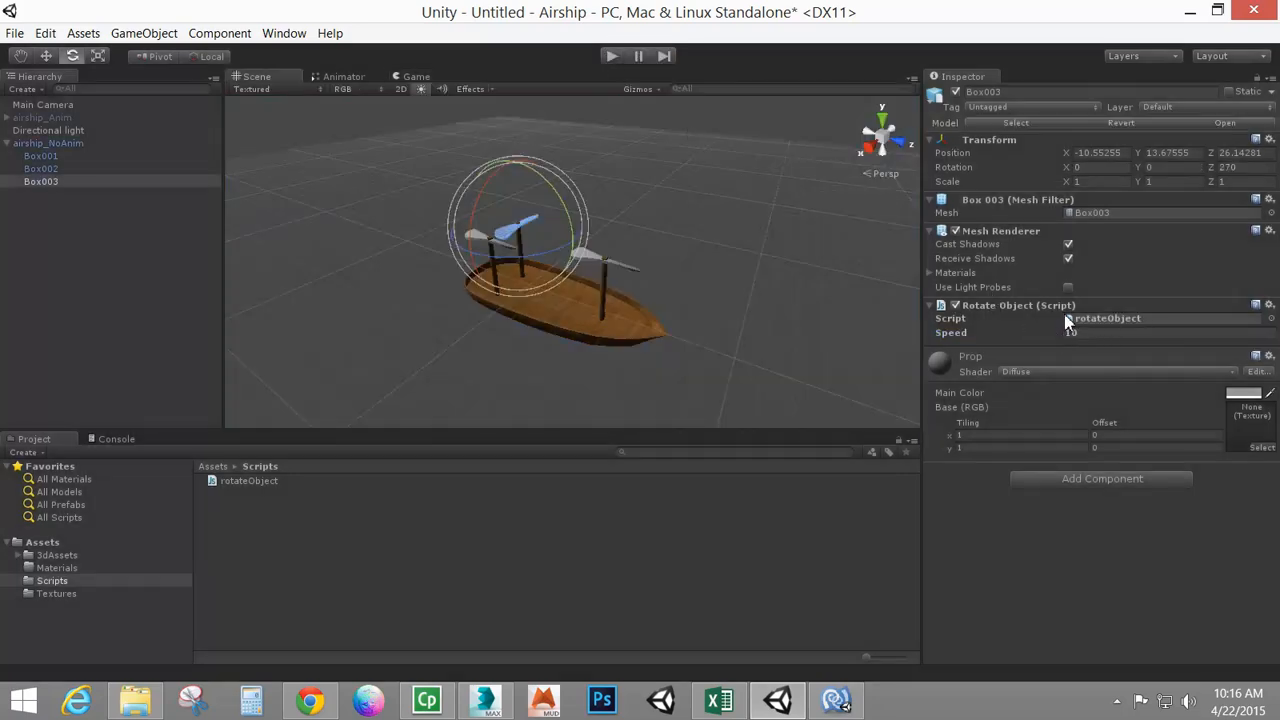
Change the script's default speed to 1000, save rotateObject.js and return to Unity
click(836, 700)
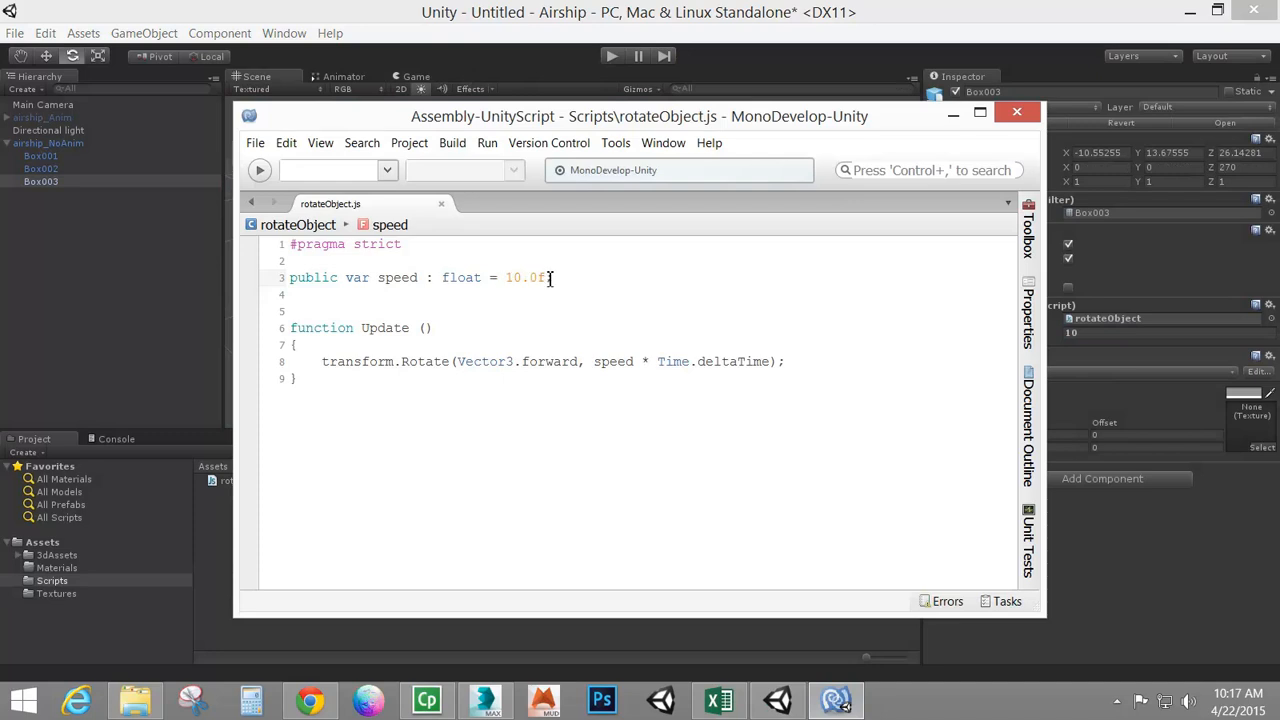
drag(541, 279, 523, 279)
text(00)
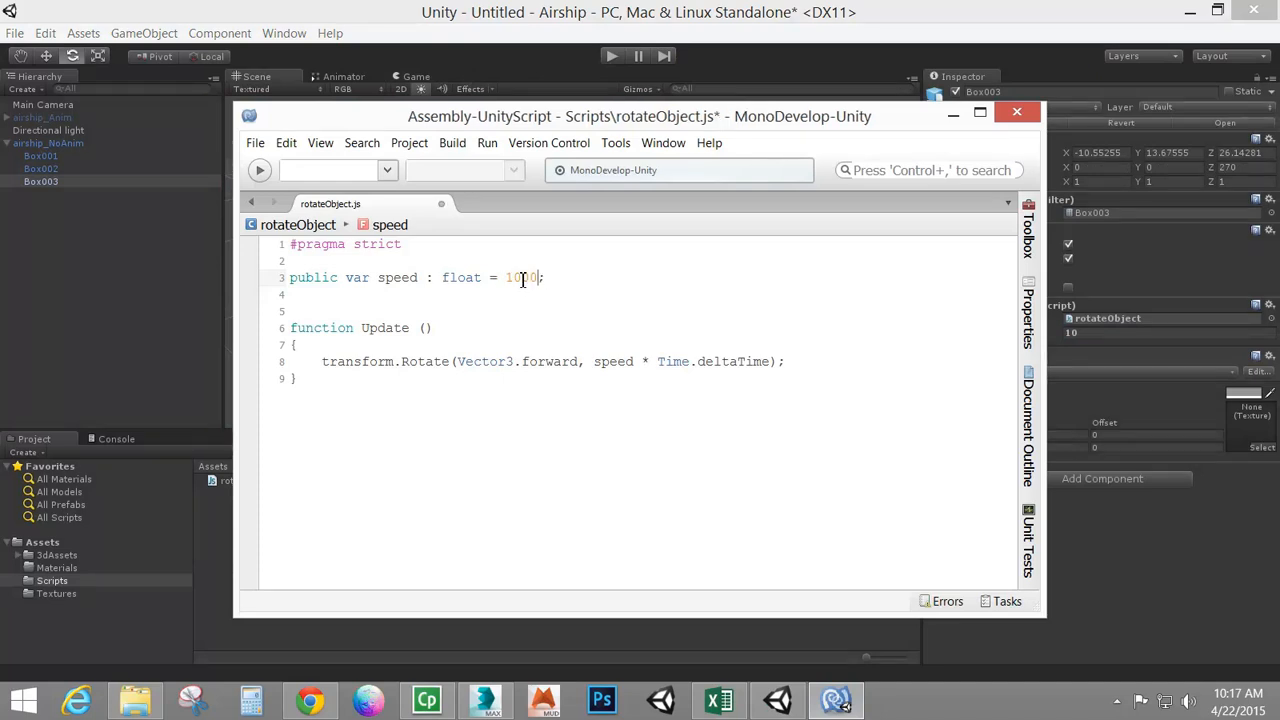
click(255, 143)
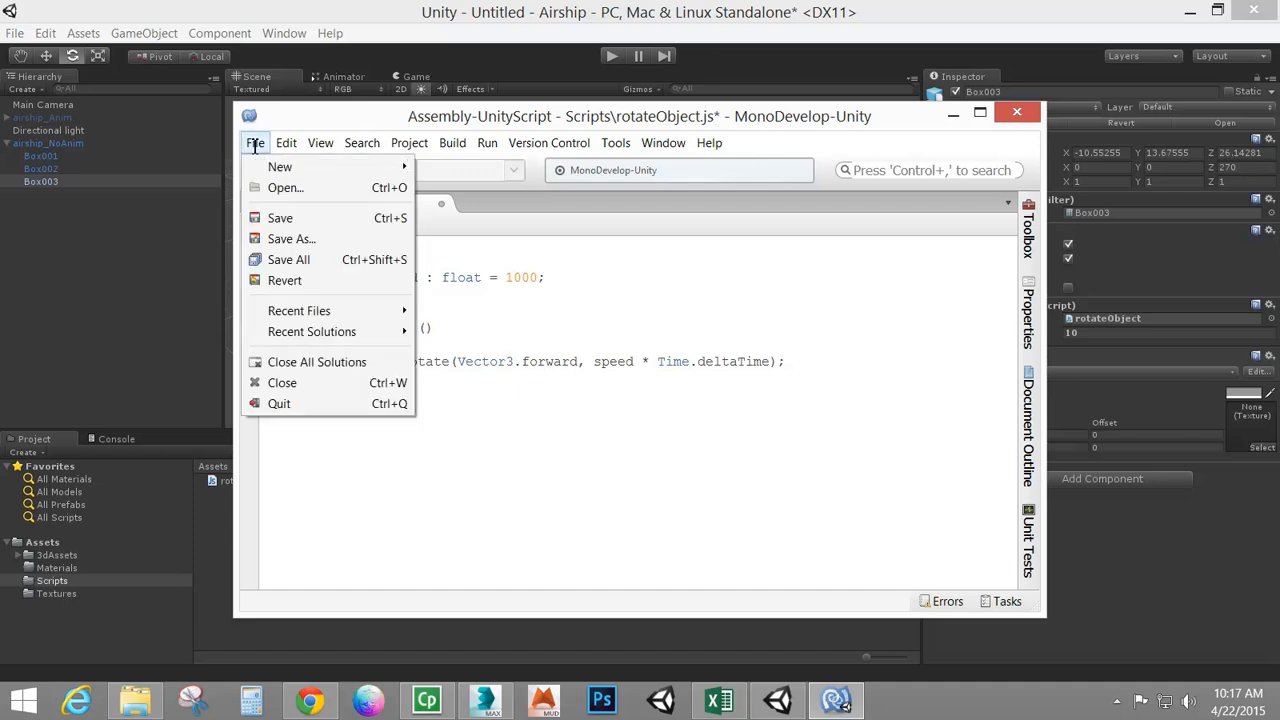
click(276, 213)
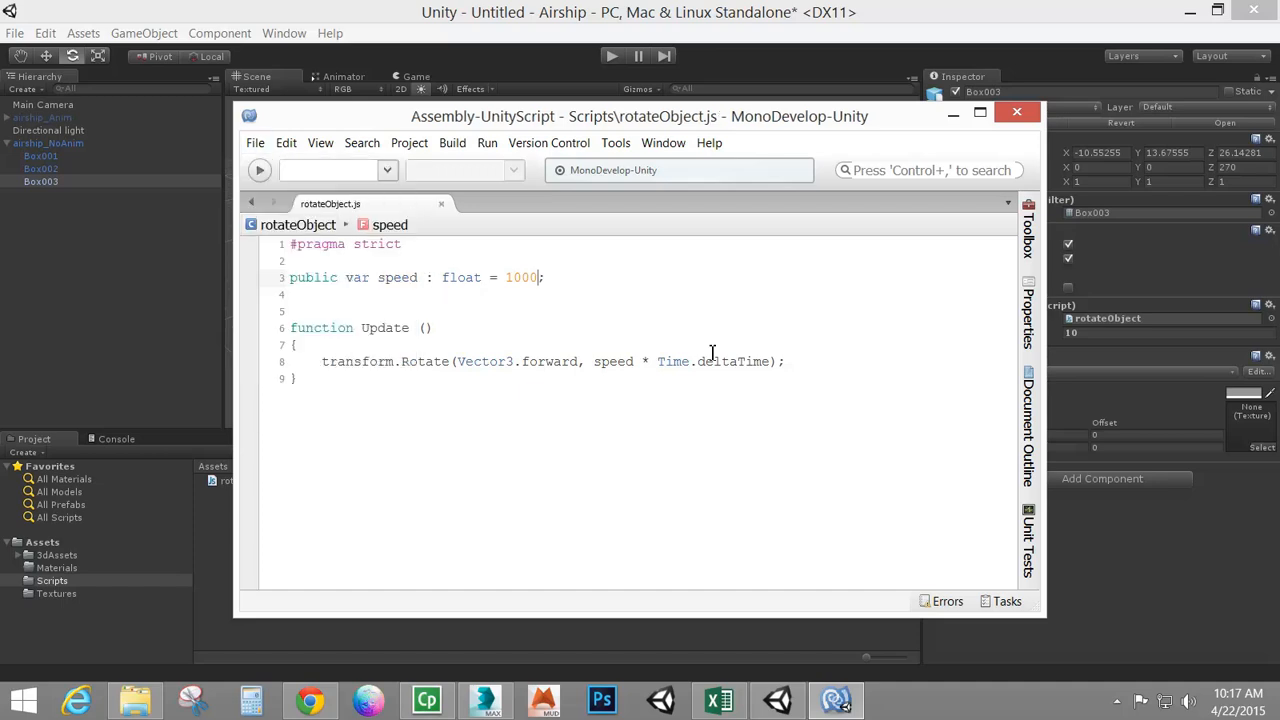
click(333, 20)
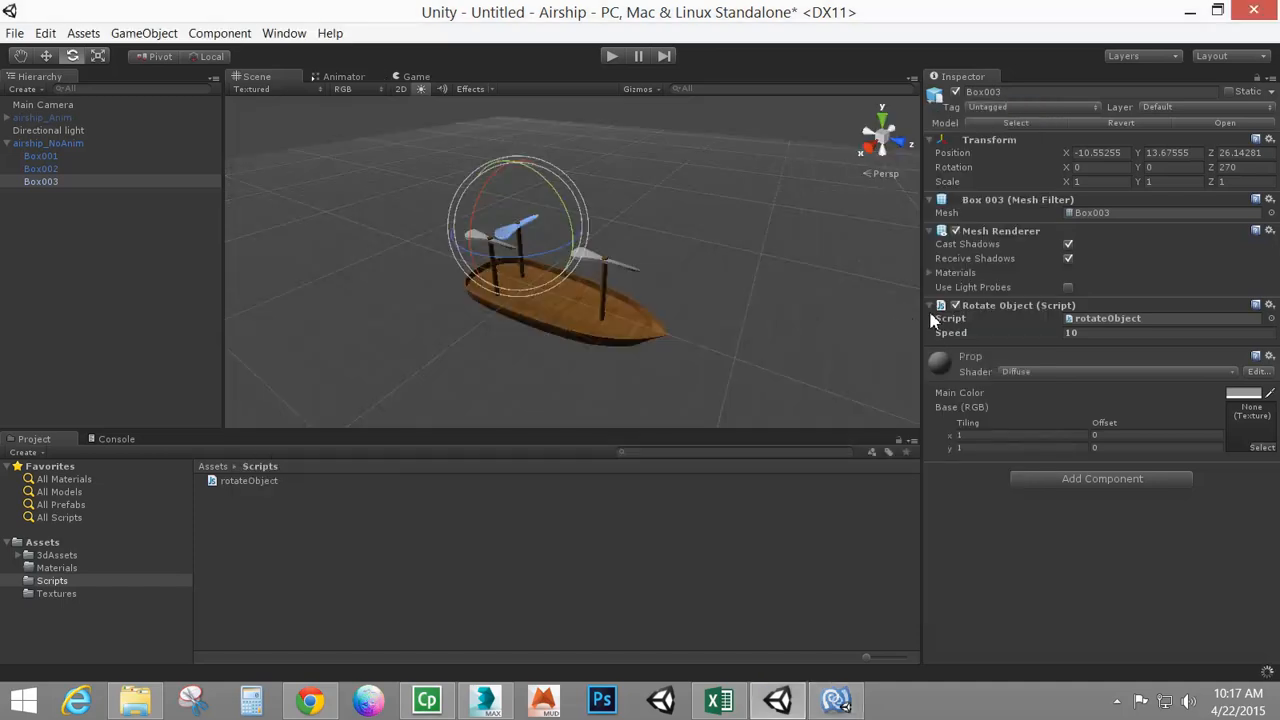
Reset the Rotate Object components on Box003, Box002 and Box001 to the new default, then test in Play mode
right_click(1013, 308)
right_click(1058, 318)
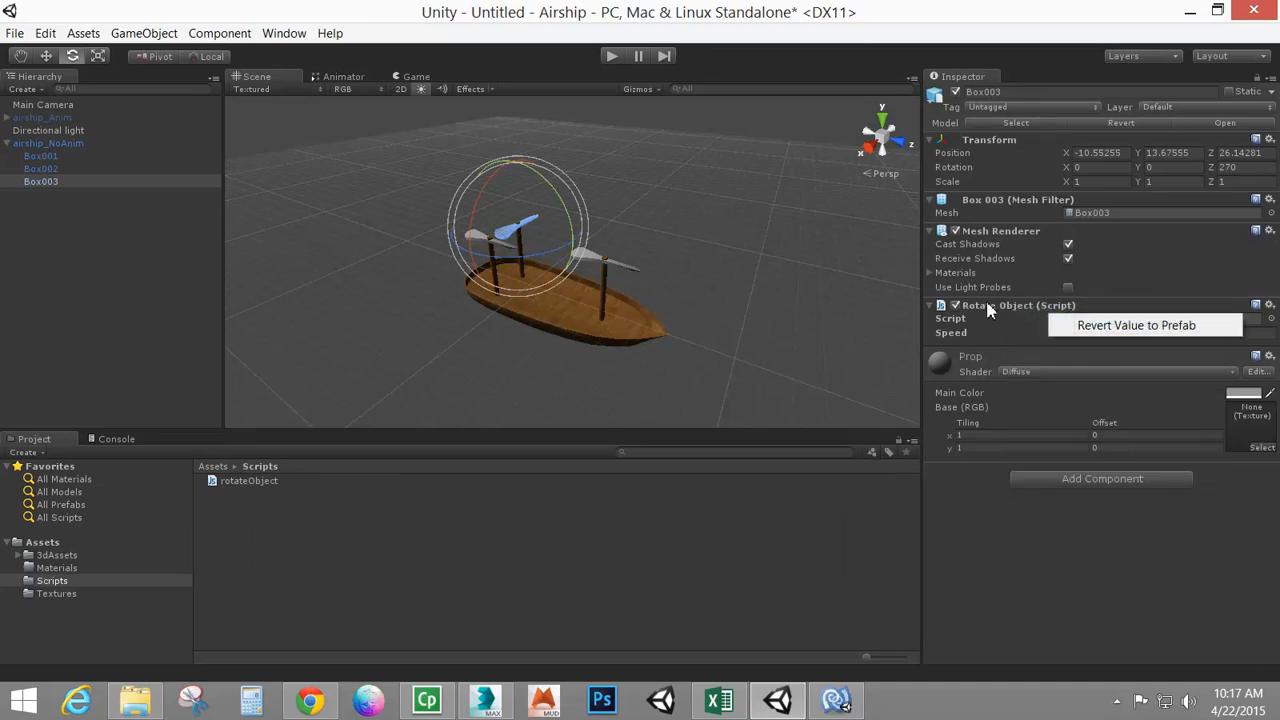
right_click(988, 311)
click(1030, 316)
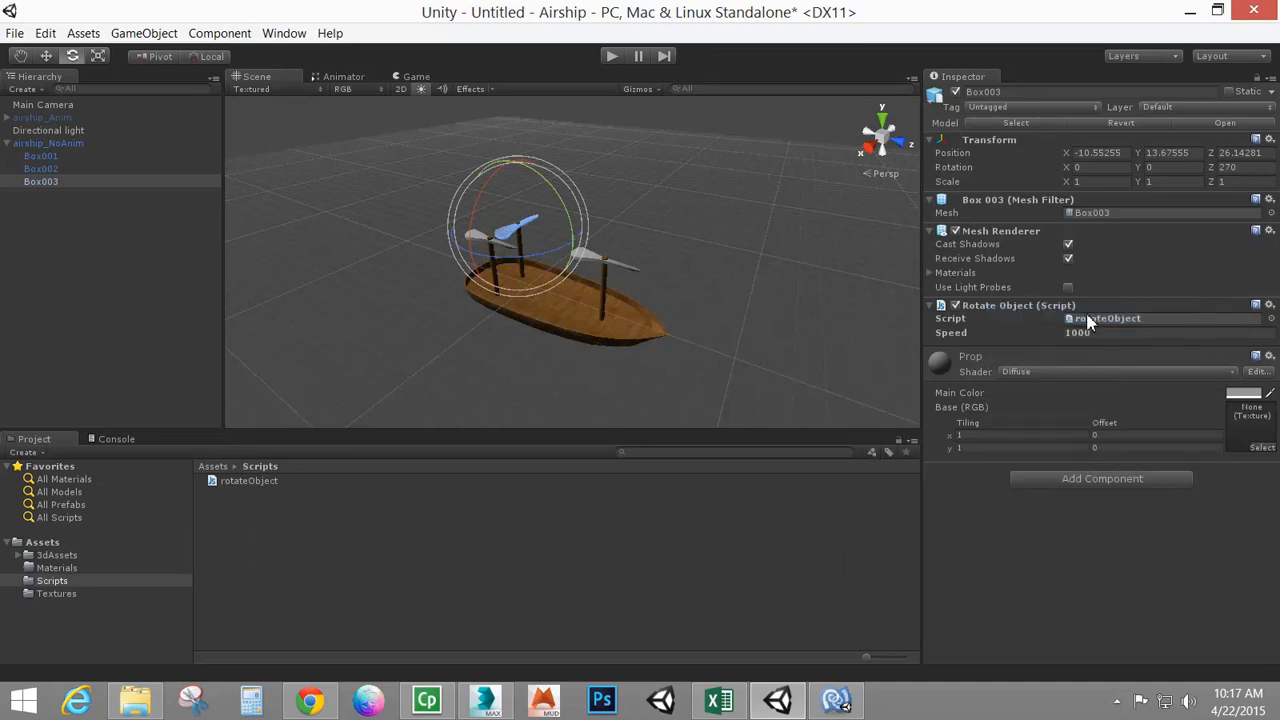
click(63, 169)
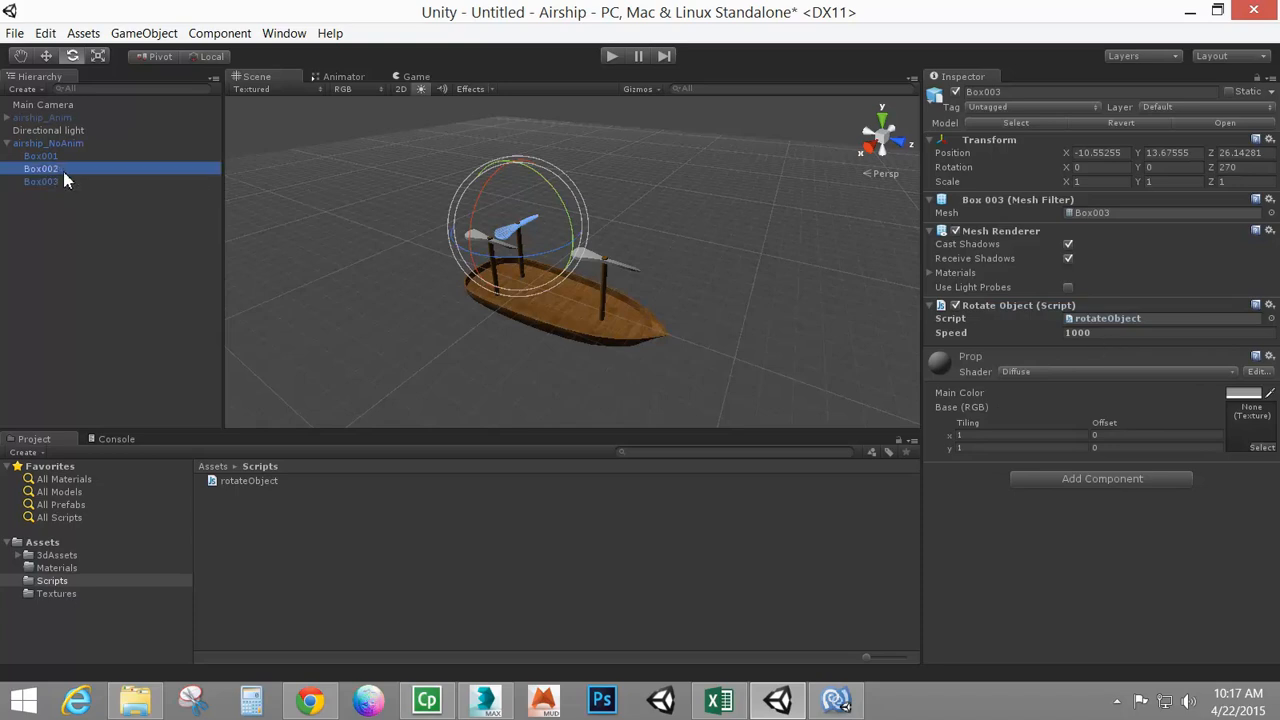
right_click(1022, 315)
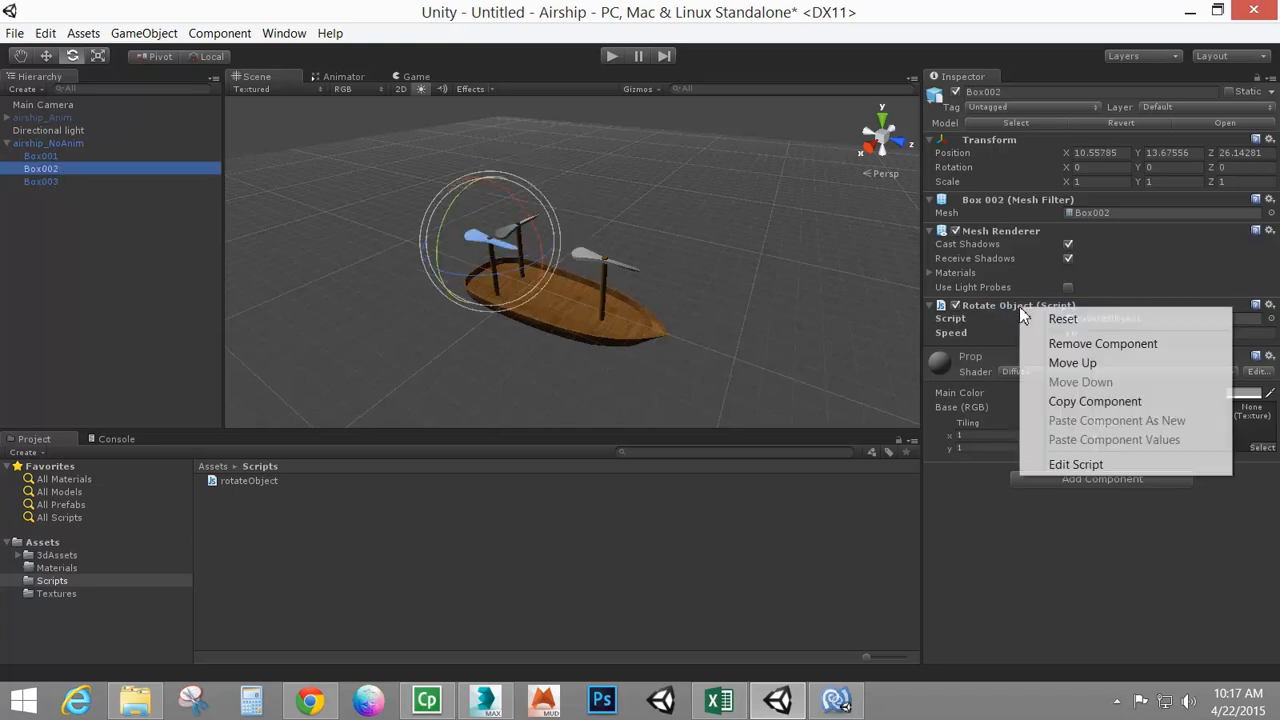
click(1090, 321)
click(50, 158)
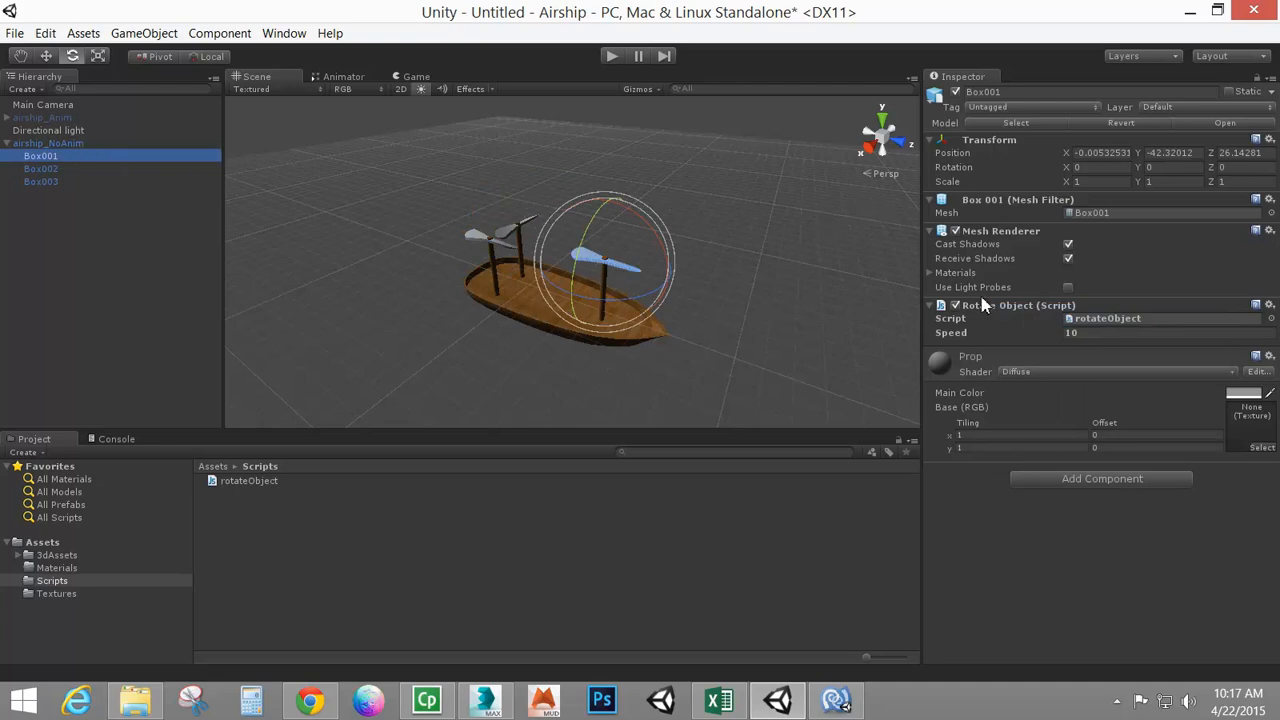
right_click(1008, 306)
click(1045, 317)
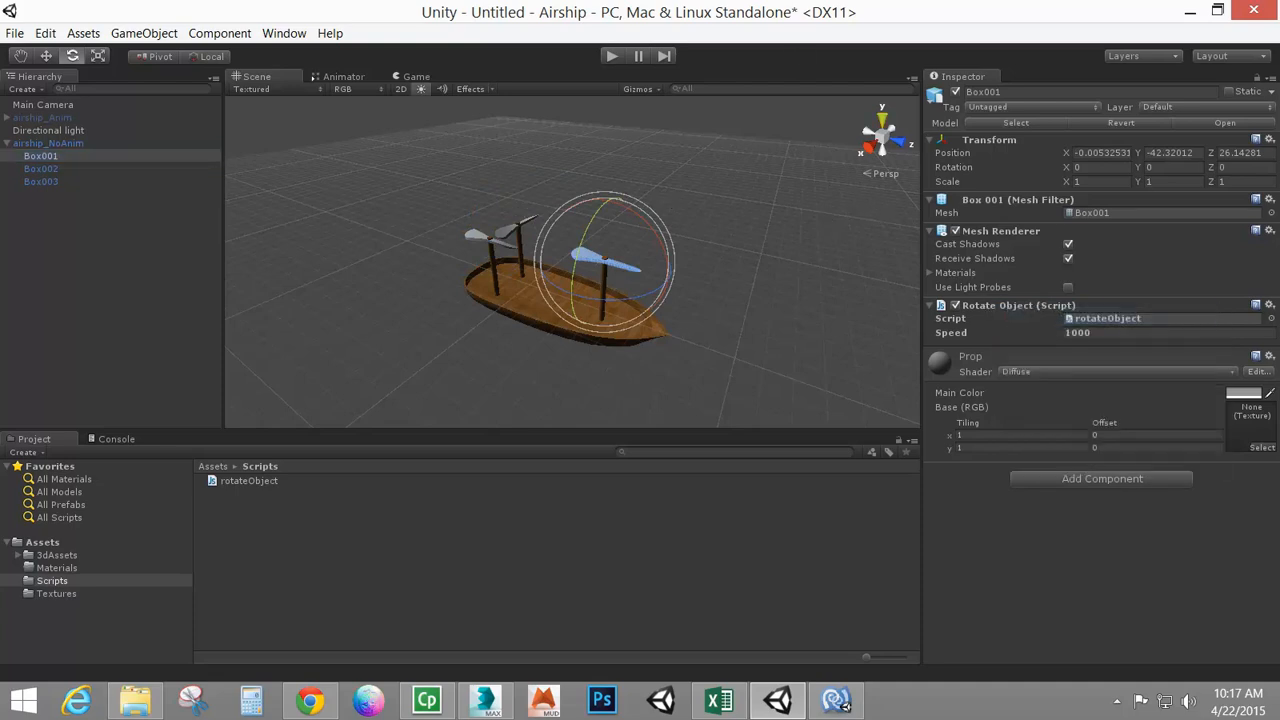
click(612, 57)
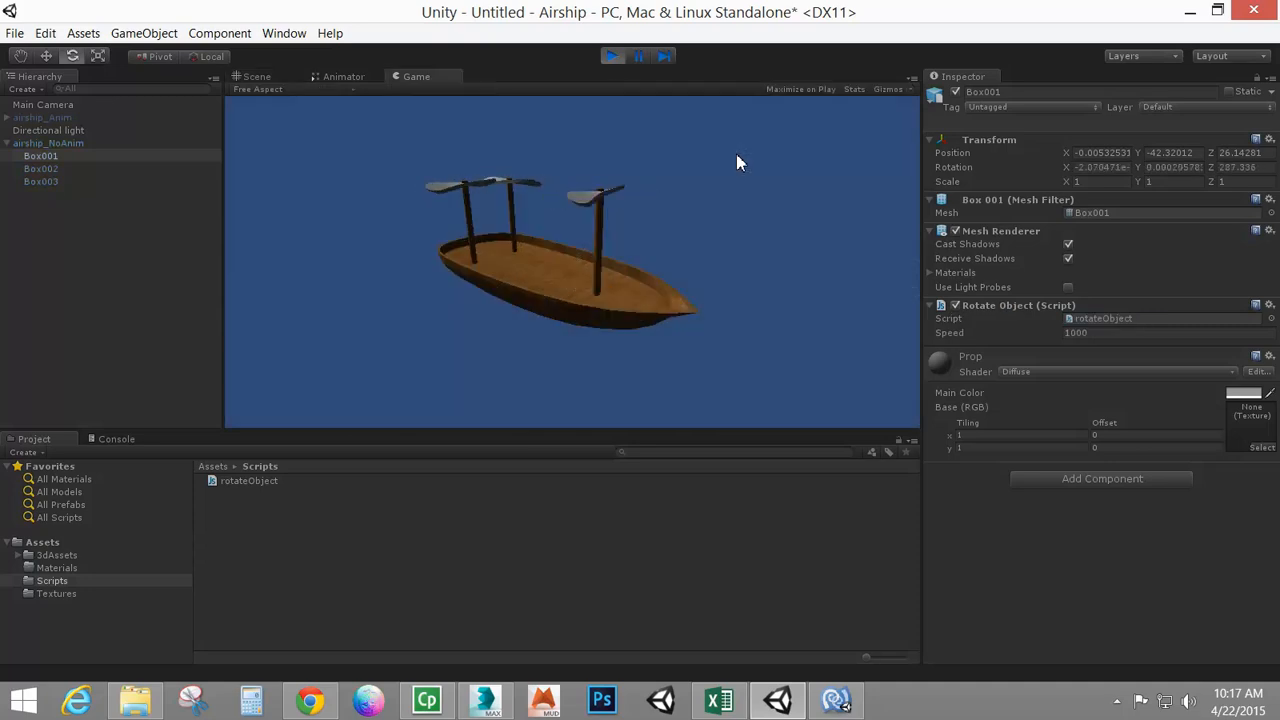
click(613, 57)
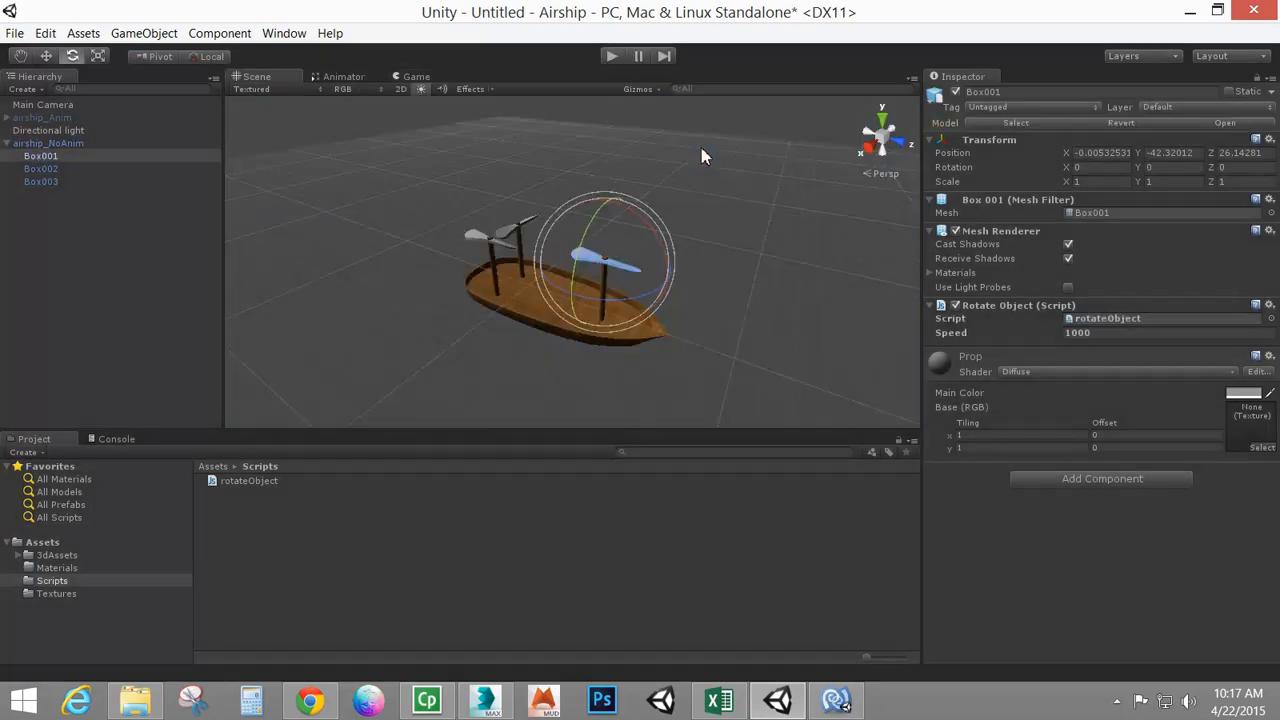
Set Box003's speed to -1000 so it spins the opposite way, and test the scene in Play mode
click(45, 170)
click(46, 182)
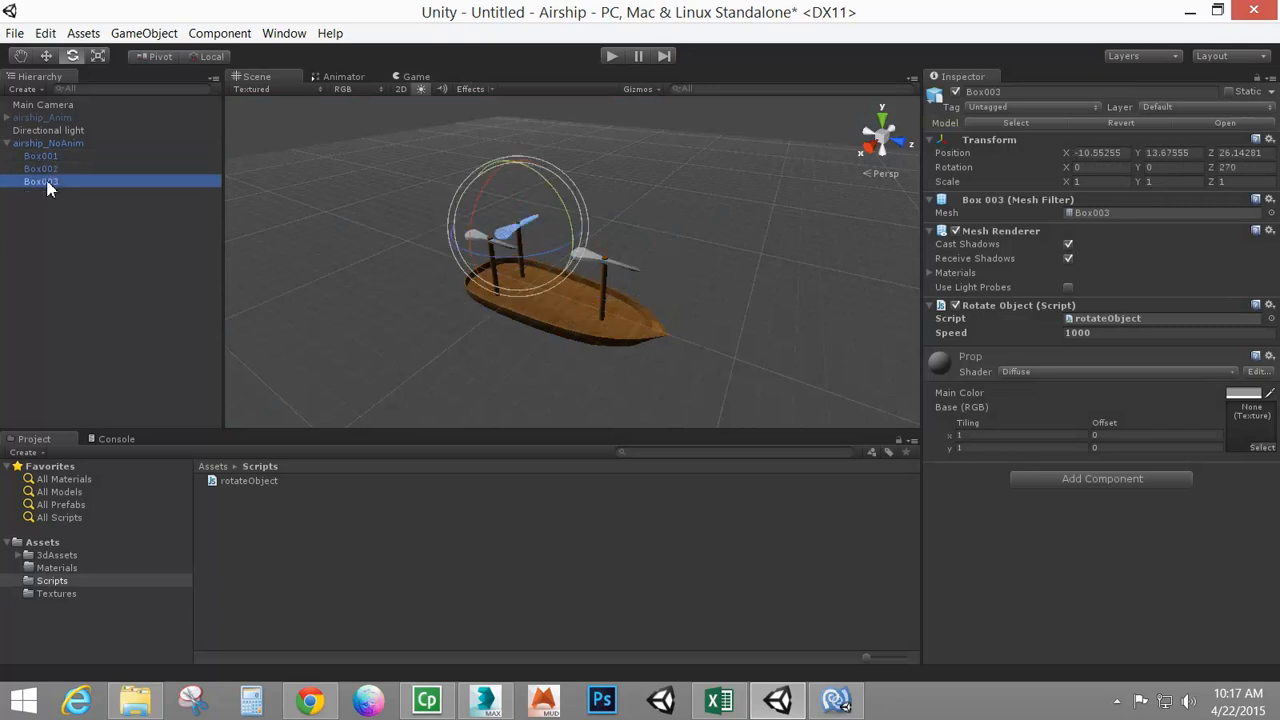
click(1068, 335)
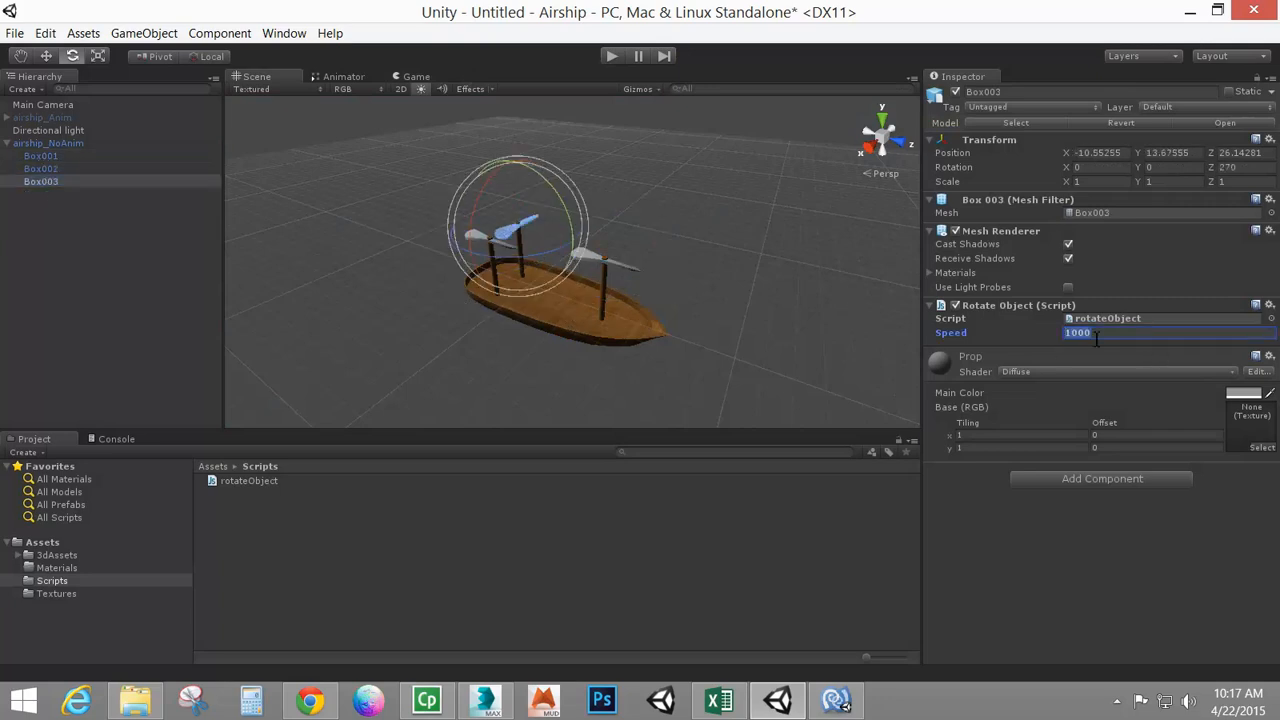
click(1096, 338)
text(-)
click(611, 56)
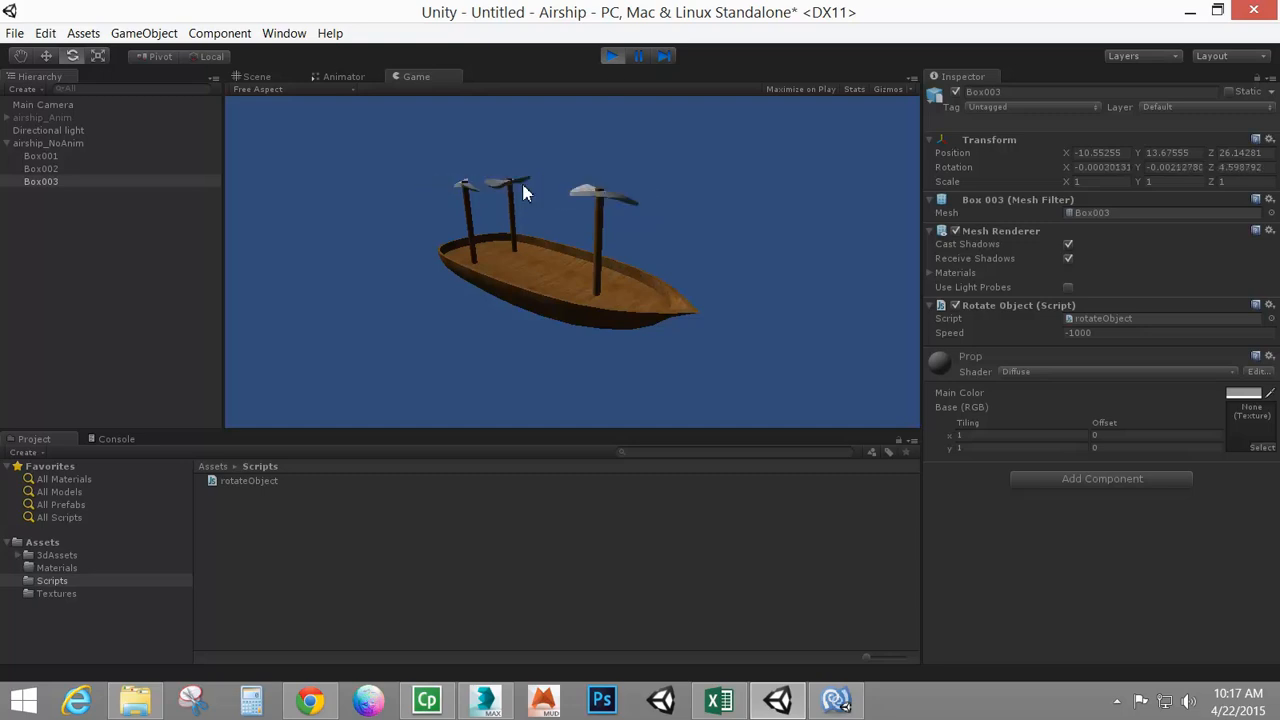
click(612, 56)
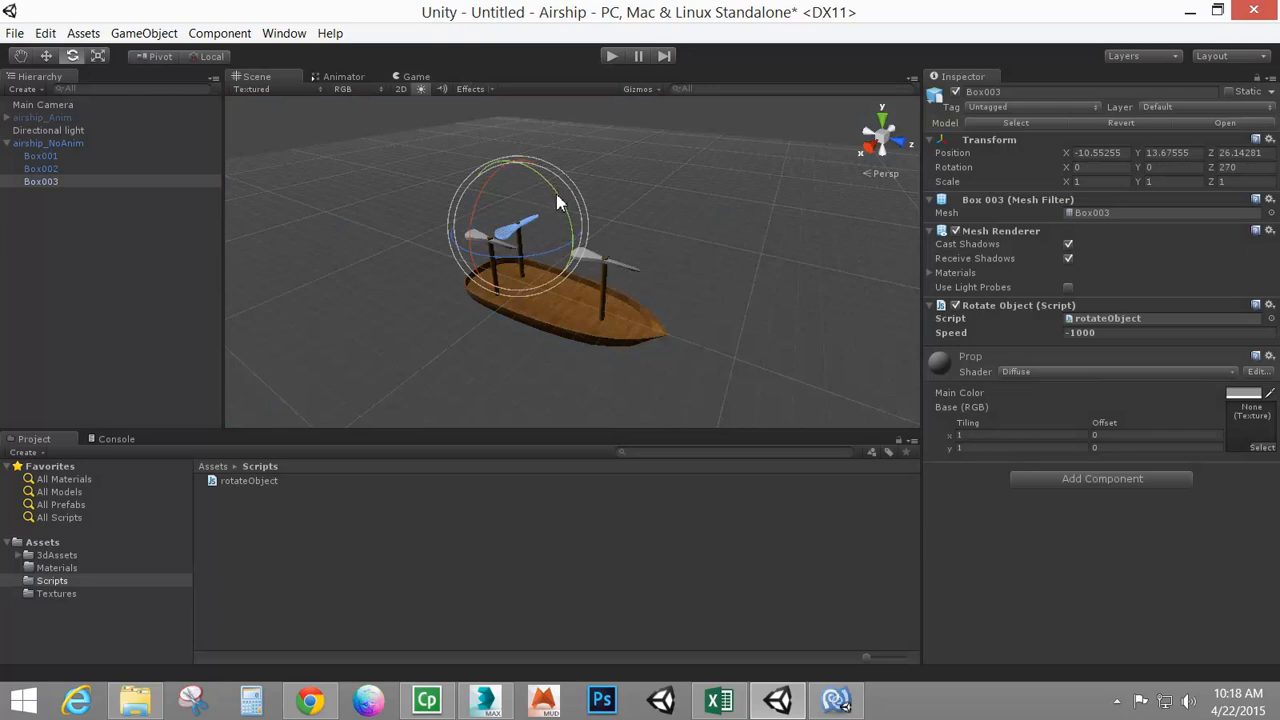
Frame Box003 and set its Z scale to -1 to flip the propeller
key(f)
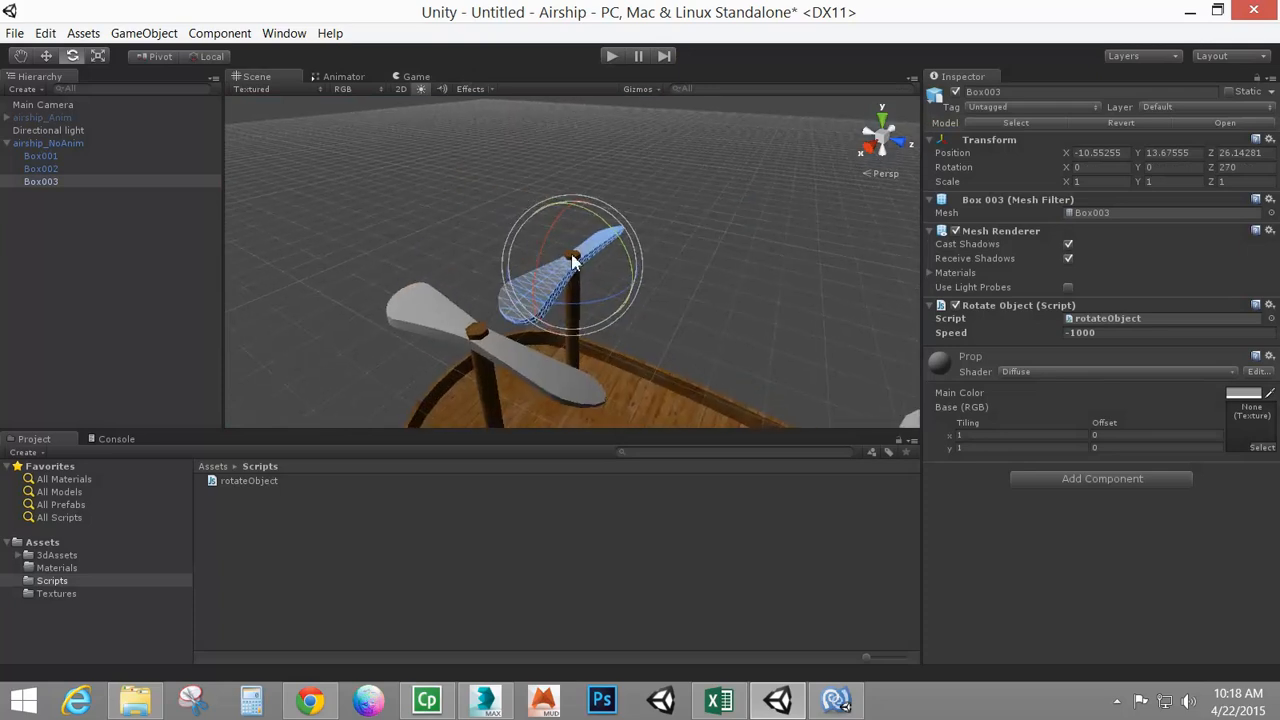
drag(611, 229, 221, 621)
key(ctrl+z)
drag(1210, 182, 1237, 190)
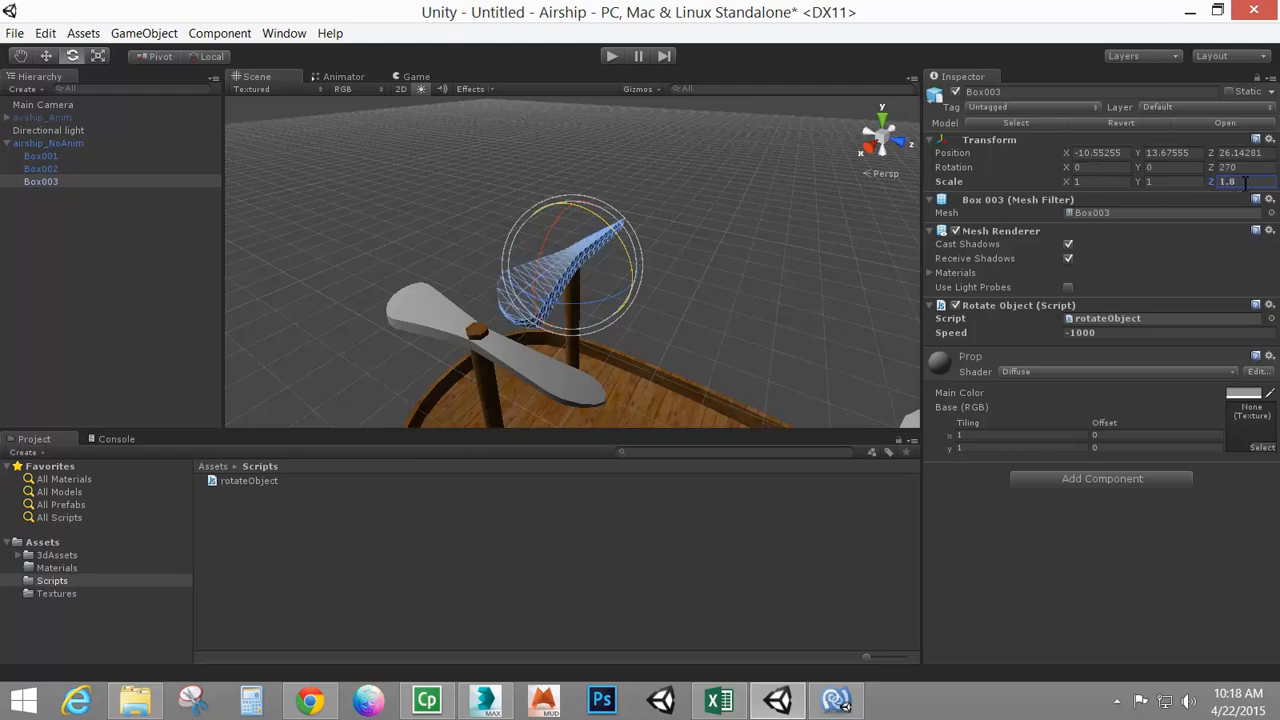
click(1244, 181)
text(-1)
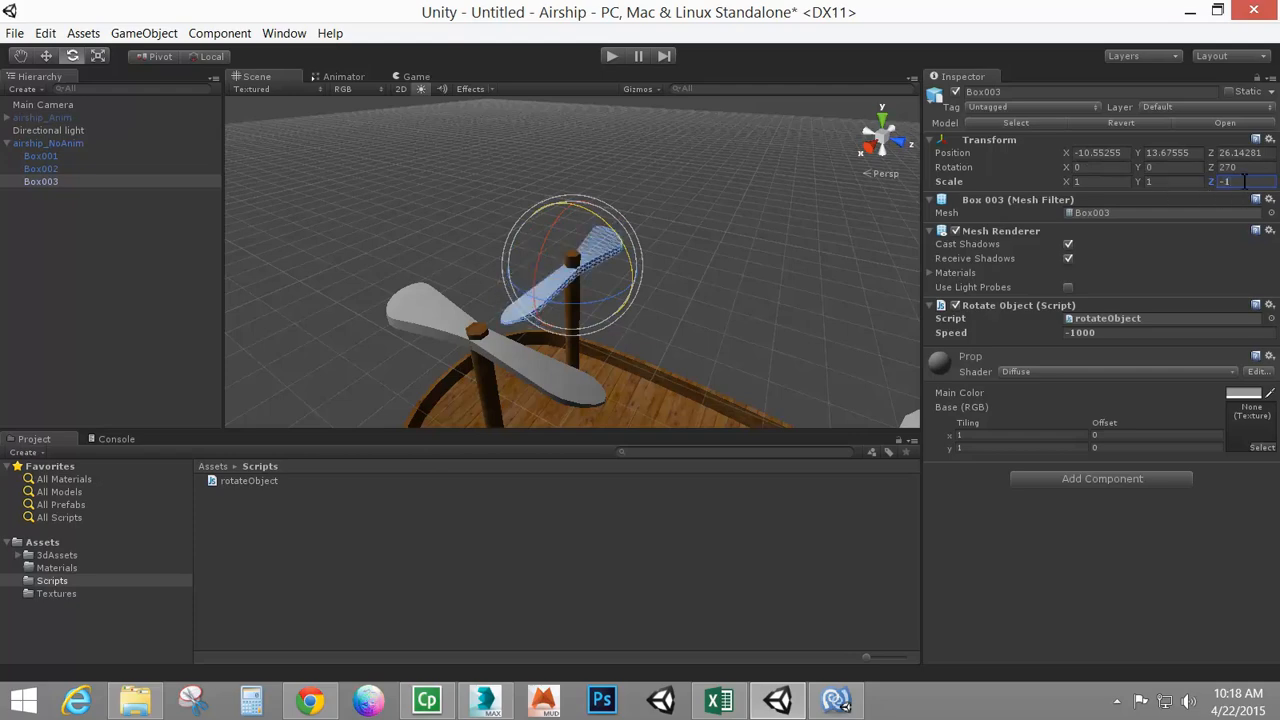
Test the flipped propeller in Play mode, checking it in both the Scene and Game views
click(611, 56)
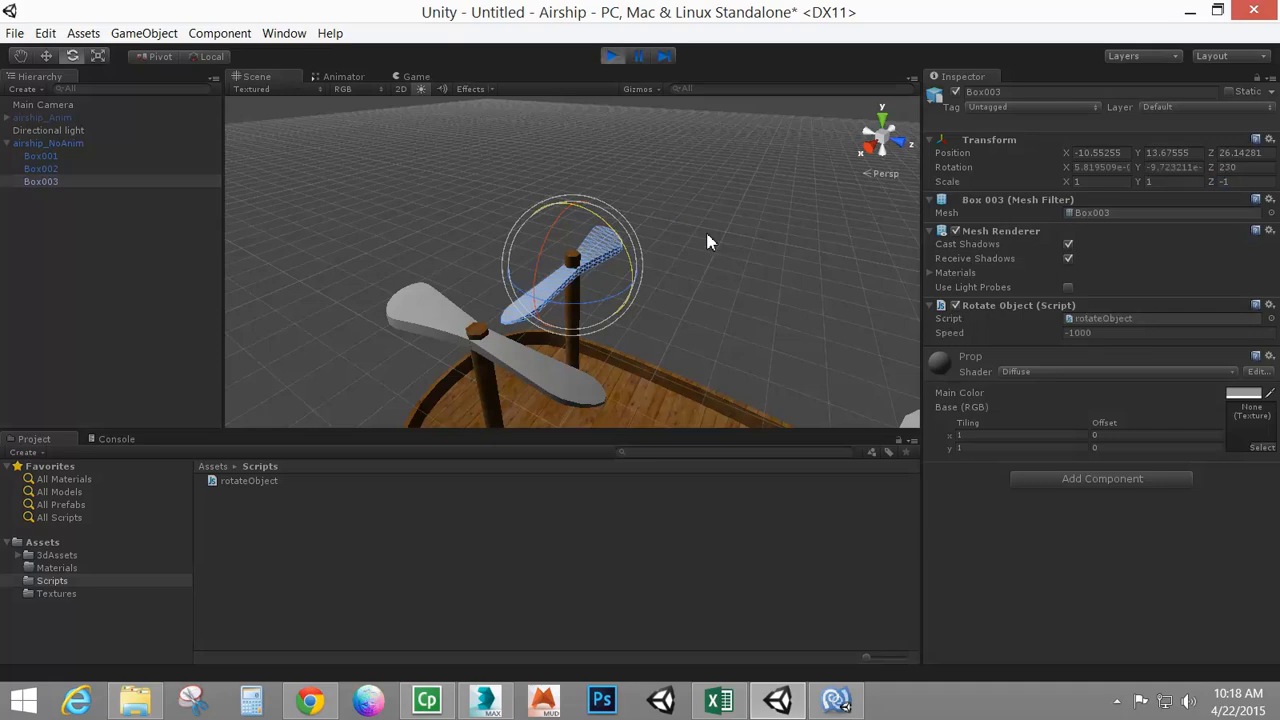
click(256, 76)
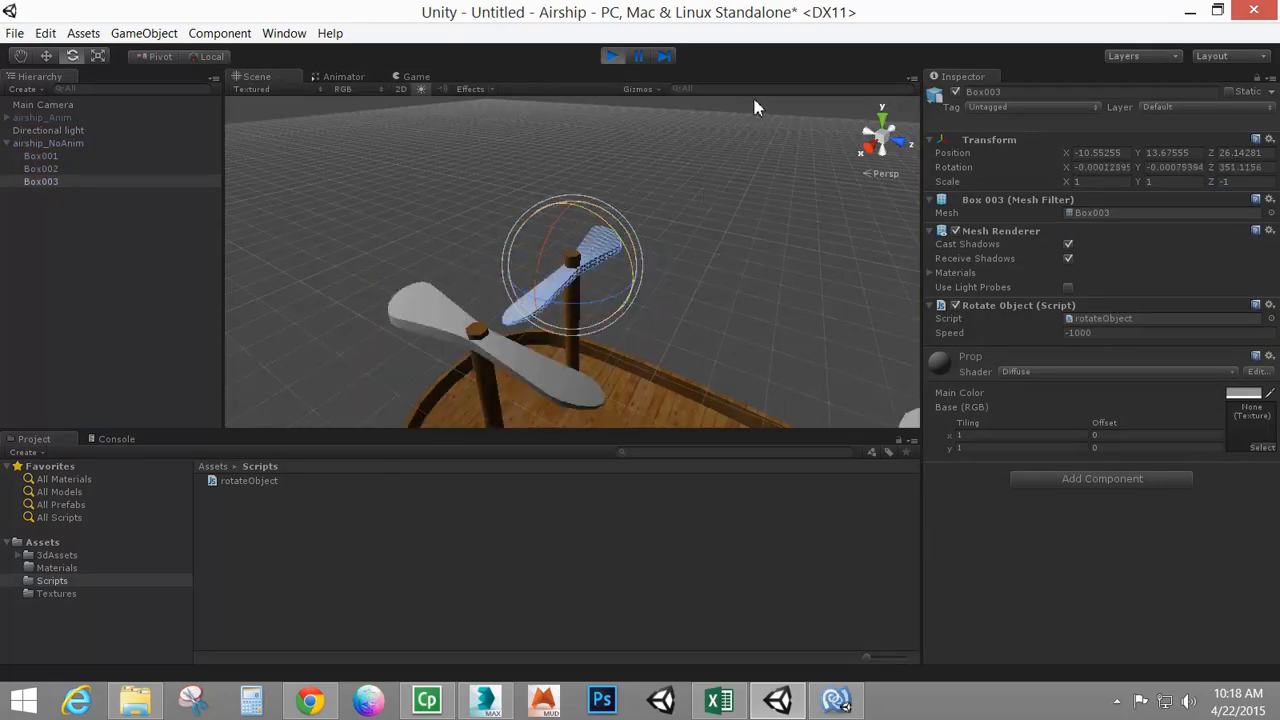
click(614, 57)
alt+drag(784, 374, 689, 320)
alt+right_drag(689, 320, 583, 291)
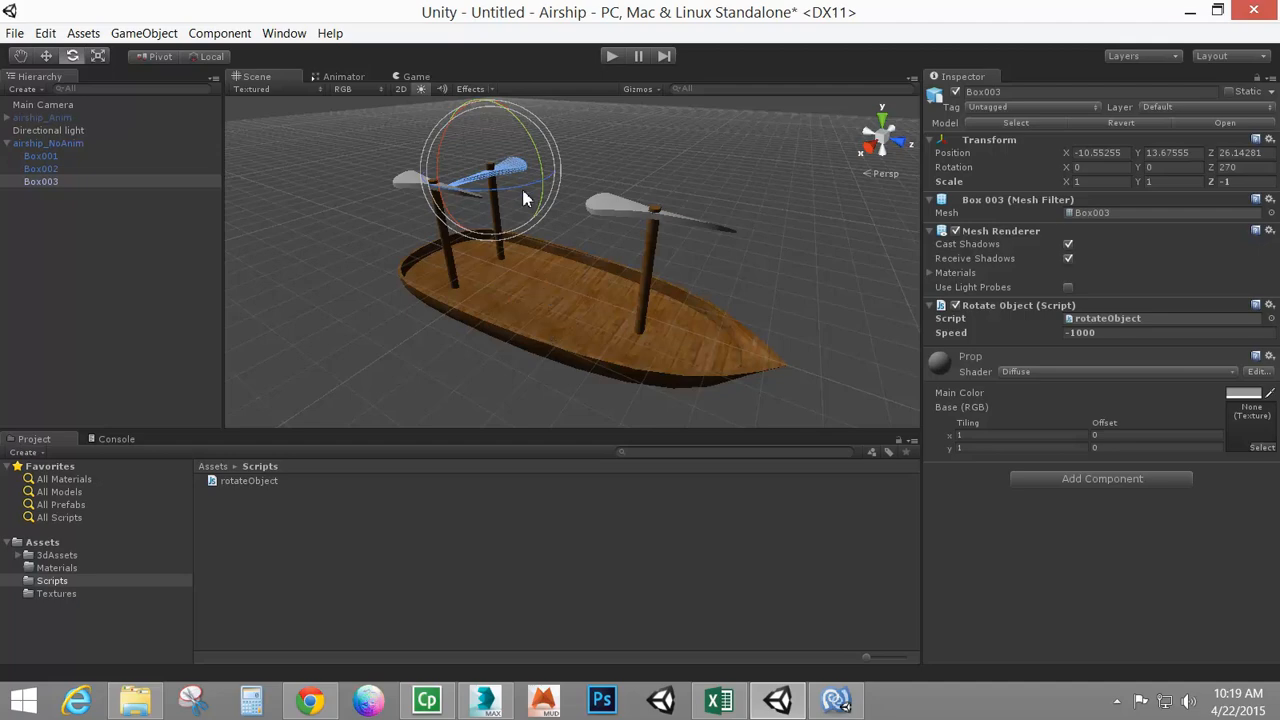
click(609, 56)
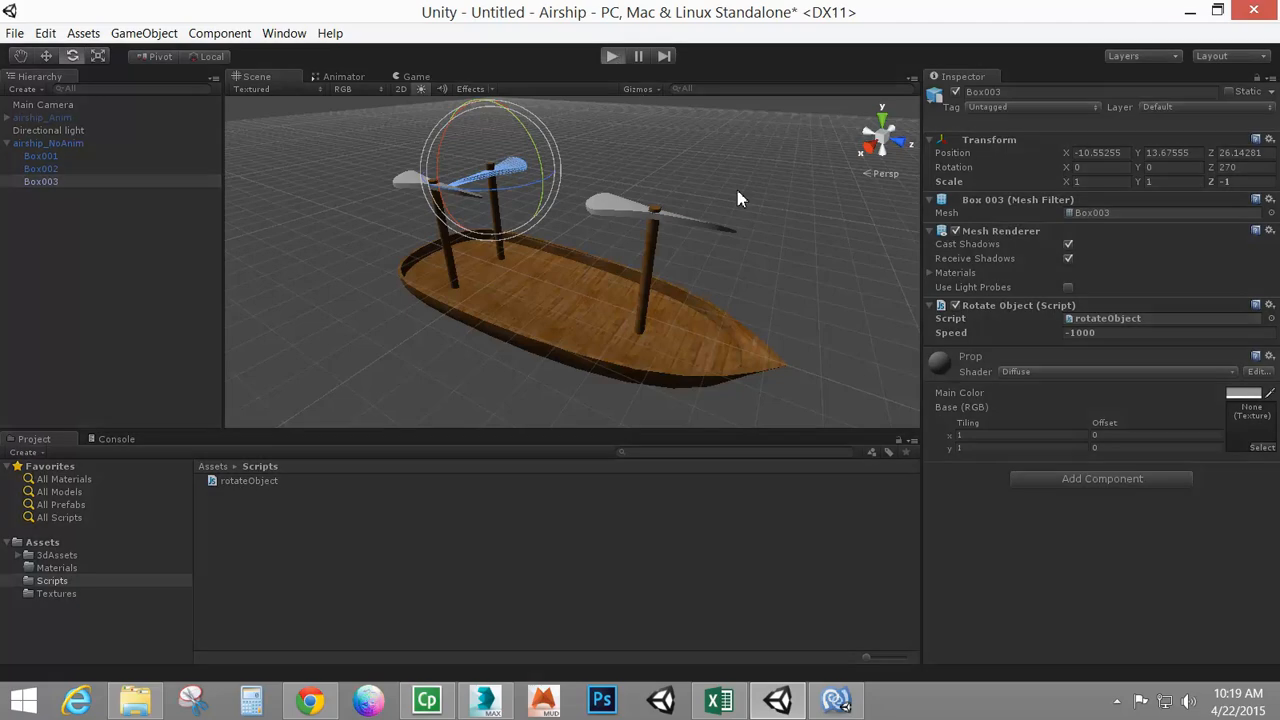
click(612, 57)
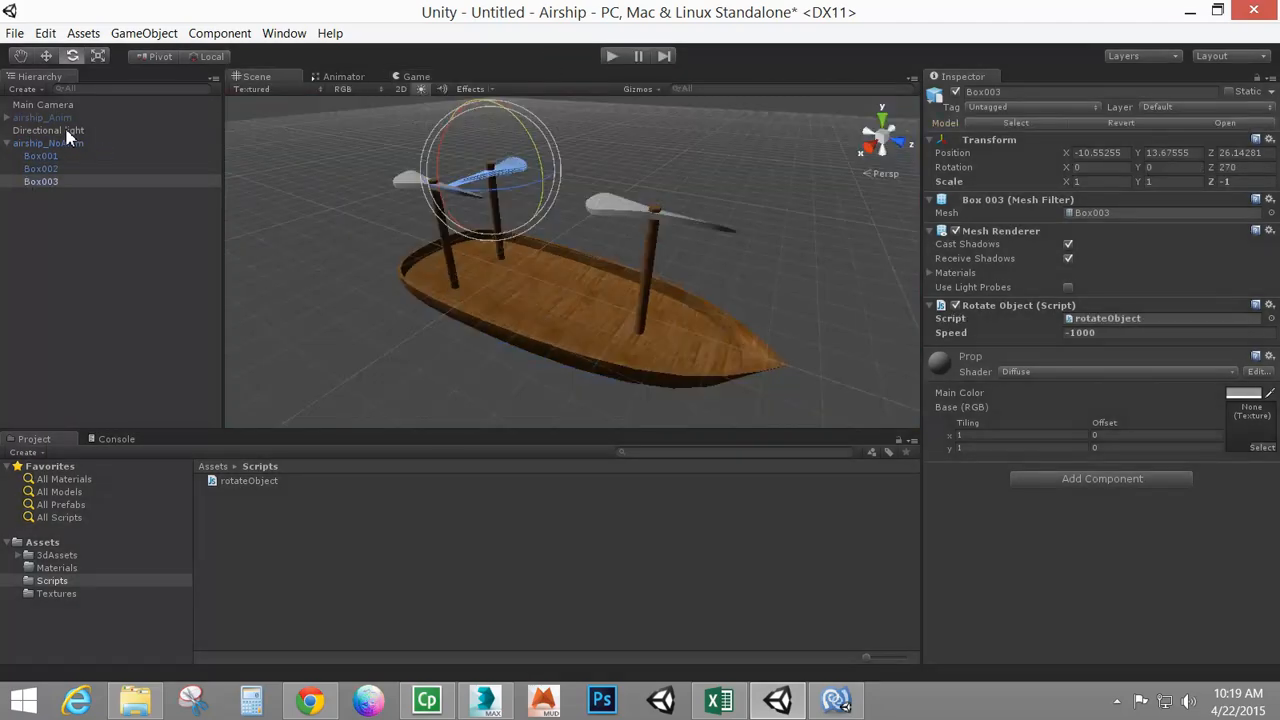
Activate the airship_Anim object in the scene
click(35, 117)
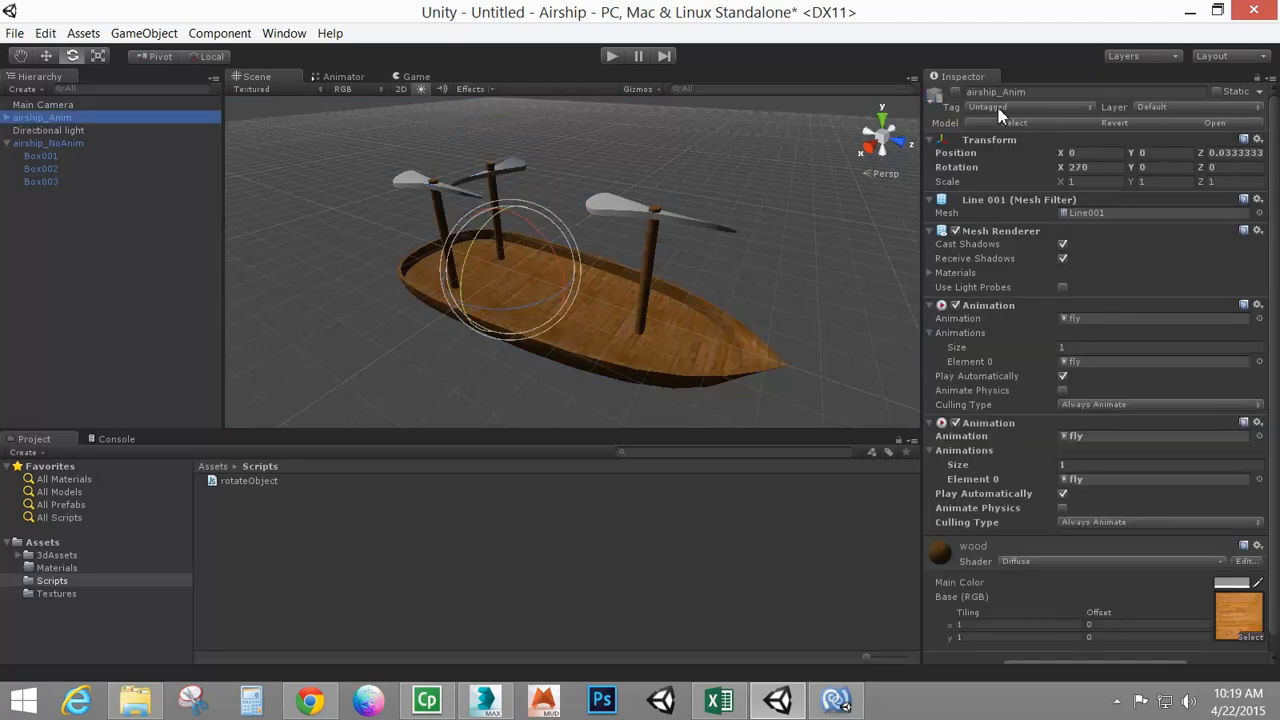
click(955, 92)
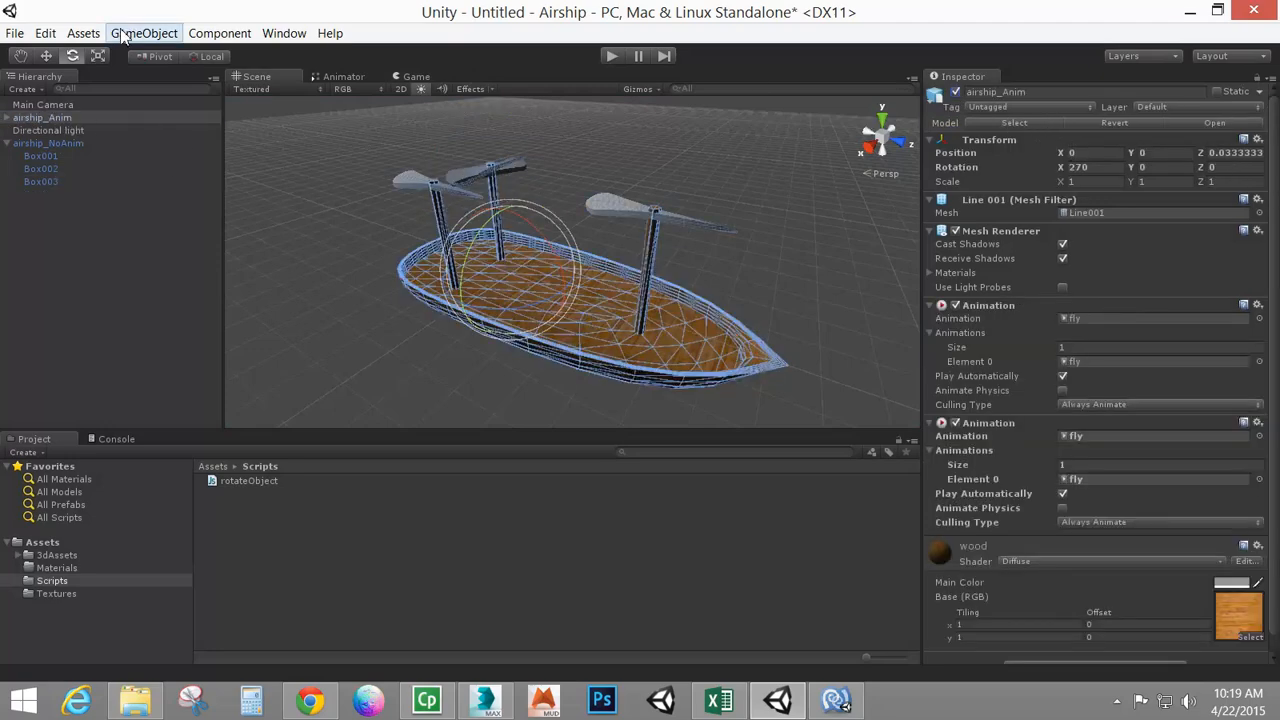
Move airship_Anim and airship_NoAnim apart with the Move tool so both airships sit side by side
click(47, 58)
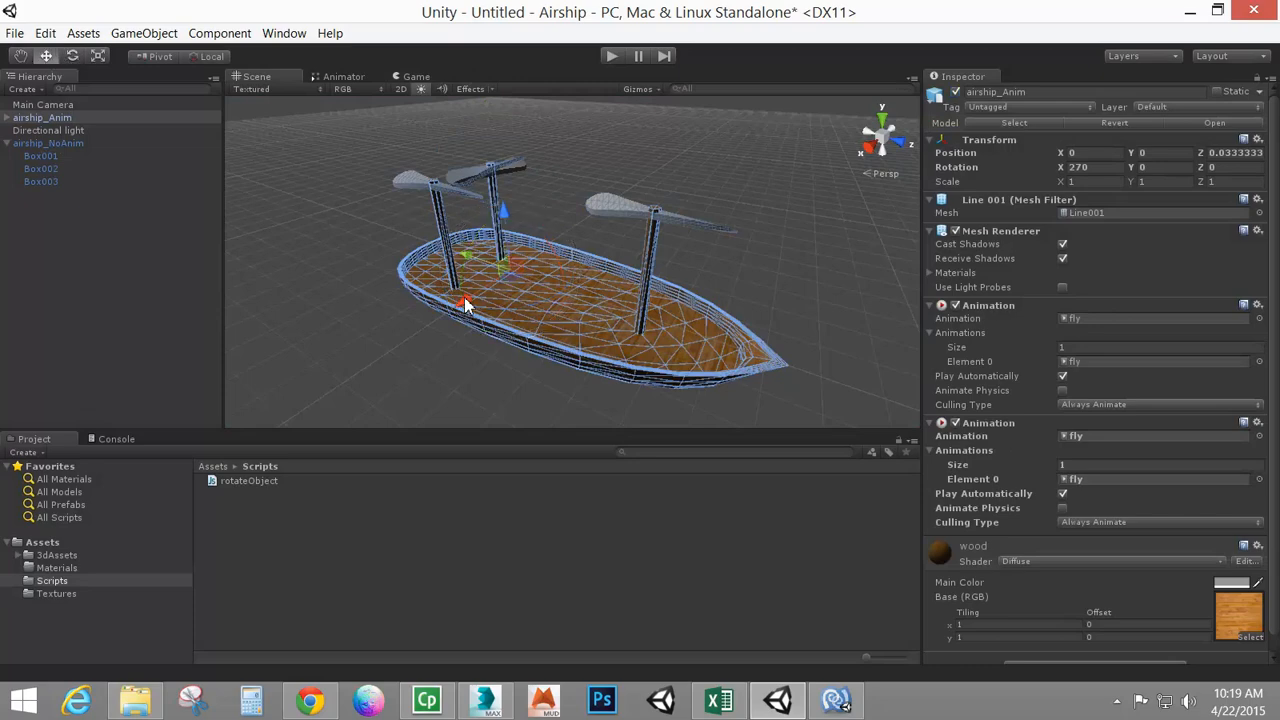
drag(464, 300, 391, 341)
click(506, 308)
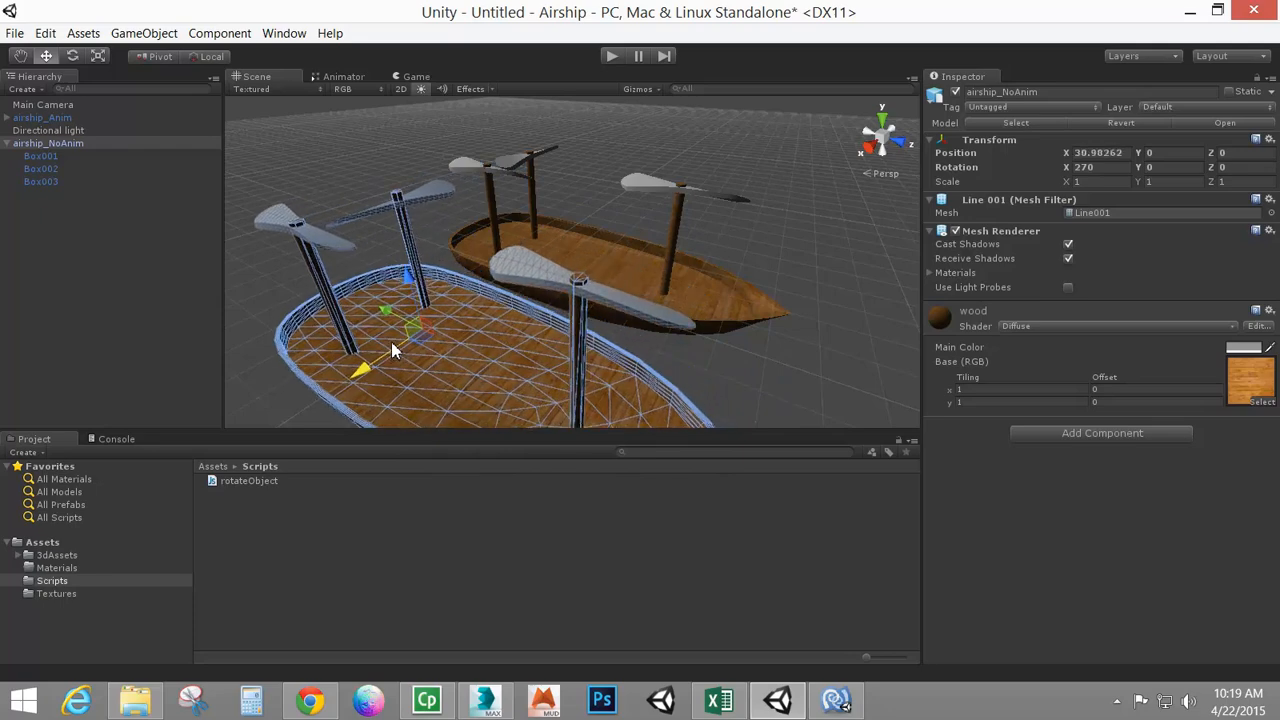
shift+click(575, 243)
alt+drag(665, 290, 486, 377)
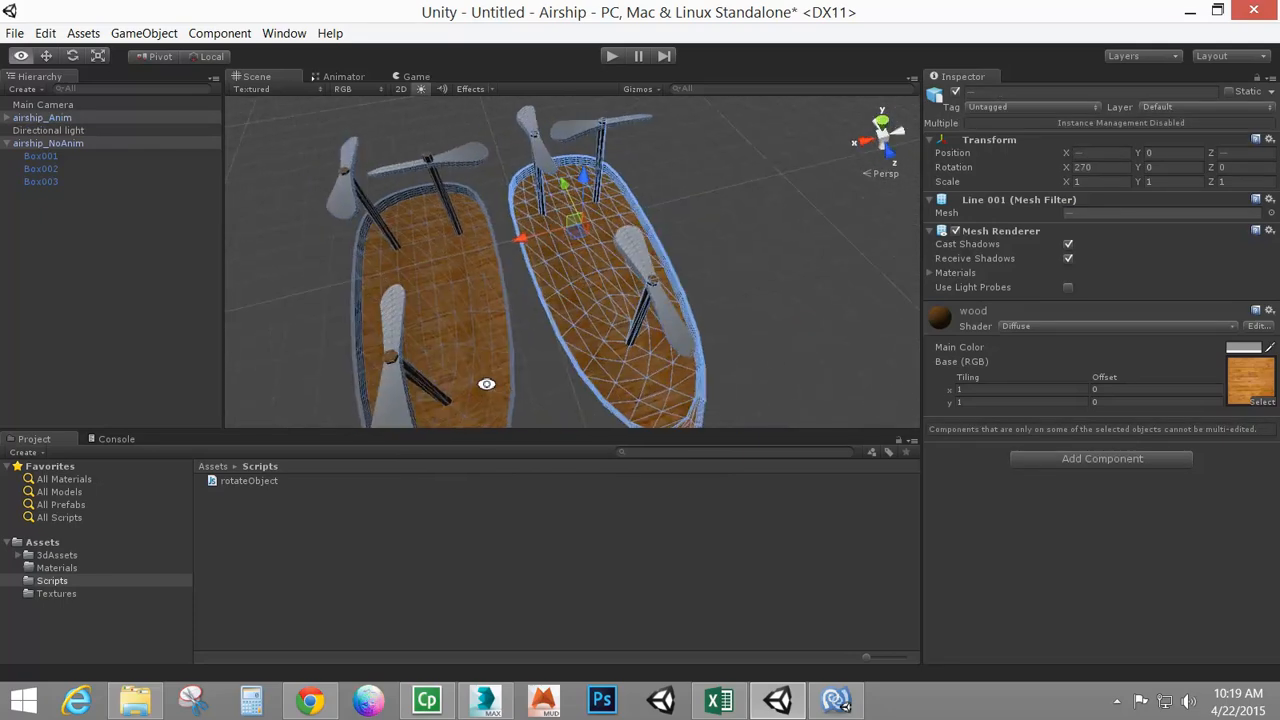
drag(523, 235, 543, 237)
Play the scene in the Game view and toggle airship_Anim off and back on to compare
click(416, 77)
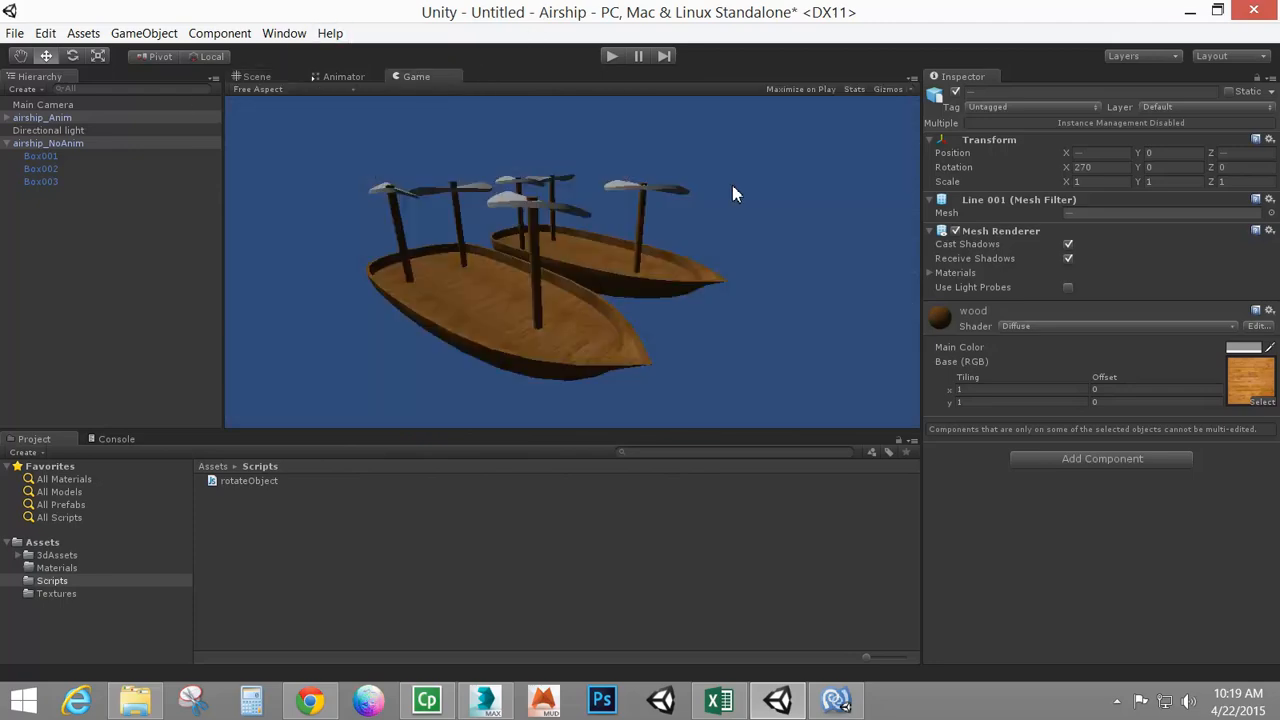
click(611, 56)
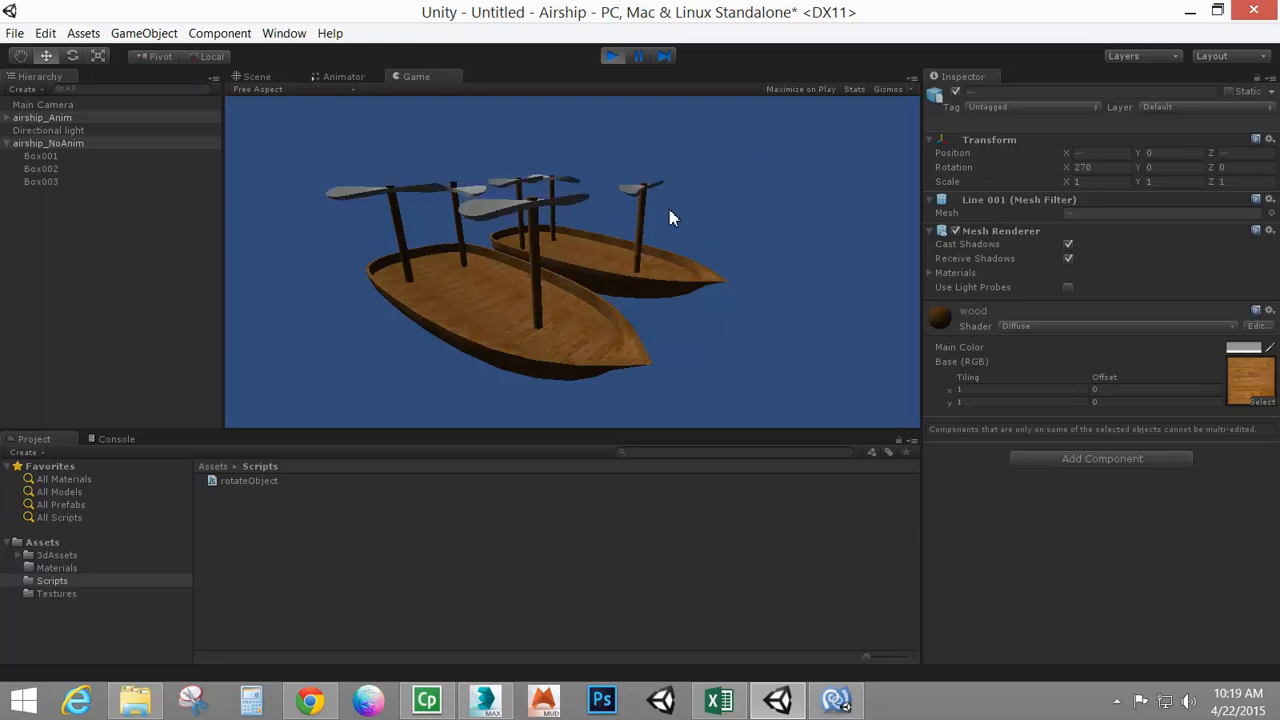
click(55, 120)
click(55, 118)
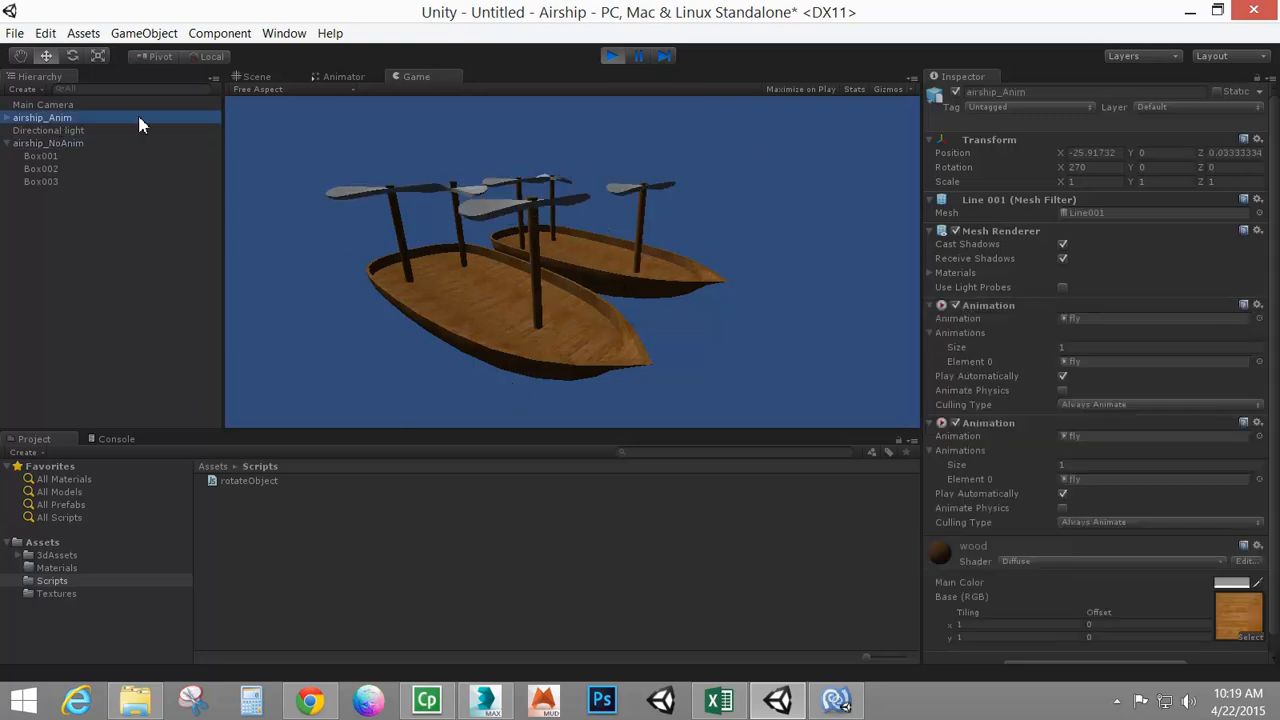
click(955, 93)
click(955, 93)
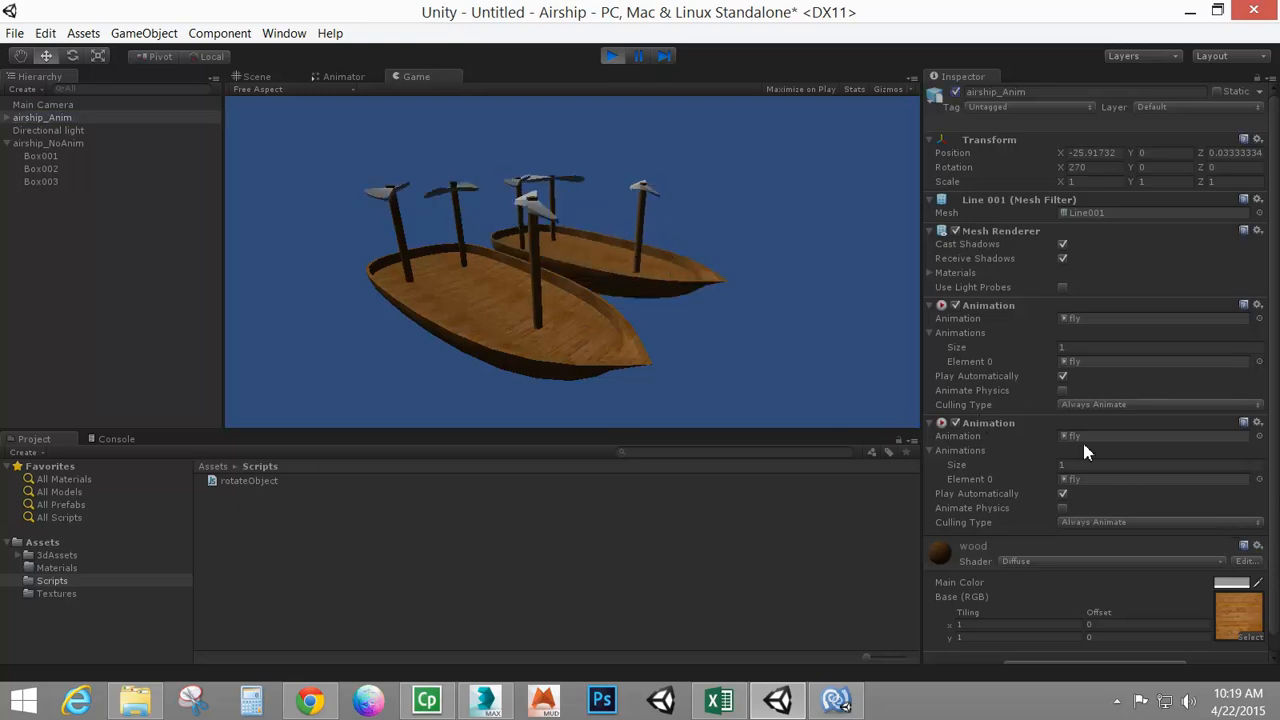
Toggle airship_NoAnim off and back on during play, then stop Play mode
click(40, 143)
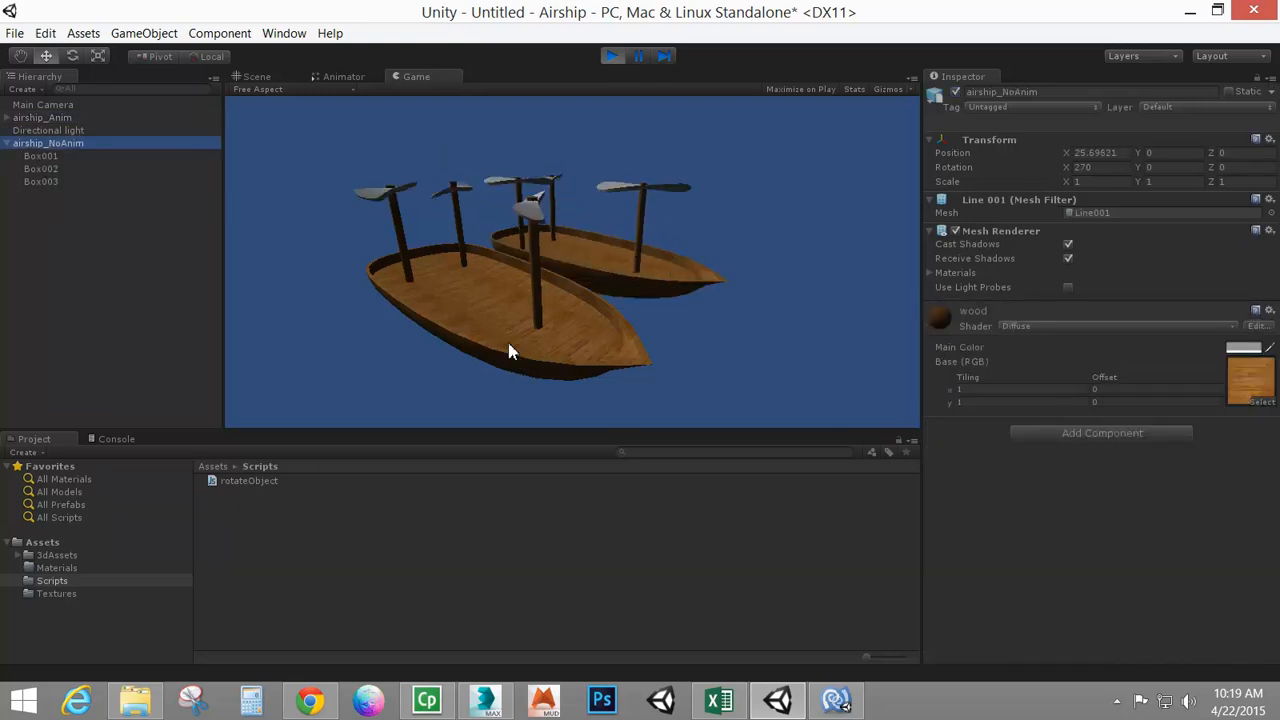
click(618, 224)
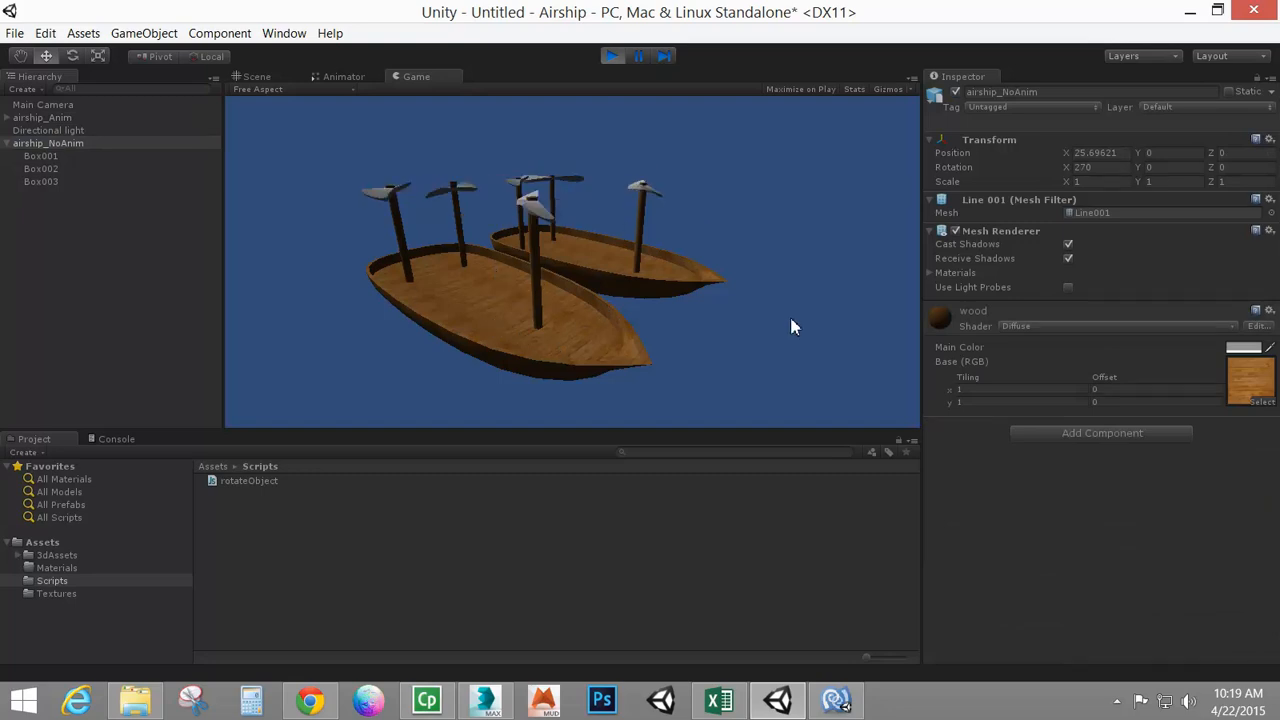
click(955, 92)
click(955, 92)
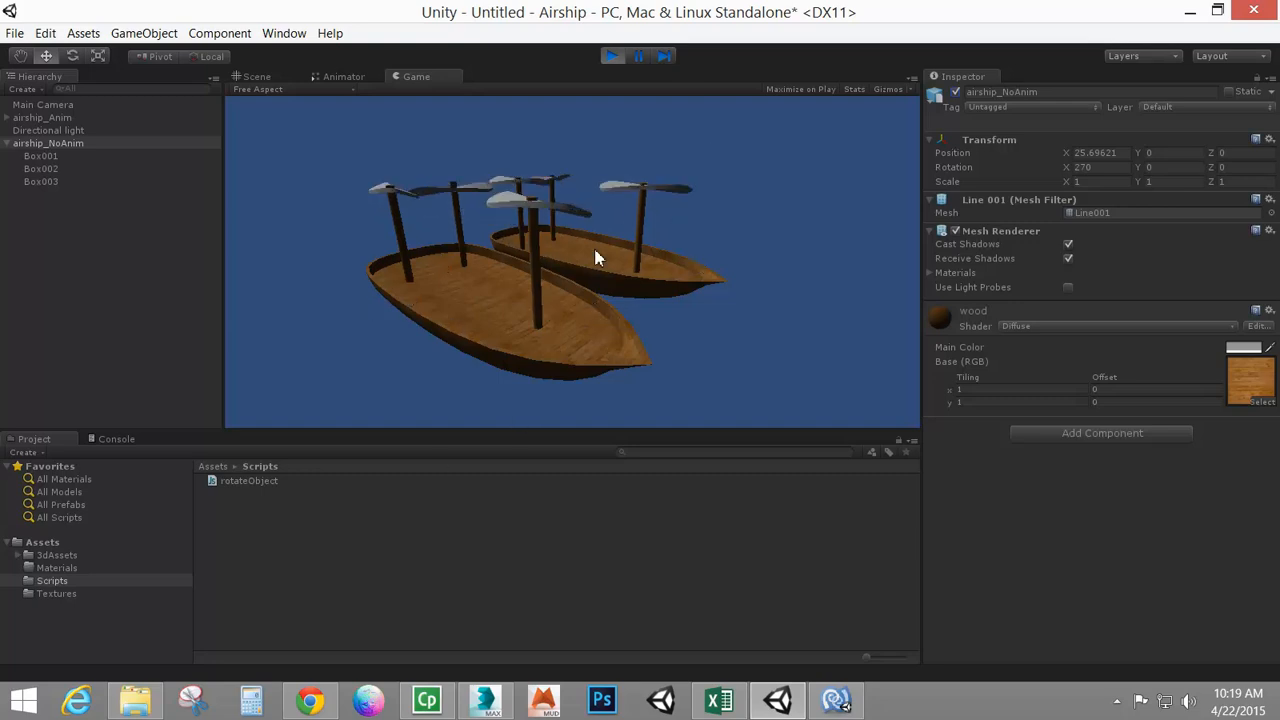
click(611, 55)
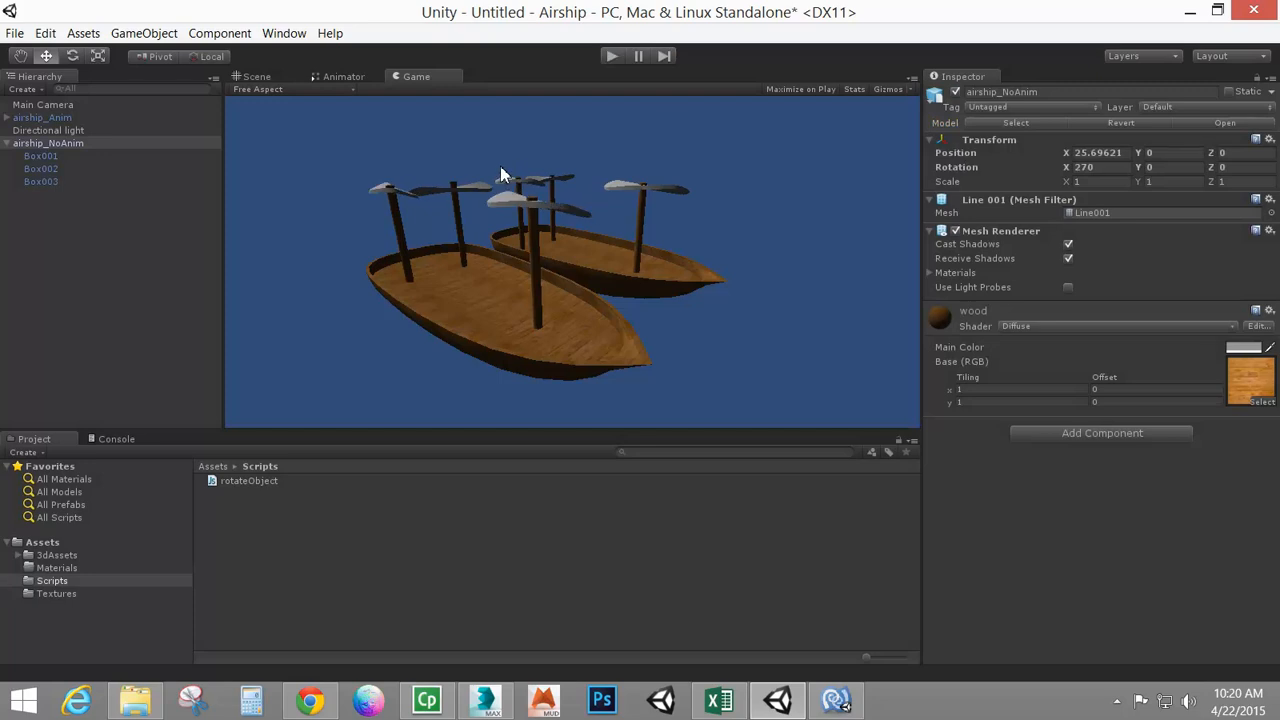